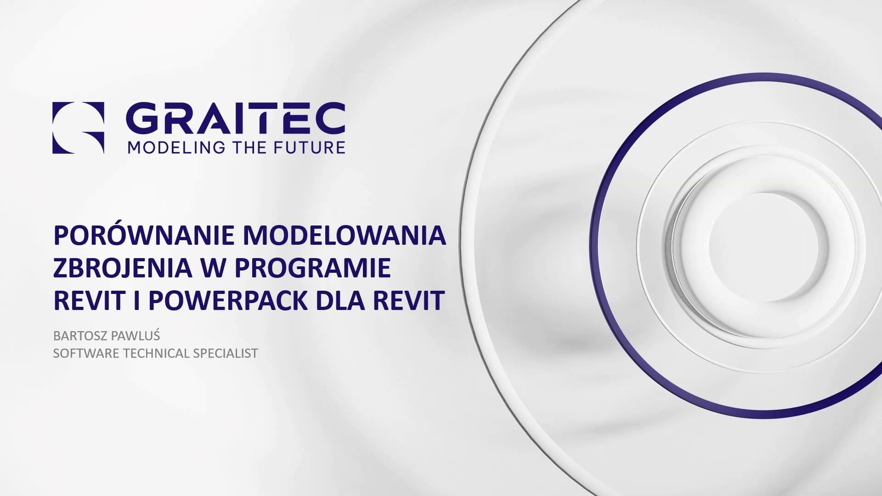
Advance past the title and presenter slides to the PLAN PREZENTACJI agenda slide.
key("Right")
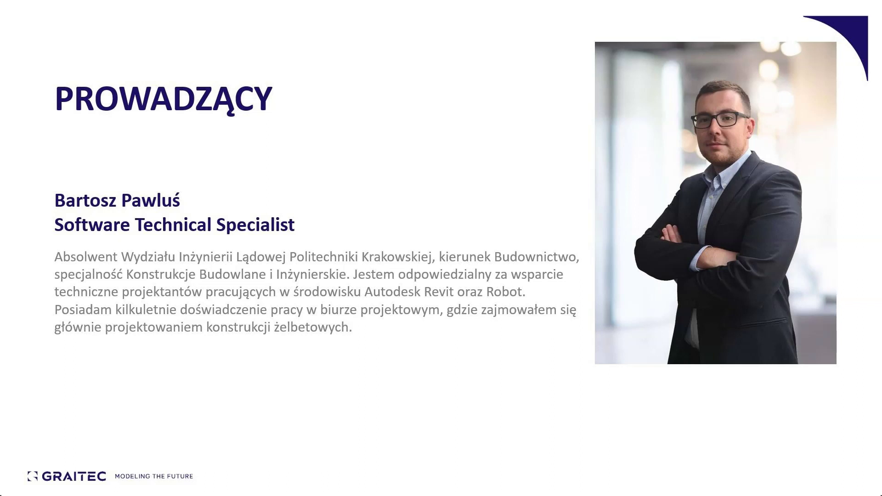
key("Right")
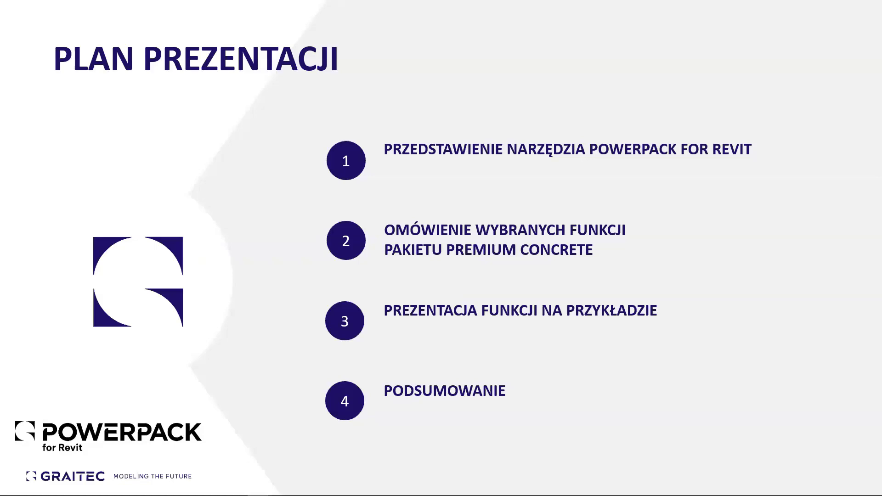
Step through the PowerPack overview and edition comparison slides, highlighting the Premium Concrete column.
key("Right")
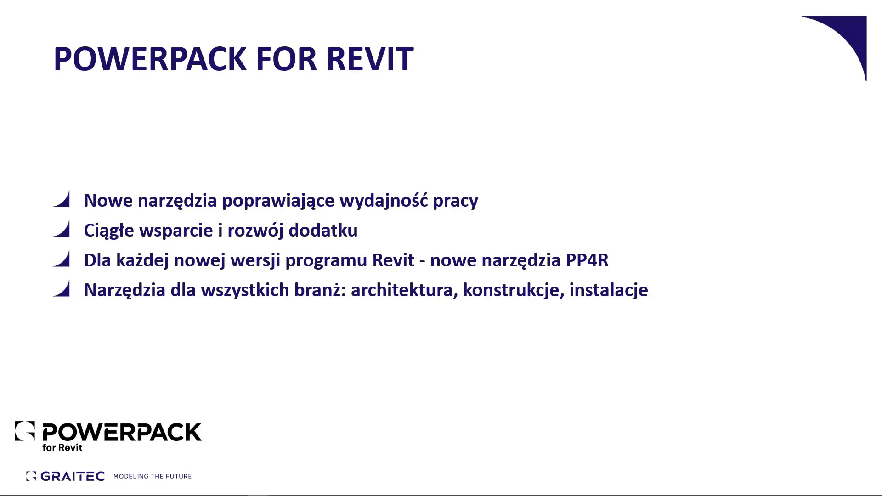
key("Right")
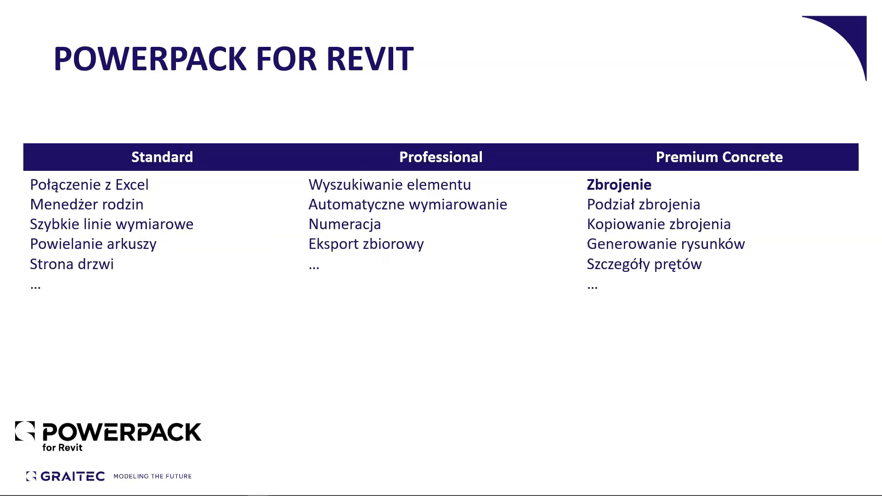
key("Right")
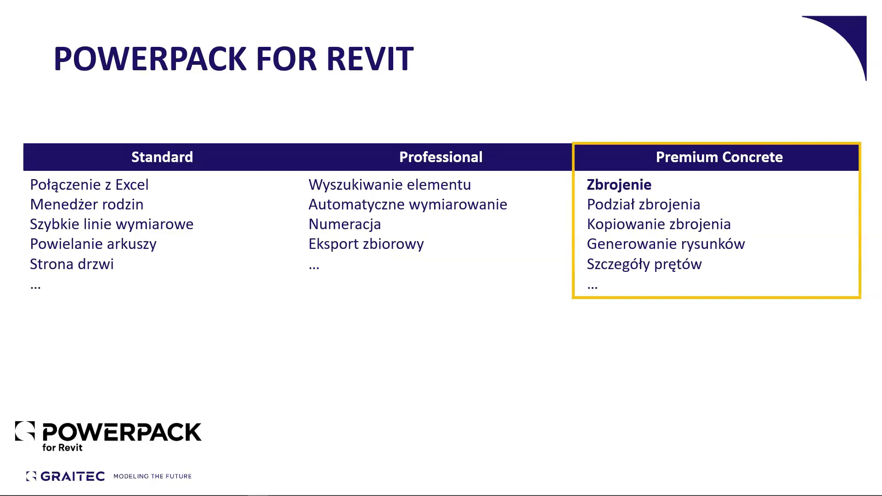
key("Right")
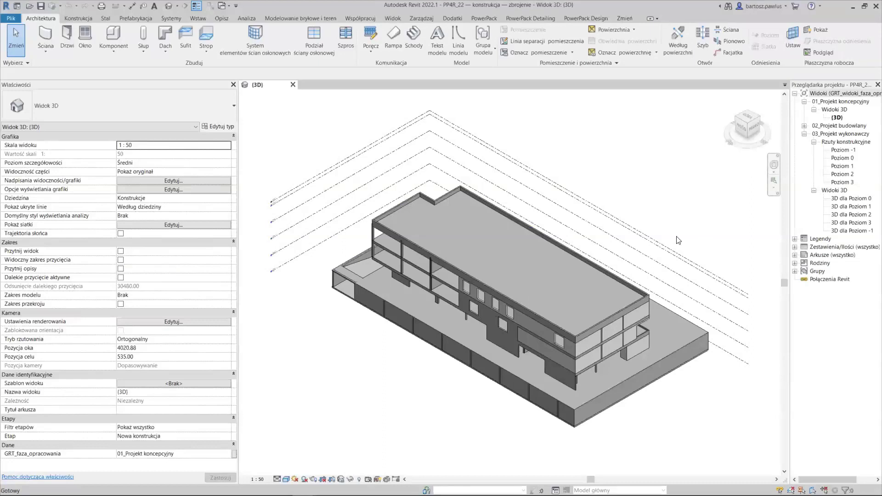
Open the Poziom 1 structural plan and select the column at the grid intersection.
double_click(844, 166)
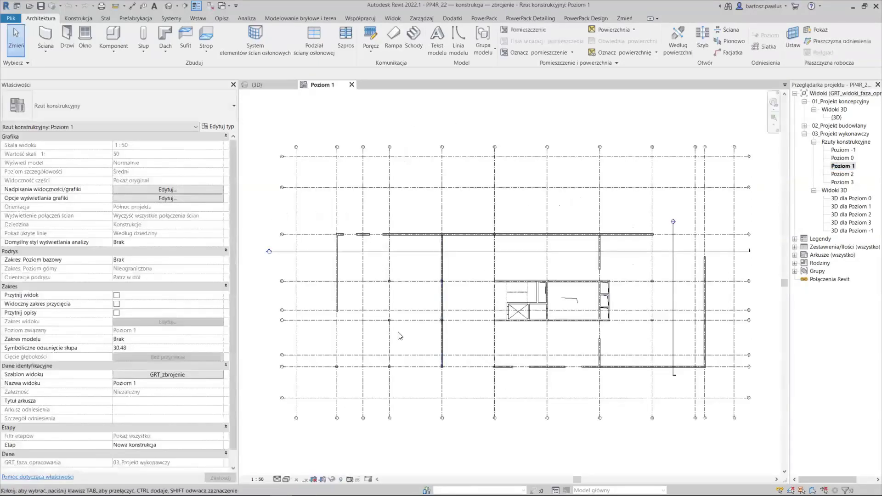
scroll(398, 334, "up", 3)
scroll(390, 306, "up", 2)
middle_click_drag(363, 260, 409, 245)
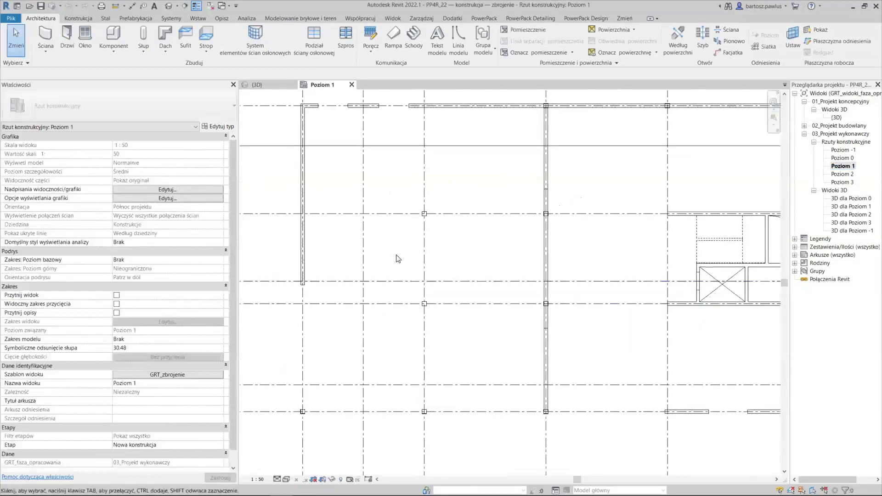
left_click(431, 230)
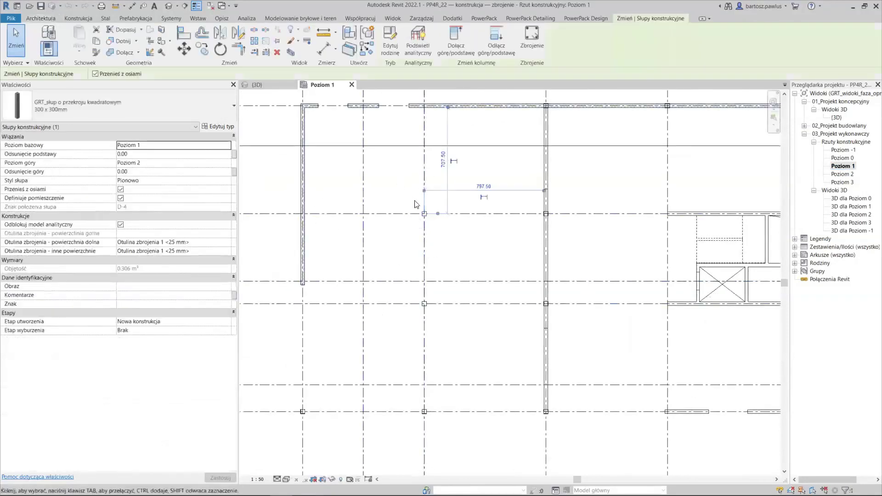
scroll(422, 200, "up", 2)
Start adding rebar to the column with the work plane set to Poziom 1.
left_click(532, 39)
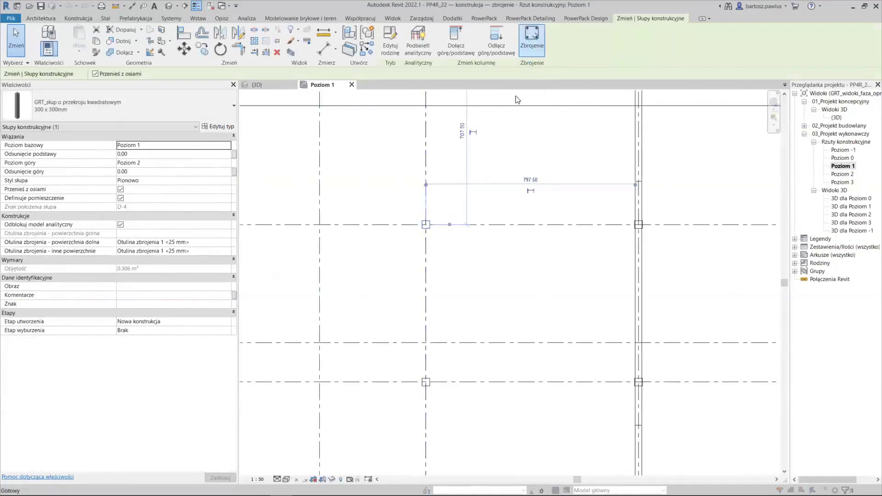
left_click(466, 275)
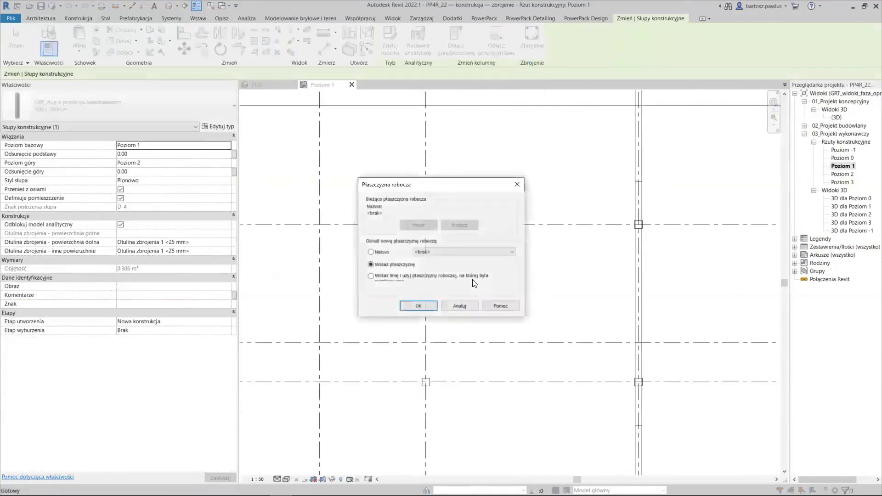
left_click(426, 257)
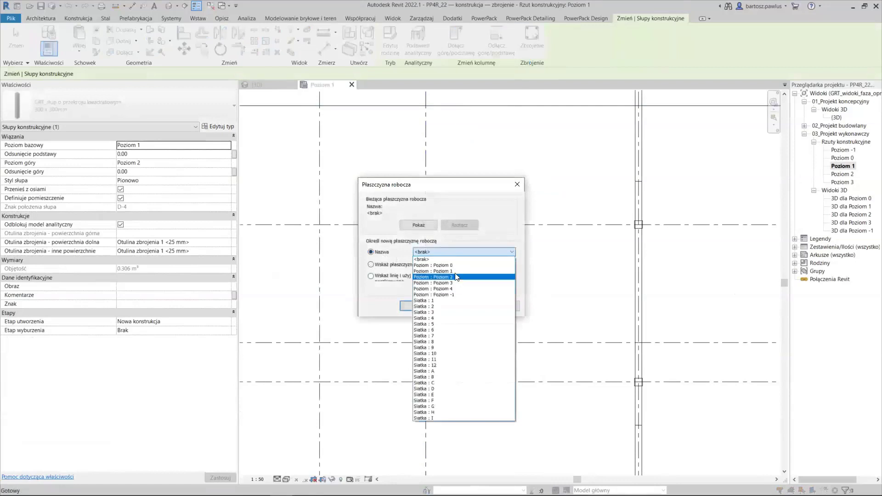
left_click(435, 274)
left_click(433, 306)
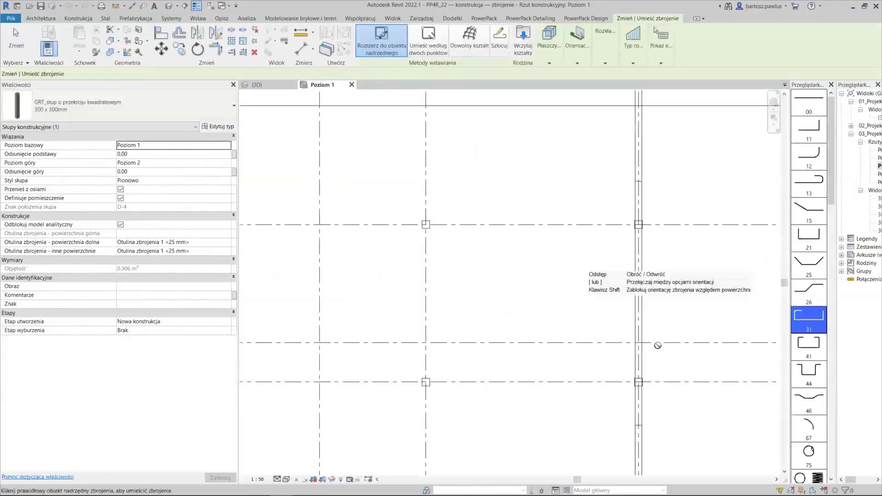
Place a Kształt zbrojenia 1 stirrup inside the column, parallel to the work plane.
left_click(809, 441)
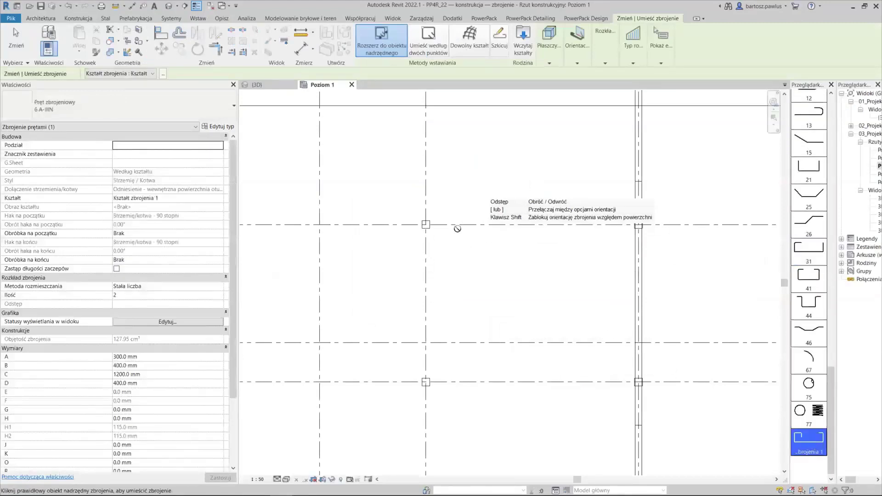
scroll(425, 224, "up", 3)
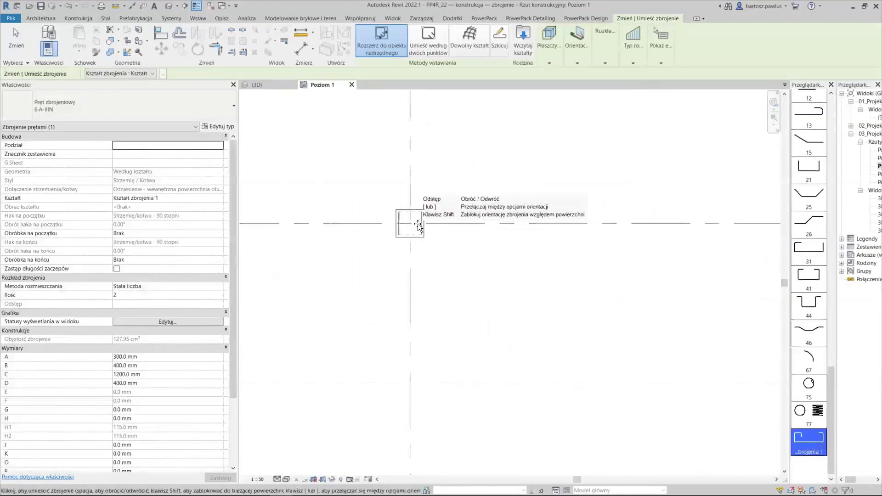
scroll(418, 223, "up", 3)
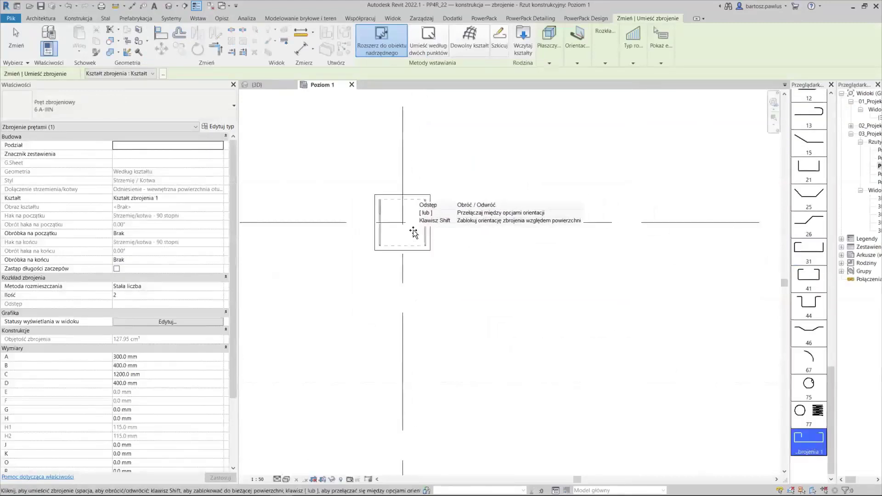
left_click(575, 64)
left_click(588, 79)
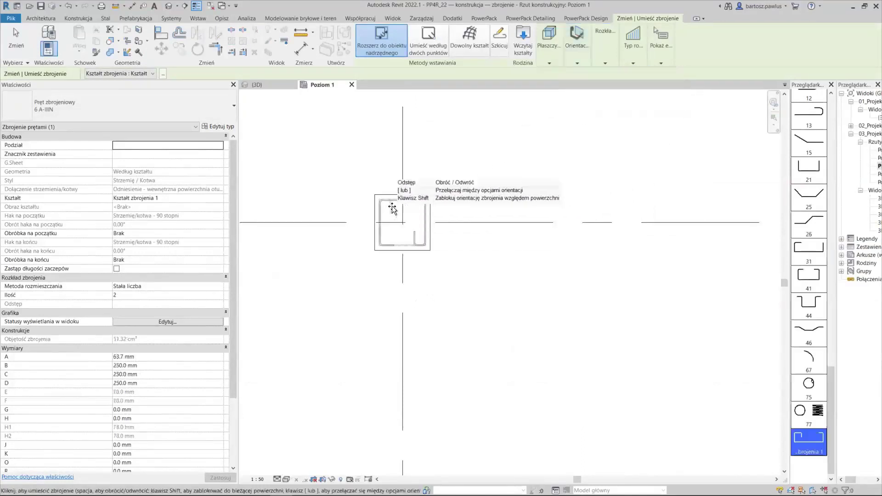
scroll(413, 216, "up", 4)
left_click(397, 295)
key("Escape")
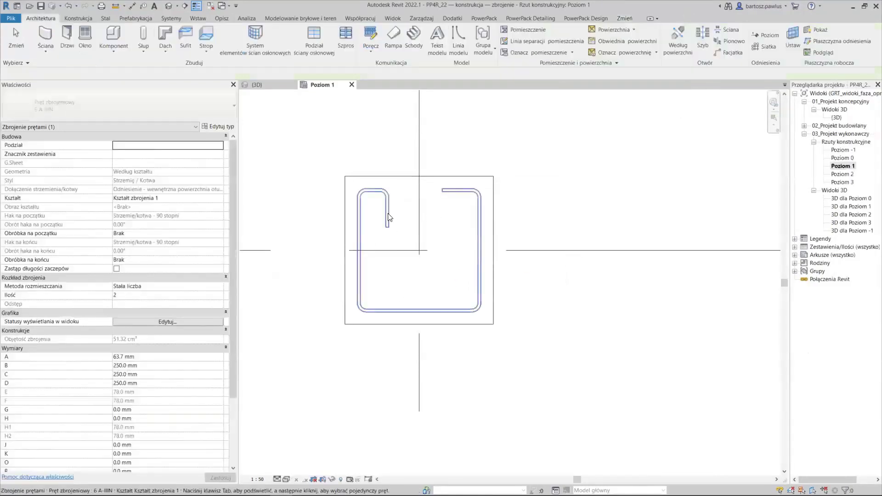
Drag the stirrup's end grips to close it into a 250 mm square loop.
left_click(386, 224)
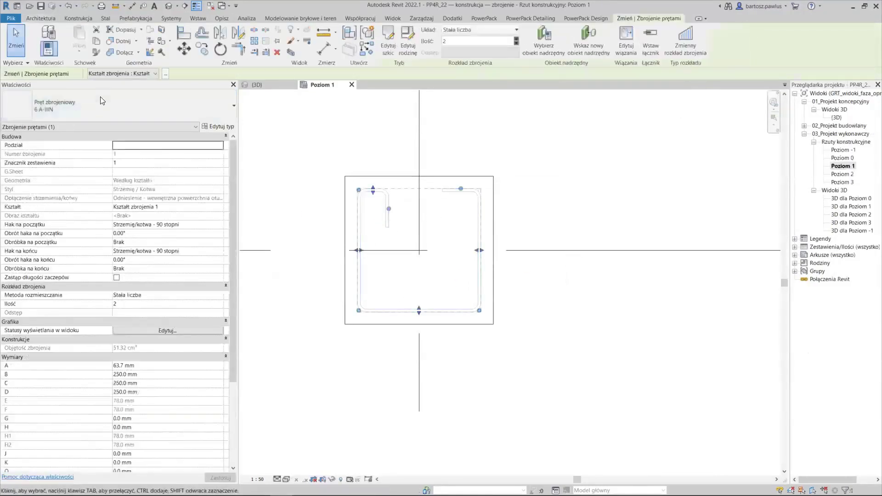
left_click(119, 106)
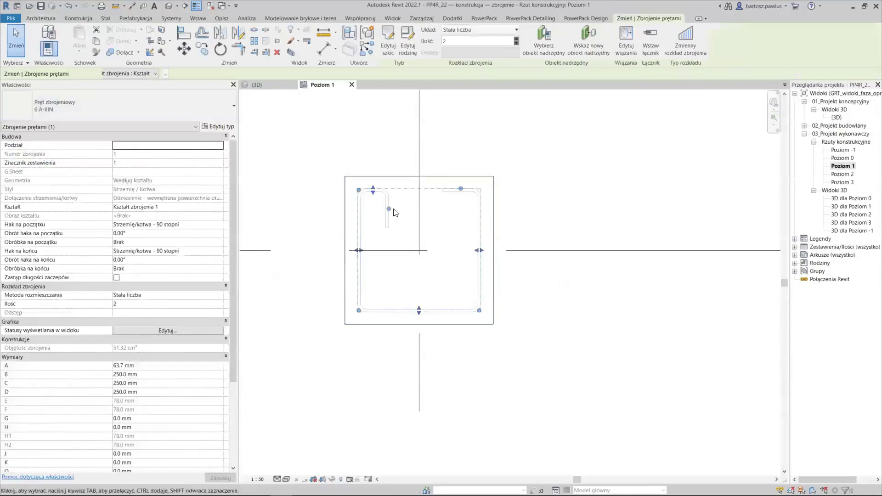
left_click_drag(492, 206, 482, 207)
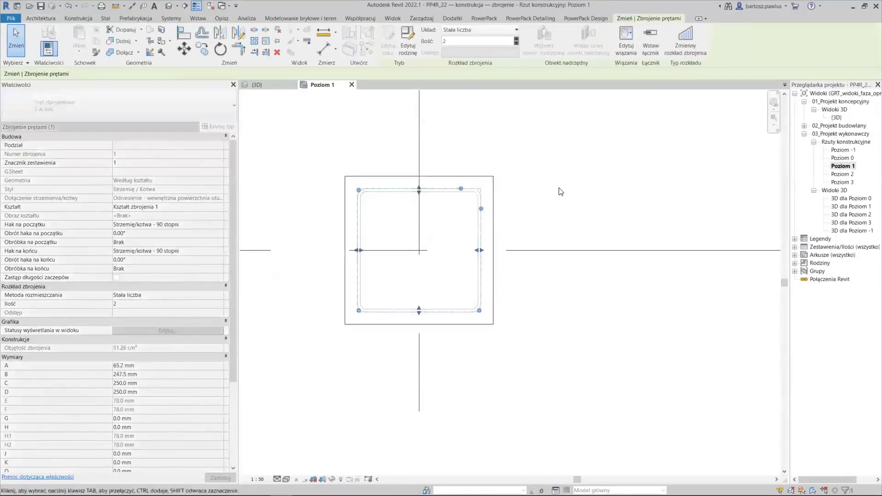
left_click(557, 217)
left_click(479, 222)
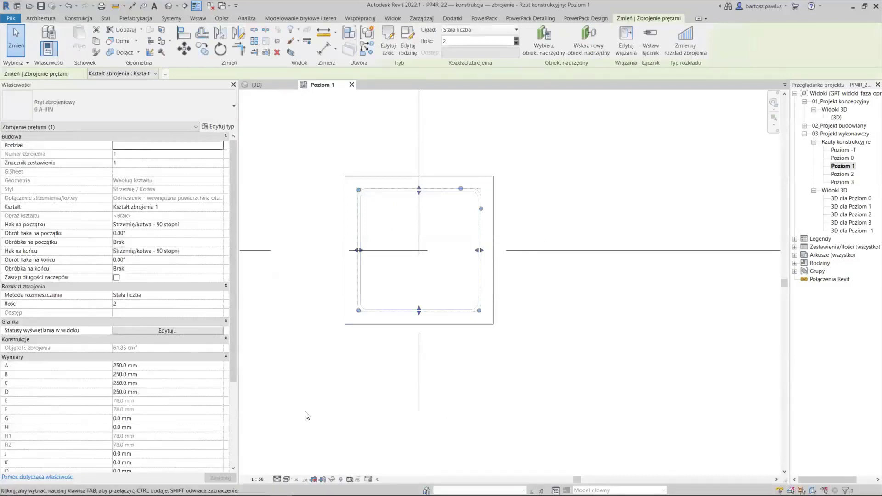
Set the stirrup layout to Maksymalny odstęp with 150 mm spacing.
left_click(510, 31)
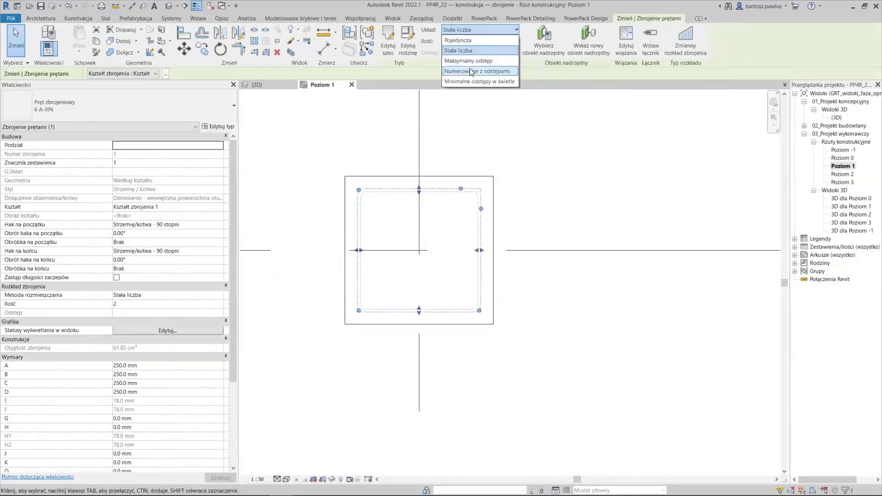
left_click(471, 61)
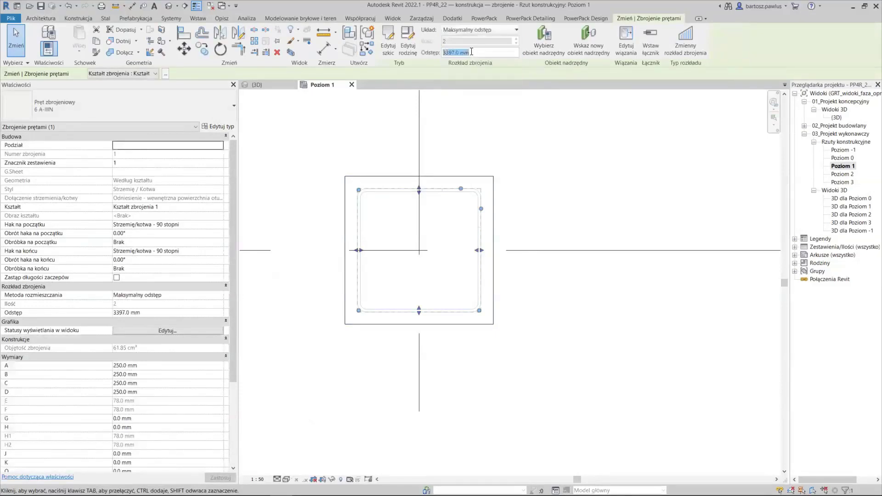
type("1")
left_click(269, 83)
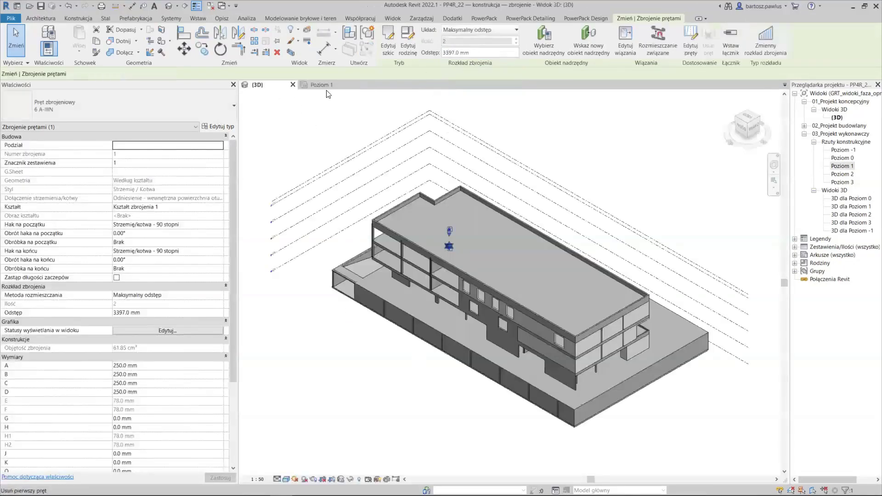
left_click(318, 85)
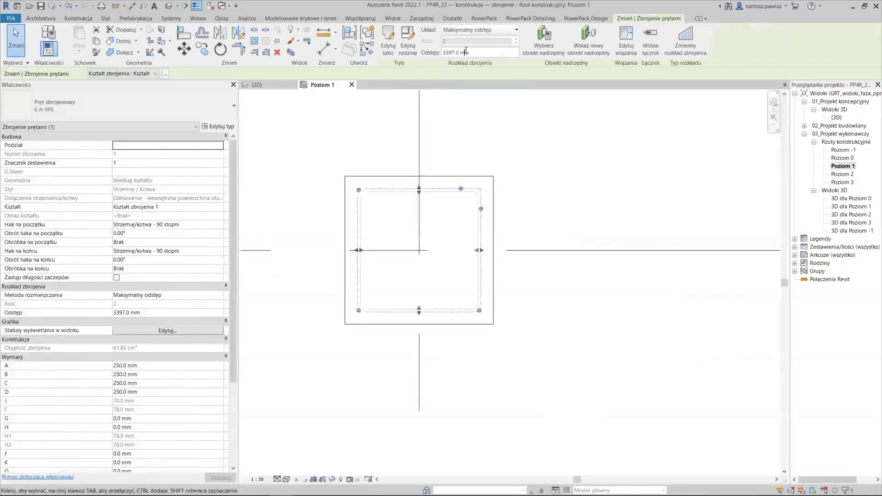
type("150")
key("Return")
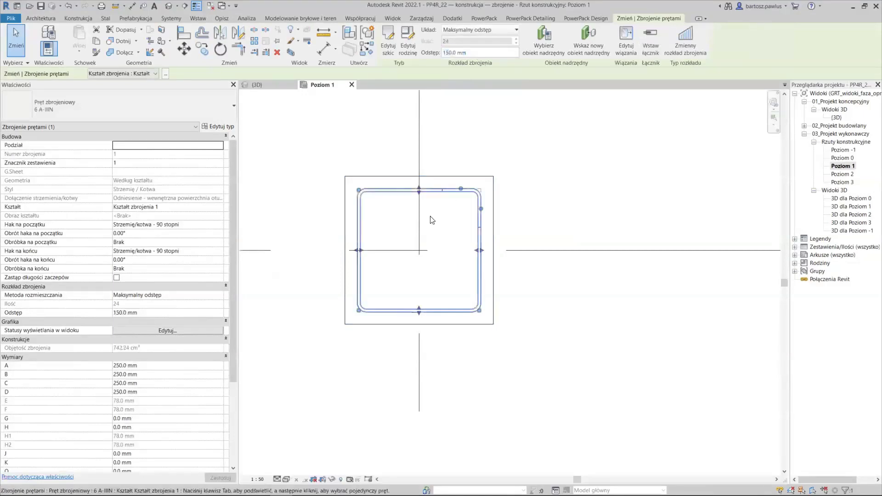
Select the reinforced column and open a Selection Box 3D view of it.
left_click(473, 134)
left_click(465, 177)
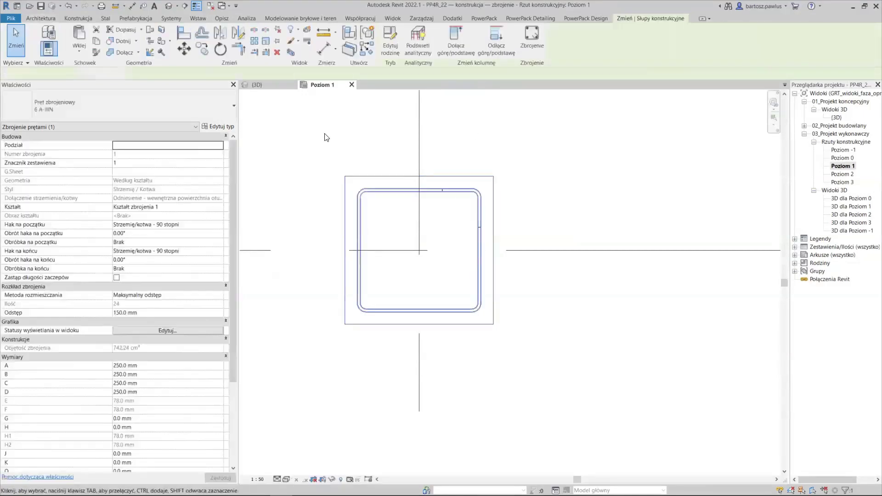
left_click(292, 54)
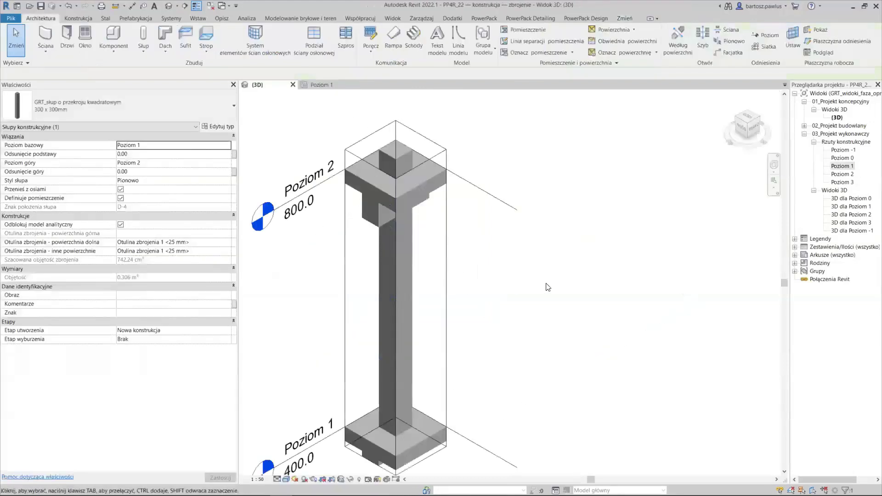
Select the whole column and filter the selection down to Rebar only.
left_click(542, 240)
middle_click_drag(541, 241, 508, 226, "shift")
scroll(507, 225, "down", 2)
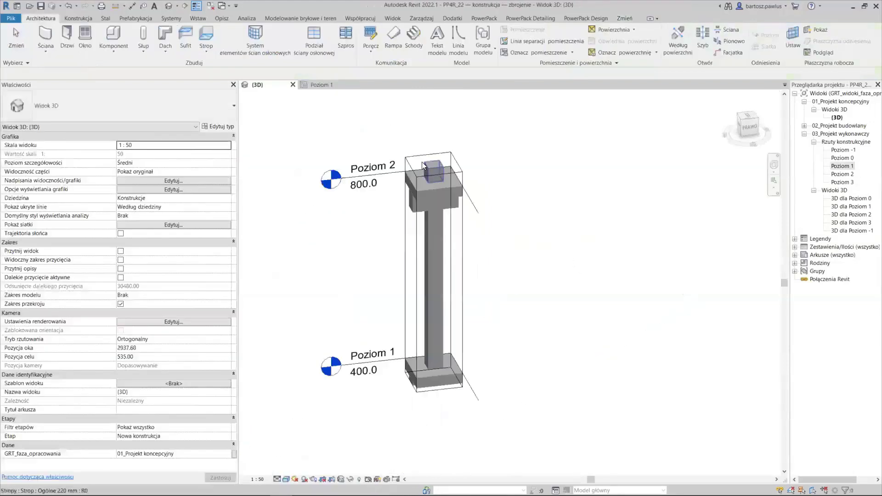
left_click_drag(372, 106, 515, 453)
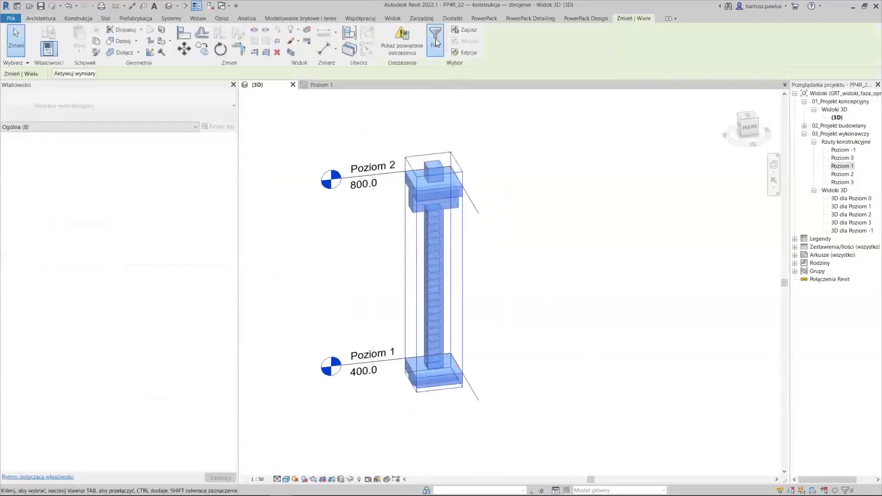
left_click(436, 43)
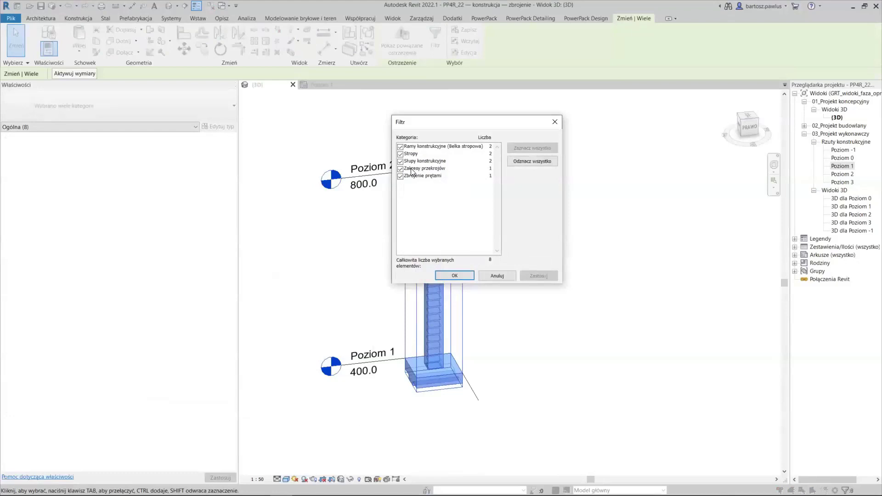
left_click(515, 164)
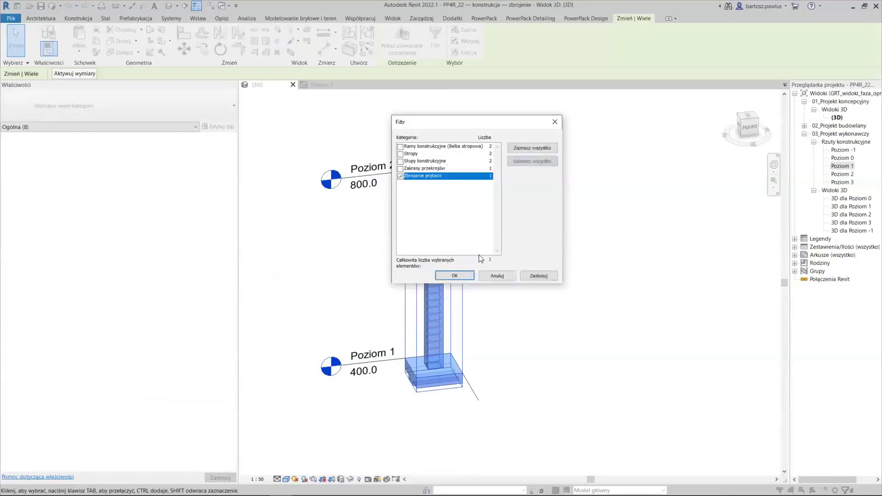
left_click(455, 275)
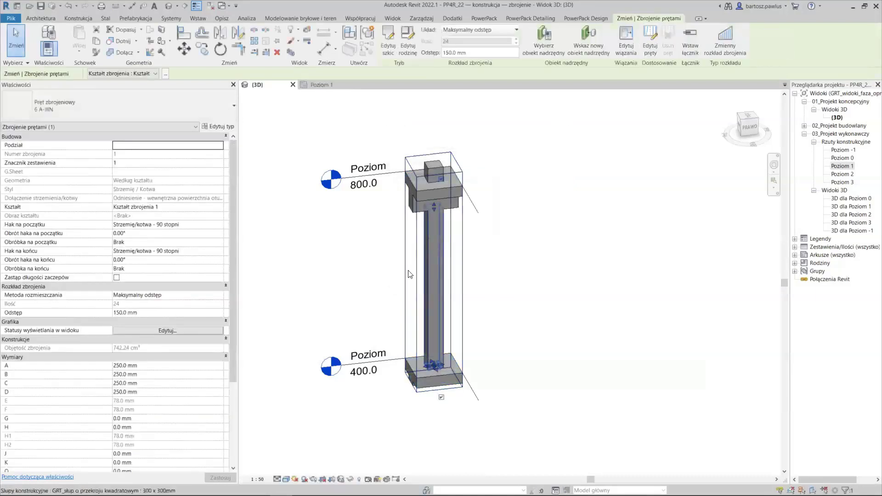
Set the rebar's 3D view visibility to View Unobscured and View as Solid.
left_click(166, 330)
scroll(474, 294, "down", 4)
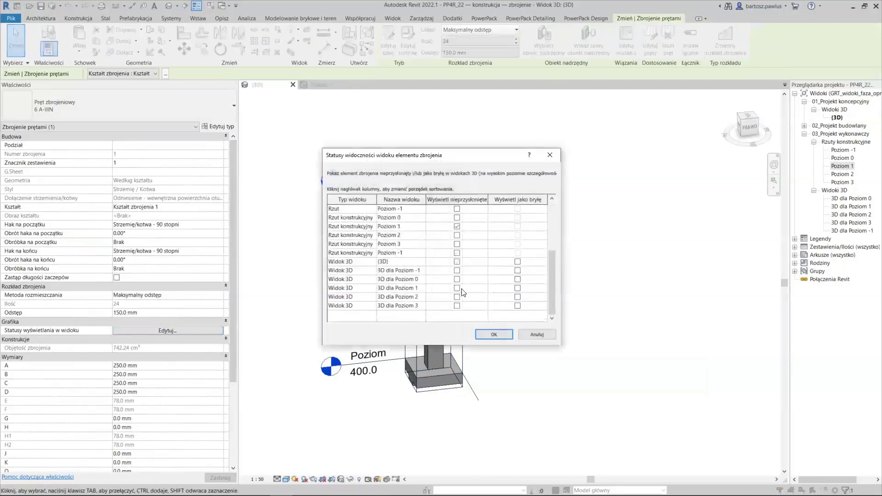
left_click(458, 263)
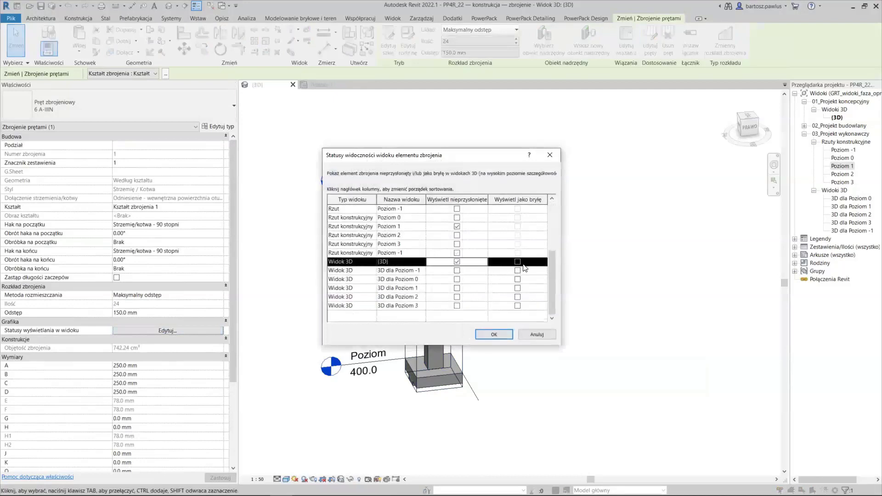
left_click(487, 334)
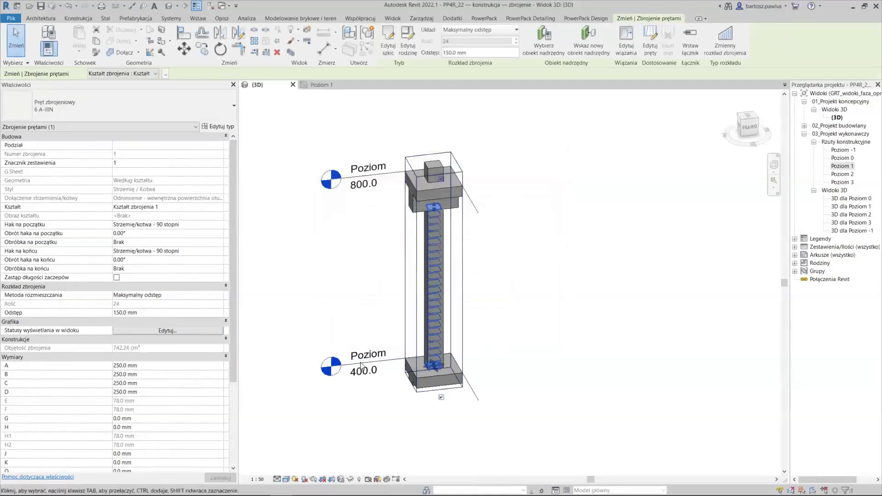
left_click(361, 253)
scroll(377, 249, "up", 3)
Set the 3D view's detail level to Fine.
left_click(277, 479)
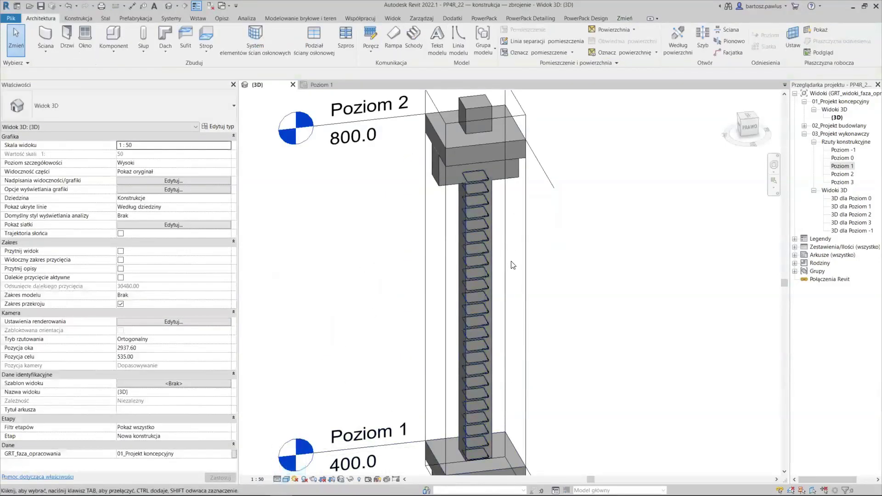
scroll(513, 265, "up", 2)
scroll(472, 197, "up", 2)
scroll(479, 206, "up", 2)
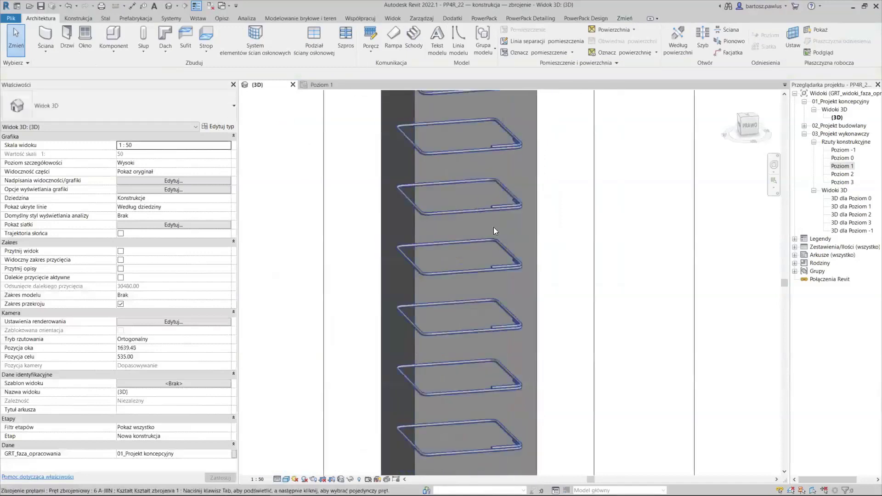
Change the stirrup set's bar type to 8 A-IIIN.
left_click(494, 227)
scroll(172, 294, "down", 3)
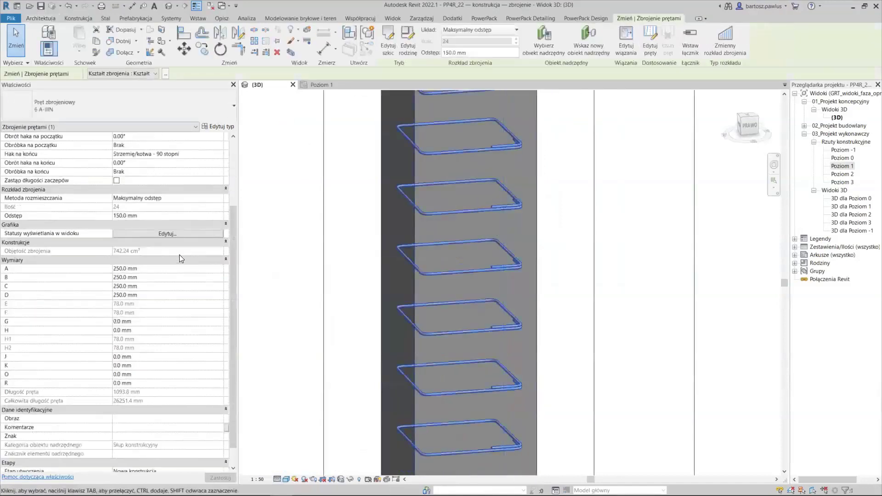
scroll(161, 368, "down", 2)
scroll(144, 197, "up", 5)
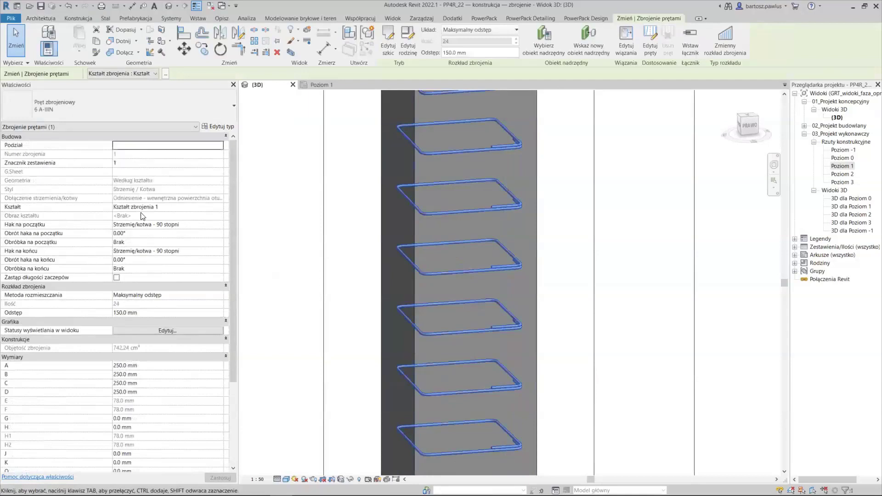
left_click(142, 106)
key("Escape")
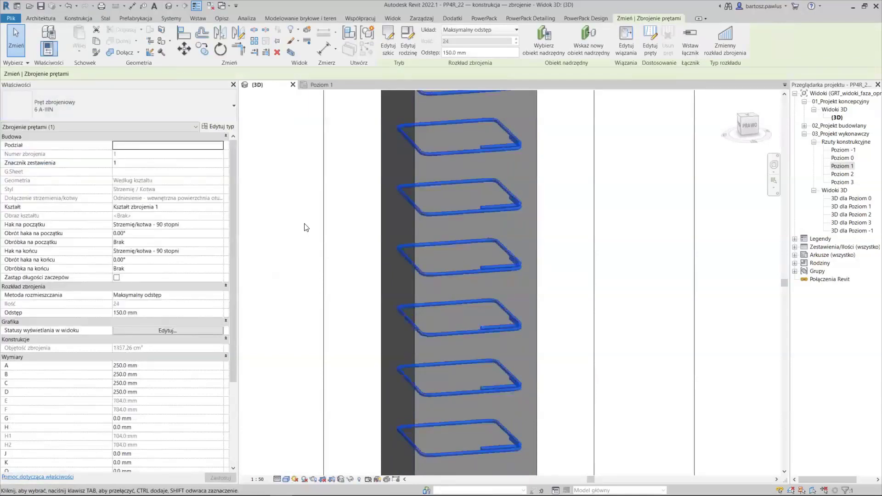
key("z")
key("f")
scroll(535, 195, "up", 5)
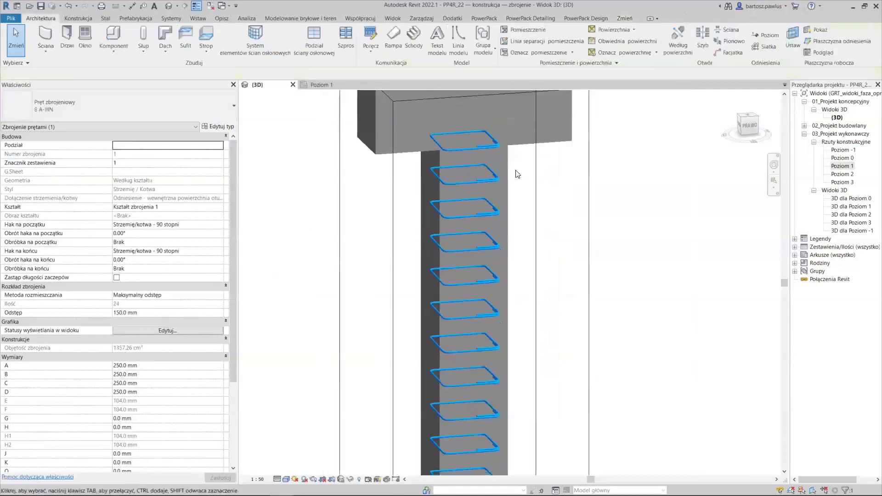
key("Escape")
Check the stirrup set, then return to the Poziom 1 plan and start a section.
left_click(481, 178)
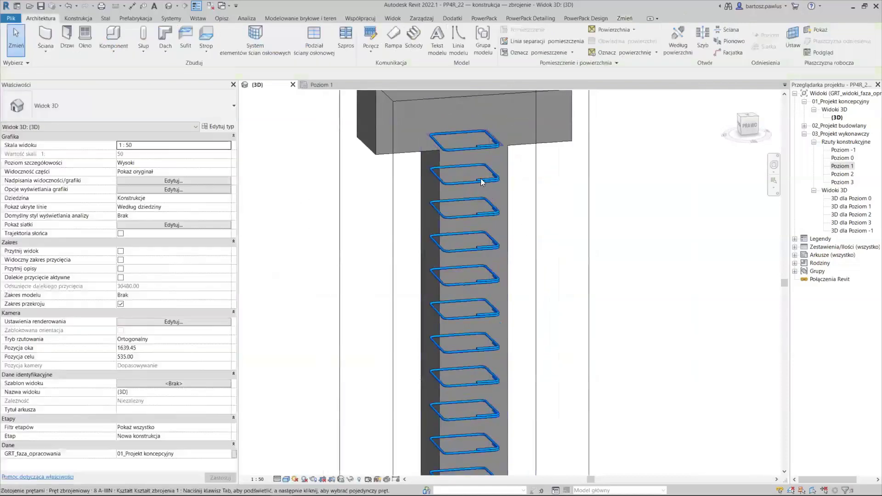
scroll(481, 179, "down", 2)
scroll(556, 252, "up", 2)
key("Escape")
scroll(556, 252, "down", 2)
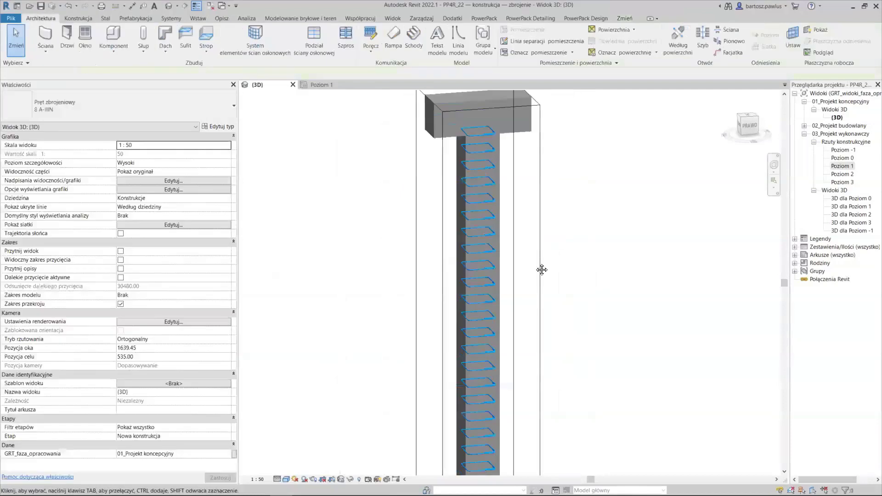
key("ctrl+Tab")
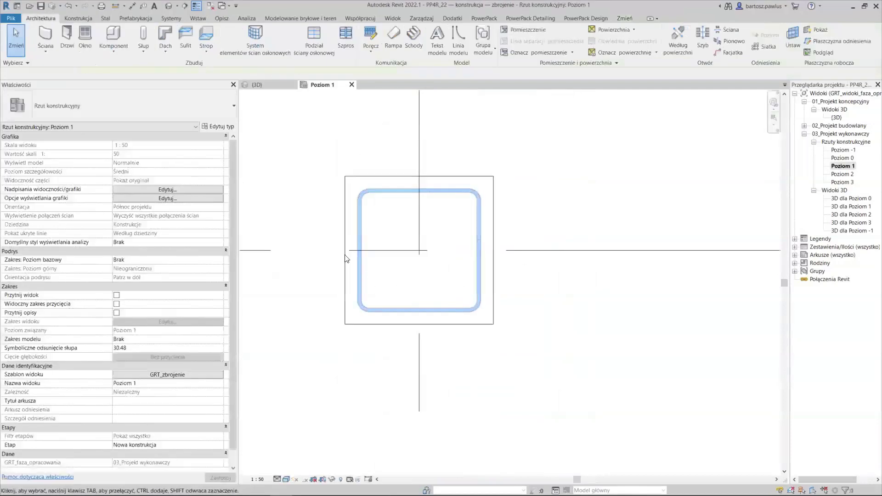
left_click(186, 6)
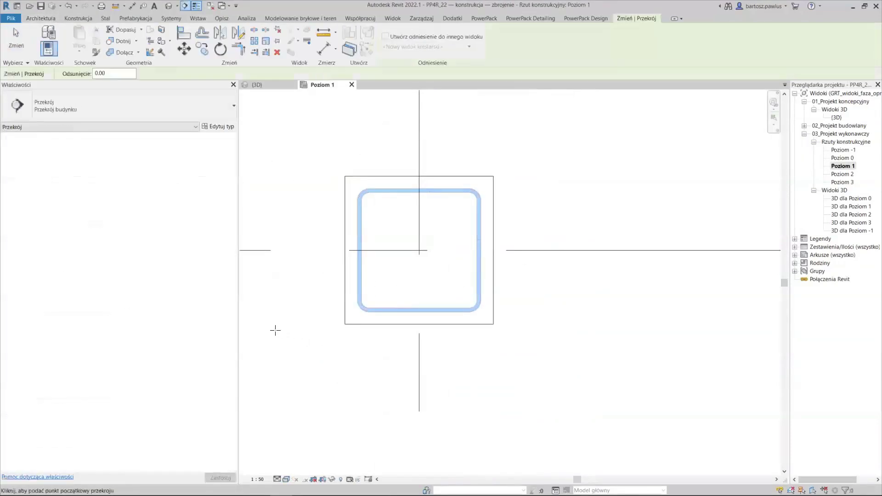
Draw a section line cutting through the column on Poziom 1.
scroll(271, 321, "down", 1)
scroll(372, 308, "down", 2)
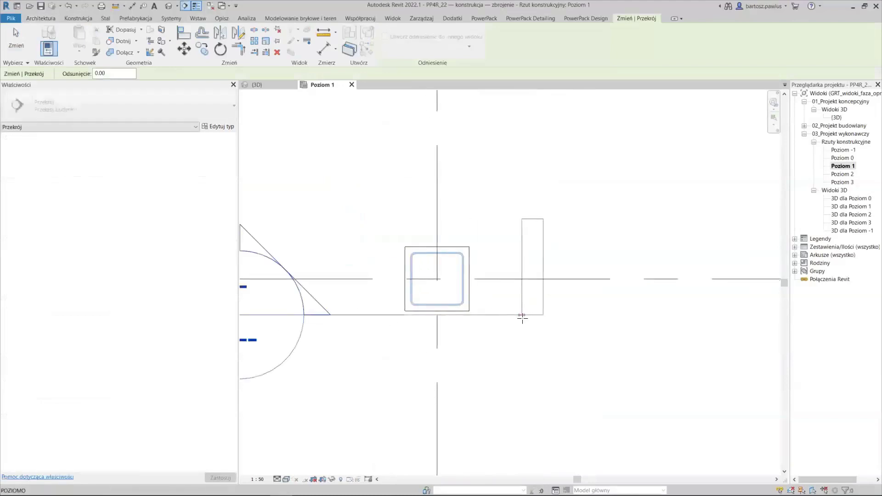
left_click(526, 315)
key("Escape")
key("Escape")
Open the new Przekrój 4 section view via Go to View.
scroll(558, 271, "down", 2)
left_click(517, 294)
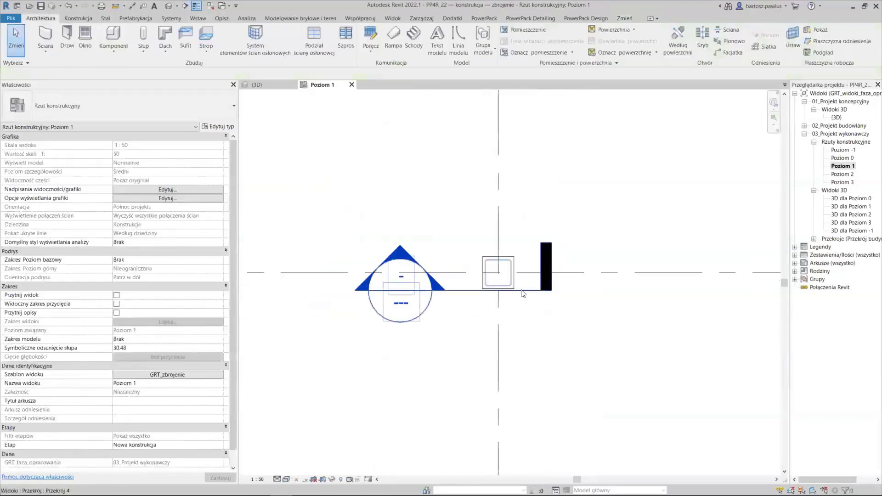
right_click(522, 296)
left_click(570, 116)
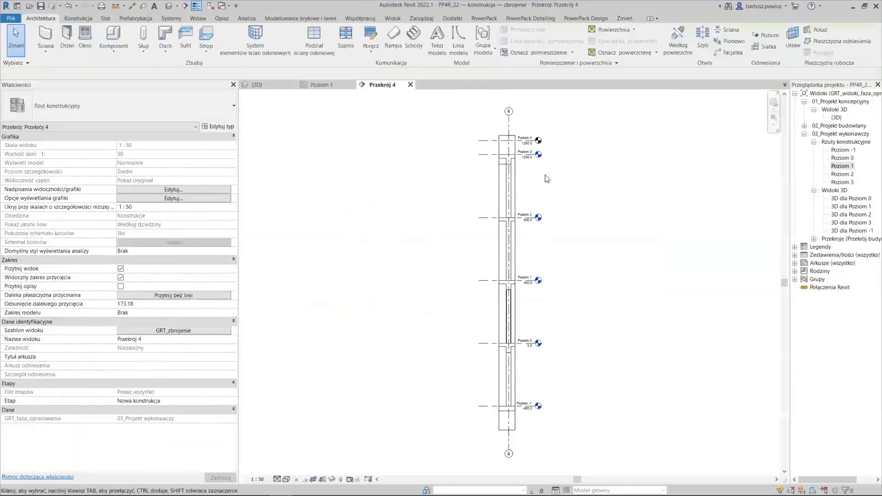
scroll(521, 243, "up", 5)
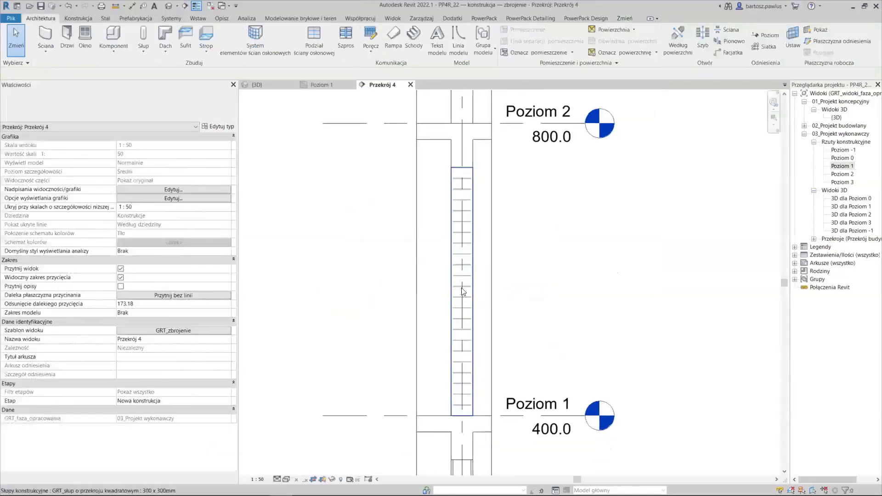
scroll(469, 390, "up", 2)
Drag the stirrup set's top and bottom grips inward, cutting it from 24 to 15 bars.
left_click(470, 395)
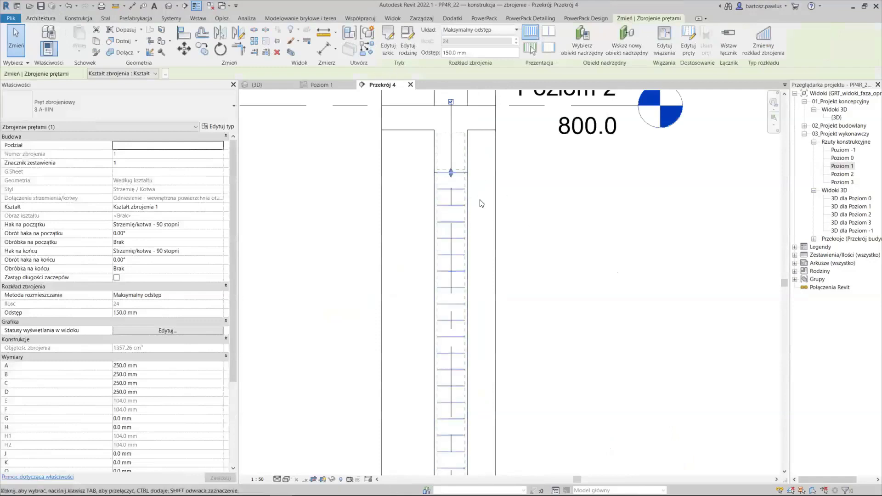
middle_click_drag(478, 201, 449, 169)
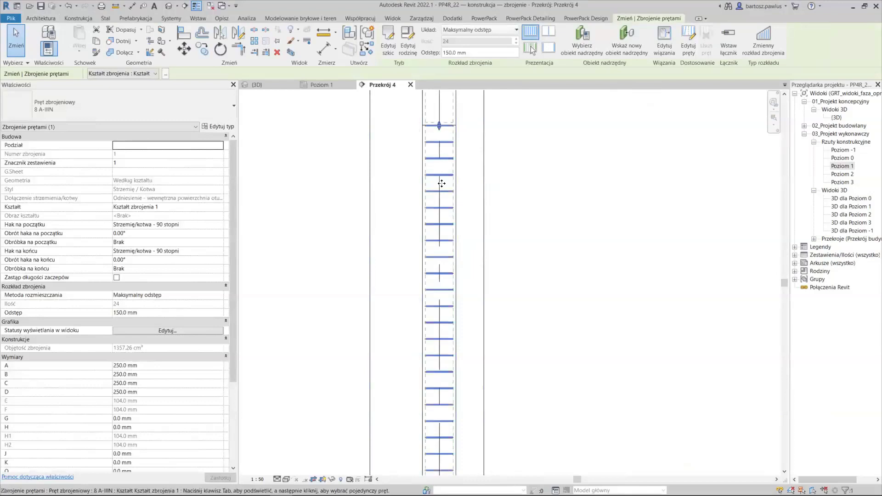
middle_click_drag(477, 474, 509, 366)
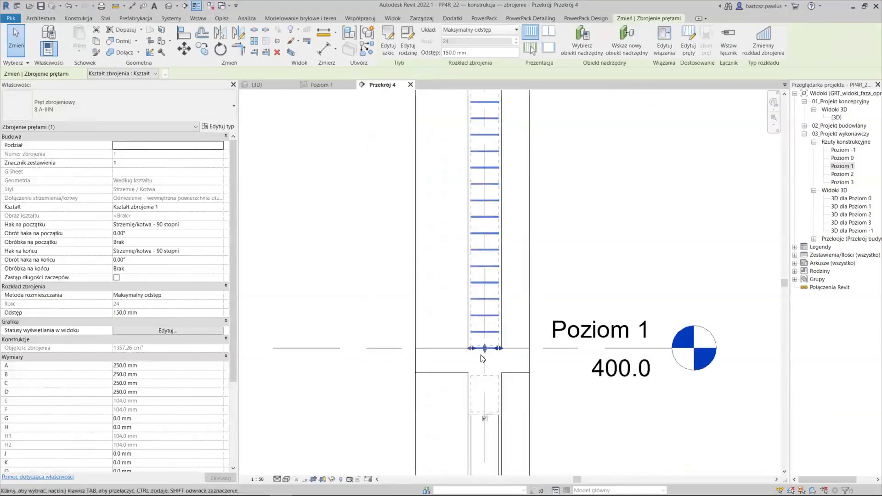
middle_click_drag(505, 128, 507, 324)
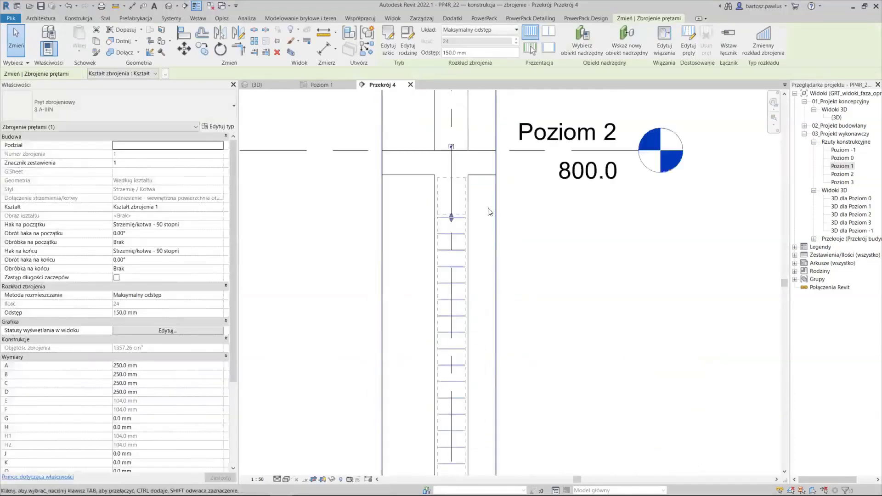
scroll(437, 232, "up", 2)
left_click_drag(432, 225, 445, 323)
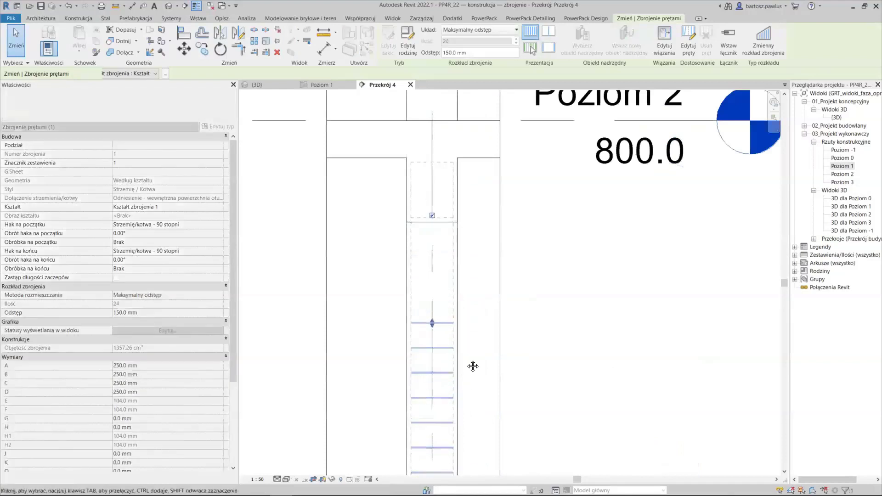
middle_click_drag(473, 365, 479, 290)
left_click_drag(469, 297, 498, 176)
scroll(476, 284, "down", 2)
mouse_move(477, 284)
middle_mouse_down()
mouse_move(500, 197)
mouse_move(471, 305)
middle_mouse_up()
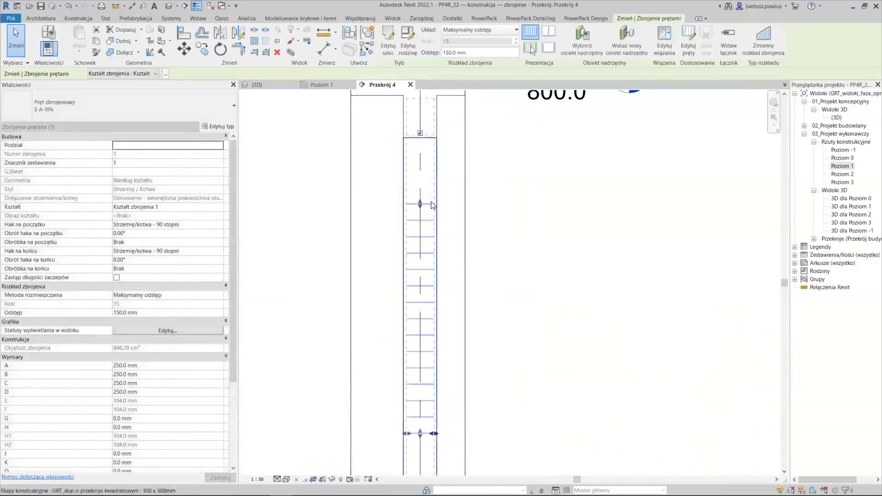
Reselect the stirrup set and copy it 7.5 from the bar end.
key("Escape")
key("ctrl+Left")
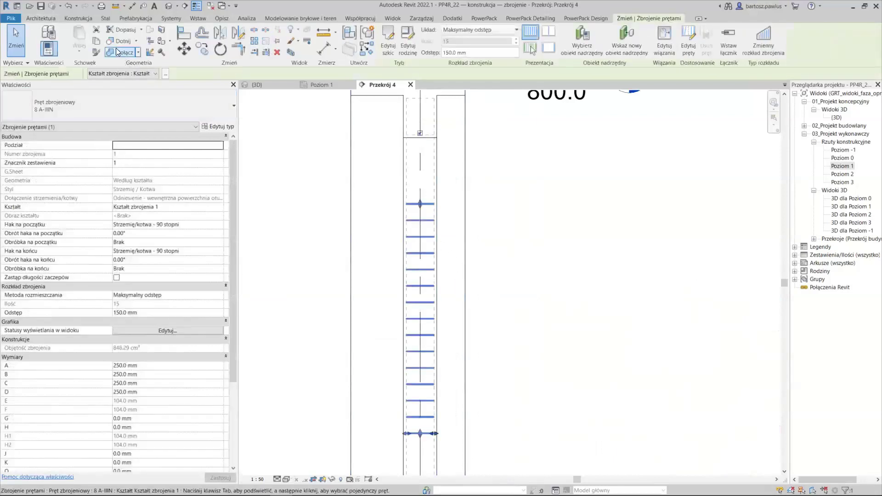
left_click(203, 49)
scroll(408, 198, "up", 2)
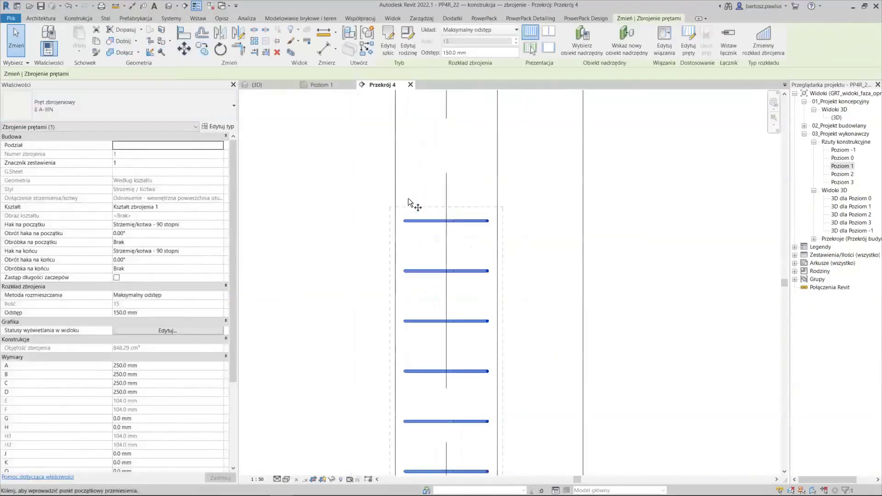
scroll(408, 198, "up", 2)
scroll(401, 237, "up", 2)
left_click(400, 238)
type("7.5")
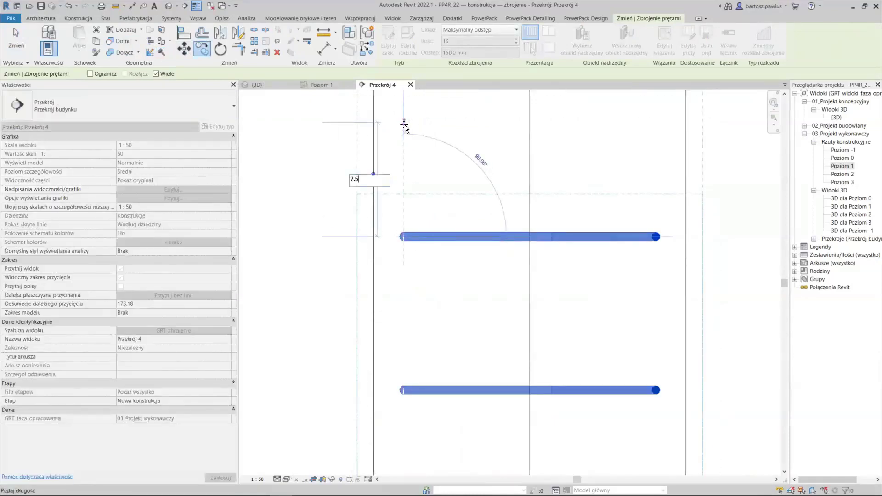
key("Return")
scroll(473, 246, "down", 2)
scroll(487, 206, "down", 2)
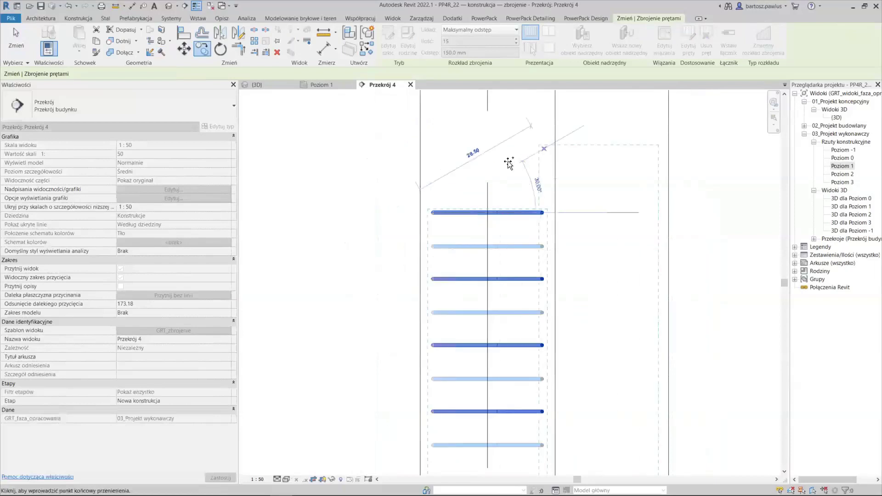
scroll(499, 173, "down", 1)
scroll(510, 181, "up", 3)
key("Escape")
key("Escape")
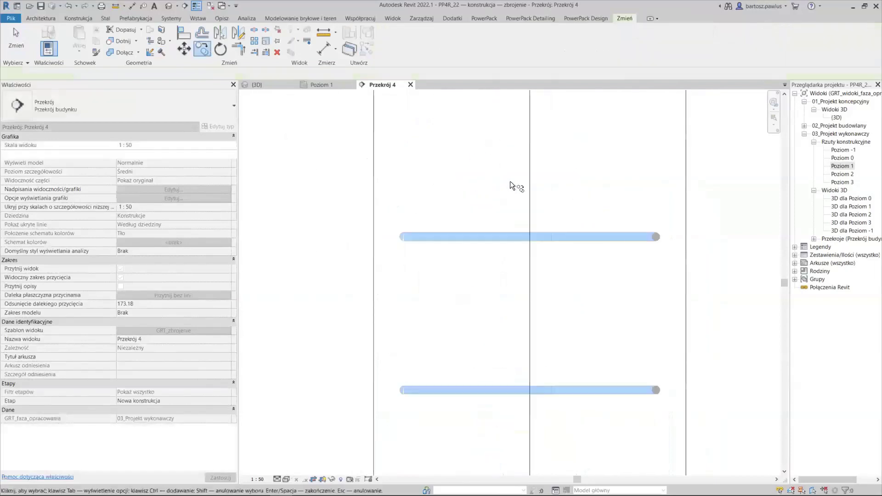
scroll(460, 246, "down", 2)
Copy the bottom rebar upward, placing the copy above the original.
left_click(204, 50)
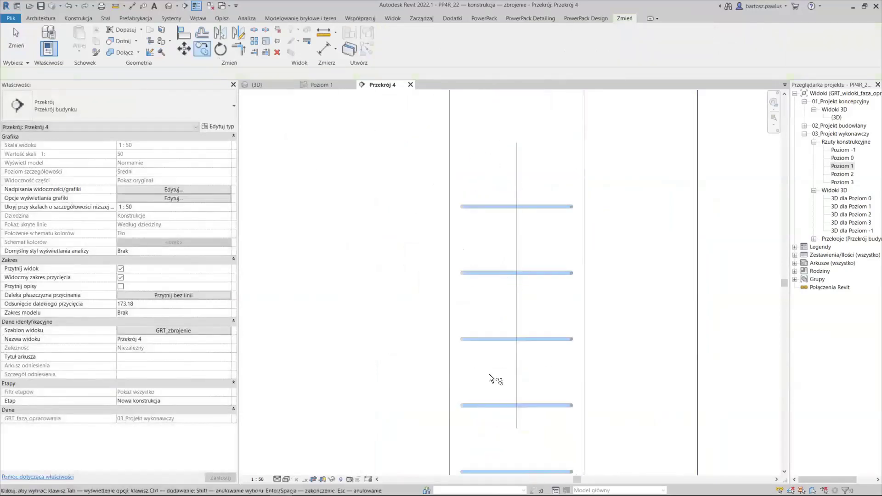
scroll(489, 374, "down", 3)
scroll(485, 374, "up", 2)
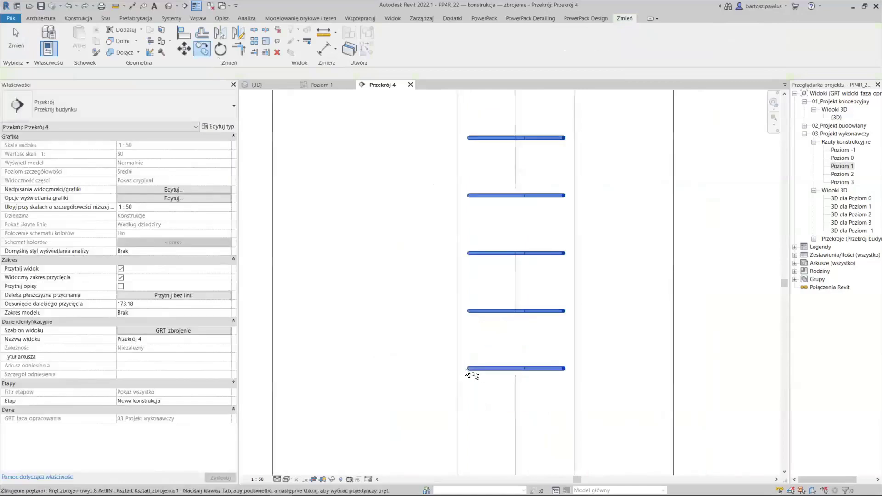
scroll(465, 369, "up", 2)
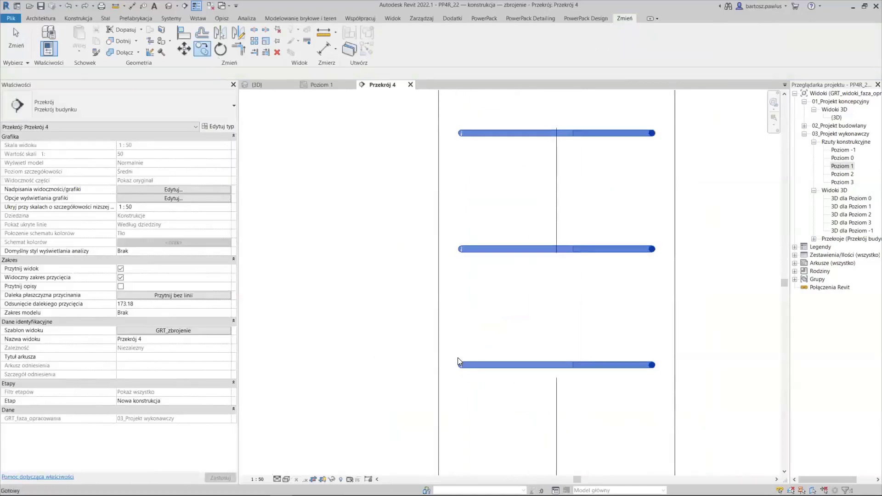
left_click(462, 365)
scroll(462, 365, "up", 2)
left_click(460, 363)
scroll(473, 369, "down", 4)
scroll(442, 443, "down", 2)
scroll(423, 372, "up", 2)
scroll(420, 285, "up", 2)
scroll(417, 293, "up", 1)
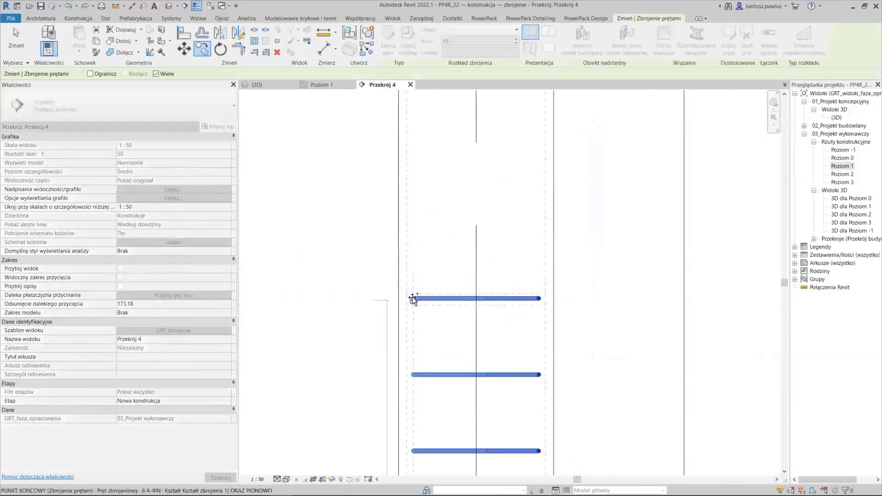
scroll(414, 299, "up", 2)
scroll(419, 302, "up", 3)
left_click(412, 99)
scroll(440, 318, "down", 1)
key("Escape")
key("Escape")
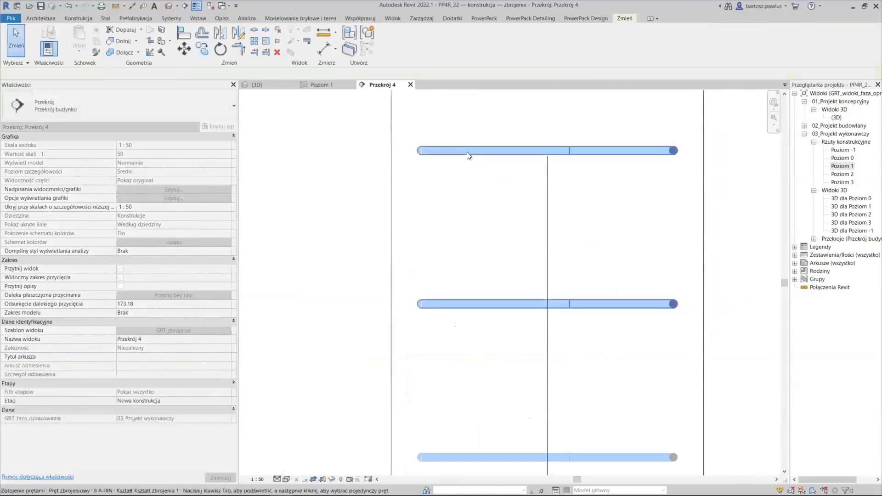
Move the copied rebar with MV, snapping its left end to the neighbouring bar's endpoint.
left_click(468, 175)
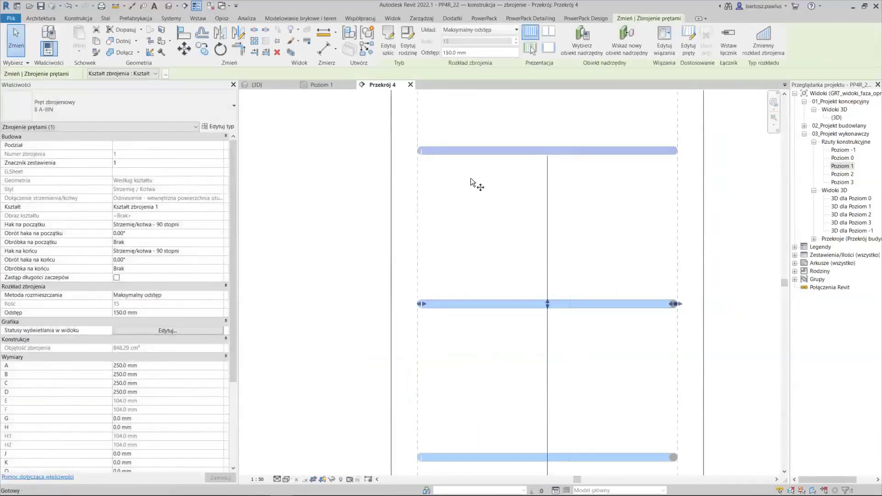
key("m")
key("v")
left_click(438, 357)
middle_click_drag(452, 313, 430, 294)
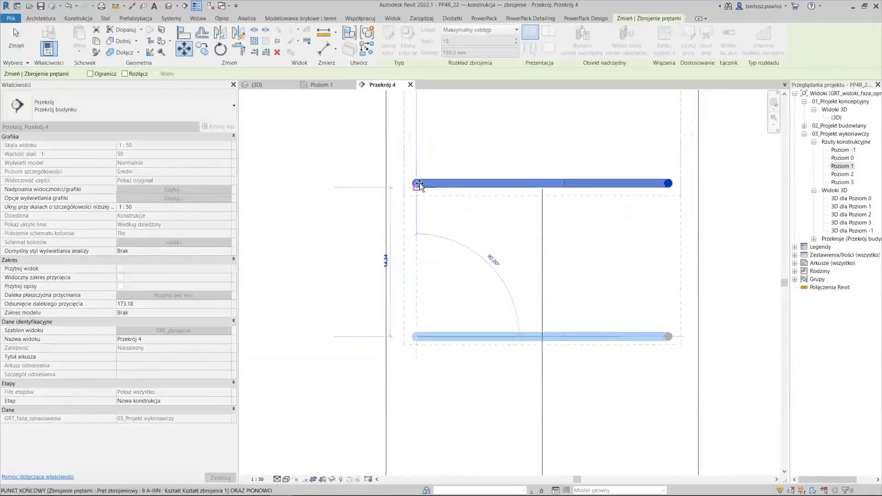
scroll(418, 184, "up", 3)
left_click(417, 189)
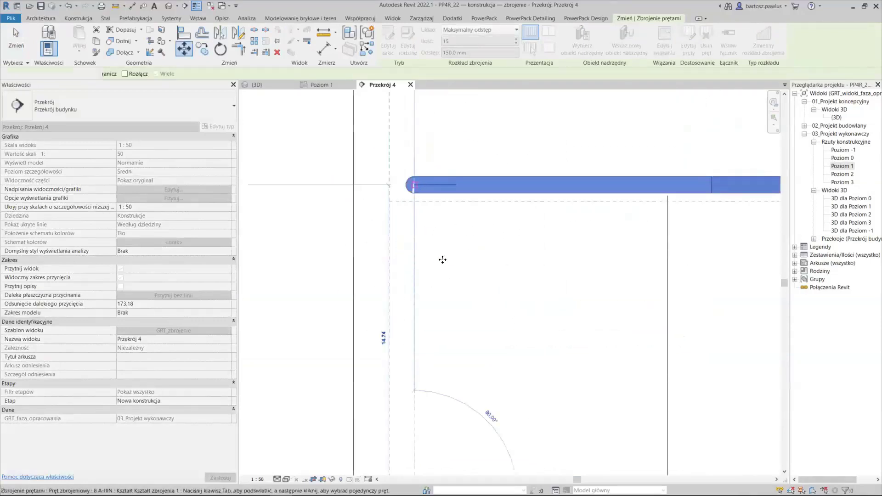
scroll(473, 293, "down", 3)
key("Escape")
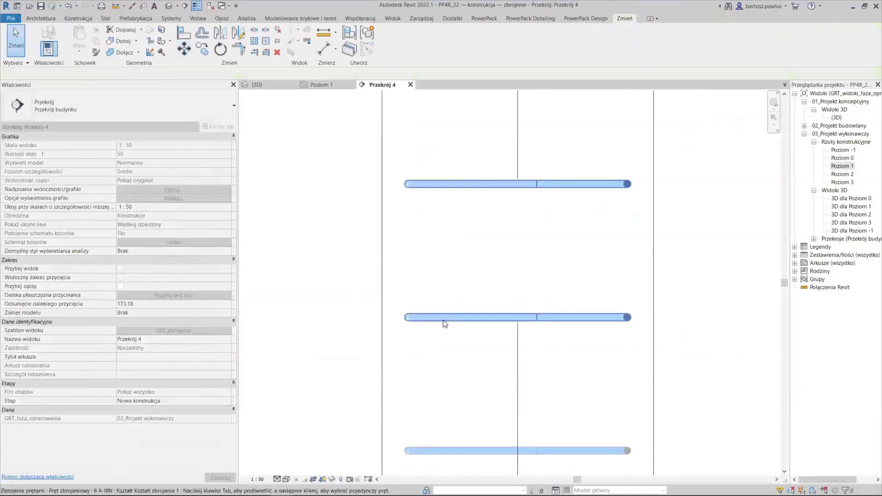
left_click(477, 325)
scroll(472, 321, "down", 2)
scroll(459, 238, "down", 2)
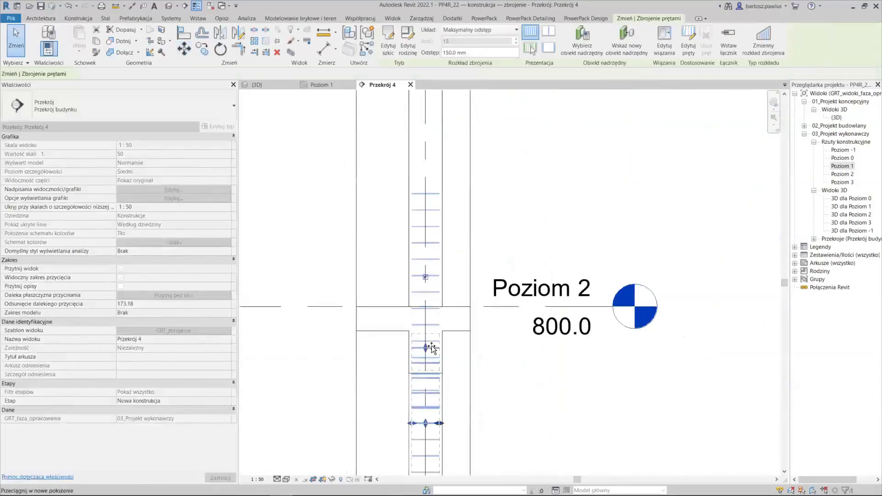
Change the selected stirrup set's spacing (Odstęp) from 150.0 mm to 75 mm.
left_click(431, 343)
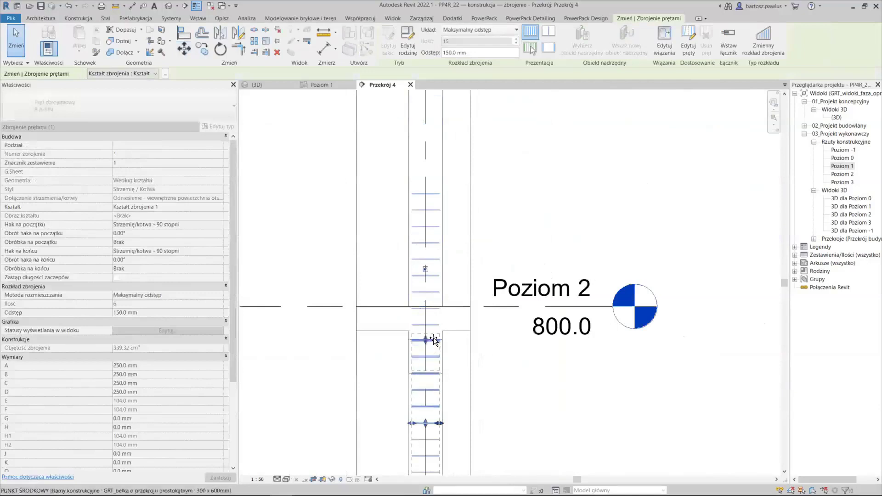
scroll(422, 367, "up", 3)
left_click(464, 52)
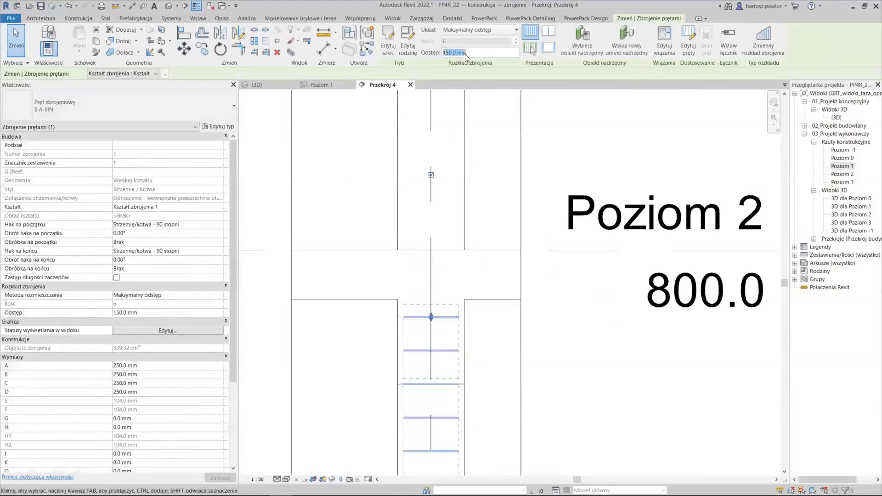
type("75")
key("Return")
Pan the section and reselect the stirrup set near Poziom 2.
middle_click_drag(485, 362, 490, 238)
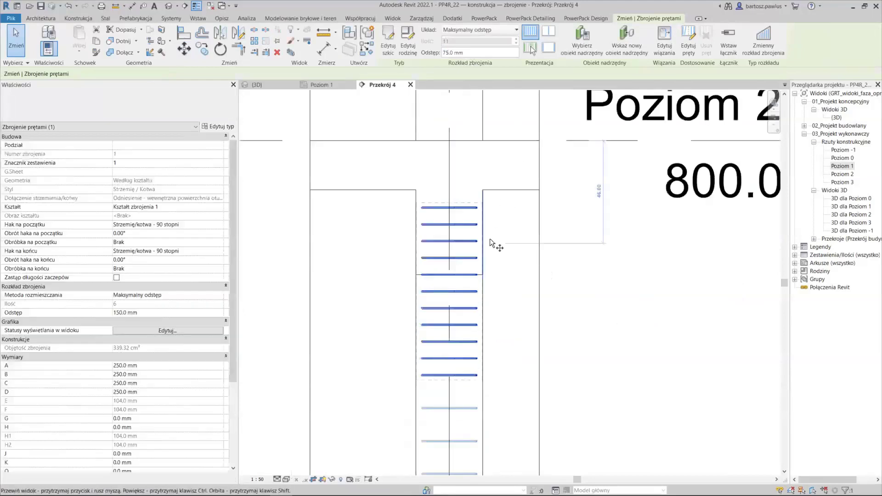
scroll(480, 244, "down", 3)
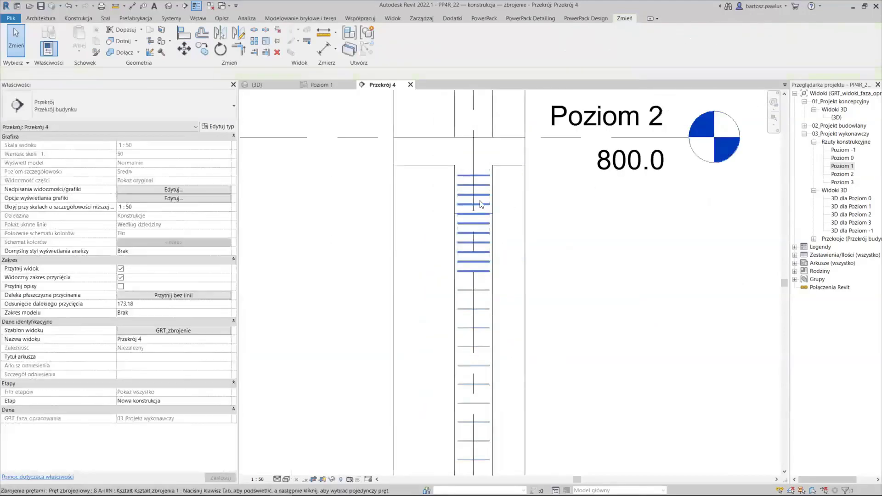
scroll(460, 200, "up", 2)
left_click(471, 202)
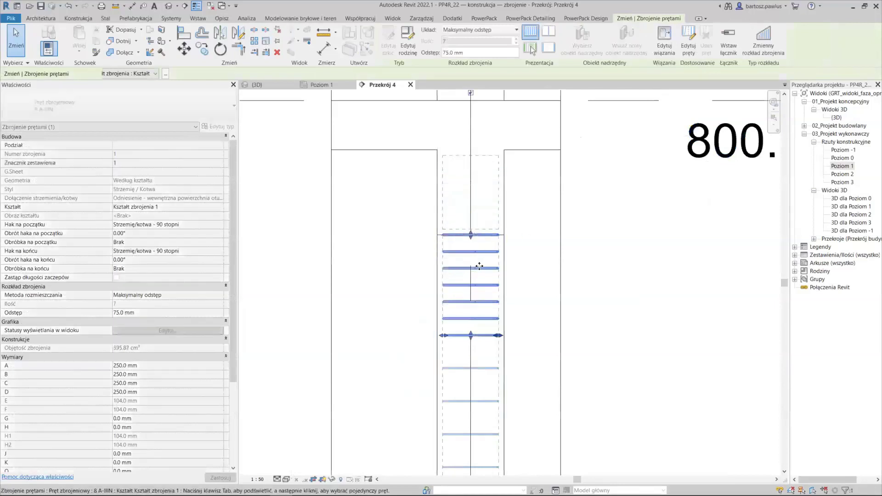
key("Escape")
left_click(457, 267)
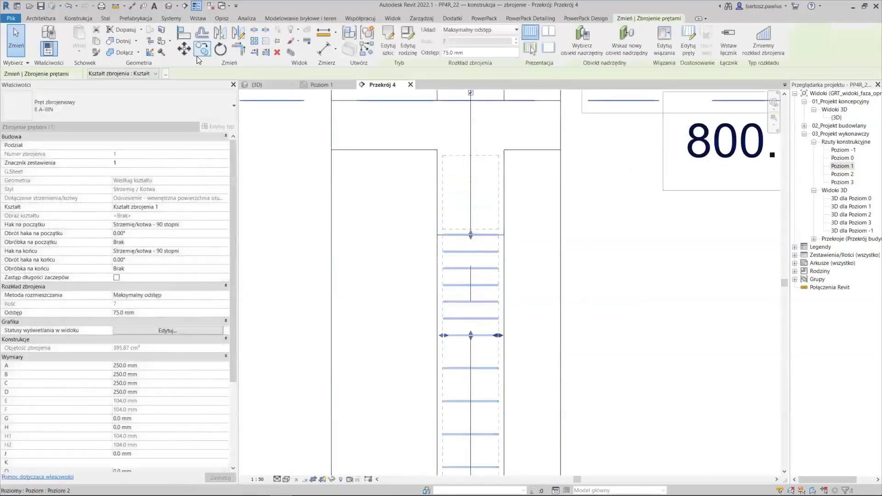
Attempt to copy the stirrup set while bringing the lower stirrups into view, then cancel.
scroll(443, 234, "up", 2)
key("c")
key("o")
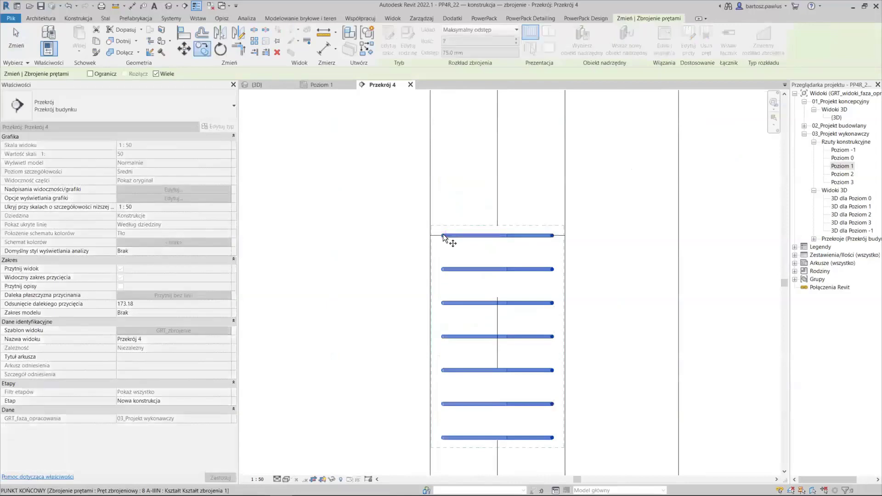
middle_click_drag(443, 233, 487, 52)
scroll(492, 203, "up", 3)
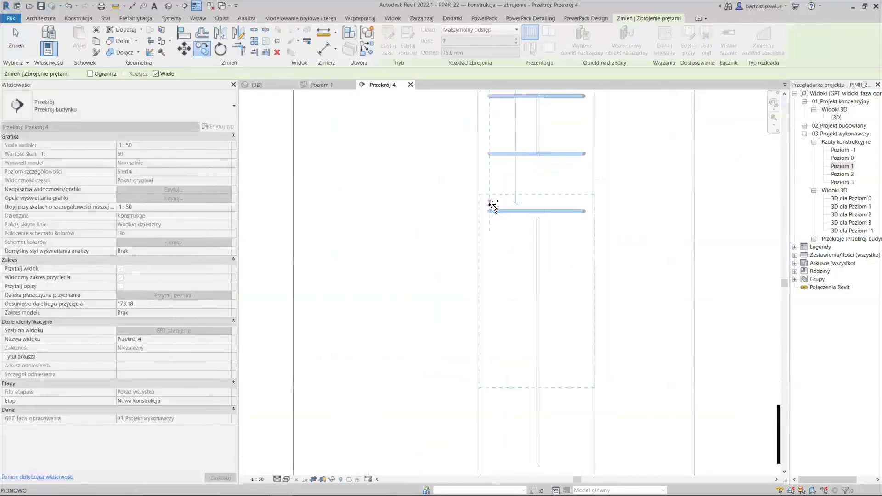
scroll(486, 216, "up", 2)
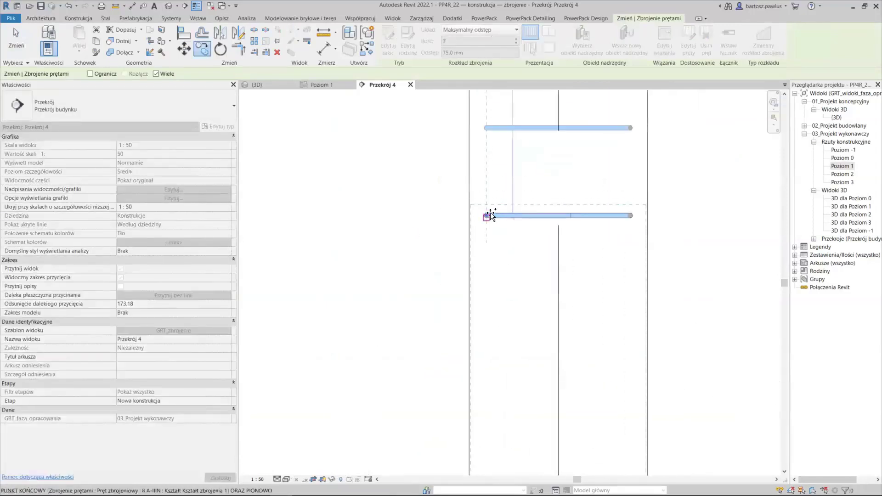
scroll(491, 216, "up", 2)
scroll(526, 247, "down", 1)
scroll(524, 253, "down", 2)
key("Escape")
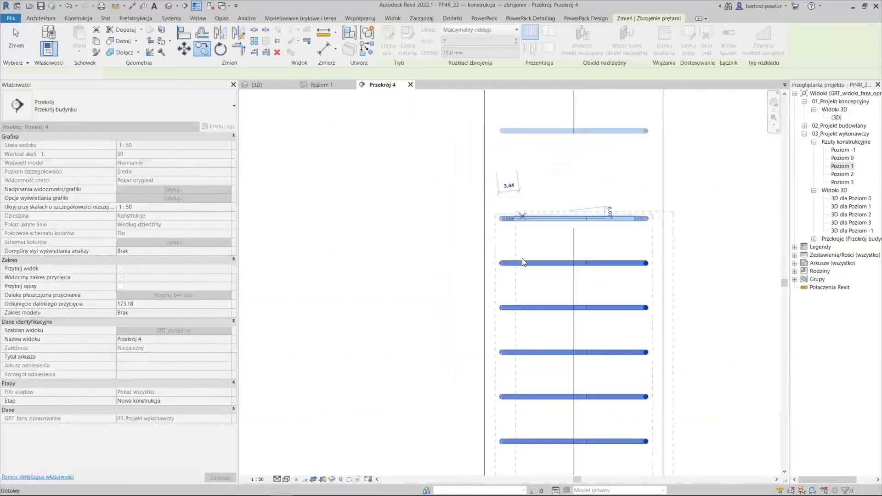
Reselect the stirrup set and try moving its bars, then cancel the move.
left_click(519, 220)
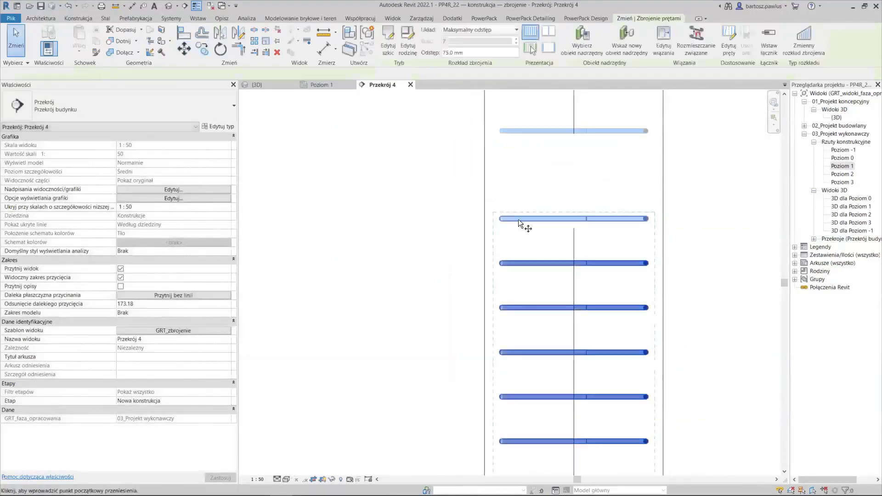
scroll(502, 216, "up", 2)
left_click_drag(498, 221, 504, 297)
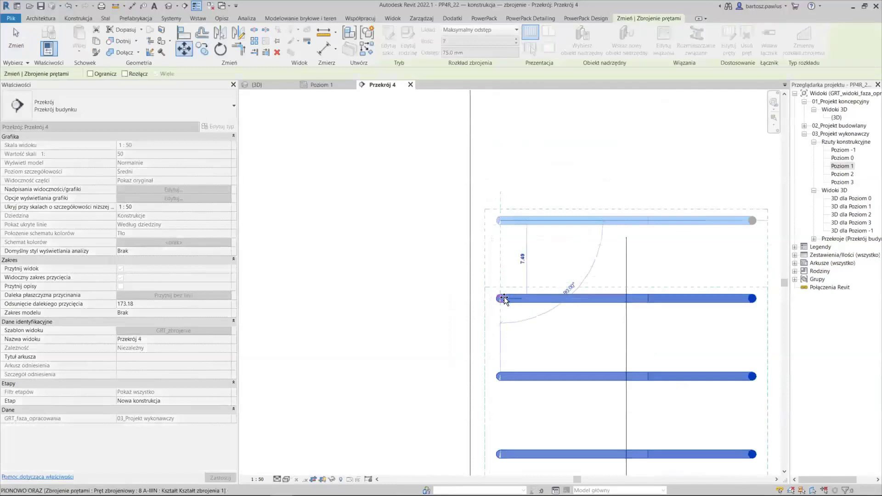
key("m")
key("v")
scroll(540, 168, "down", 3)
key("Escape")
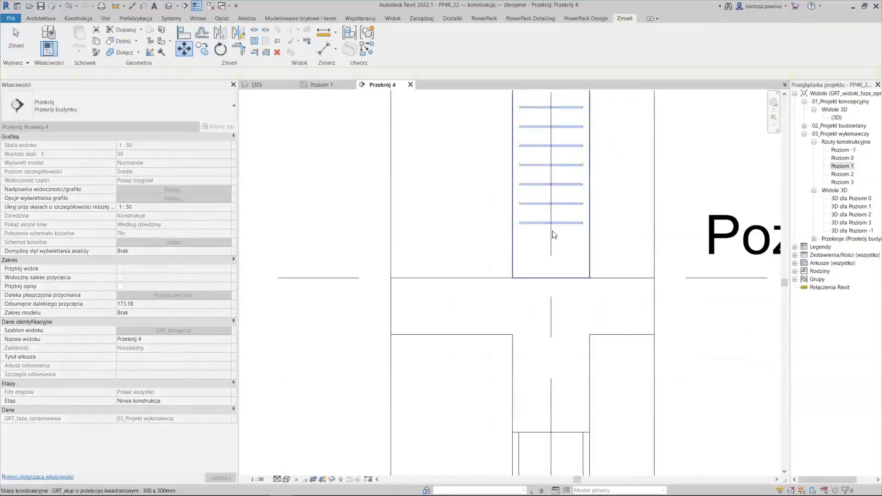
left_click_drag(549, 225, 567, 258)
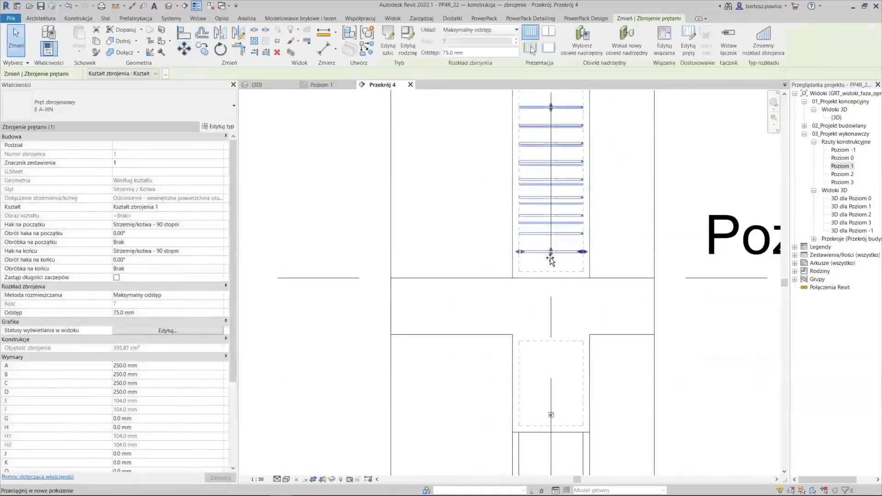
scroll(493, 325, "down", 2)
scroll(506, 290, "down", 1)
middle_click_drag(506, 290, 467, 330)
key("Escape")
scroll(537, 195, "up", 1)
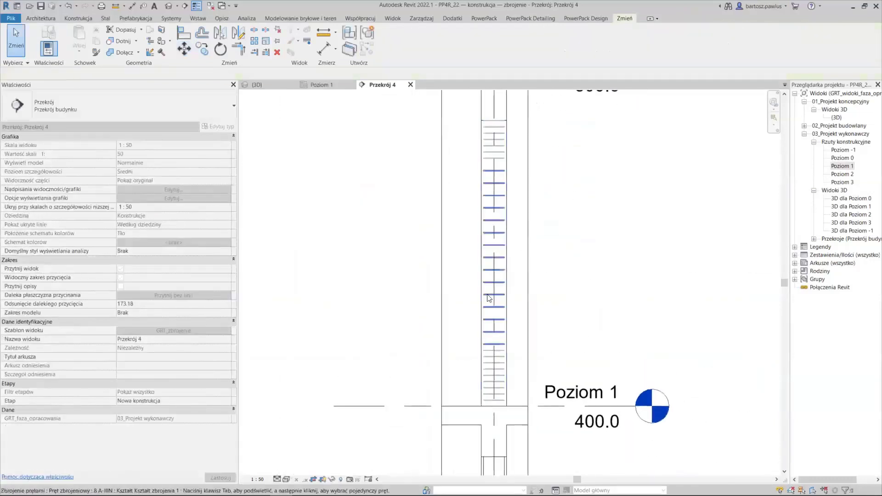
scroll(524, 239, "up", 1)
scroll(519, 270, "down", 5, "ctrl")
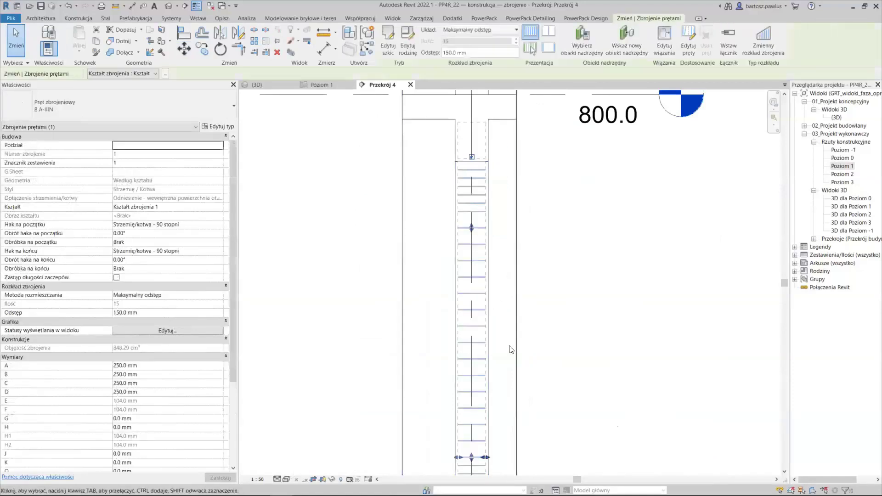
scroll(516, 278, "up", 5, "ctrl")
scroll(521, 273, "up", 3)
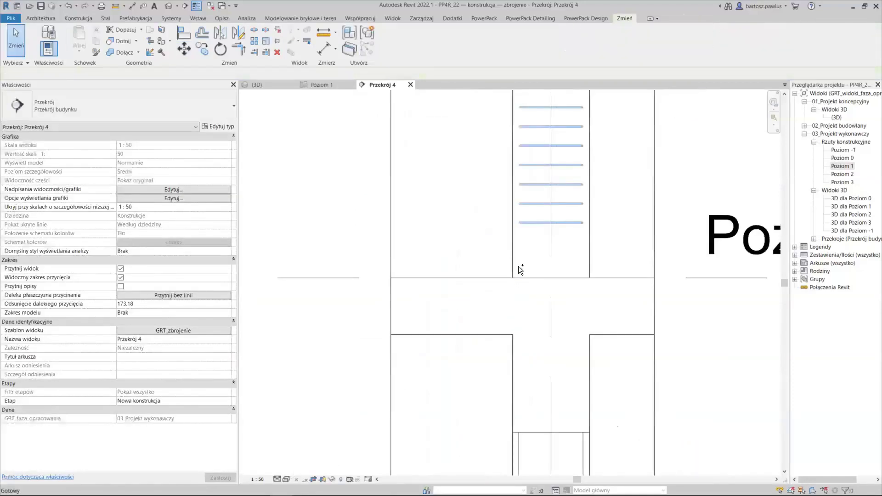
scroll(521, 268, "up", 3)
scroll(521, 269, "down", 4)
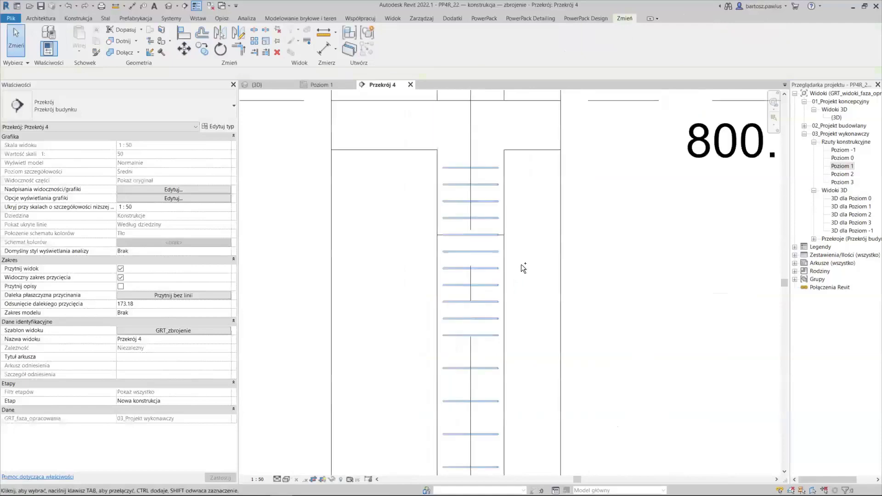
middle_click_drag(522, 263, 564, 70)
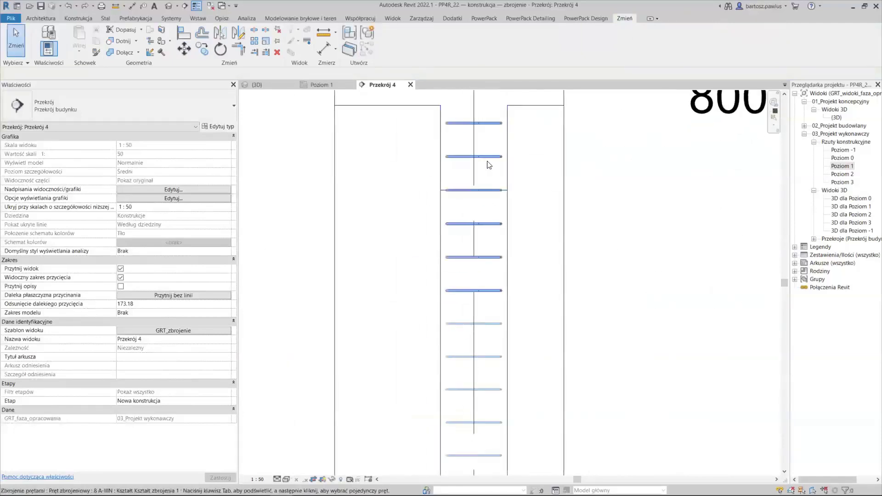
key("z")
key("p")
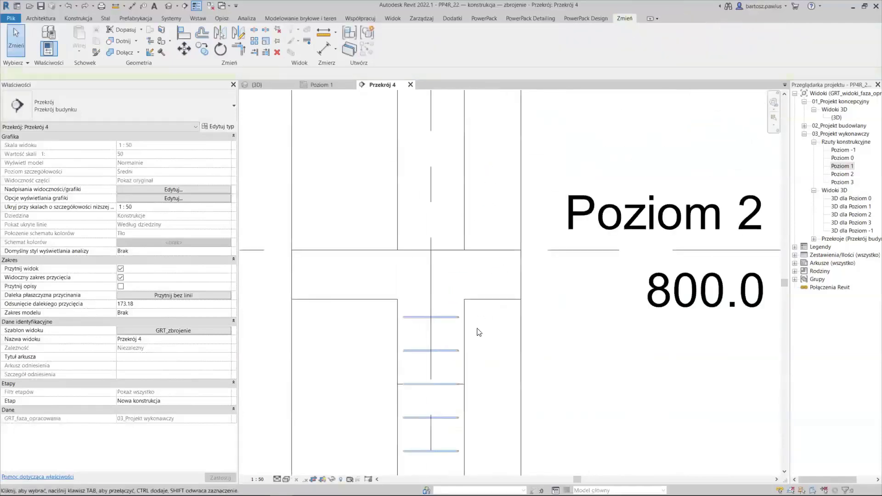
scroll(465, 341, "down", 3)
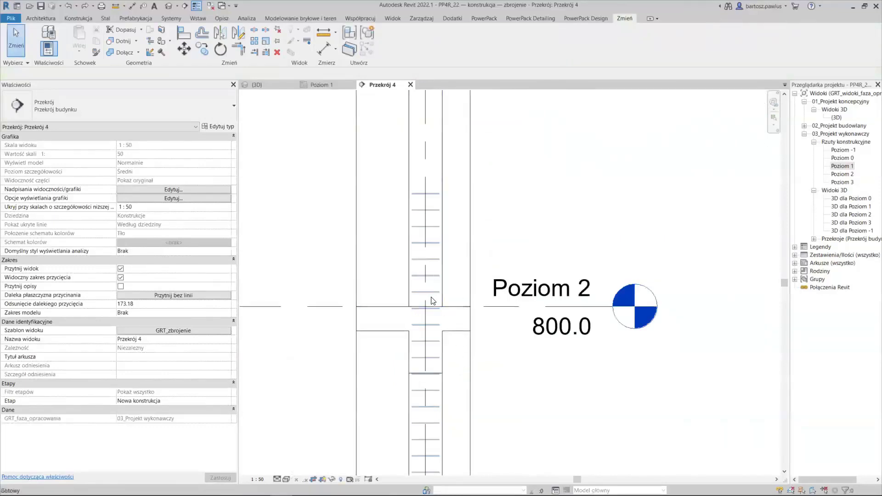
scroll(448, 302, "up", 10)
scroll(534, 261, "down", 6)
scroll(548, 231, "down", 3)
scroll(548, 231, "down", 3)
middle_click_drag(555, 250, 532, 158)
scroll(533, 159, "up", 6)
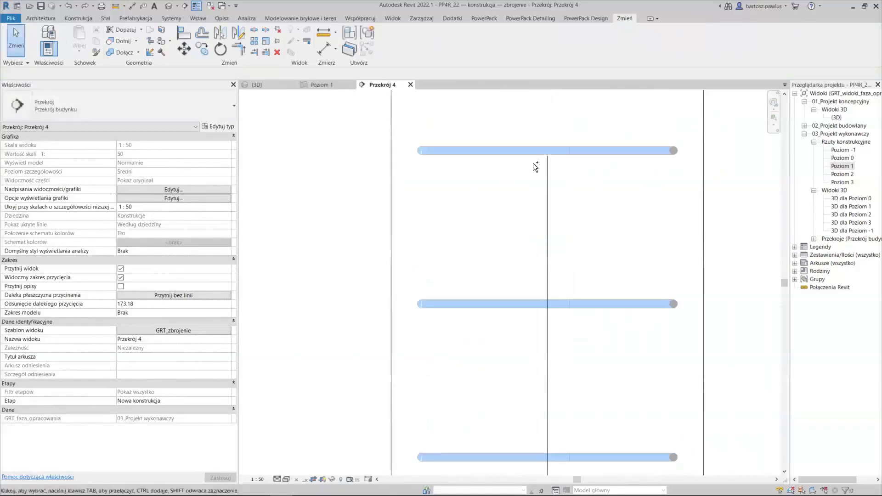
scroll(535, 167, "up", 1)
scroll(534, 166, "down", 8)
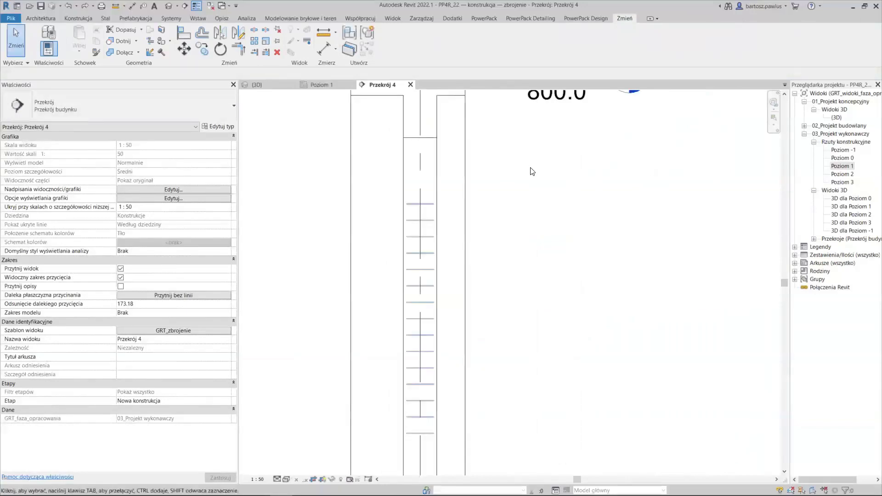
scroll(532, 170, "up", 2)
scroll(532, 170, "down", 4)
scroll(502, 241, "up", 4)
scroll(453, 213, "up", 1)
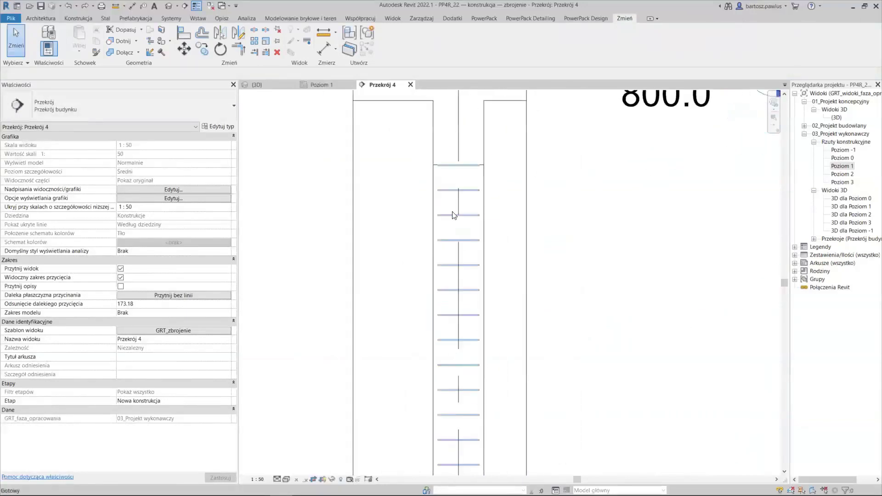
Try breaking the column's stirrup set into single bars, check the result, then back out.
left_click(419, 146)
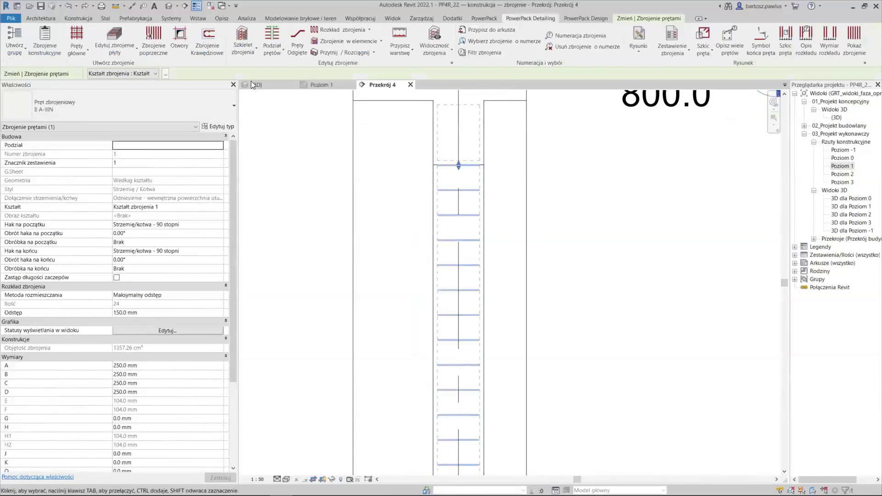
left_click(338, 31)
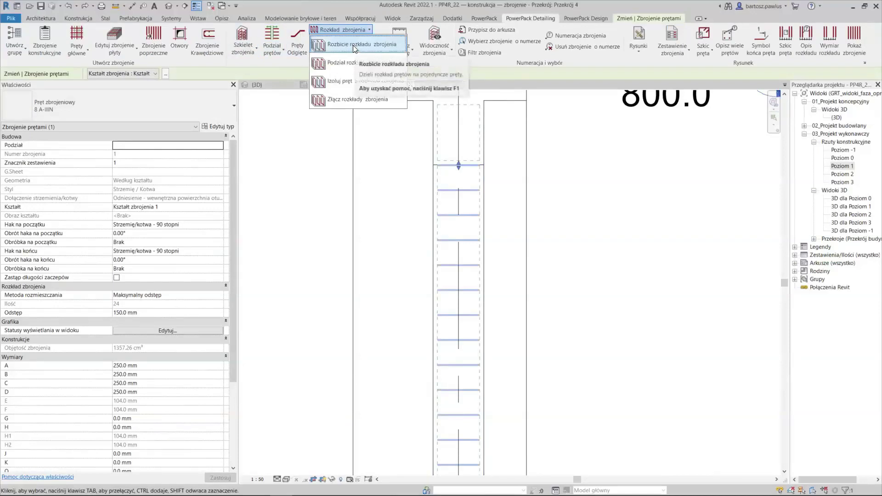
mouse_move(359, 44)
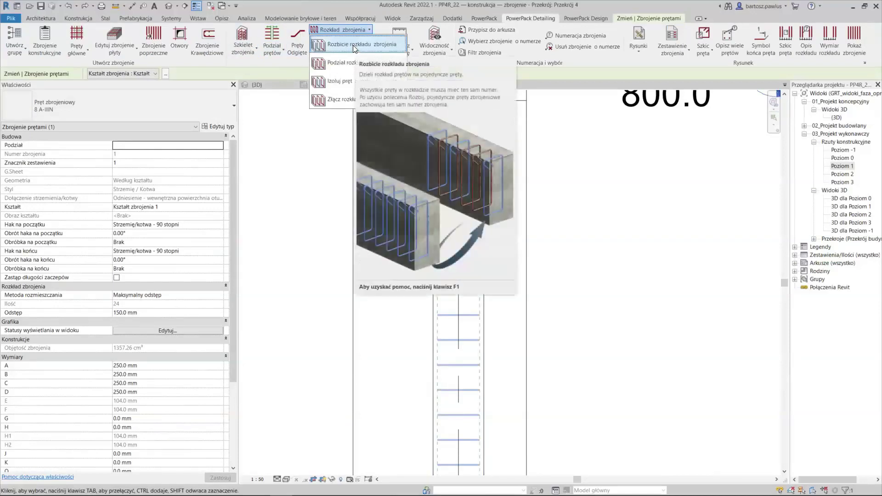
left_click(354, 46)
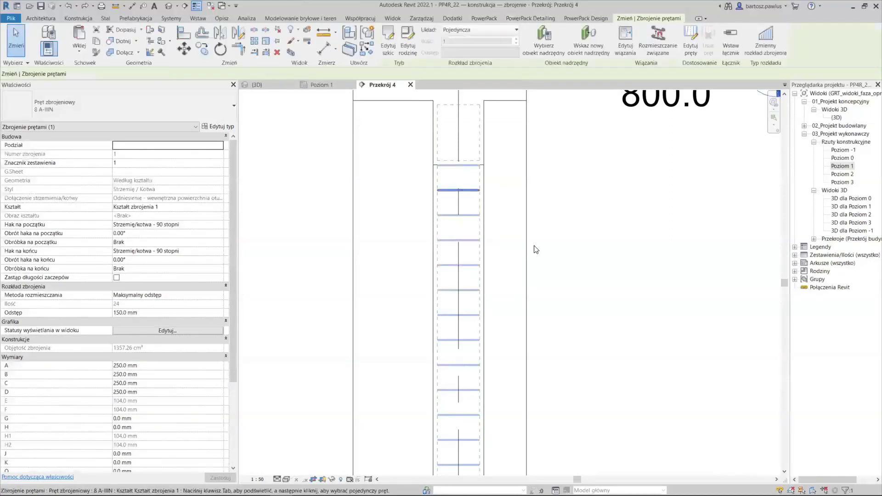
key("Escape")
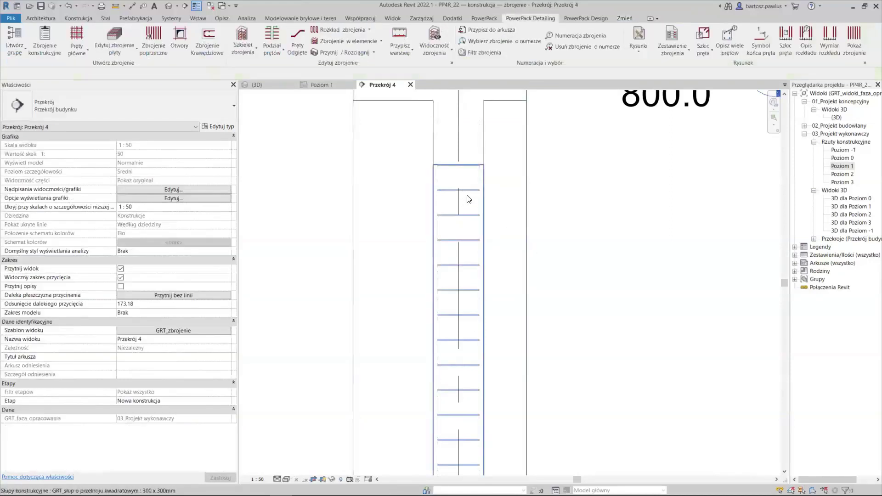
left_click(472, 215)
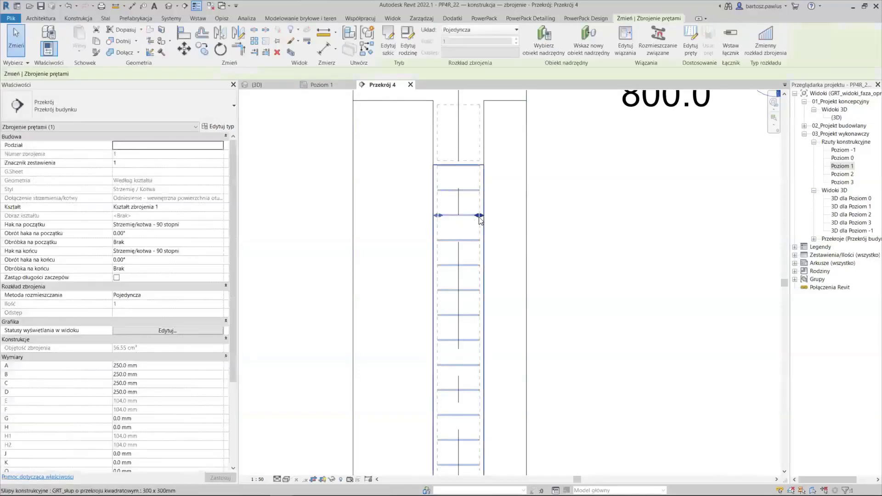
key("Escape")
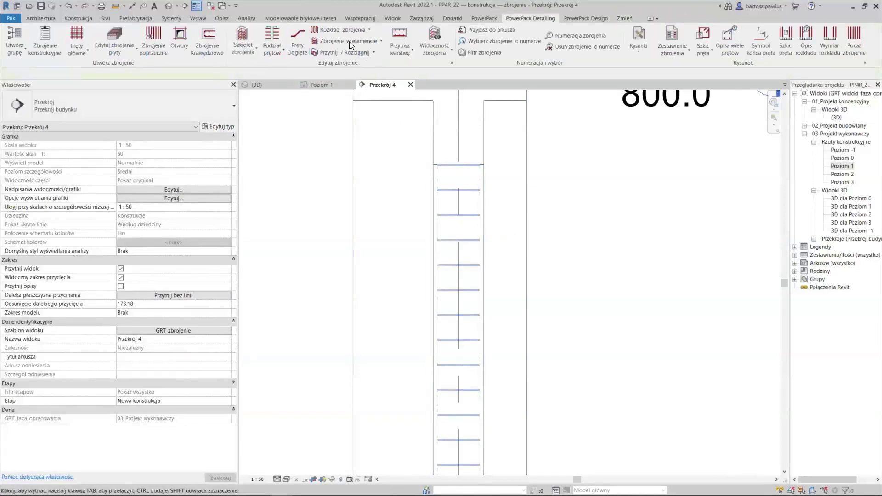
Divide the stirrup set with Podział rozkładu zbrojenia and give the upper part 75 mm spacing.
left_click(368, 28)
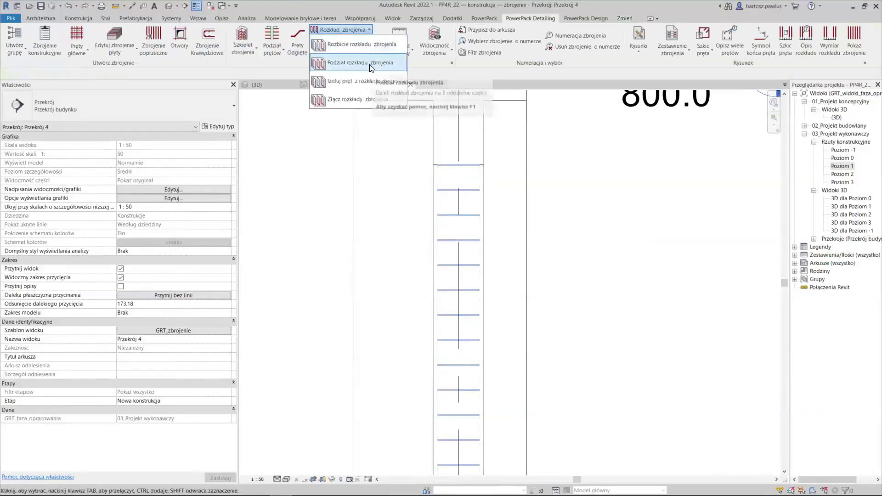
left_click(370, 65)
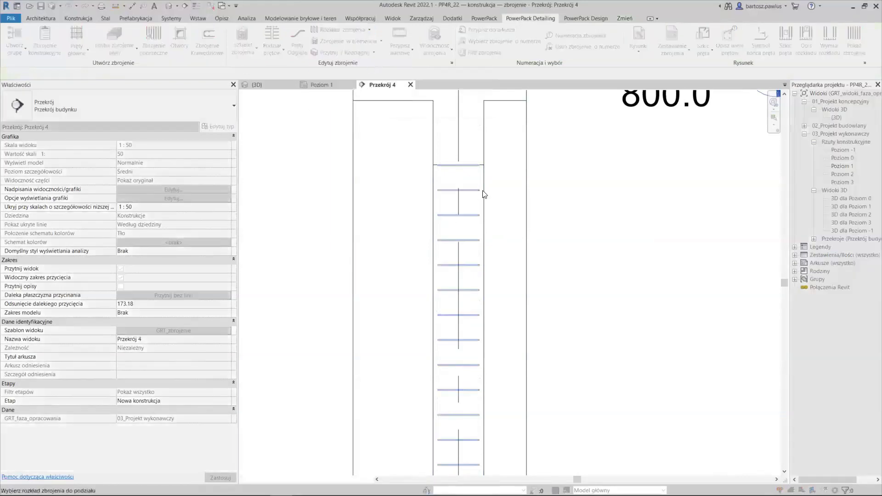
left_click(470, 194)
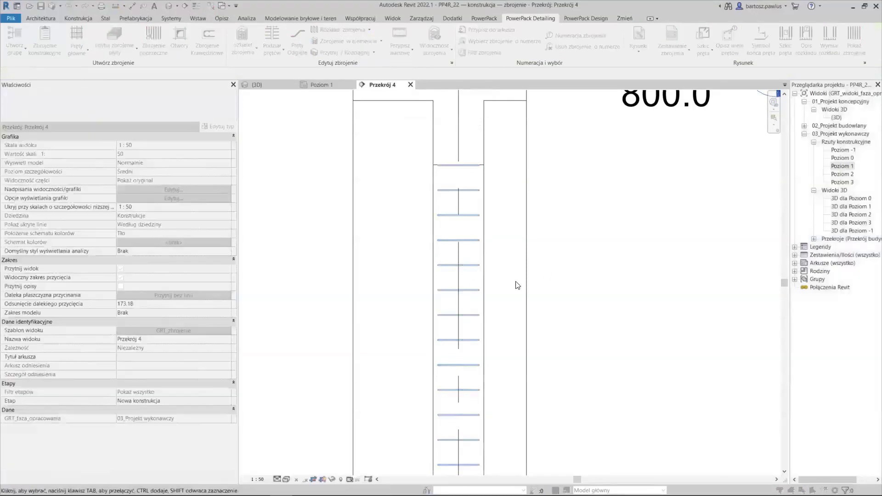
left_click(470, 266)
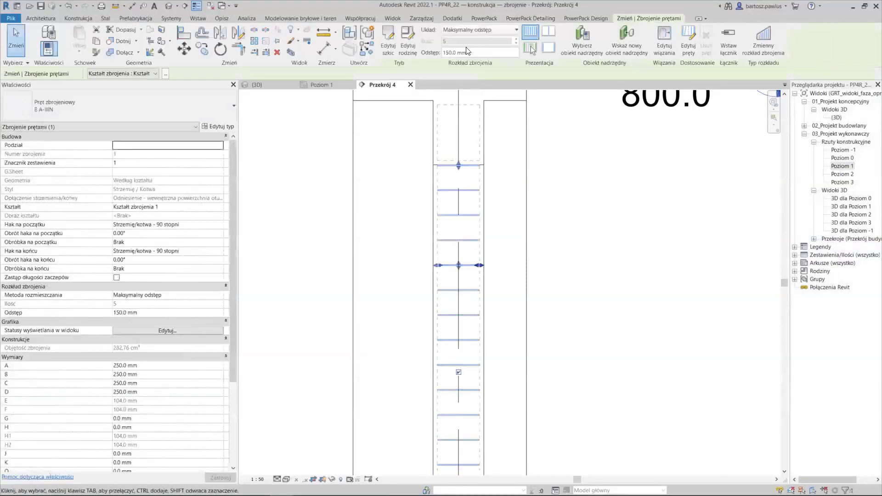
type("75")
key("Return")
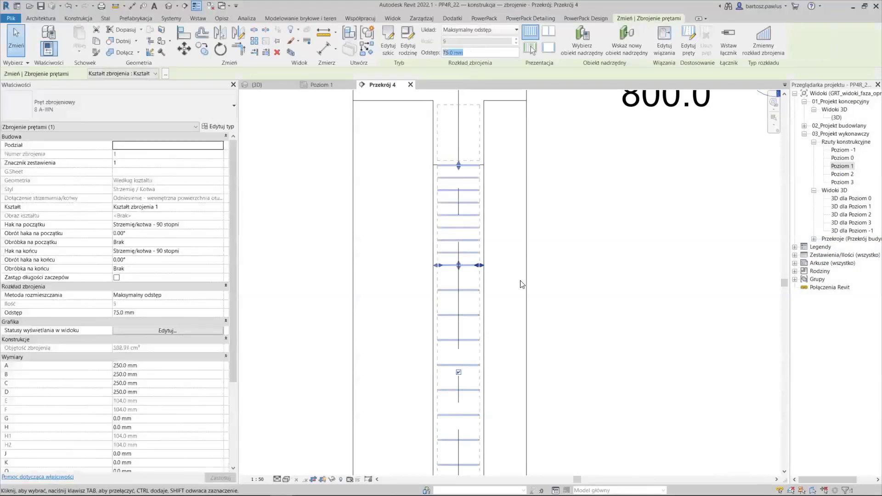
left_click(464, 357)
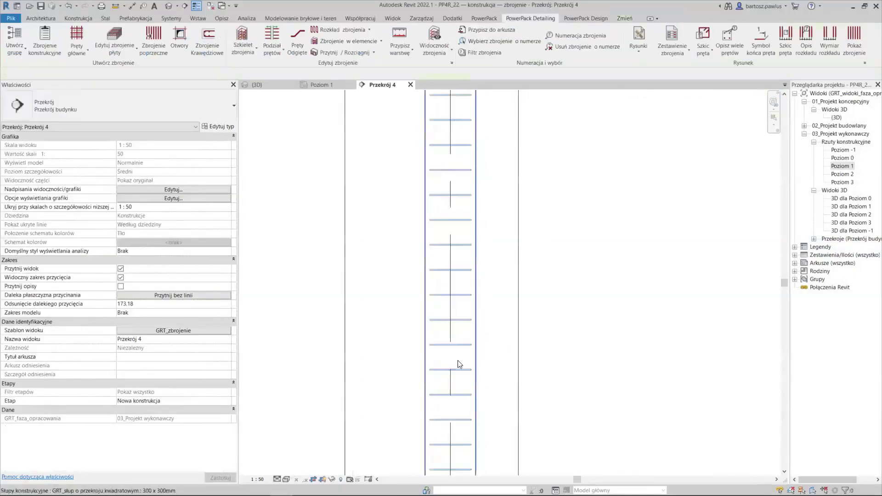
Select the stirrup set above Poziom 1 and run the bar-isolation distribution command.
scroll(458, 361, "down", 5)
left_click(471, 343)
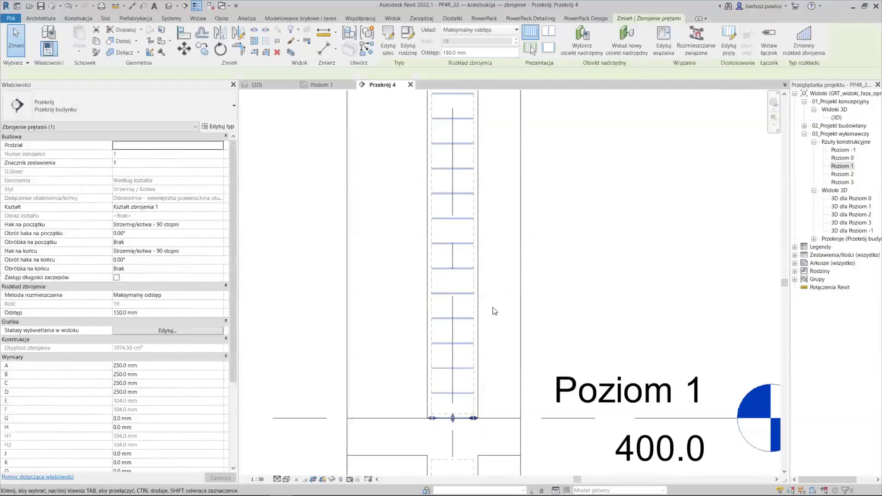
middle_click_drag(493, 311, 486, 240)
key("Escape")
left_click(340, 29)
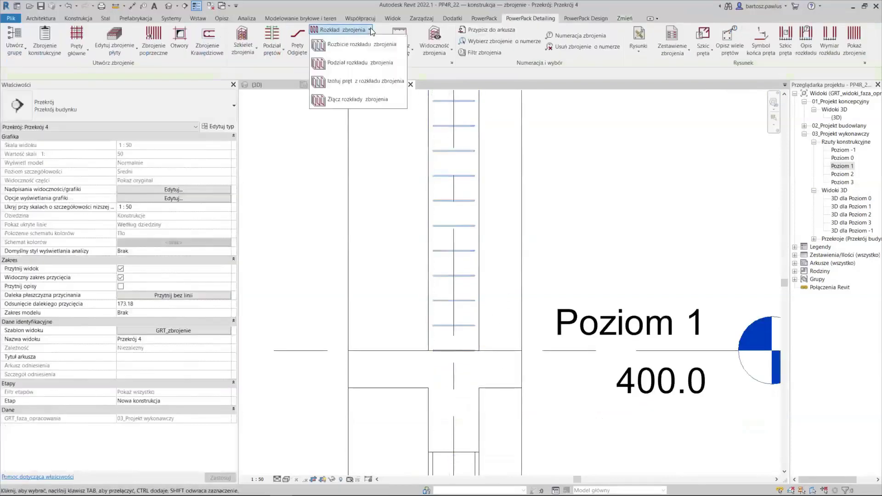
left_click(352, 85)
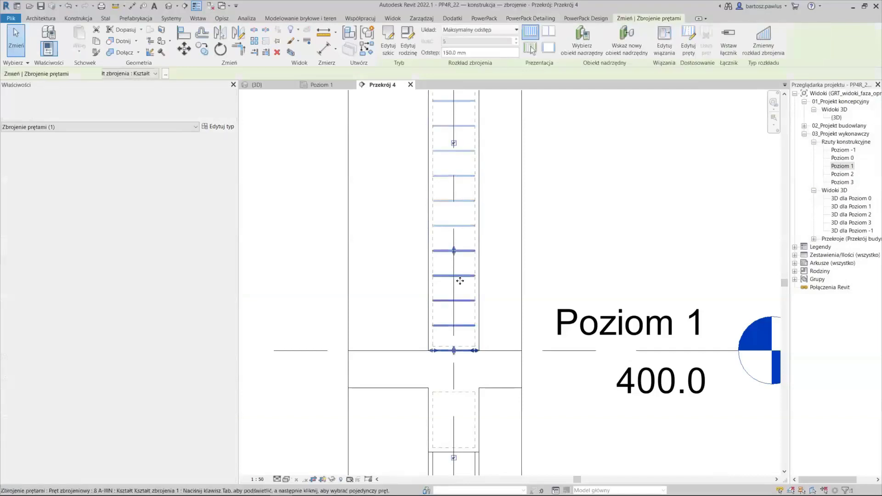
key("Escape")
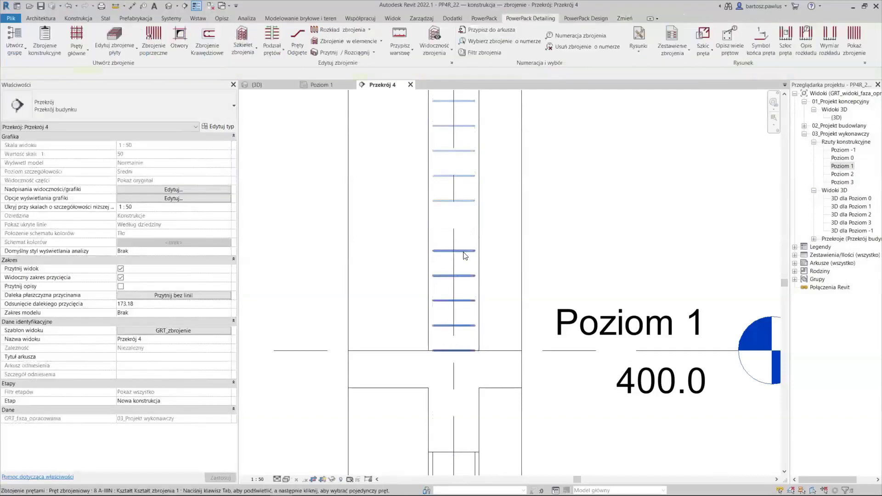
Stretch the stirrup set above Poziom 1 upward and set its spacing to 75 mm.
left_click(464, 256)
left_click_drag(454, 250, 461, 226)
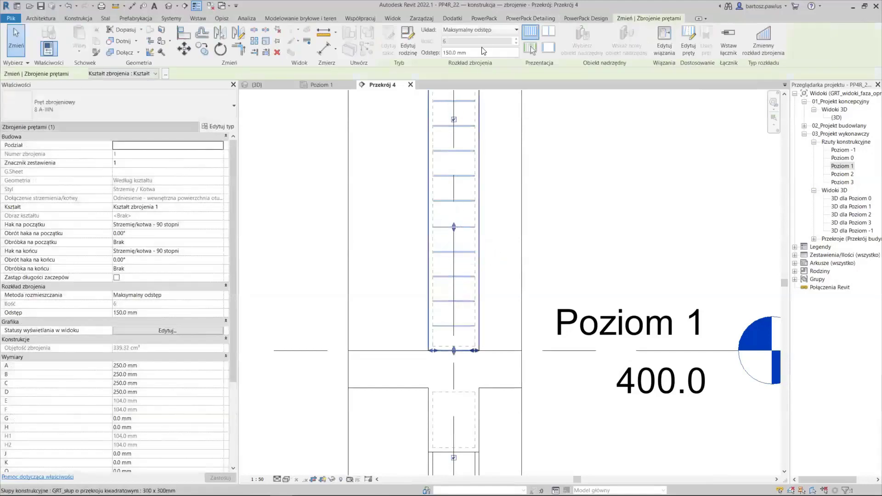
left_click(480, 50)
type("75")
key("Return")
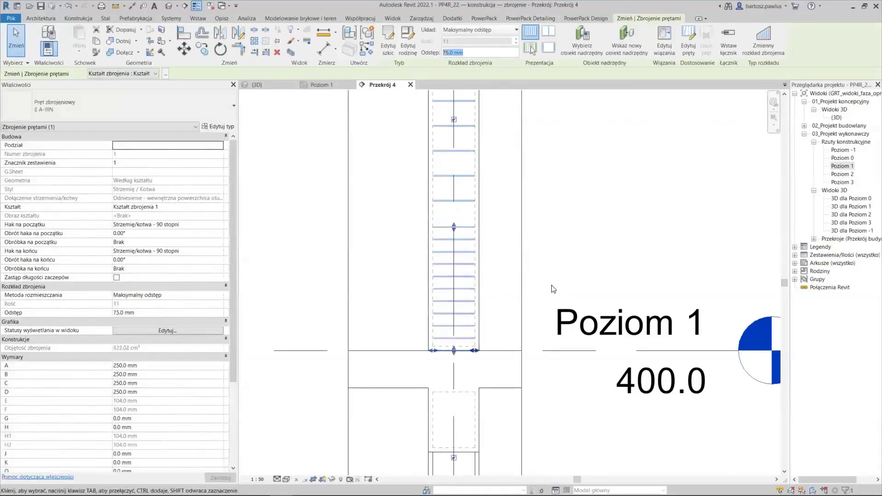
left_click(467, 222)
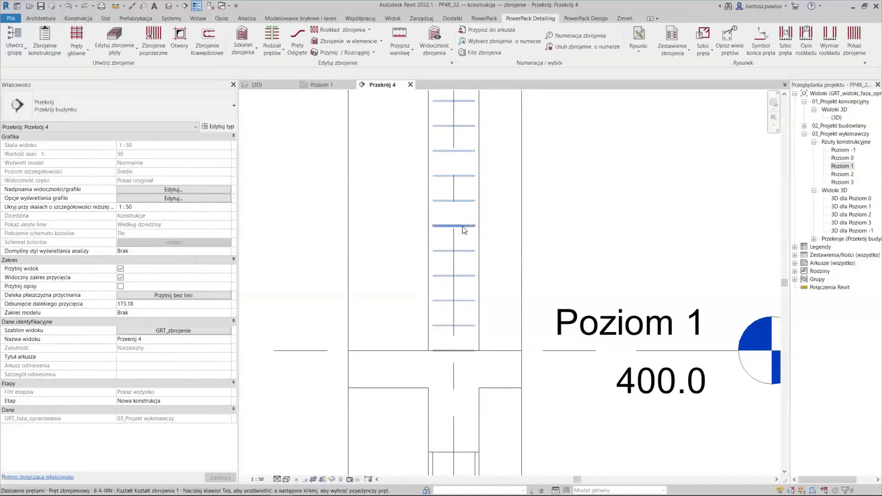
Merge the lower stirrup set using the rebar distribution merge command.
left_click(363, 28)
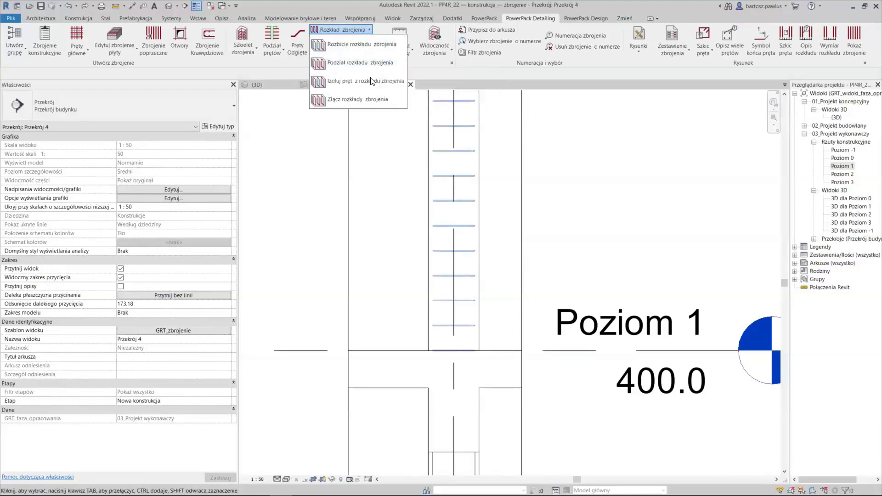
left_click(367, 98)
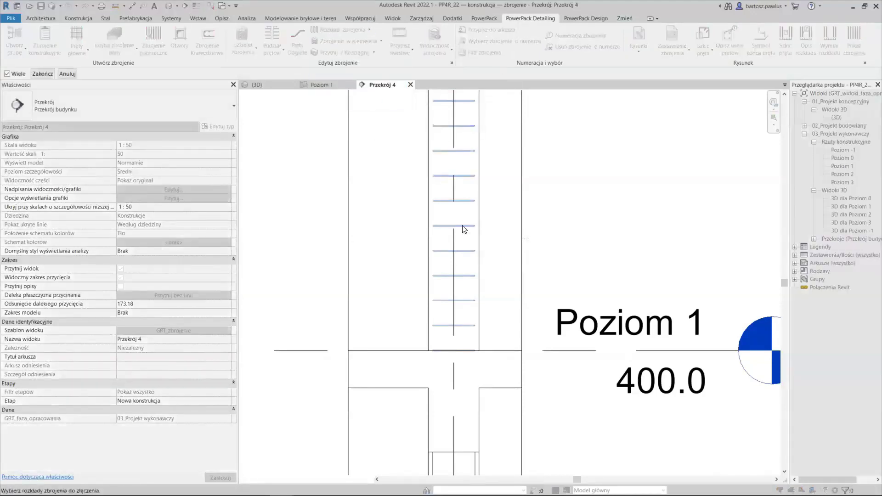
left_click(476, 267)
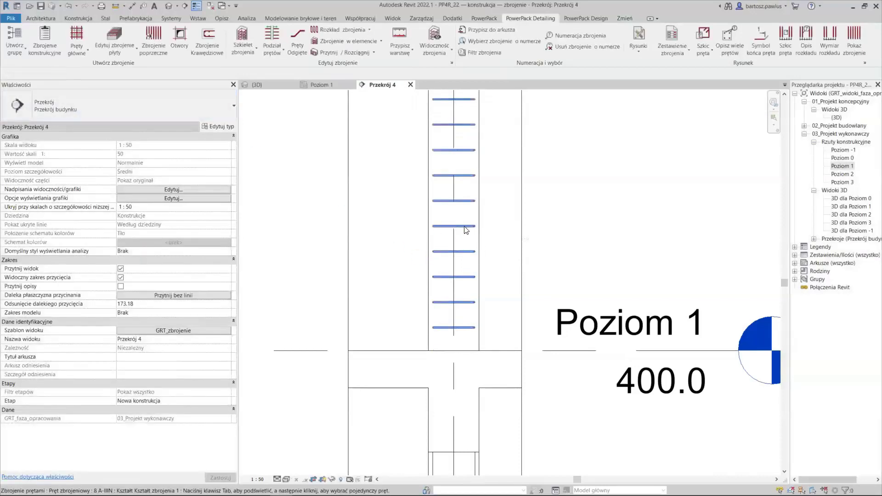
scroll(622, 166, "down", 1)
scroll(518, 309, "down", 2)
scroll(489, 313, "down", 2)
scroll(489, 313, "up", 2)
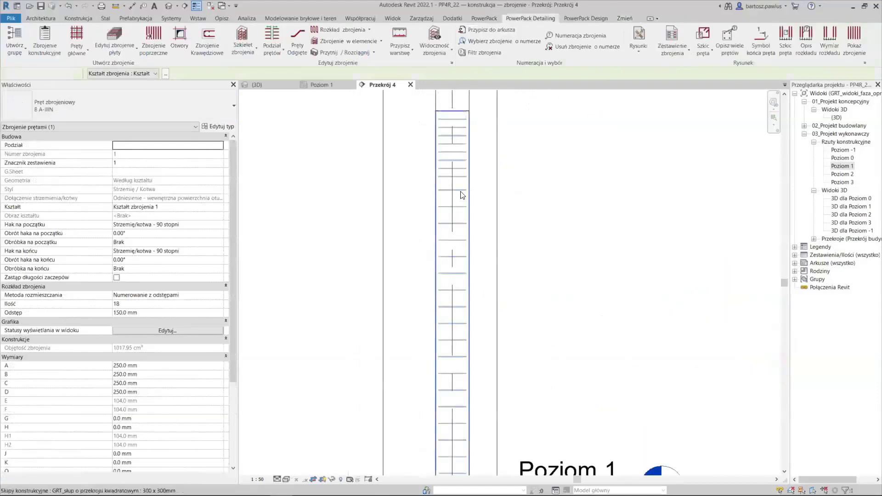
key("Escape")
Check the stirrups' properties (18 bars at 150 mm) and pan along the column section.
scroll(472, 338, "up", 1)
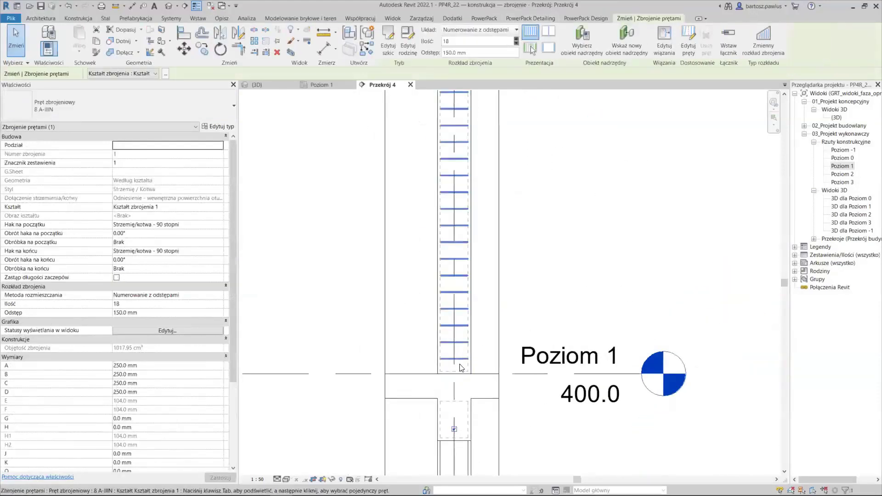
scroll(462, 342, "up", 1)
left_click(495, 363)
key("Escape")
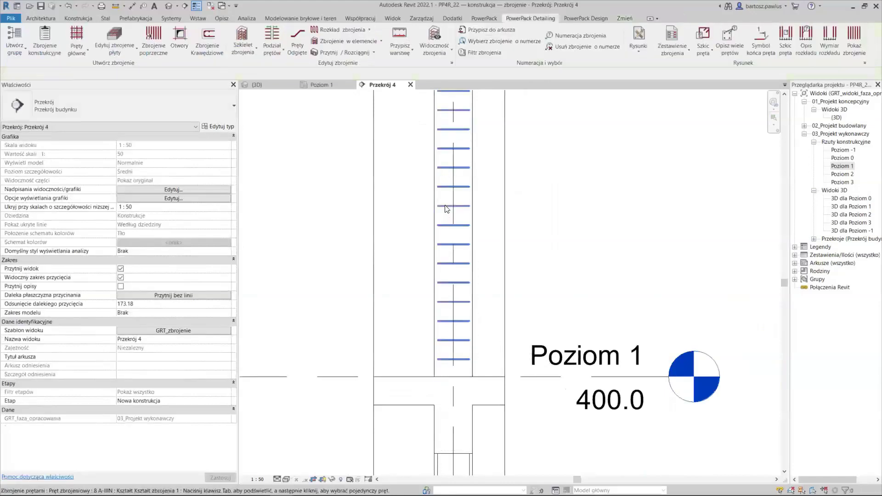
scroll(450, 212, "down", 2)
mouse_move(432, 199)
middle_mouse_down()
mouse_move(426, 245)
mouse_move(472, 216)
middle_mouse_up()
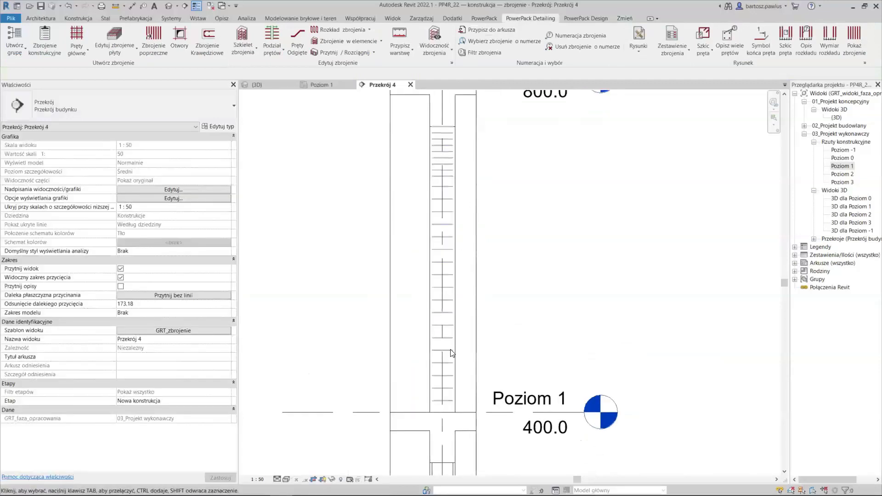
middle_click_drag(470, 116, 471, 164)
On Poziom 1, place shape 00 straight bars in the column, oriented Prostopadle do otuliny.
left_click(320, 85)
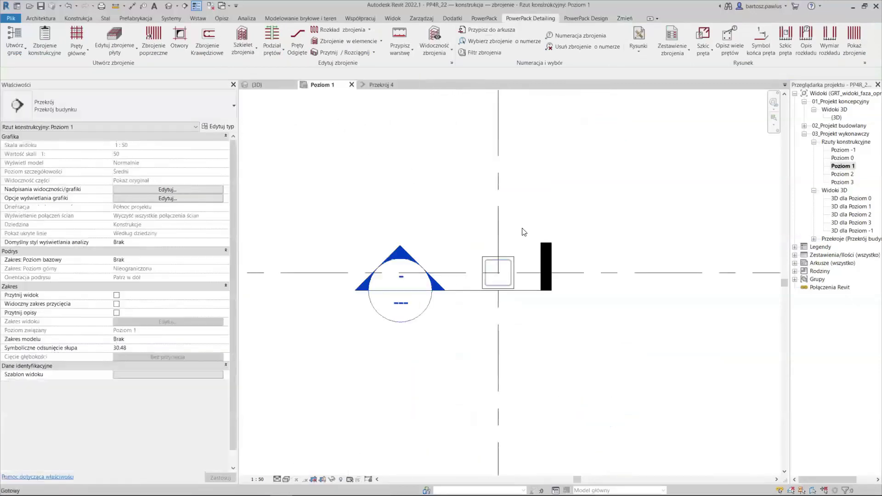
scroll(572, 259, "up", 2)
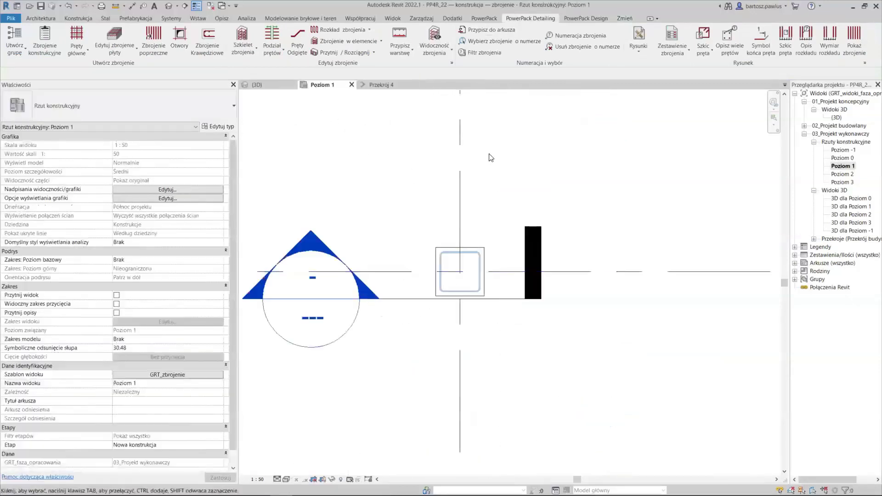
left_click(487, 262)
left_click(527, 38)
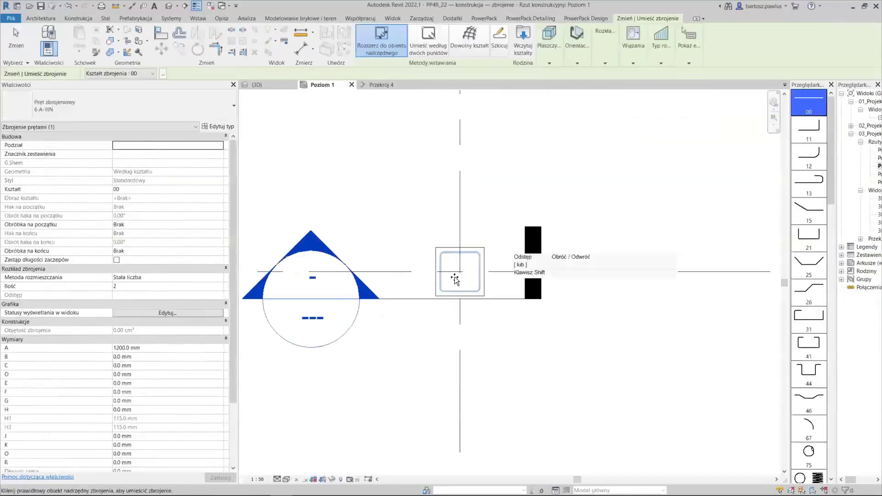
left_click(640, 61)
mouse_move(577, 62)
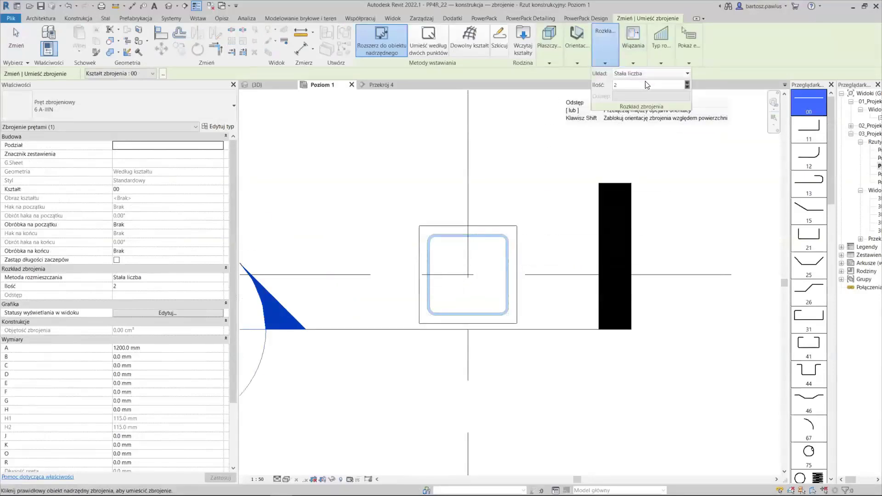
mouse_move(577, 40)
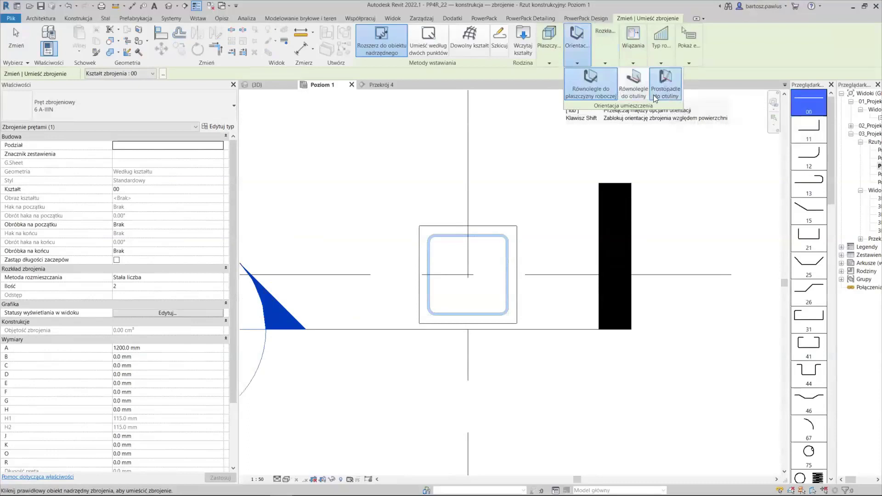
left_click(656, 99)
scroll(502, 251, "up", 2)
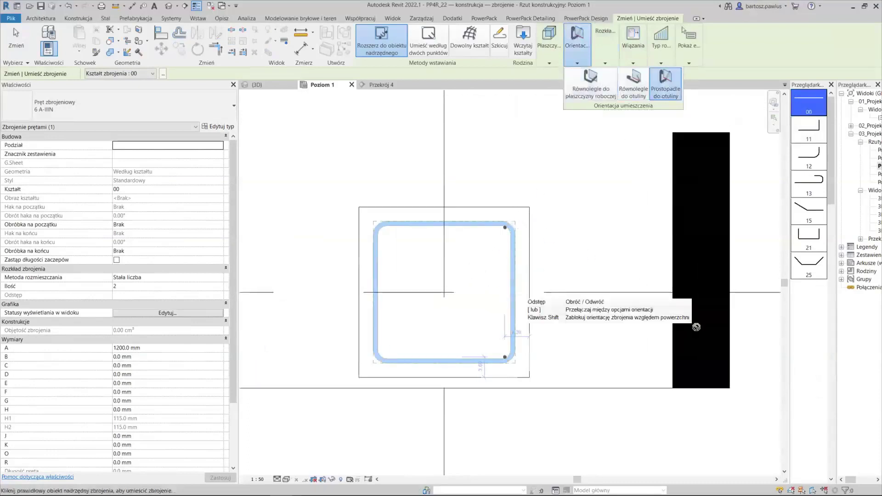
left_click(440, 208)
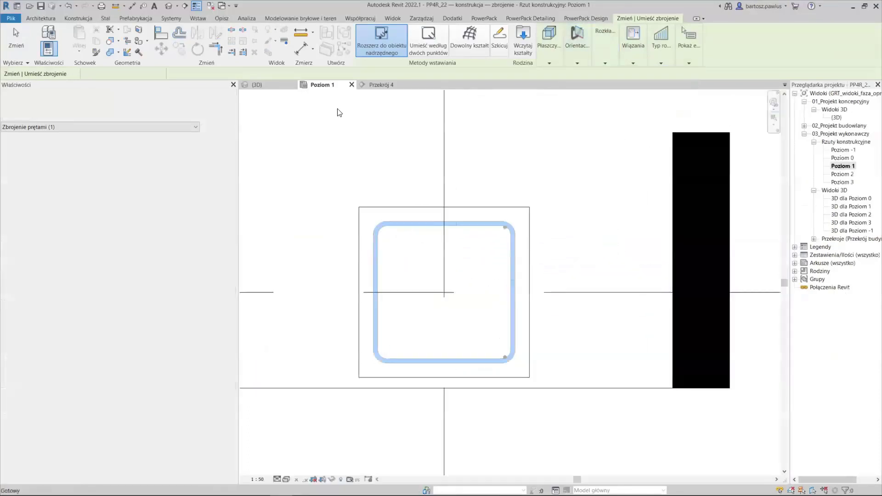
left_click(375, 84)
Change the newly placed bars' type to 16 A-IIIN.
middle_click_drag(475, 405, 475, 340)
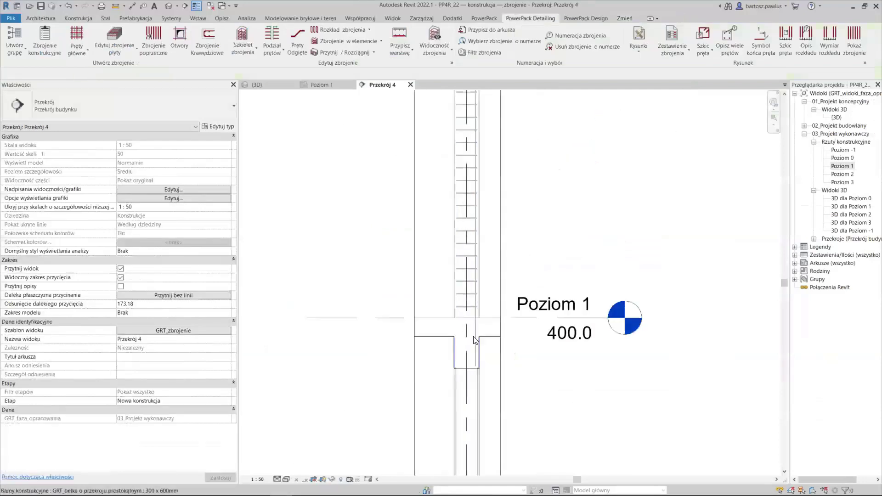
left_click(476, 364)
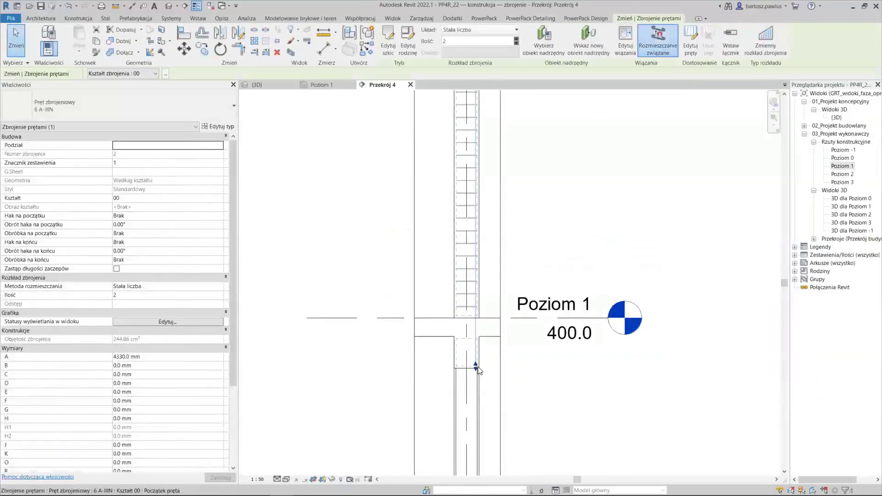
left_click(146, 114)
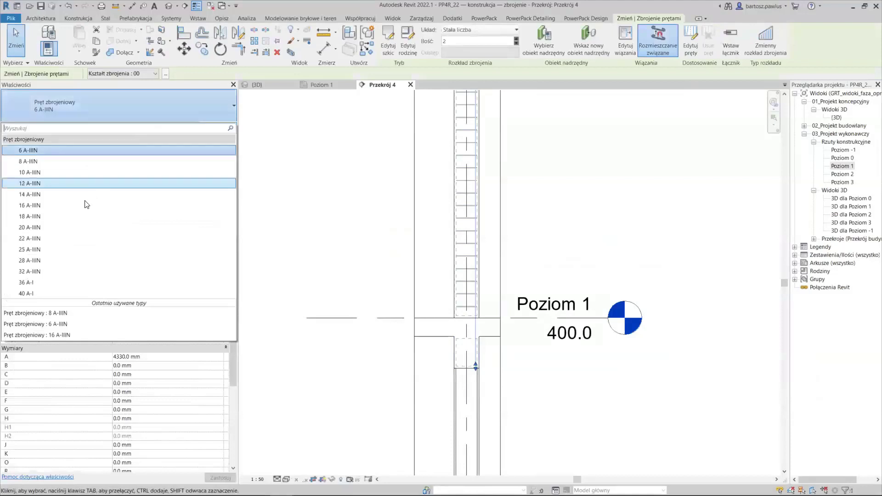
left_click(32, 207)
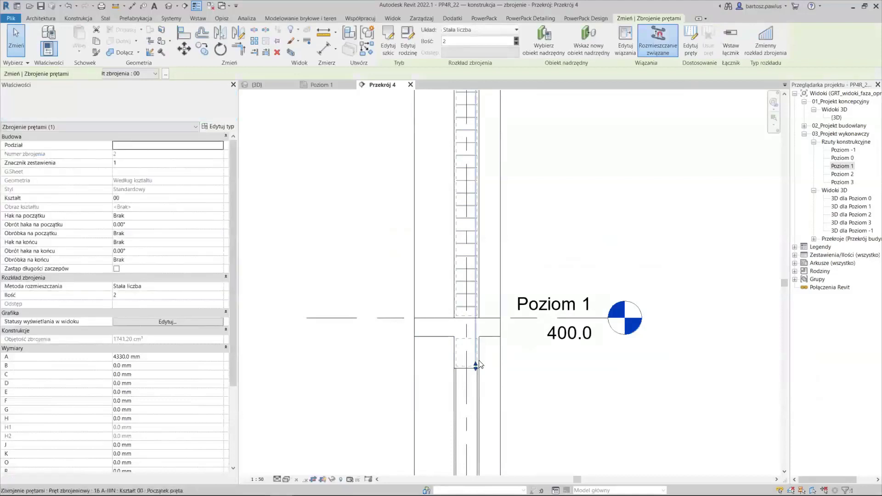
scroll(482, 357, "up", 3)
left_click(500, 353)
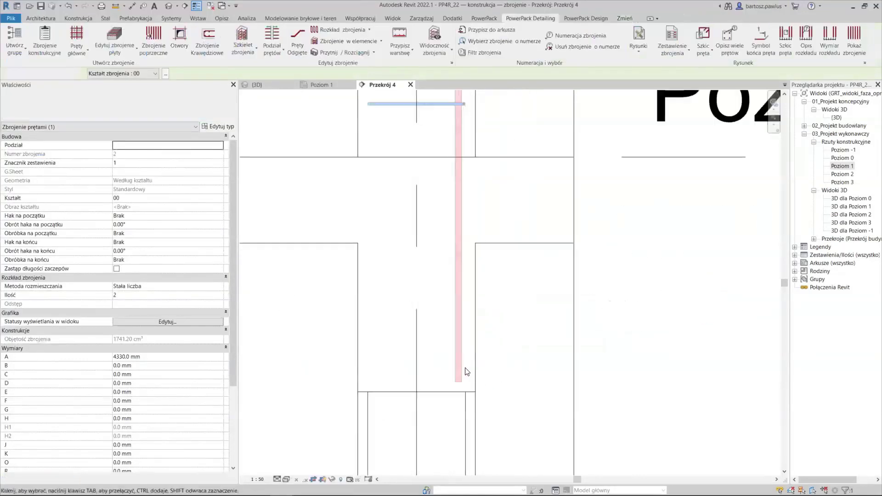
scroll(474, 374, "up", 2)
middle_click_drag(514, 374, 532, 375)
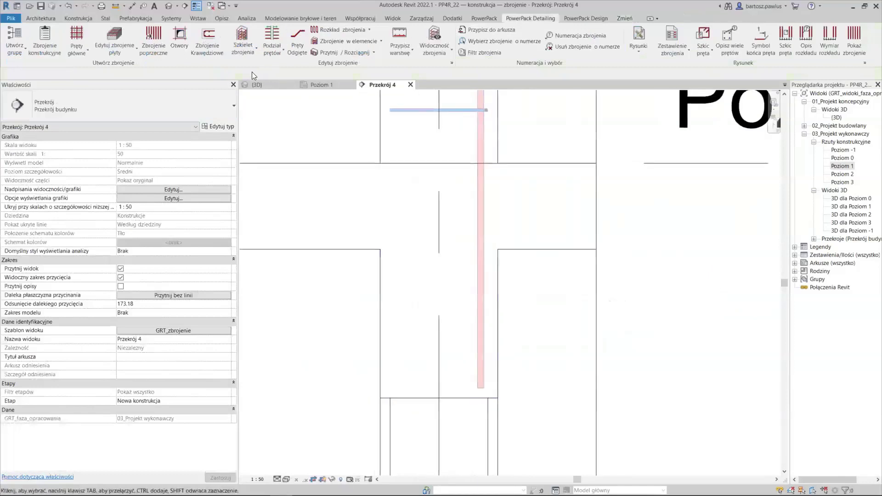
Align the bars' end to the reference line with Wyrównaj.
left_click(74, 16)
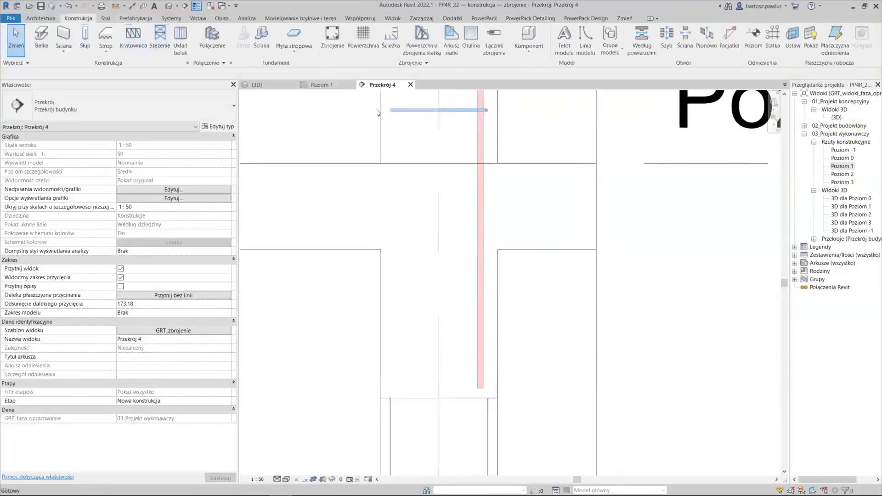
left_click(484, 209)
left_click(190, 35)
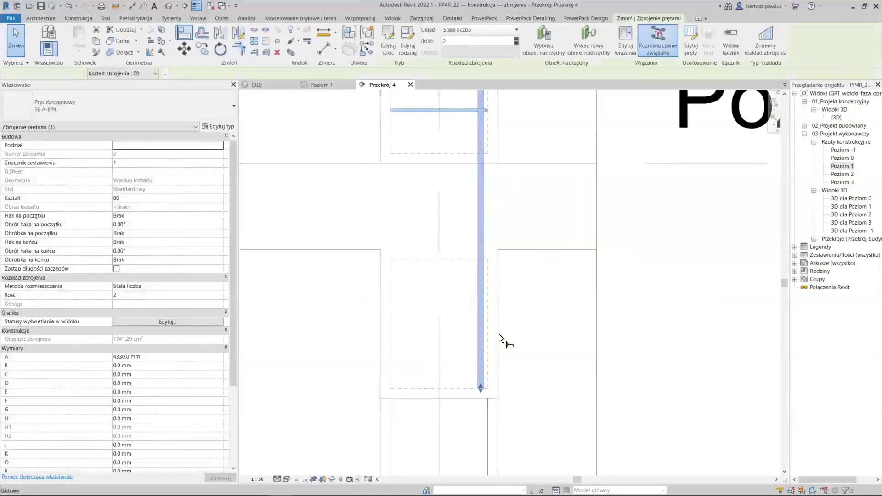
left_click(548, 165)
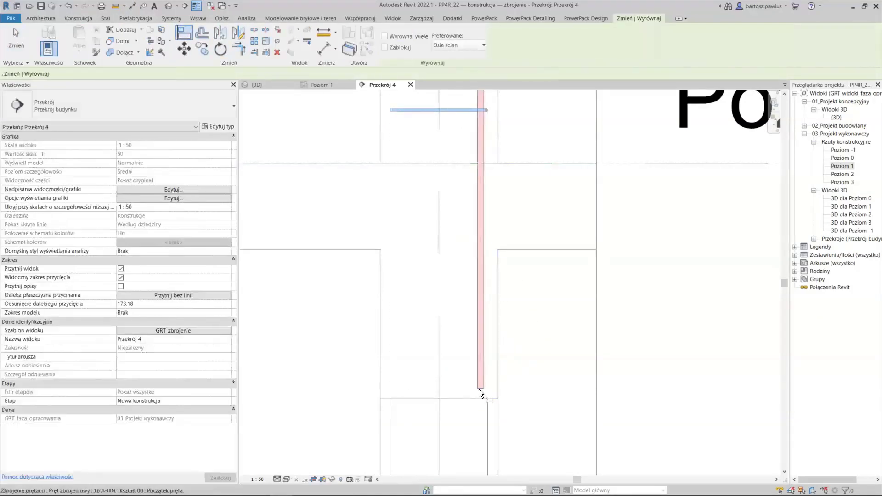
left_click(482, 395)
Pan toward Poziom 2 and start aligning the bar to the slab line with AL.
scroll(607, 273, "down", 2)
mouse_move(485, 370)
middle_mouse_down()
mouse_move(506, 371)
mouse_move(484, 314)
middle_mouse_up()
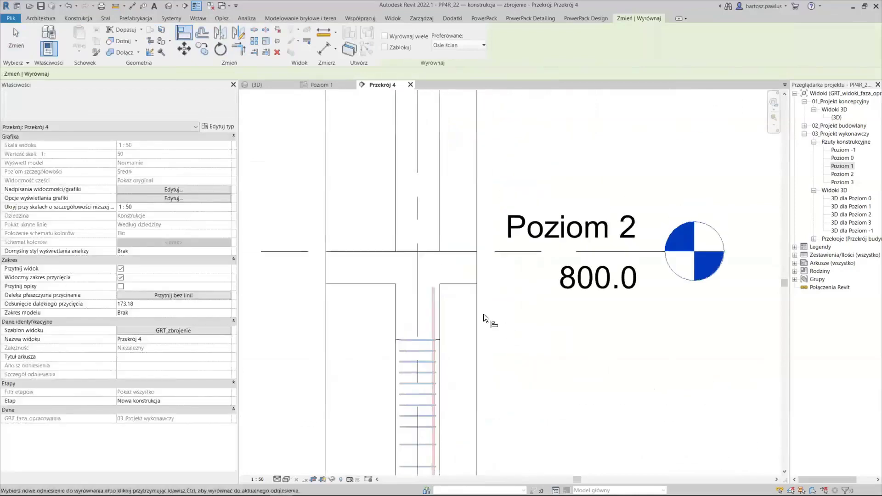
scroll(438, 298, "up", 2)
left_click(435, 305)
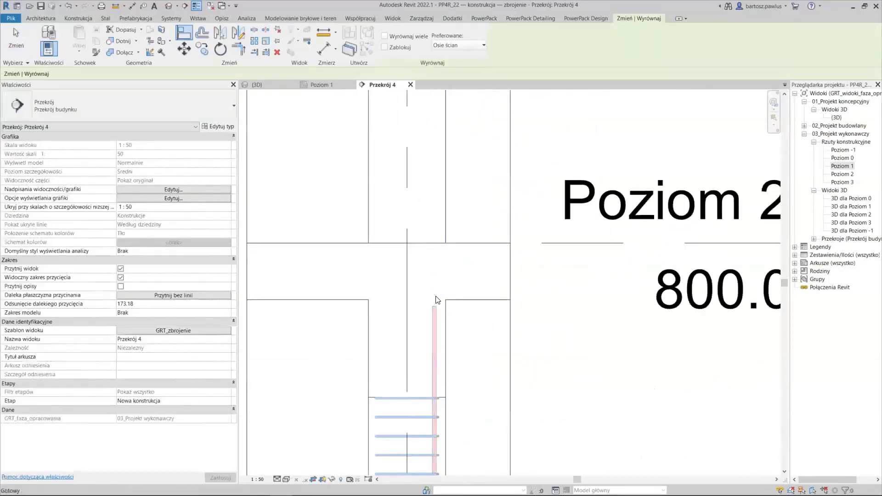
key("Escape")
key("Escape")
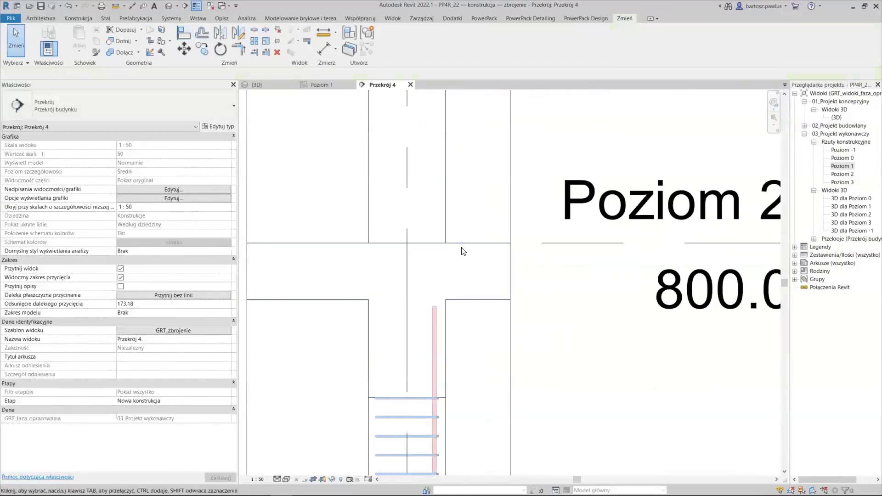
key("a")
key("l")
left_click(461, 243)
Extend the bars up to the slab reference line and open the bar's sketch for editing.
left_click(435, 305)
middle_click_drag(451, 282, 483, 279)
key("Escape")
left_click(466, 258)
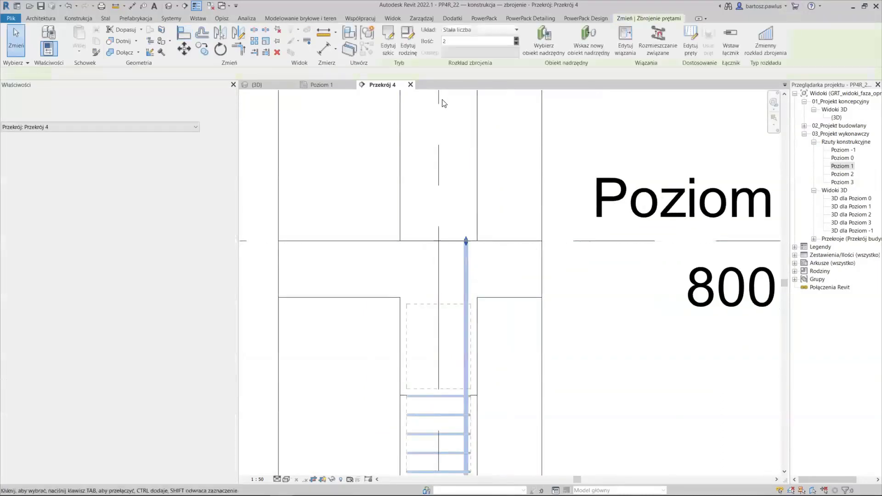
left_click(389, 41)
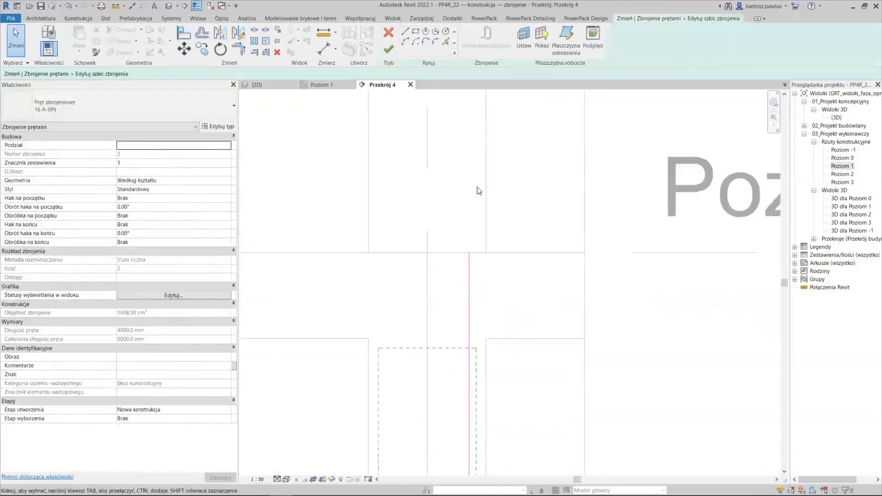
Add an aligned 20.0 dimension to the bar's sketch line.
left_click(322, 45)
left_click(468, 173)
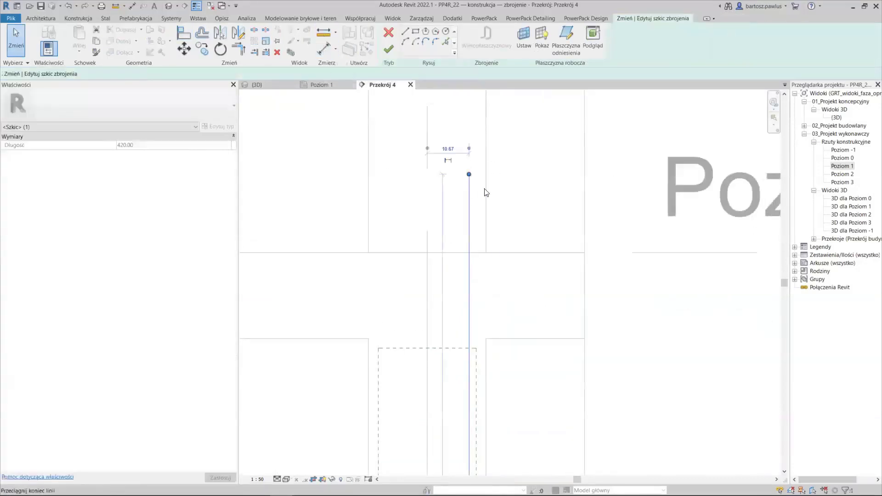
left_click(324, 47)
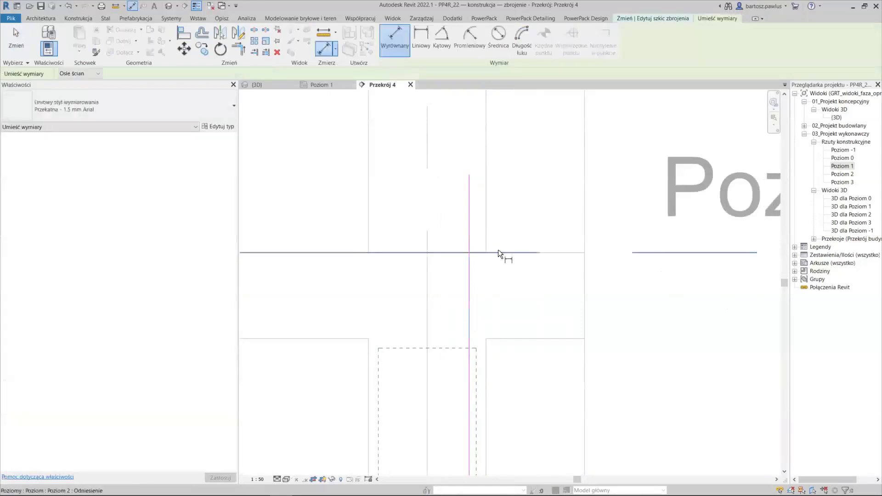
left_click(470, 175)
left_click(525, 225)
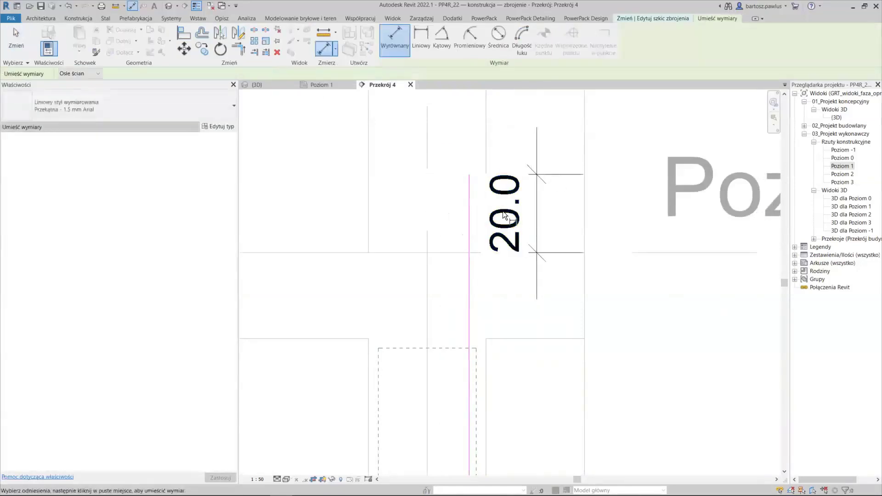
key("Escape")
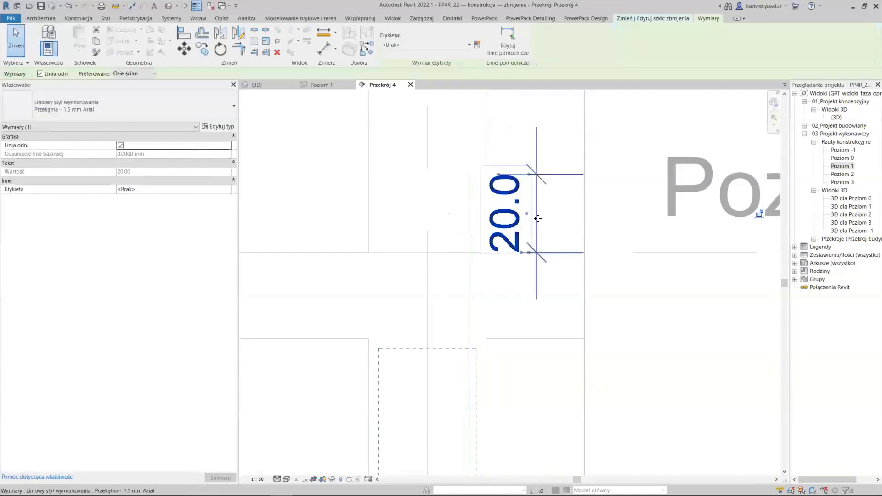
double_click(538, 218)
key("Escape")
key("Escape")
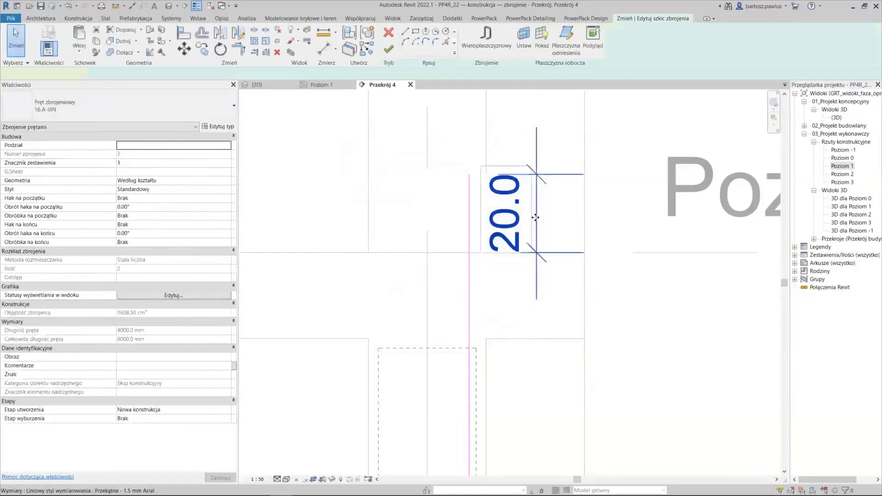
Adjust the bar's top-end dimension to 35.0 above Poziom 2 and finish the sketch.
left_click(523, 183)
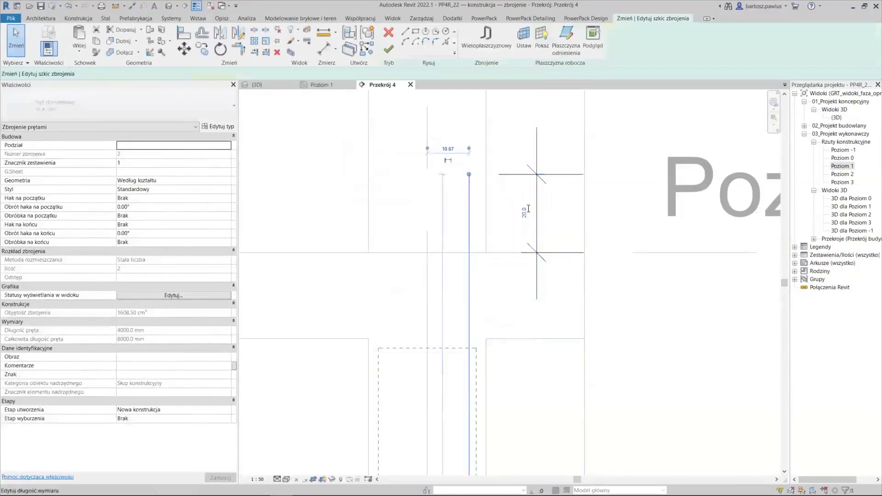
left_click(529, 209)
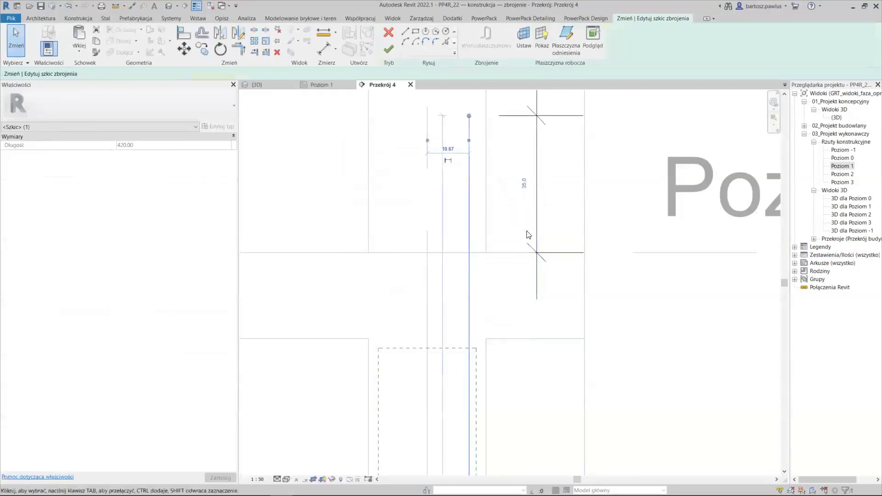
scroll(527, 235, "down", 2)
scroll(499, 221, "down", 1)
left_click(561, 136)
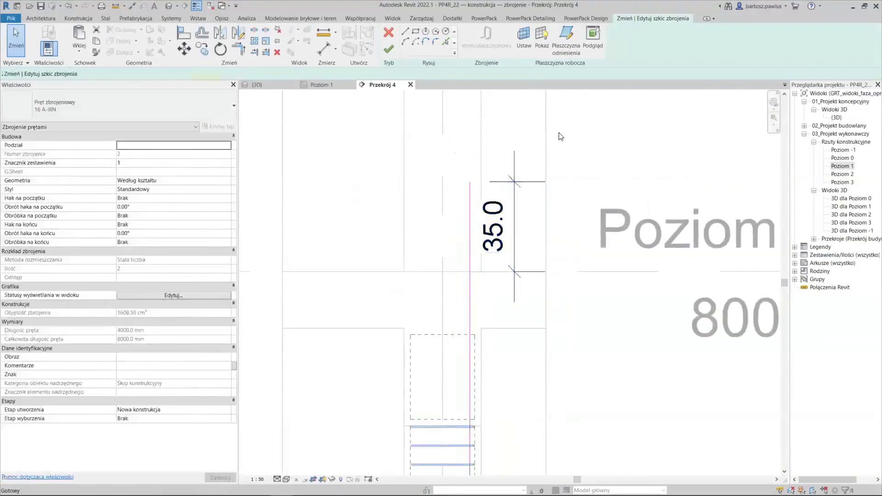
left_click(389, 47)
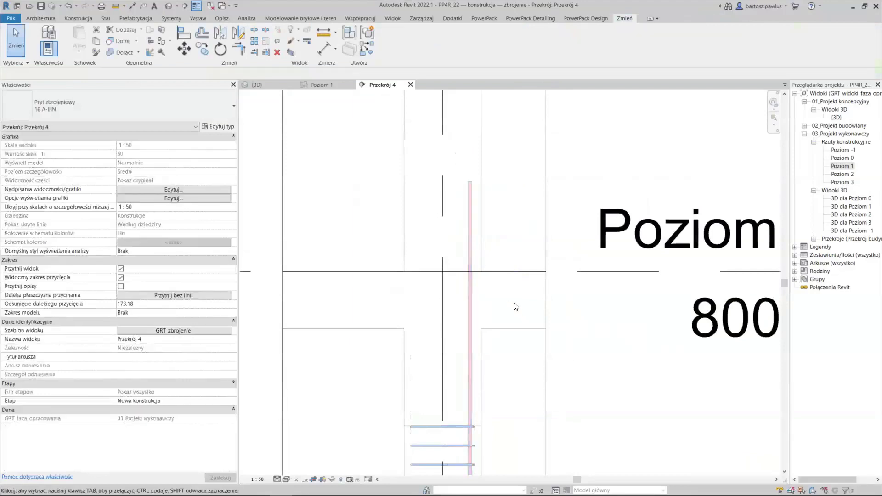
Select the new vertical bar and pan along the column to inspect it.
scroll(508, 228, "down", 1)
scroll(479, 224, "down", 1)
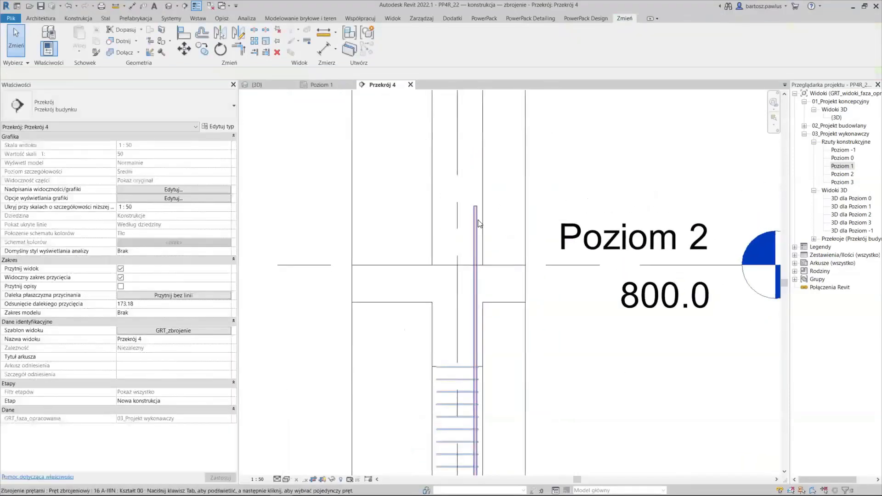
left_click(478, 226)
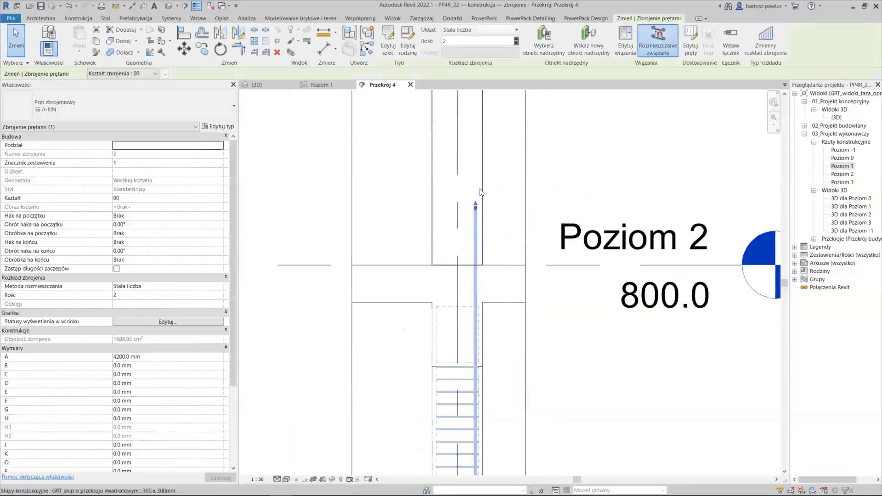
scroll(480, 192, "down", 1)
middle_click_drag(512, 236, 504, 84)
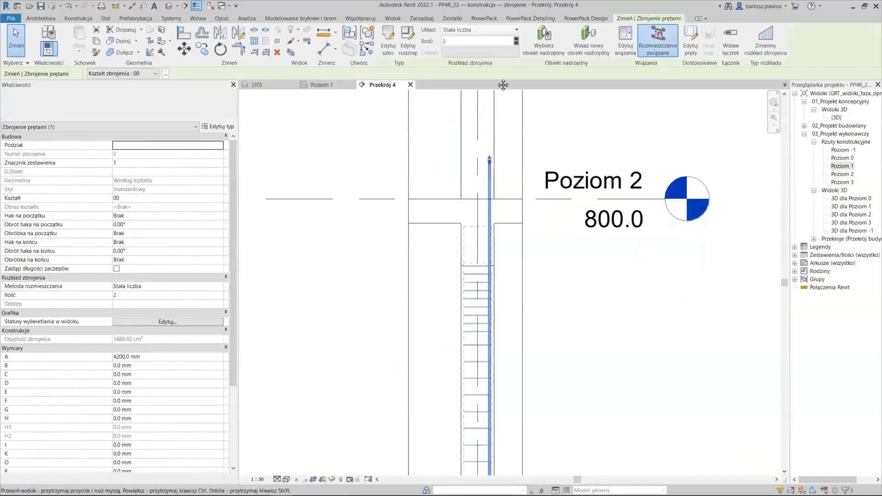
scroll(487, 236, "down", 5, "ctrl")
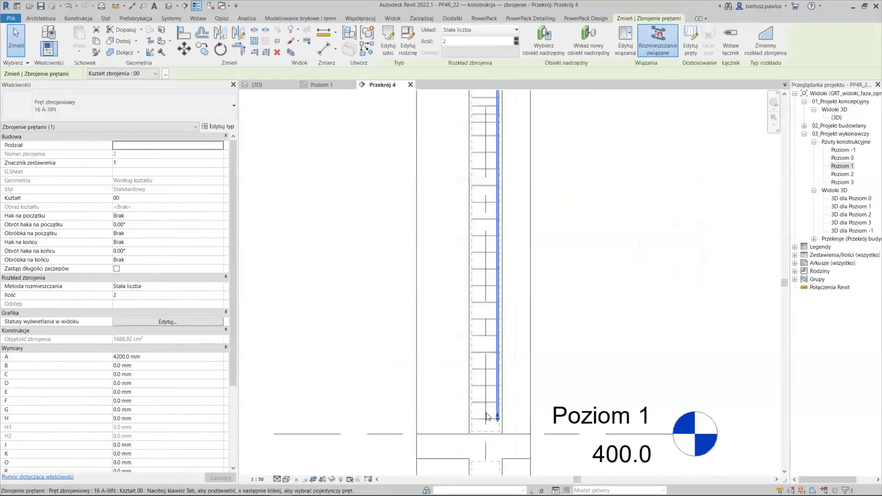
scroll(488, 417, "up", 2)
scroll(501, 404, "up", 2)
key("Escape")
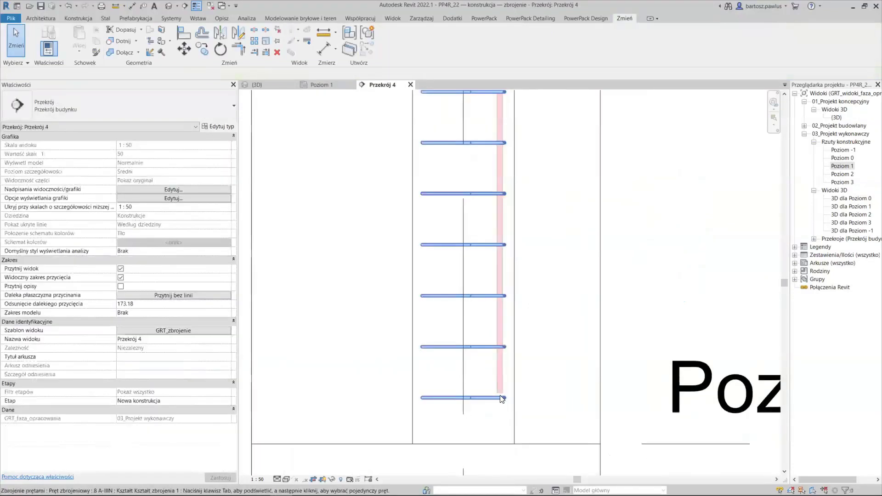
scroll(501, 395, "up", 2)
Extend the bar's lower end down to the horizontal reference line with Align (AL).
key("a")
key("l")
scroll(498, 388, "up", 1)
middle_click_drag(498, 395, 497, 311)
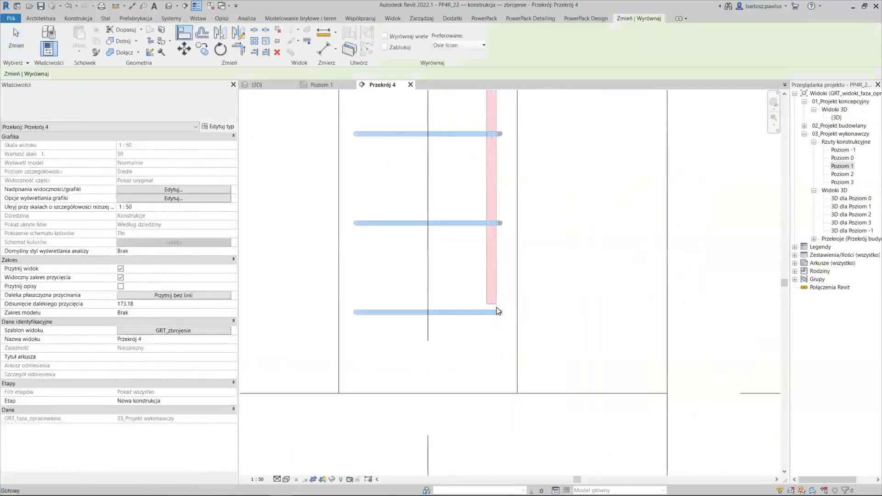
key("Escape")
key("a")
key("l")
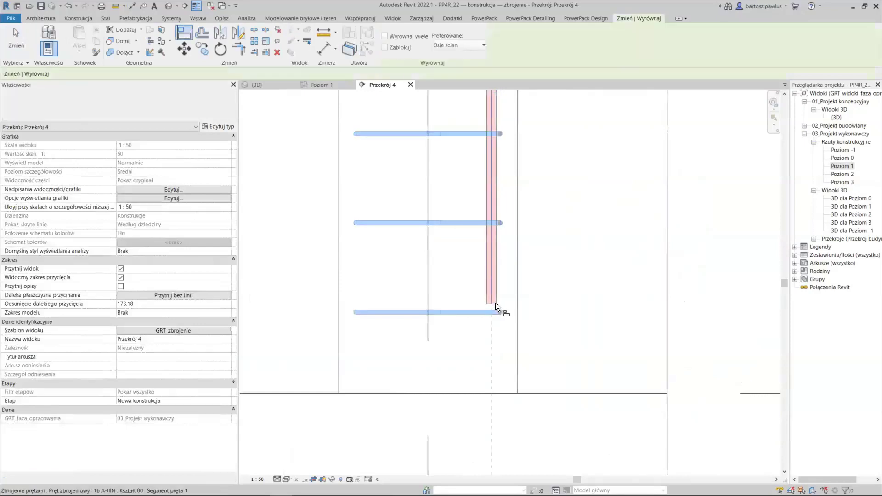
key("Escape")
key("a")
key("l")
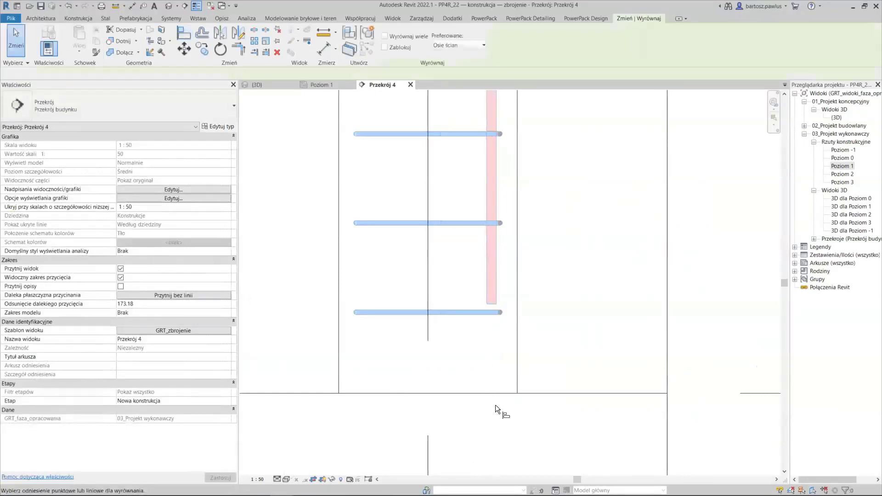
left_click(498, 394)
left_click(492, 304)
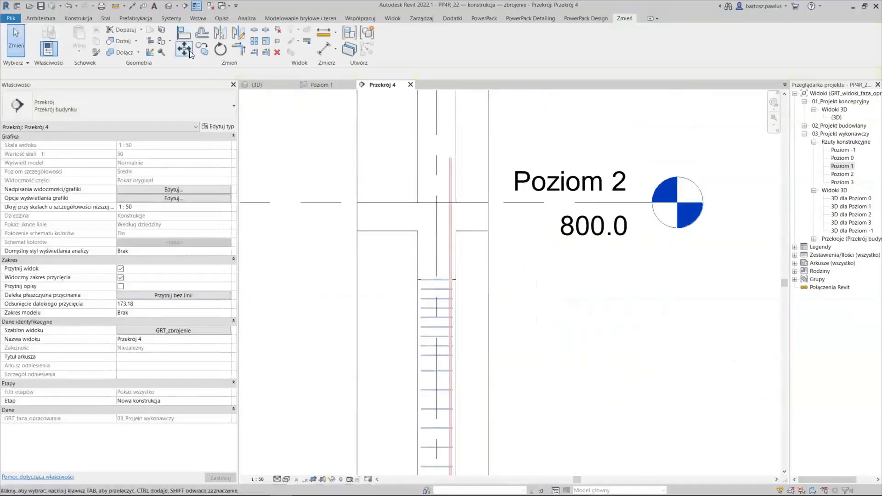
Align the bar's position to its reference line in the column, then show the {3D} view.
left_click(222, 36)
scroll(484, 177, "up", 2)
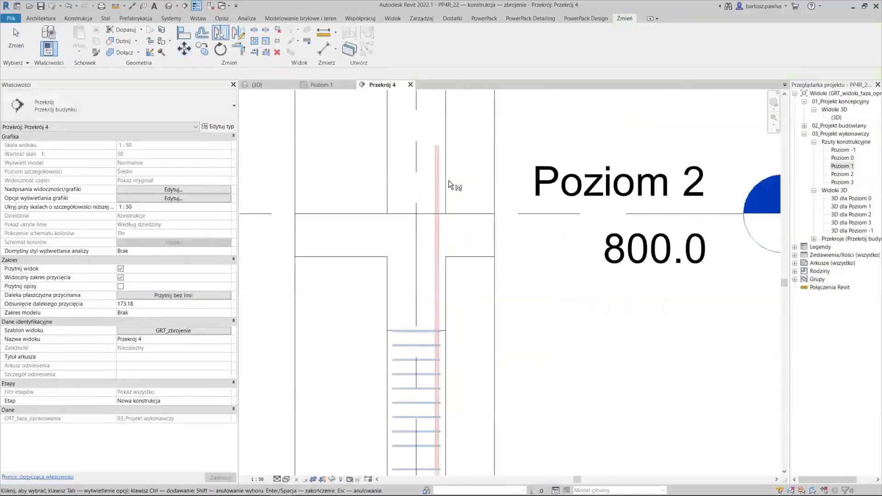
left_click(421, 157)
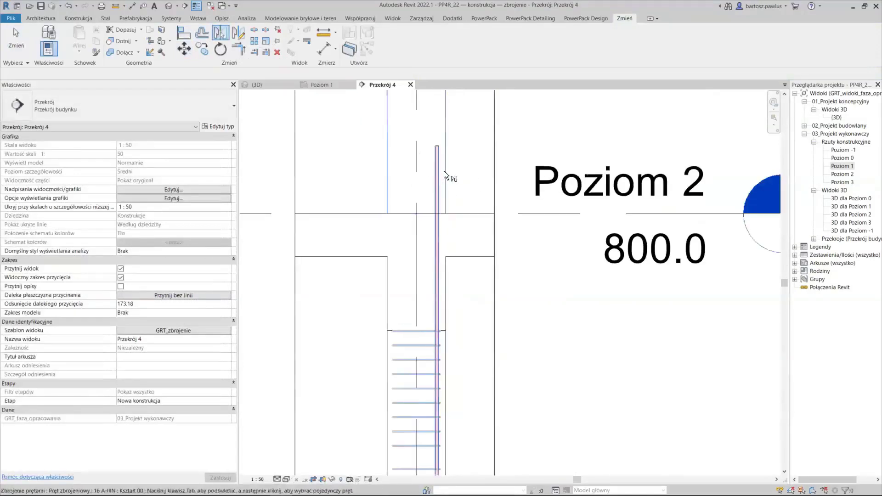
left_click(419, 164)
left_click(437, 250)
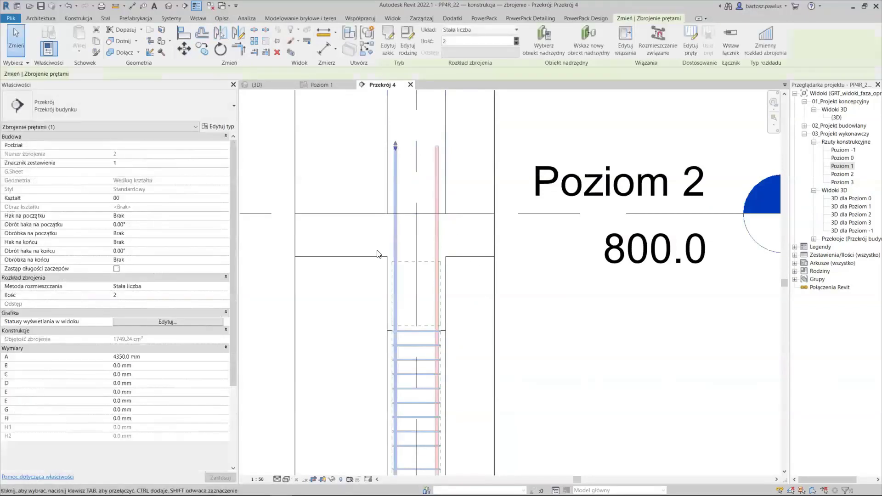
key("Escape")
left_click(257, 85)
scroll(502, 262, "down", 3)
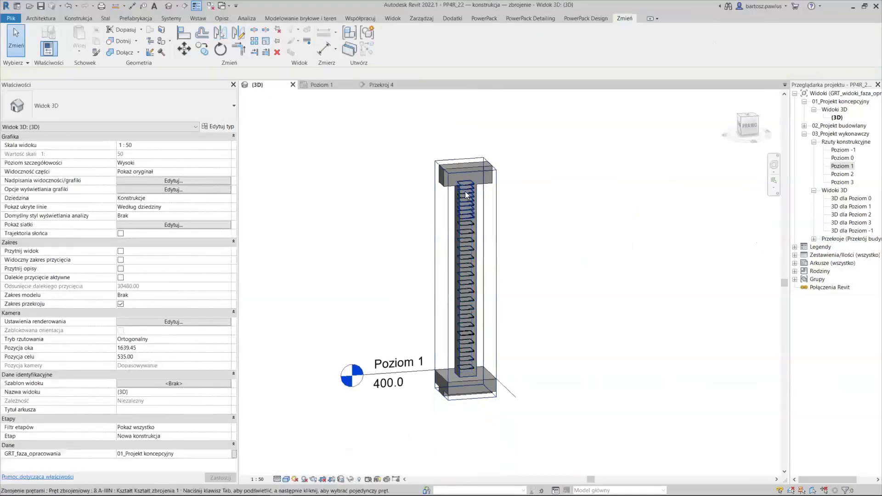
Raise the section box top so the full column up to Poziom 2 is visible.
left_click(482, 272)
scroll(458, 217, "up", 3)
left_click_drag(456, 219, 457, 133)
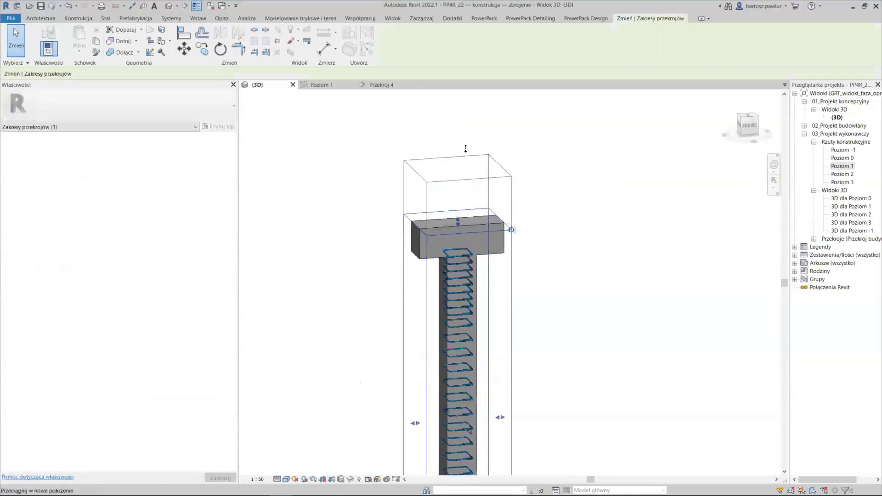
scroll(543, 312, "up", 2)
left_click(598, 294)
scroll(590, 321, "down", 3)
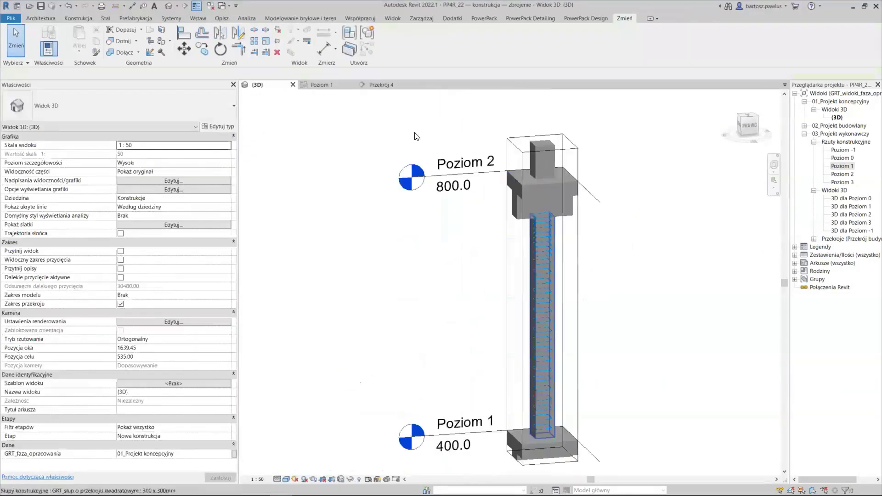
Set PowerPack rebar visibility to show bars as solids in 3D.
left_click(538, 19)
left_click(436, 34)
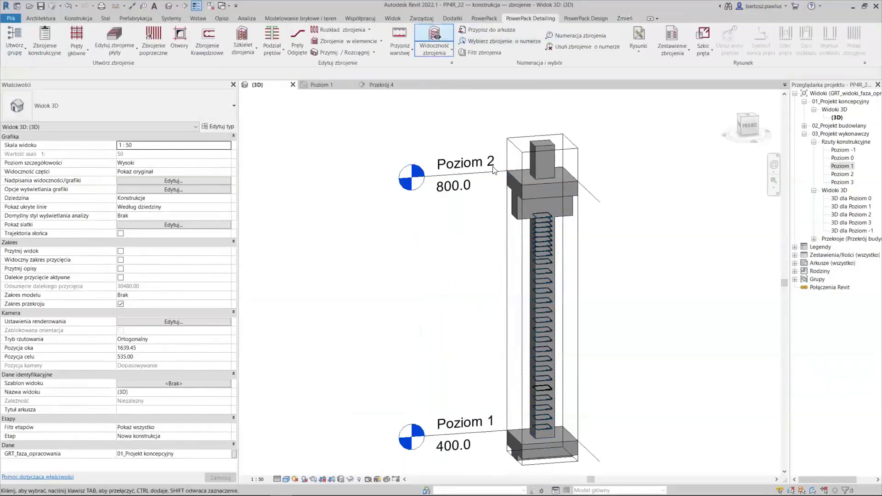
left_click(549, 323)
scroll(590, 204, "up", 2)
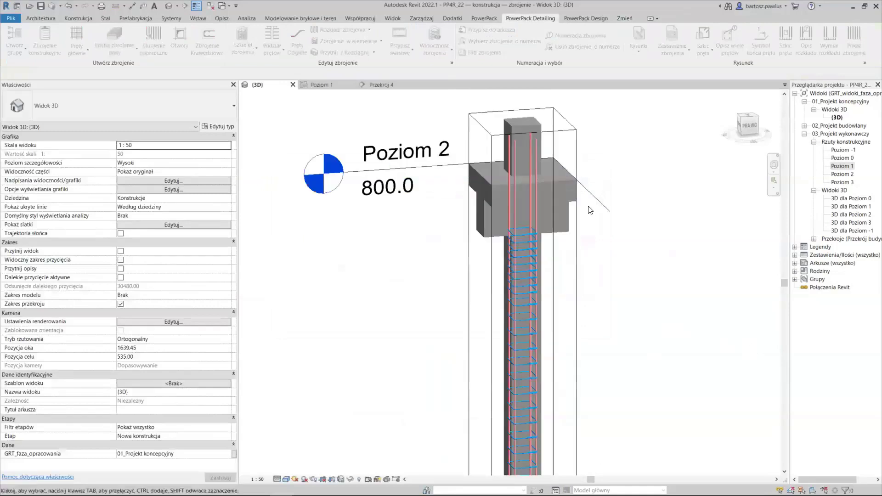
scroll(591, 207, "up", 2)
middle_click_drag(576, 236, 568, 235, "shift")
scroll(568, 235, "down", 3)
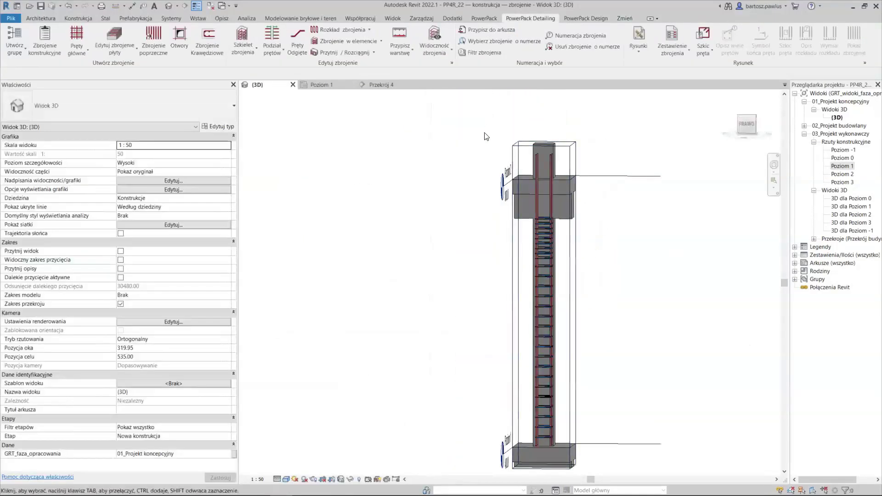
scroll(488, 131, "down", 2)
Window-select the column and filter the selection down to Zbrojenie prętami rebar only.
left_click_drag(479, 100, 612, 400)
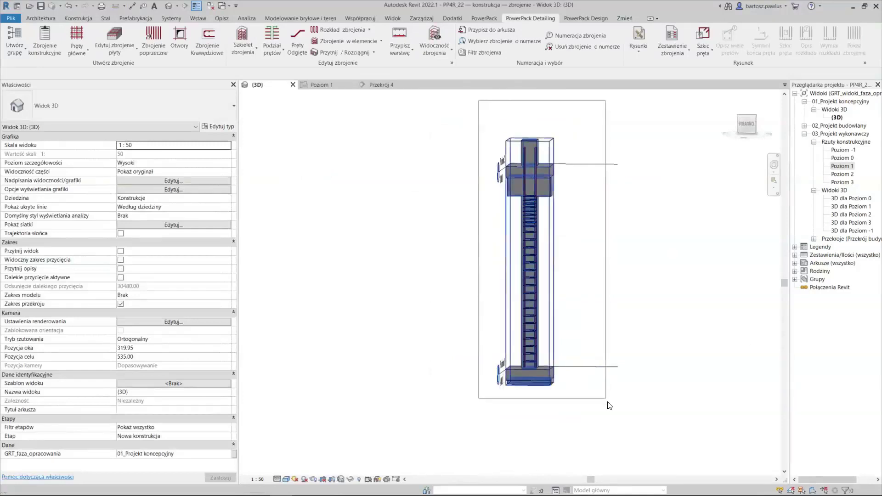
left_click(433, 34)
left_click(533, 161)
left_click(400, 176)
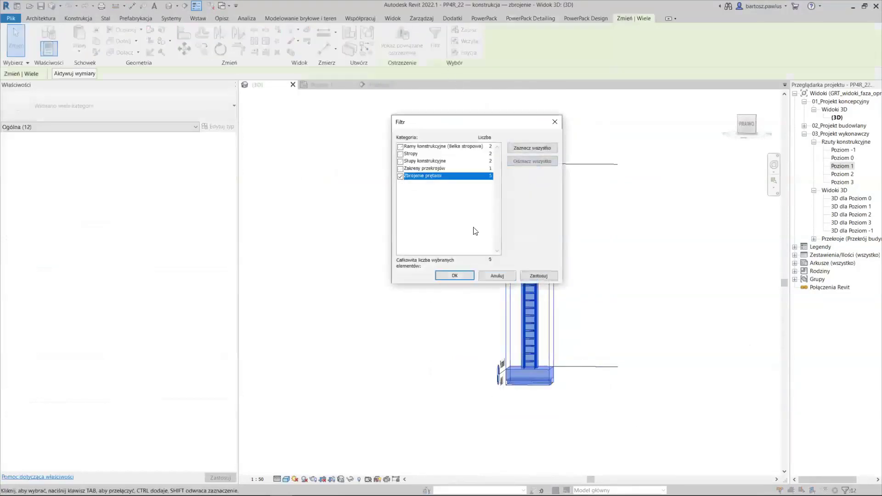
left_click(524, 277)
left_click(473, 275)
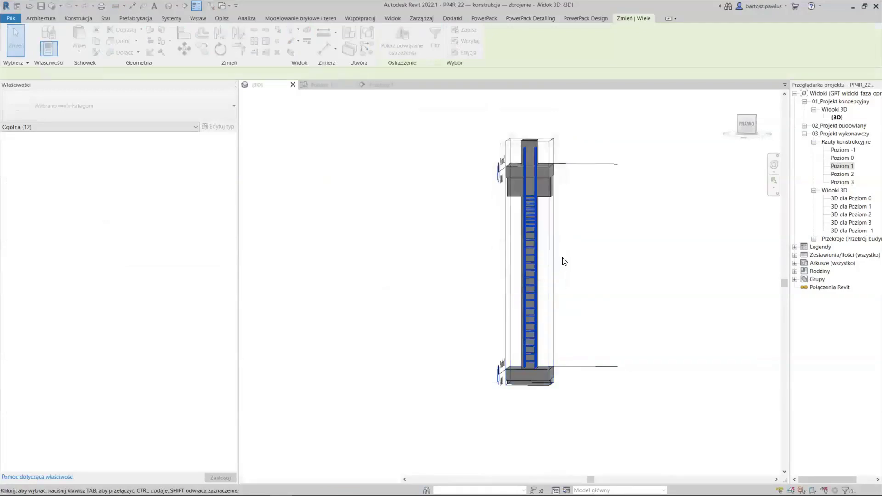
left_click(593, 271)
left_click(153, 41)
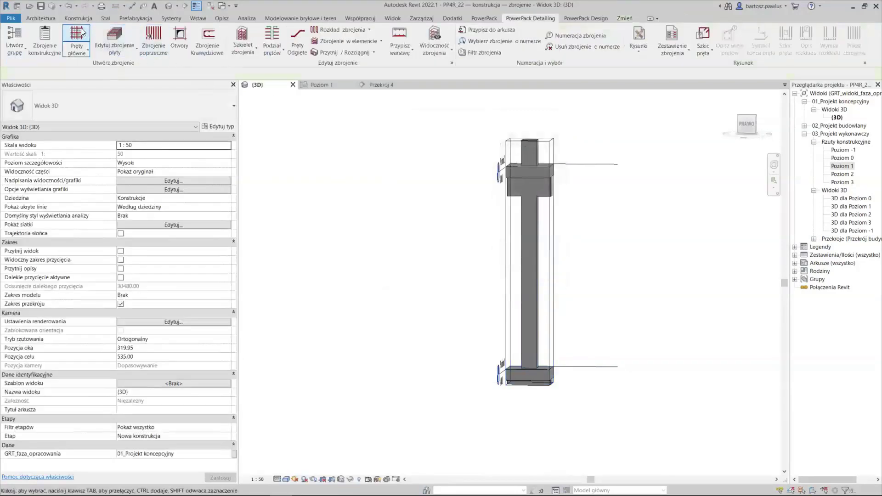
Pick the column and set main bars along x and y to 20 A-IIIN with top offset -60.
left_click(539, 244)
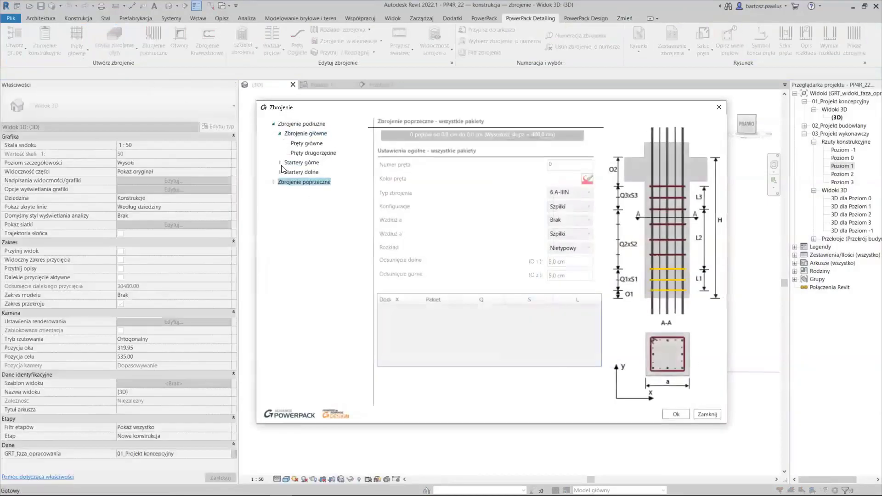
left_click(274, 182)
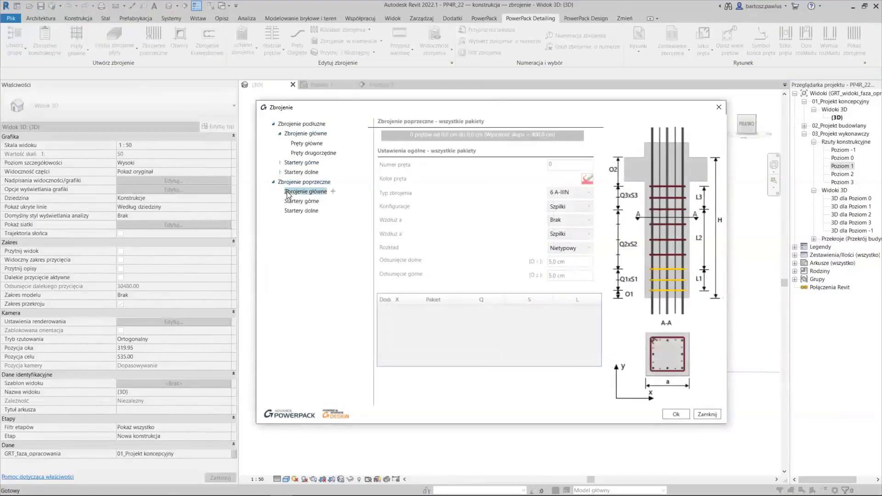
left_click(304, 144)
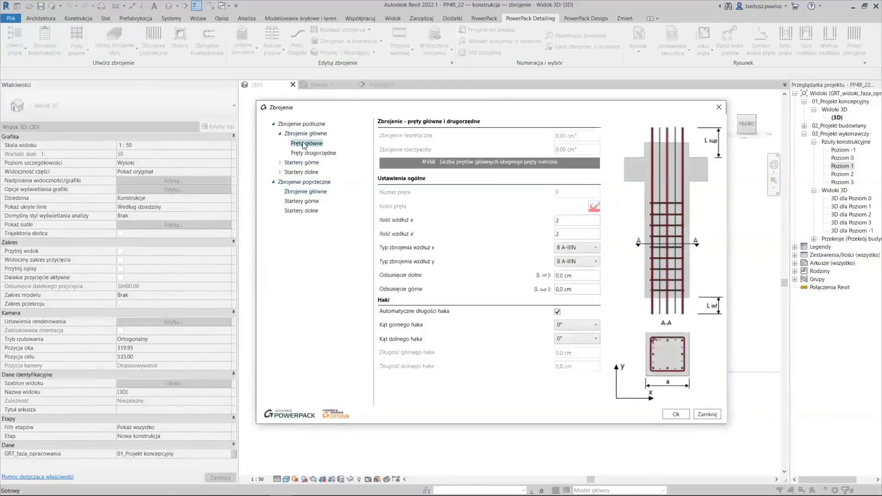
left_click(582, 248)
left_click(575, 323)
left_click(582, 263)
left_click(574, 335)
double_click(570, 220)
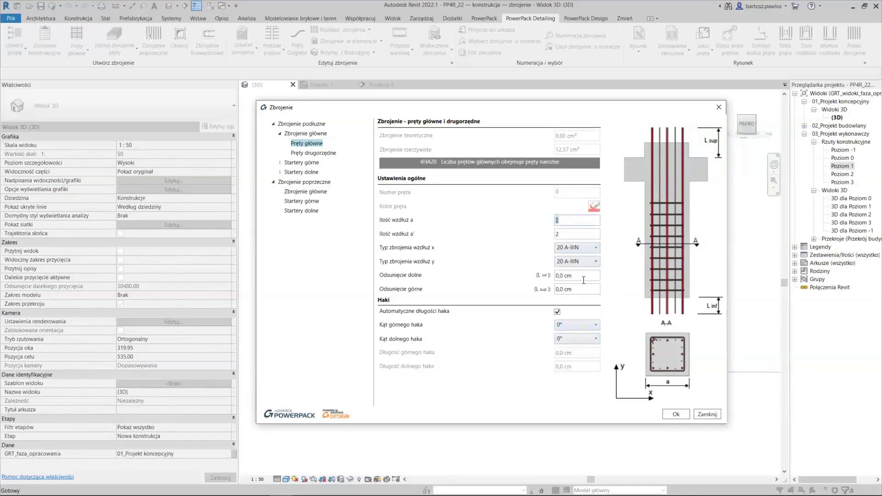
double_click(573, 288)
key("BackSpace")
type("60")
Review the Pręty drugorzędne and Pręty główne settings, then expand Startery górne.
left_click(299, 154)
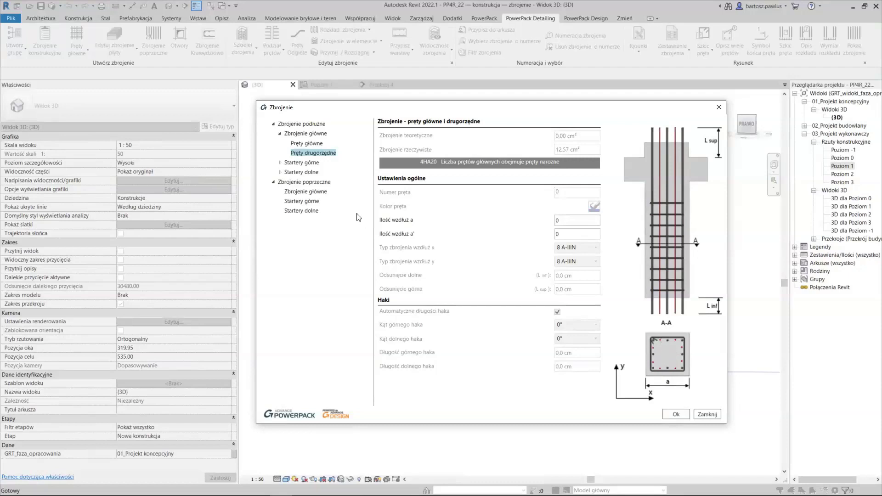
left_click(298, 145)
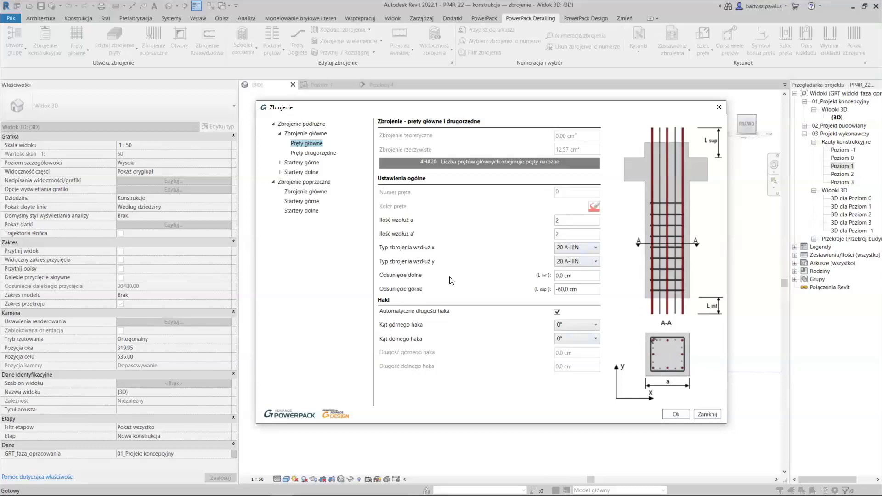
double_click(570, 221)
left_click(280, 163)
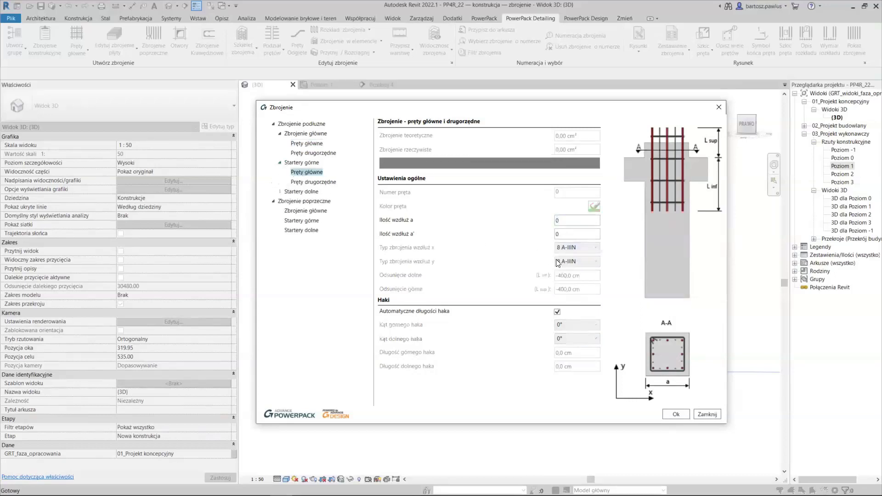
Set upper starter bars to 2 along a and a', both 16 A-IIIN.
double_click(570, 220)
type("2")
double_click(576, 233)
type("2")
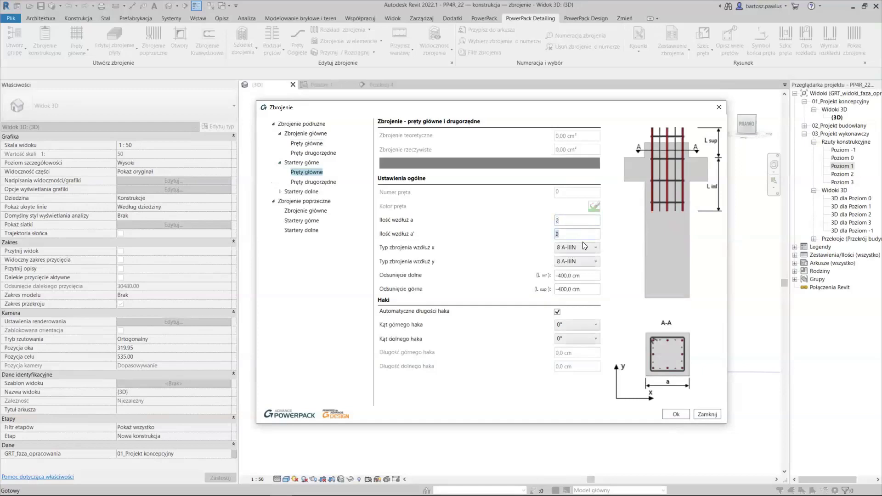
left_click(583, 248)
left_click(583, 304)
left_click(577, 261)
left_click(577, 317)
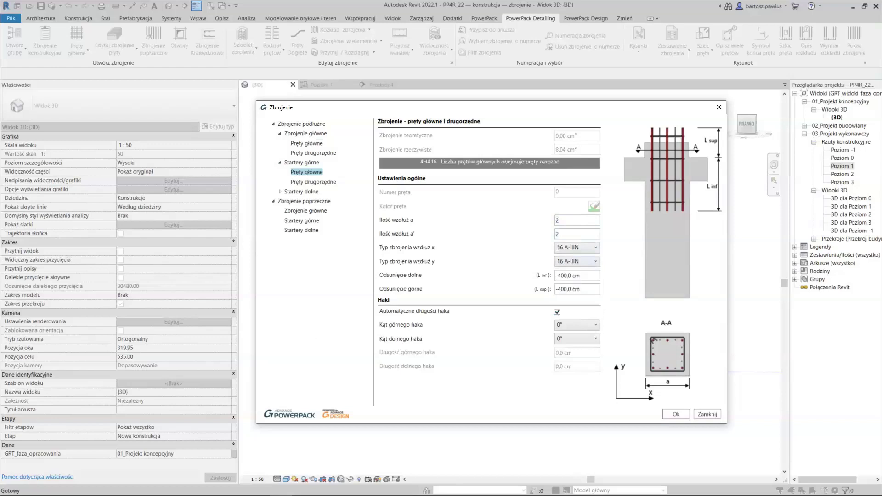
Set the upper starter bar offsets to -100 cm bottom and 50 cm top.
left_click(591, 275)
left_click_drag(584, 275, 557, 275)
type("-100")
key("Tab")
type("50")
left_click(273, 201)
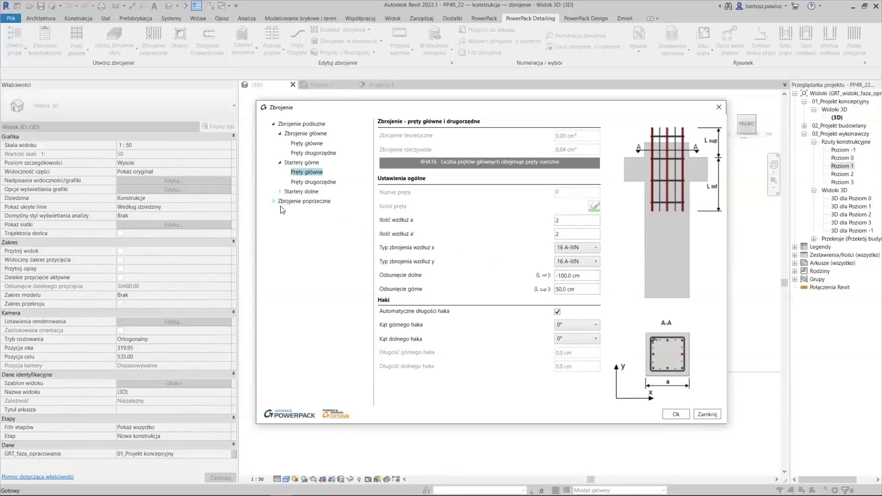
Add a stirrup packet under Zbrojenie główne and remove the extra second packet.
left_click(297, 212)
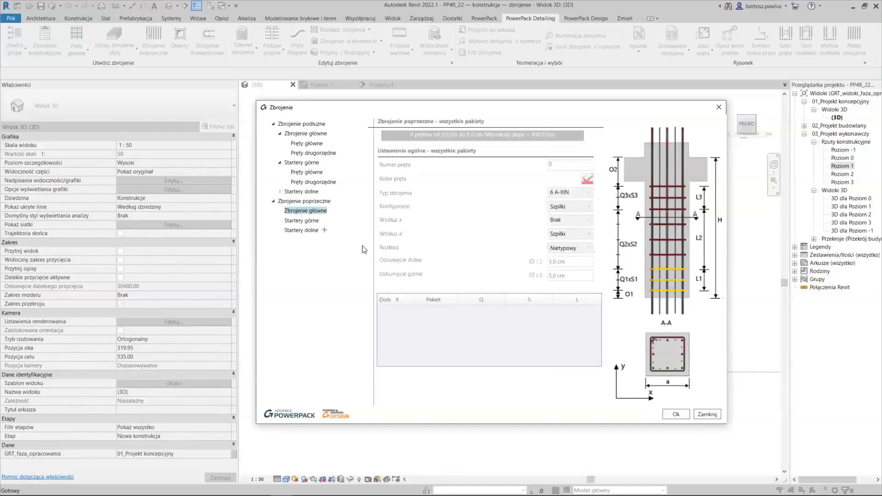
left_click(333, 211)
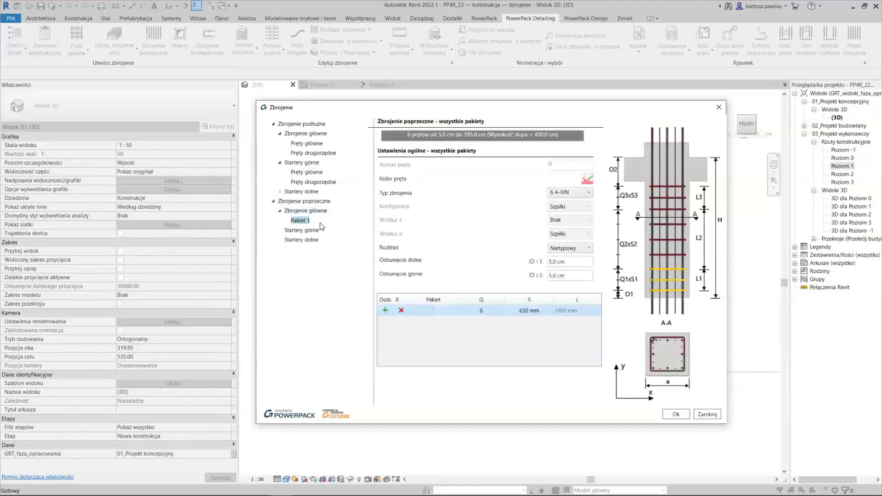
left_click(387, 311)
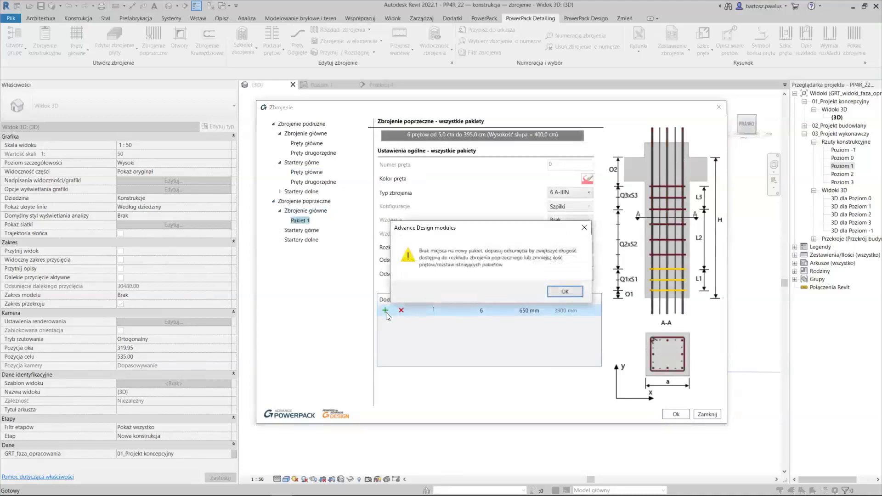
left_click(567, 295)
double_click(532, 310)
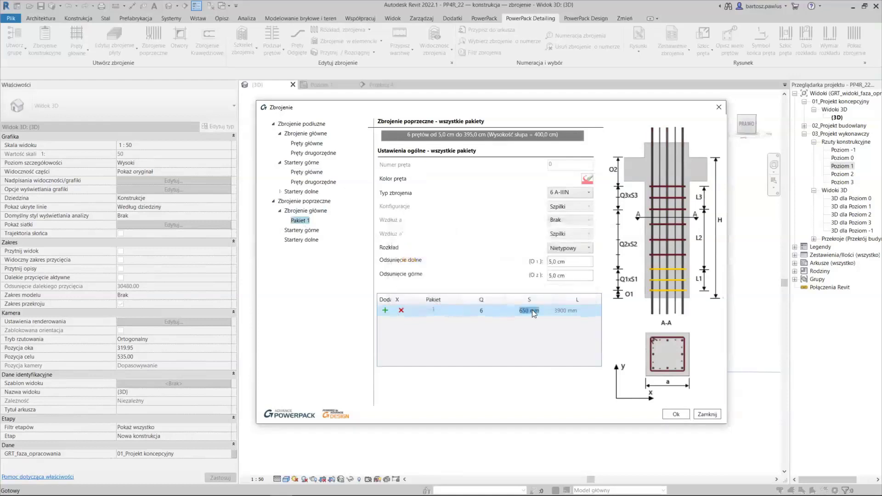
type("15")
left_click(397, 326)
left_click(411, 327)
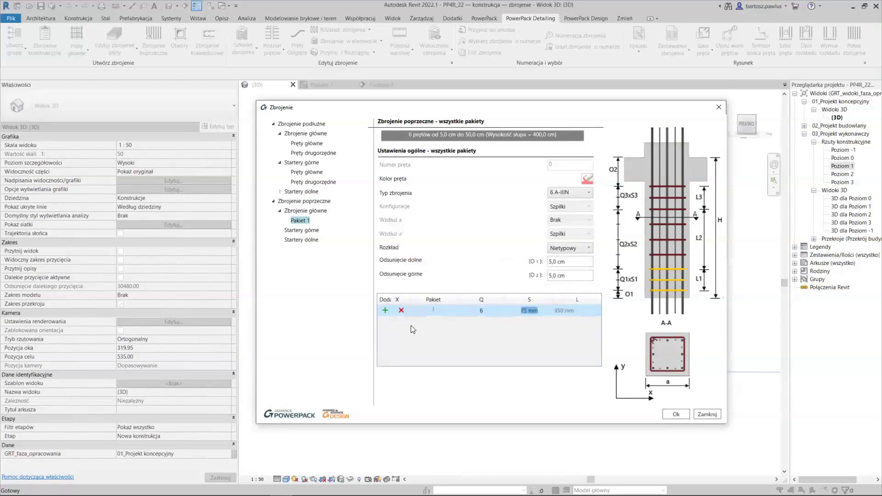
left_click(386, 311)
left_click(395, 324)
left_click(387, 312)
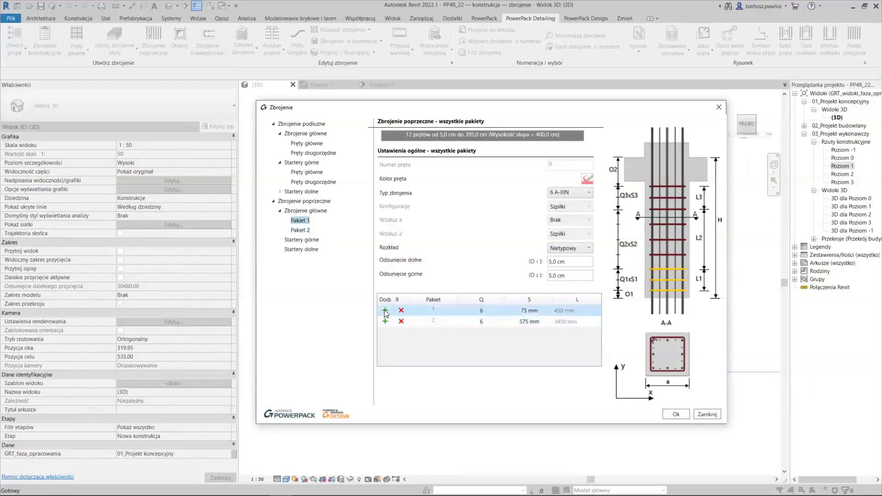
left_click(408, 322)
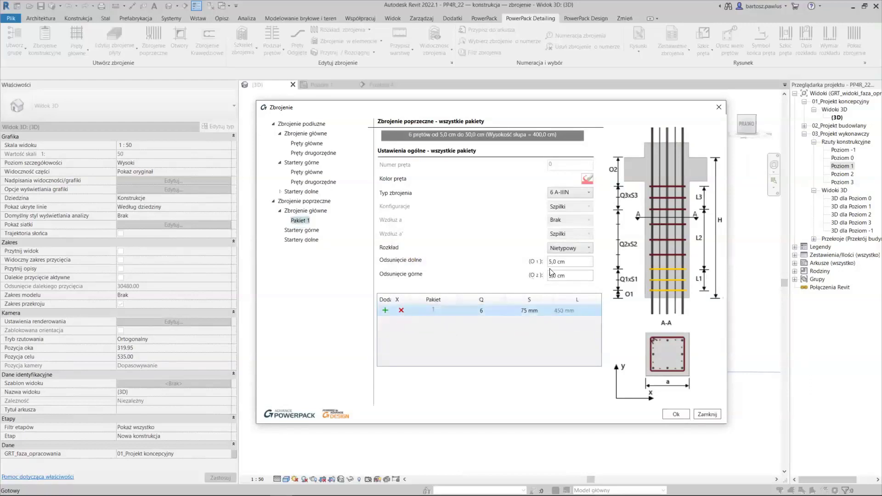
Switch to Rozkład trzystrefowy with O2 of 65 cm and 8 A-IIIN stirrups.
left_click(572, 248)
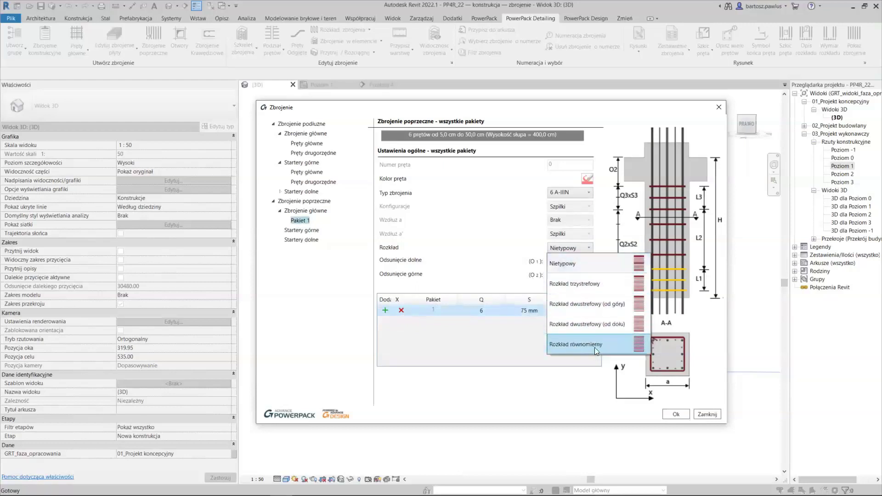
left_click(590, 285)
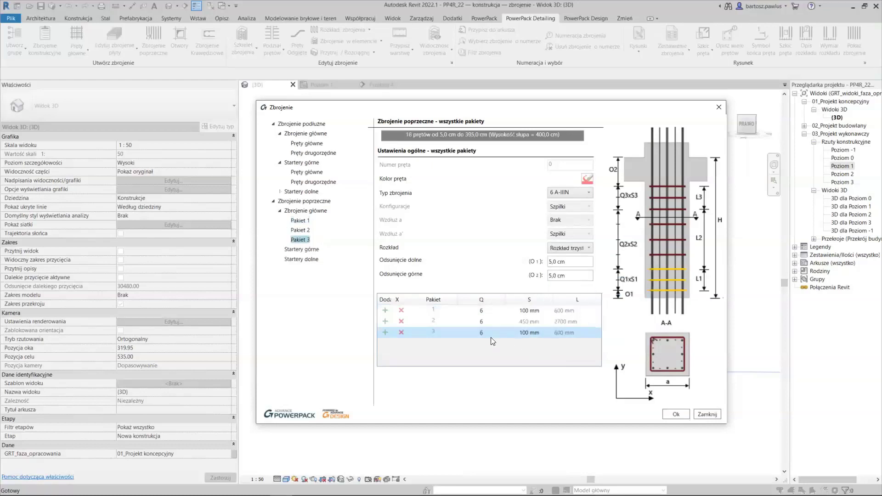
left_click(565, 275)
type("65")
left_click(575, 193)
left_click(561, 202)
Set the zone spacings to 75/150/75 mm with 16 stirrups in the middle zone.
left_click(532, 311)
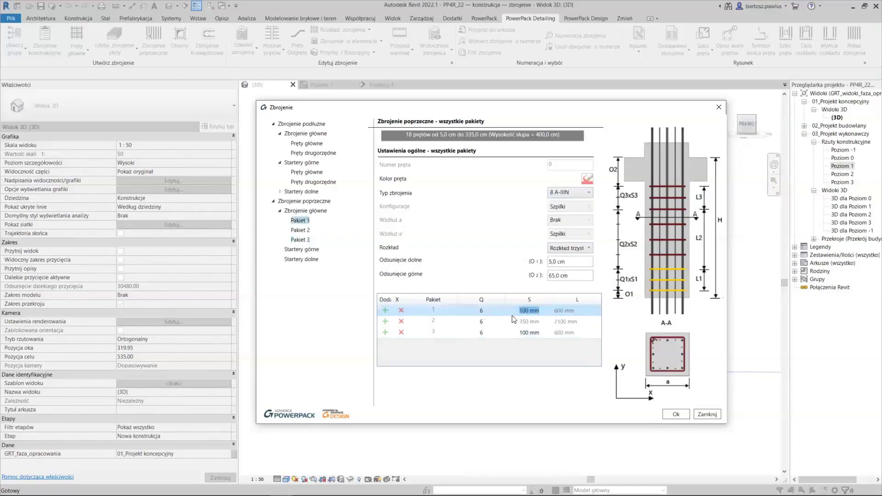
type("75")
left_click(529, 332)
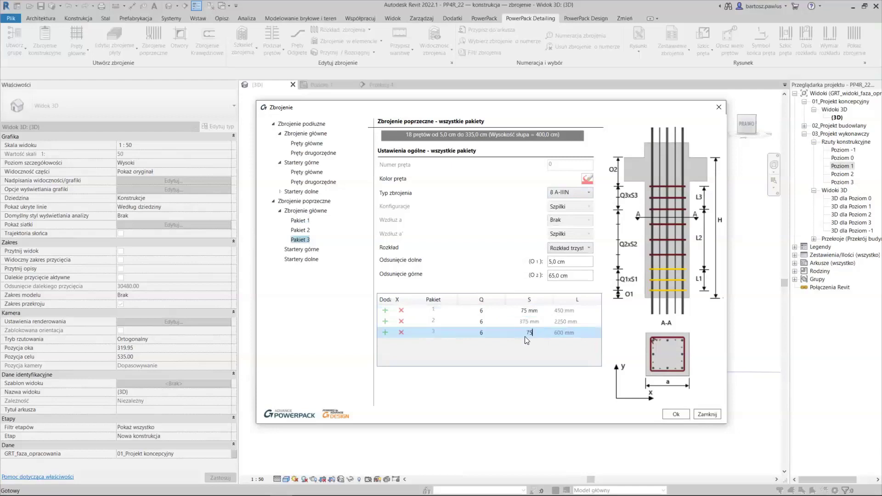
left_click(492, 321)
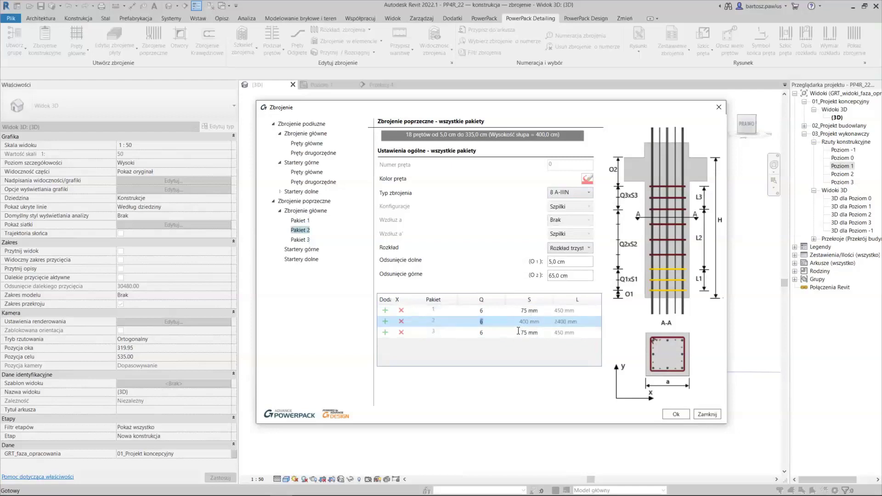
type("1")
left_click(526, 323)
Add 3 upper-starter stirrups of 8 A-IIIN at 200 mm and generate the reinforcement.
left_click(309, 259)
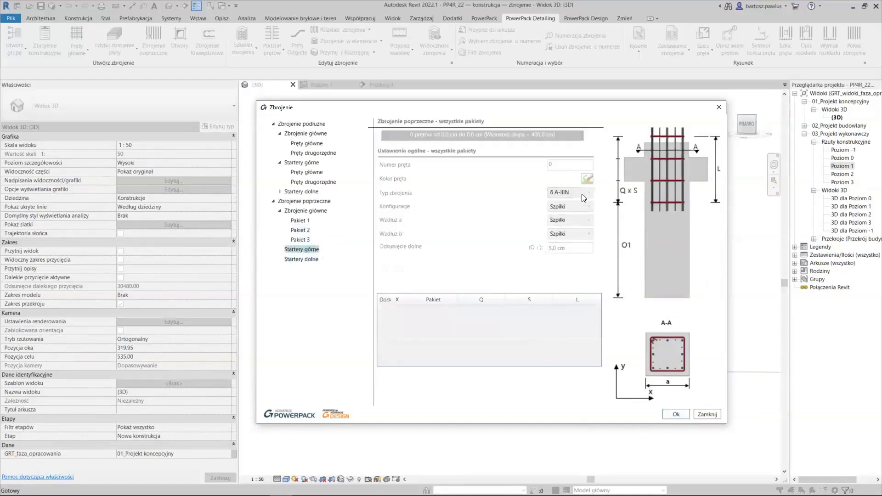
double_click(324, 250)
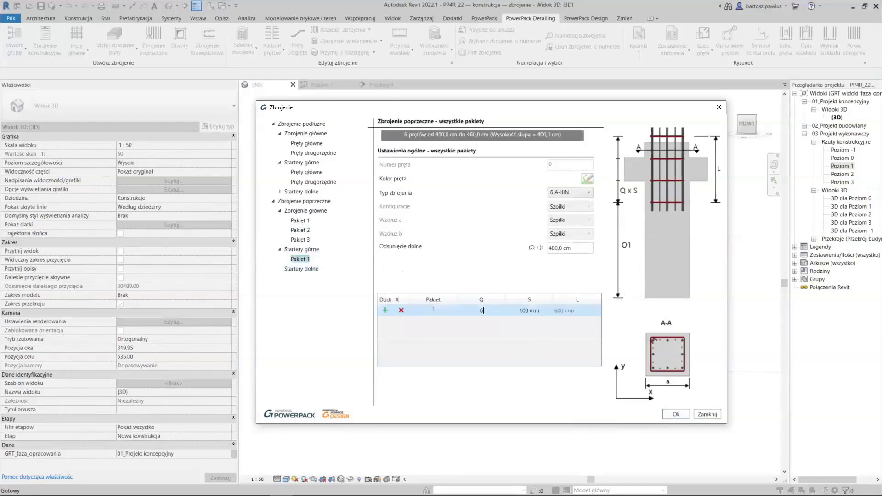
left_click(496, 311)
type("3")
type("00")
left_click(572, 251)
left_click(573, 193)
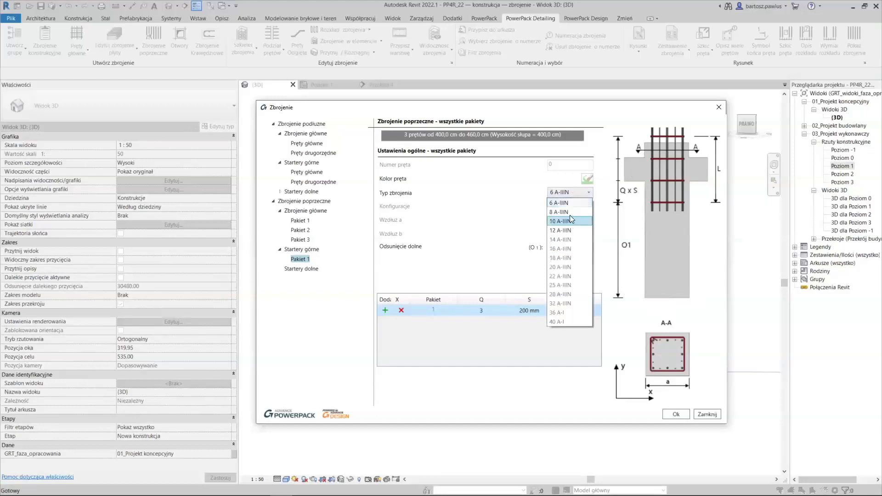
left_click(563, 212)
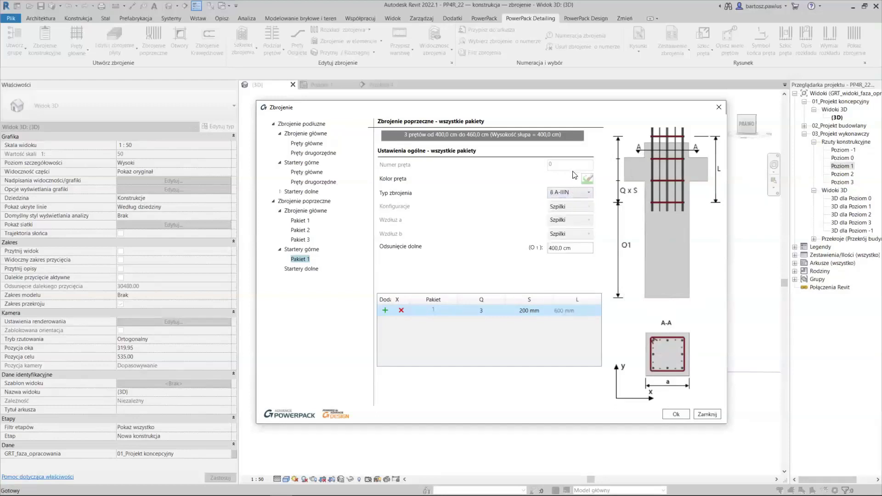
left_click(675, 411)
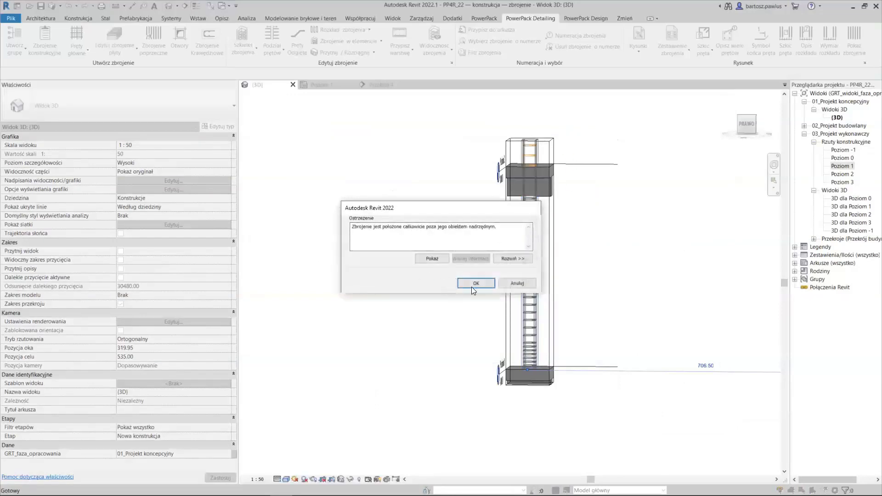
Dismiss the placement warning and adjust the section box at the column top.
left_click(485, 281)
scroll(528, 146, "up", 3)
left_click(527, 145)
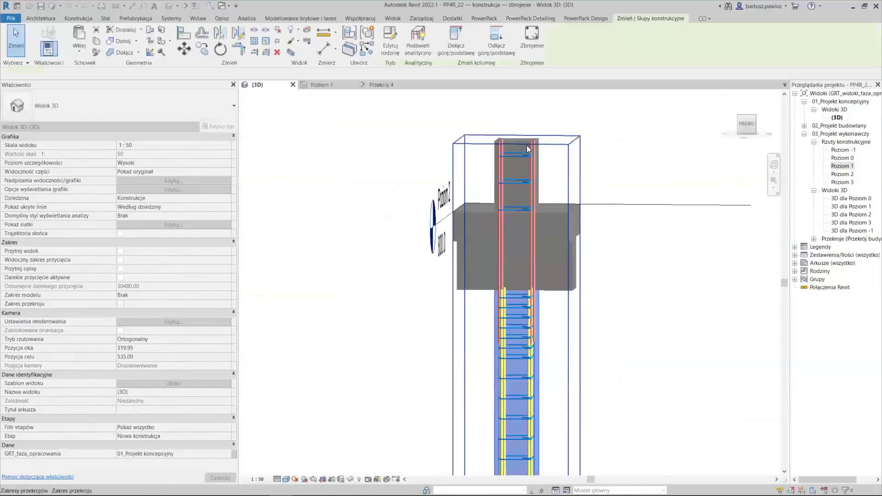
scroll(535, 149, "up", 2)
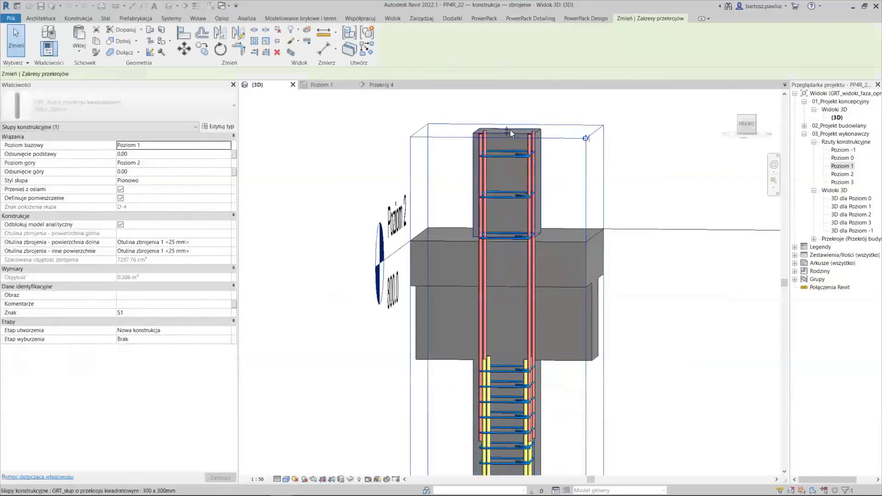
left_click(510, 131)
left_click_drag(514, 89, 514, 87)
mouse_move(521, 113)
middle_mouse_down()
mouse_move(521, 221)
mouse_move(538, 163)
middle_mouse_up()
Change the top stirrup set's Ilość from 4 to 3.
left_click(539, 162)
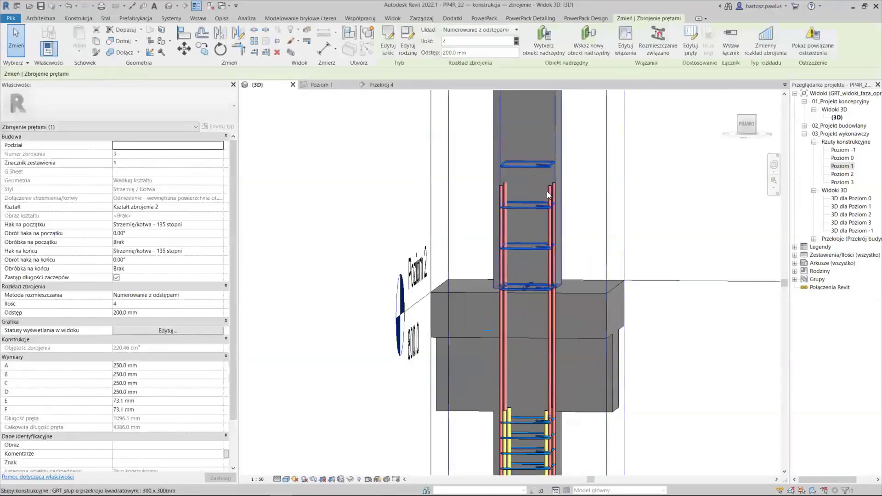
double_click(497, 40)
type("3")
key("Return")
middle_click_drag(593, 468, 581, 317)
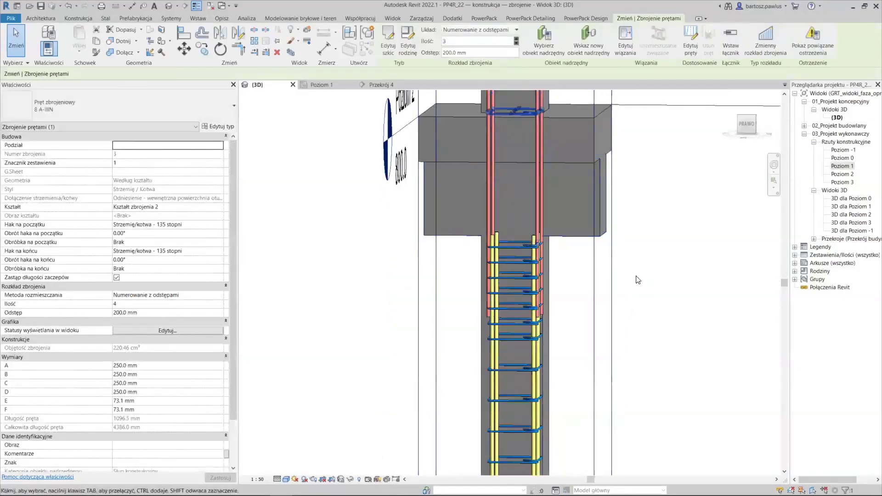
key("Escape")
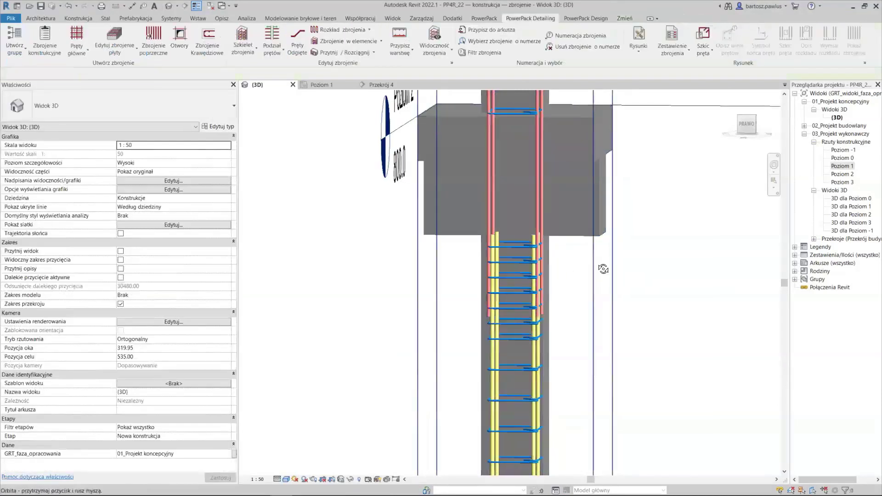
Orbit and zoom in on the column–beam junction at Poziom 2 to inspect the starter bars.
middle_click_drag(532, 204, 545, 316, "shift")
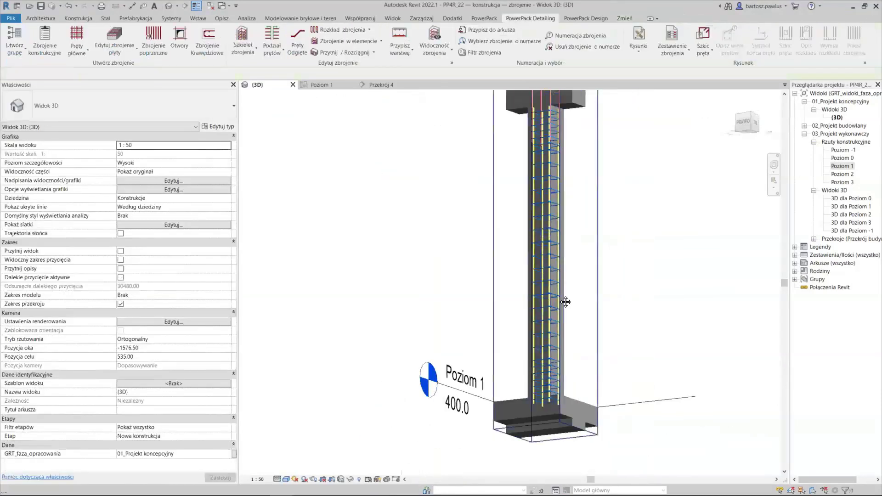
mouse_move(547, 304)
middle_mouse_down("shift")
mouse_move(540, 387)
mouse_move(579, 255)
mouse_move(551, 236)
middle_mouse_up("shift")
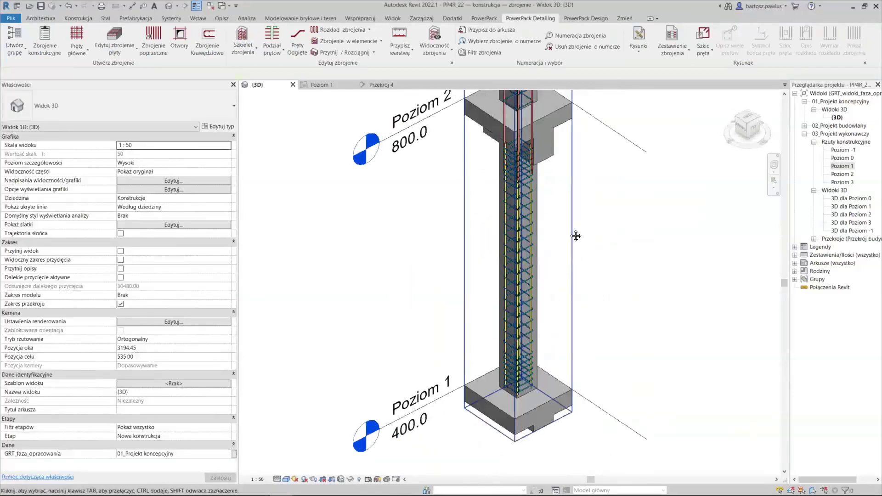
scroll(562, 251, "down", 2)
scroll(554, 330, "down", 2)
scroll(518, 303, "up", 2)
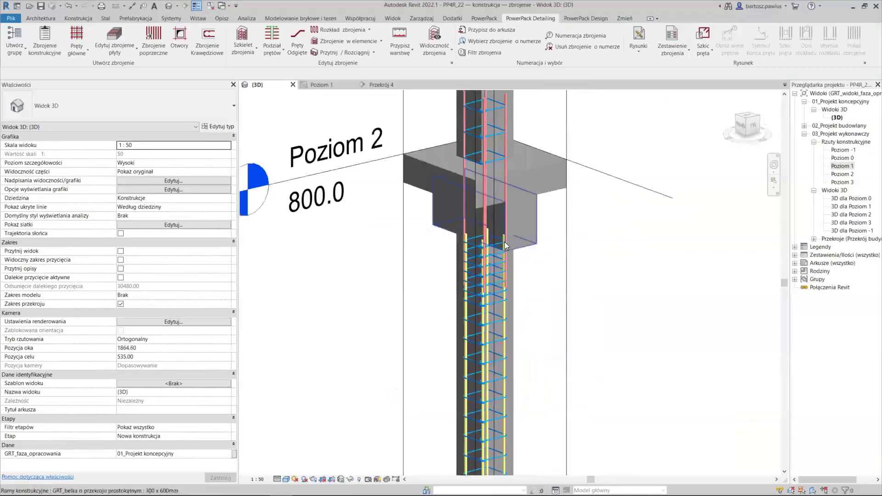
scroll(504, 242, "up", 2)
scroll(485, 224, "up", 1)
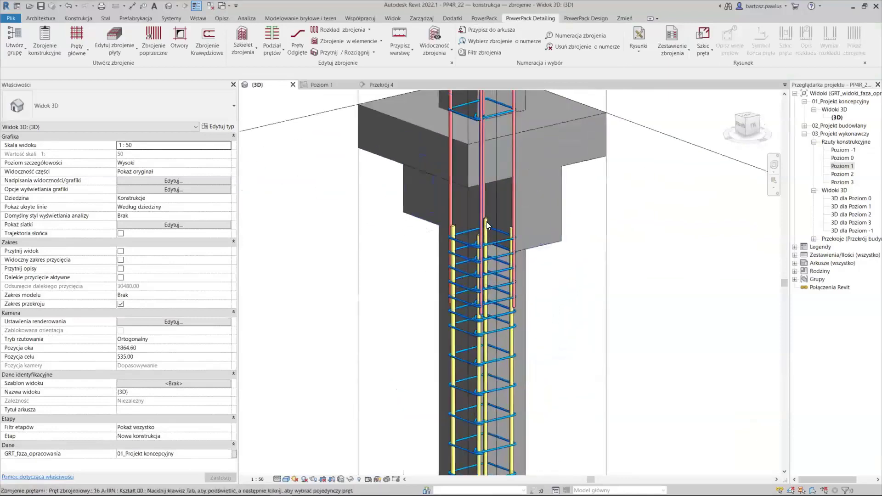
scroll(487, 224, "up", 1)
scroll(487, 224, "up", 1)
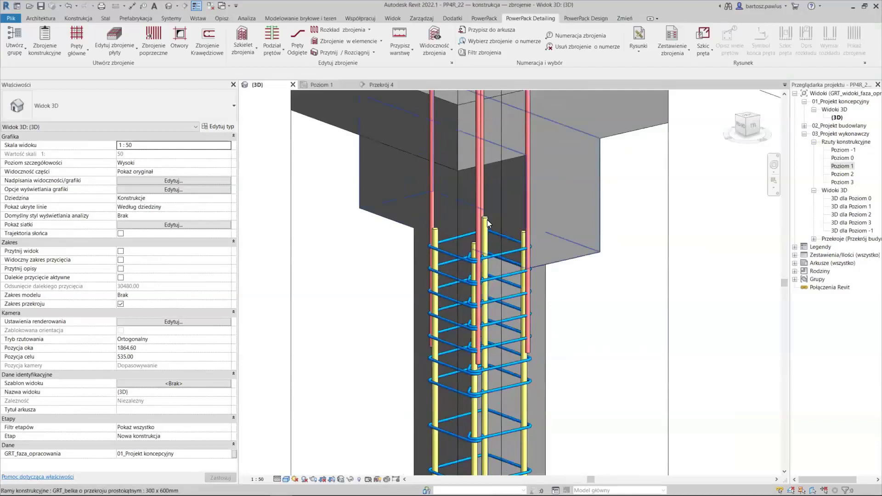
left_click(487, 225)
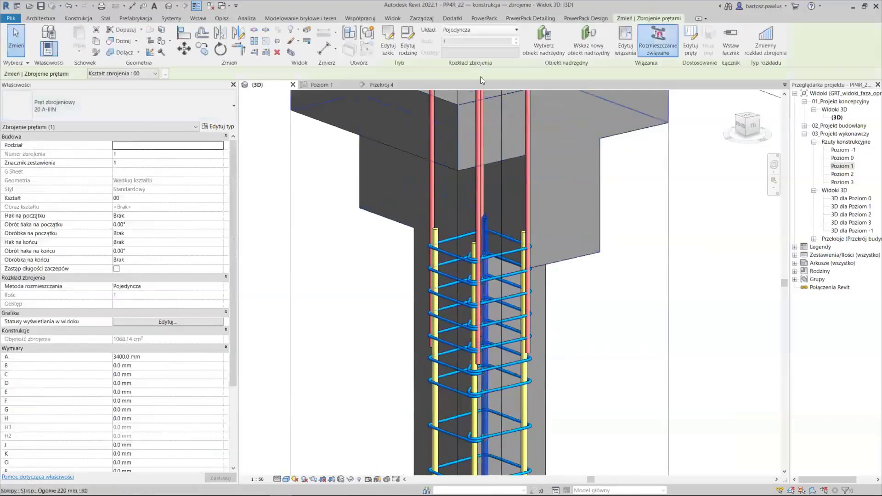
left_click(491, 31)
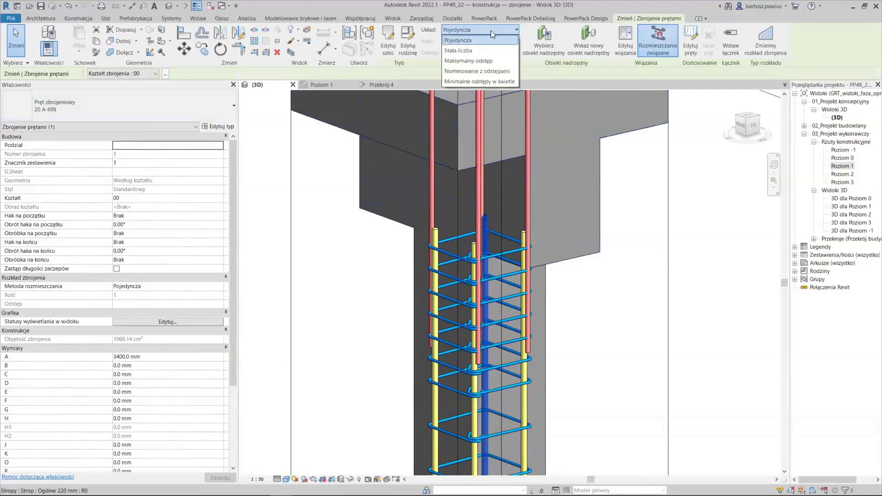
left_click(499, 92)
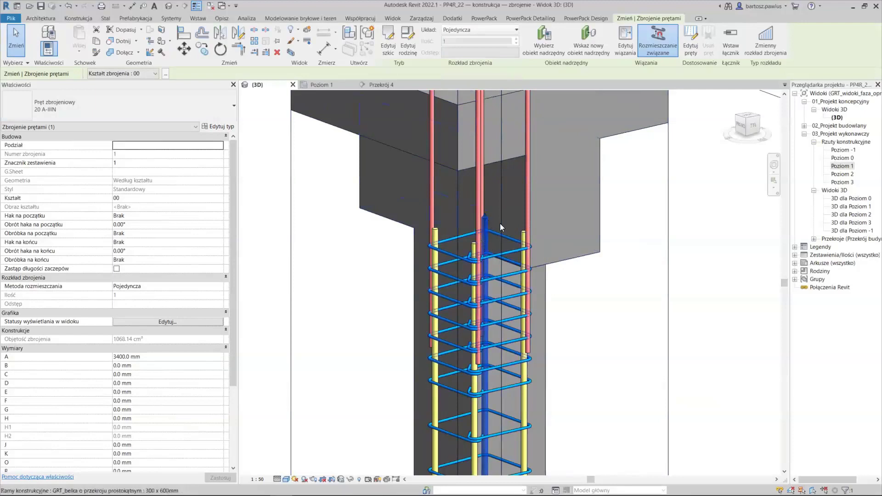
left_click(119, 75)
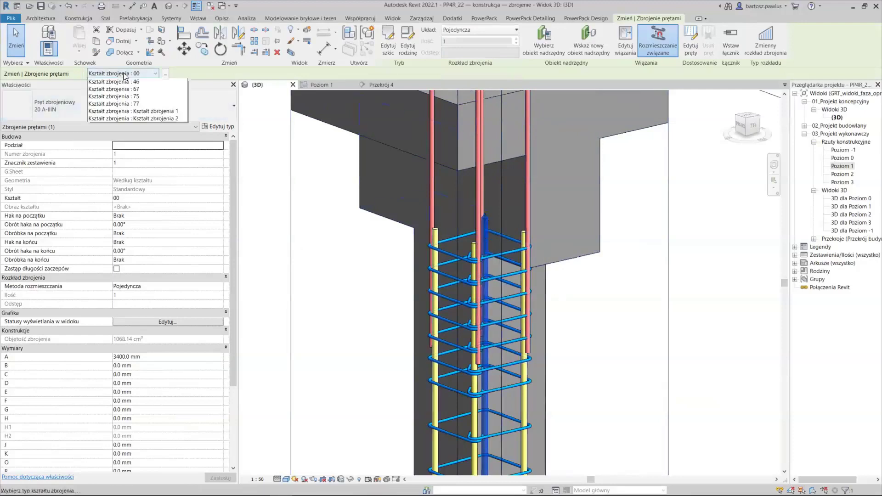
left_click(199, 72)
scroll(439, 227, "down", 3)
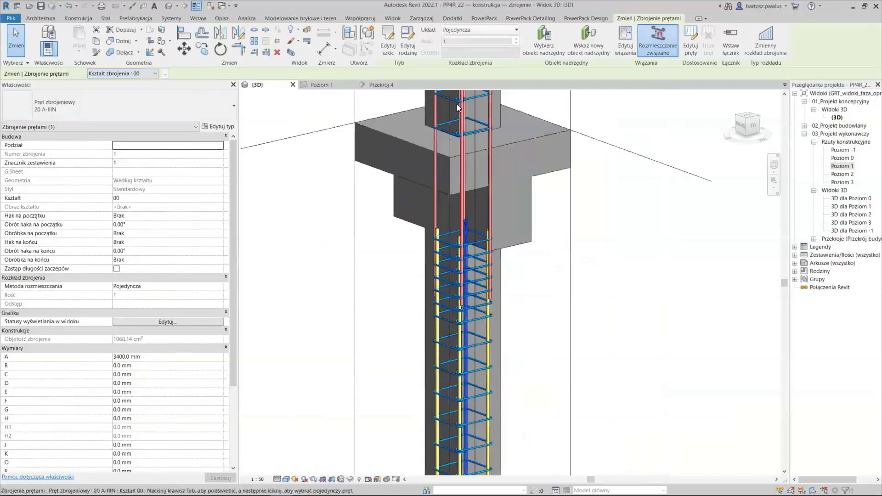
middle_click_drag(457, 104, 485, 281, "shift")
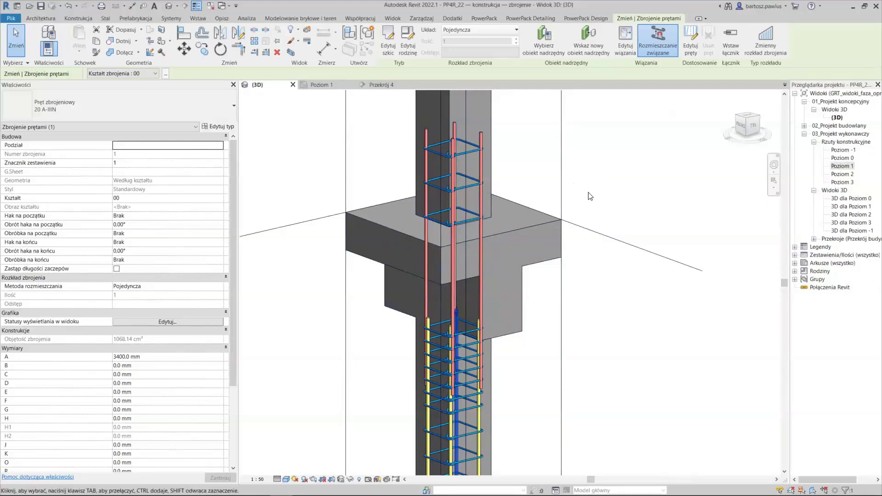
left_click(573, 171)
Open the Poziom -1 structural plan, select the column and nudge the Przekrój 4 section line down.
scroll(588, 177, "down", 3)
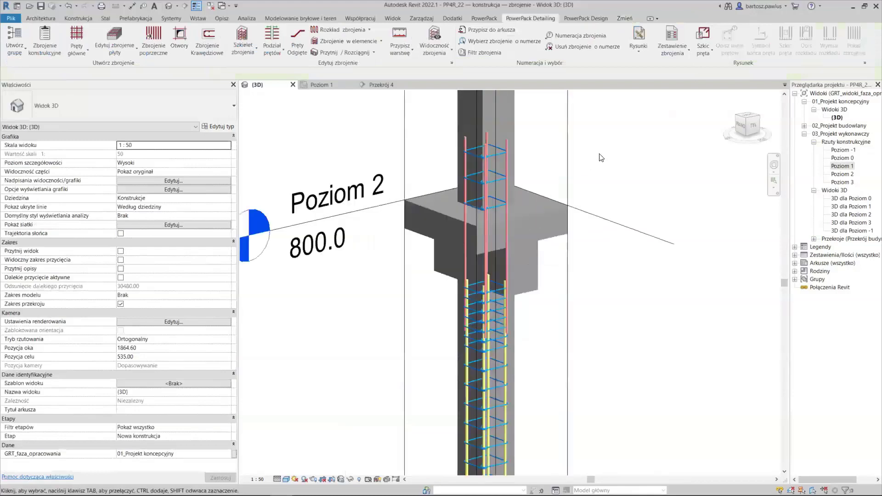
left_click(845, 150)
double_click(846, 150)
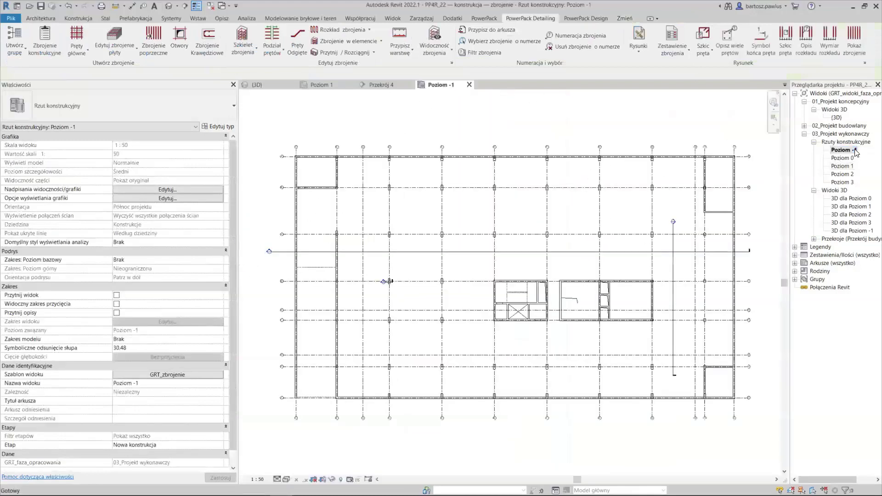
scroll(389, 285, "up", 3)
scroll(395, 287, "up", 3)
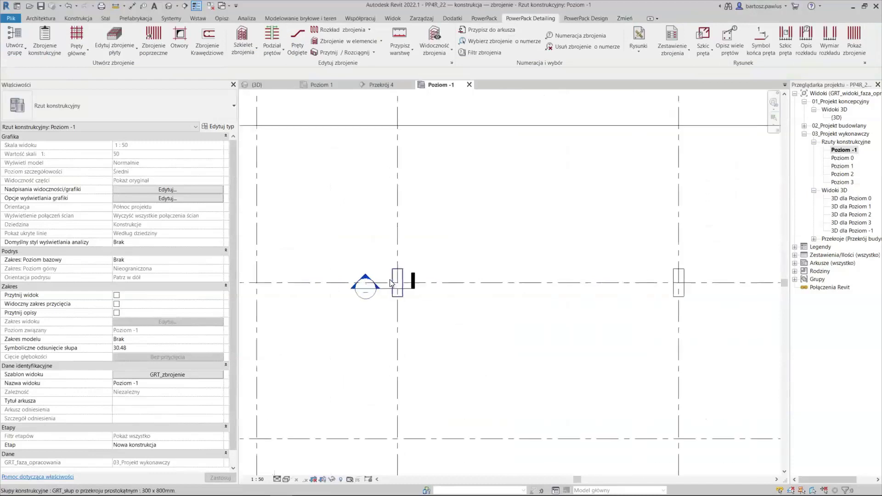
left_click(413, 298)
left_click(417, 308)
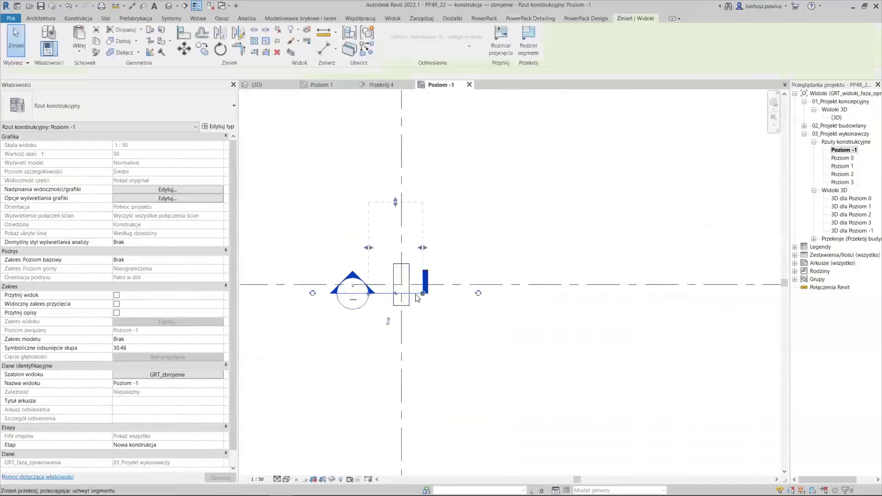
left_click_drag(417, 308, 421, 326)
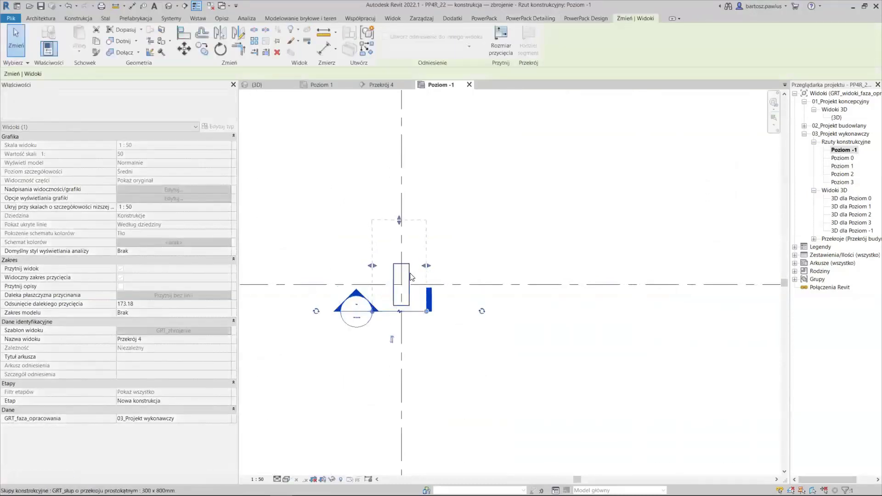
Isolate the column in a 3D section box framed from the Poziom -1 footing to Poziom 0.
left_click(290, 52)
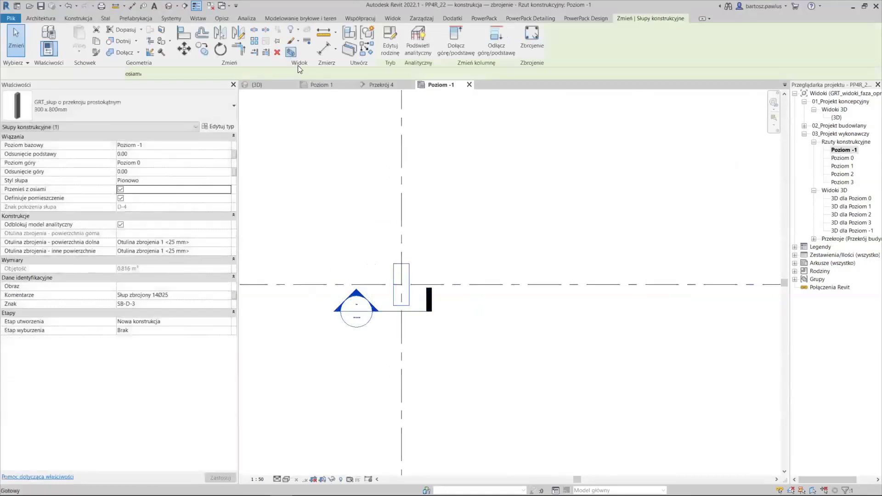
key("Escape")
scroll(518, 125, "up", 2)
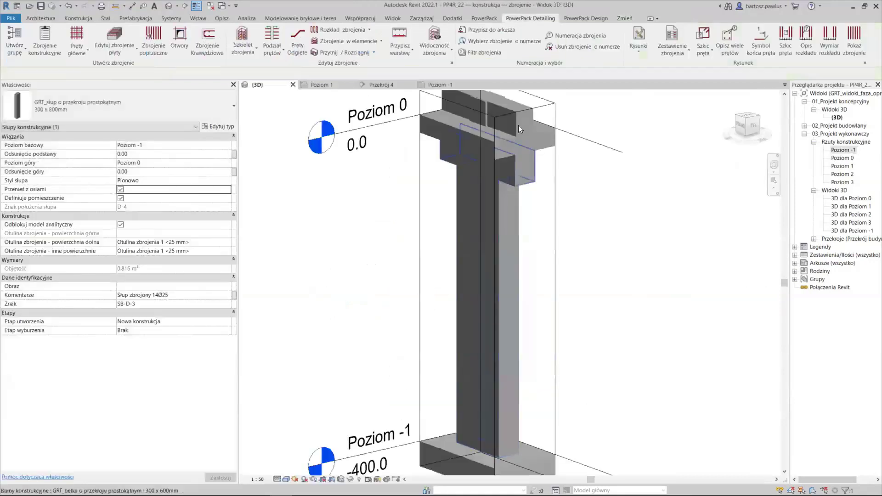
scroll(550, 189, "up", 2)
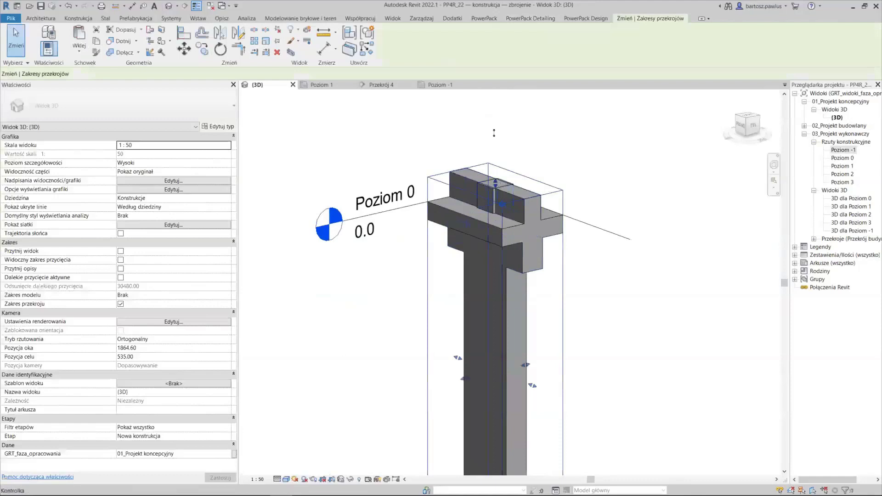
middle_click_drag(510, 412, 477, 255)
left_click(477, 256)
middle_click_drag(587, 368, 686, 361)
key("Escape")
left_click(107, 28)
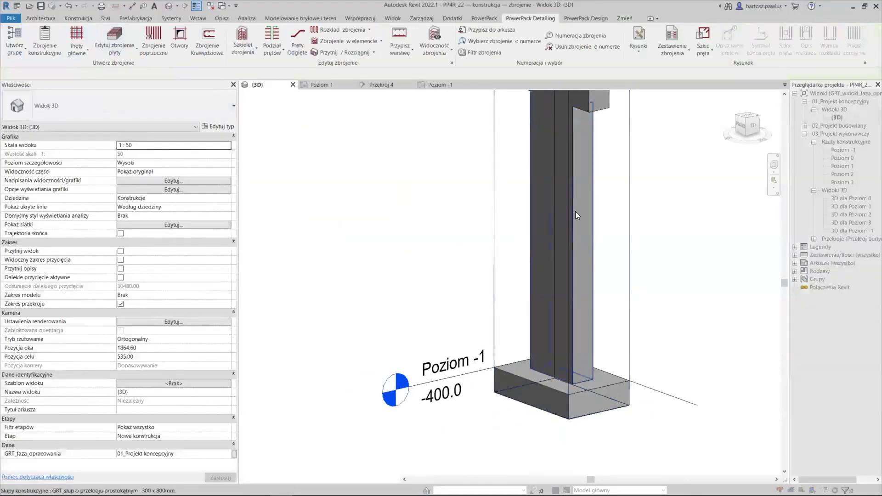
Pick the basement column and set its PowerPack main bars to 25 A-IIIN along x and y (4HA25).
left_click(596, 251)
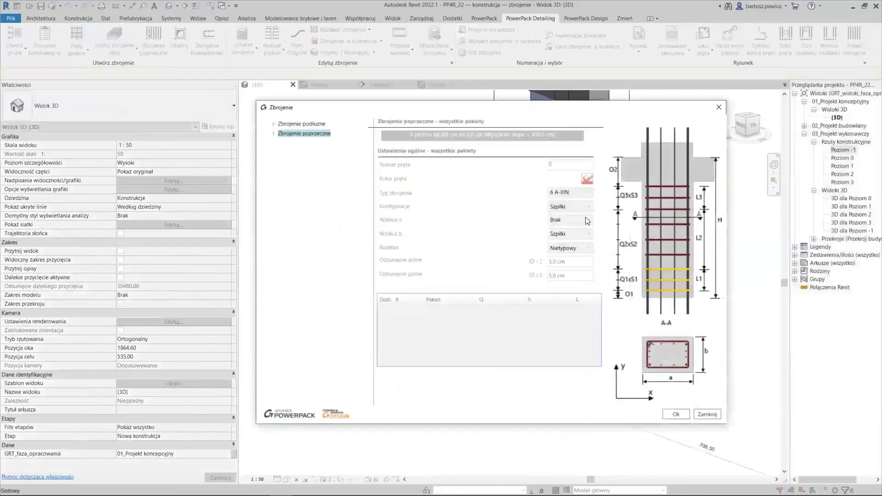
left_click(274, 124)
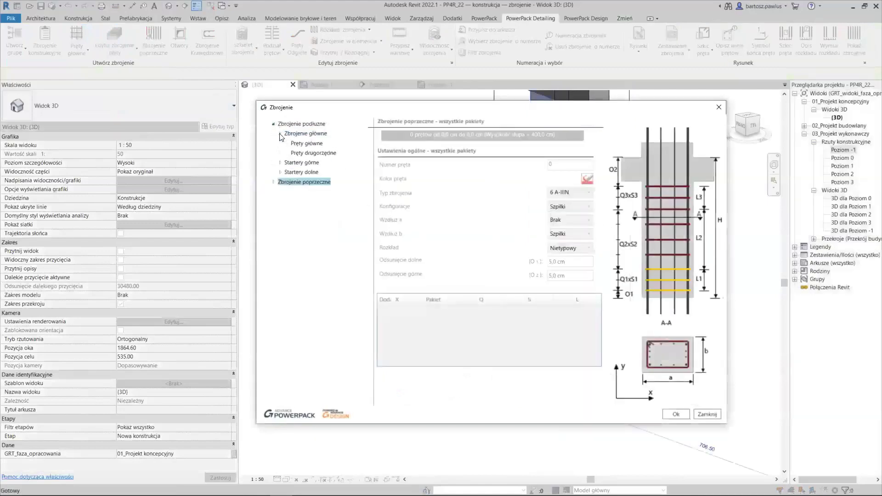
left_click(273, 182)
left_click(295, 143)
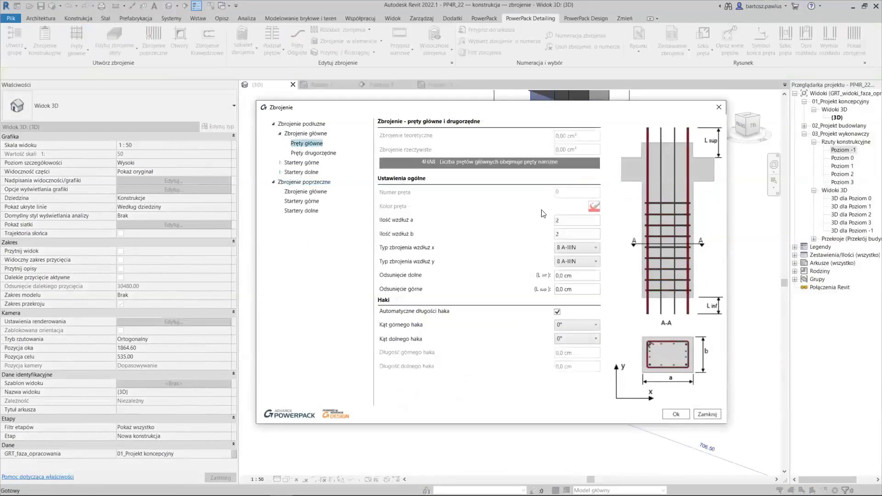
left_click(591, 250)
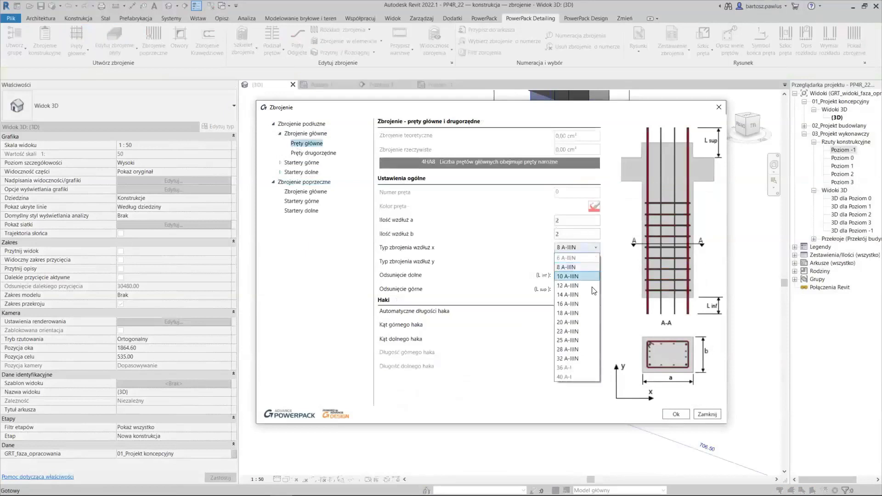
left_click(577, 340)
left_click(591, 261)
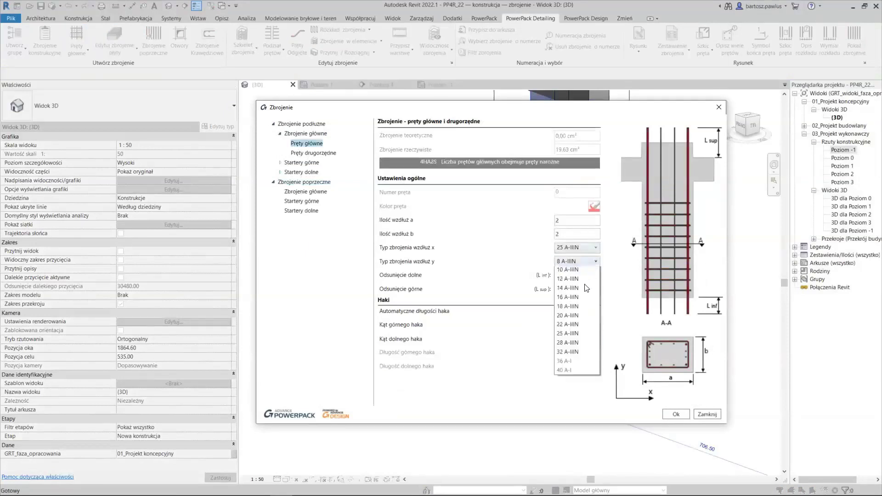
left_click(561, 352)
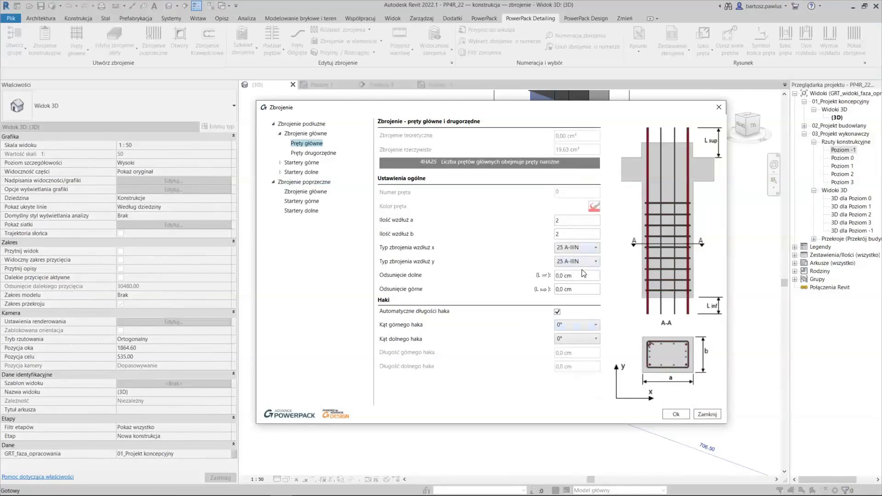
double_click(570, 219)
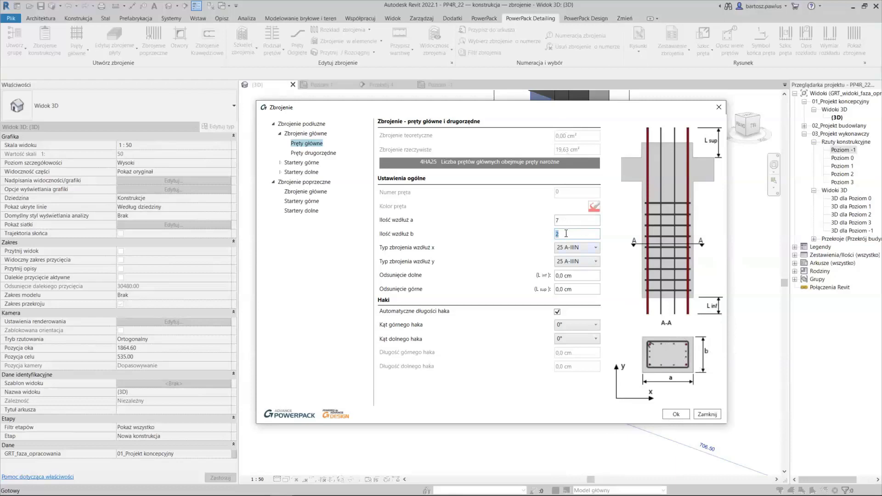
Set the main bars' top offset to -5,0 cm, with the bottom offset back at 0.
left_click(579, 281)
type("-5")
left_click(580, 288)
type("-5")
left_click(574, 278)
type("0")
Set the secondary bars to 12 A-IIIN in both the x and y directions.
left_click(280, 163)
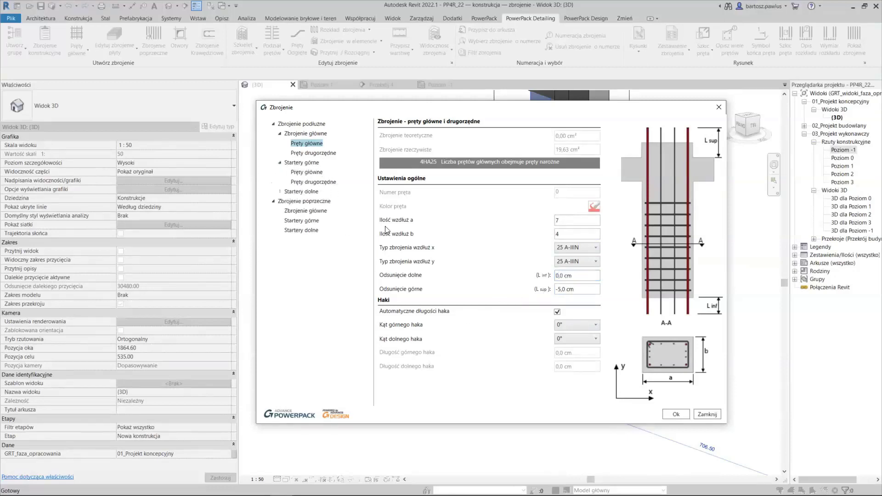
left_click(292, 153)
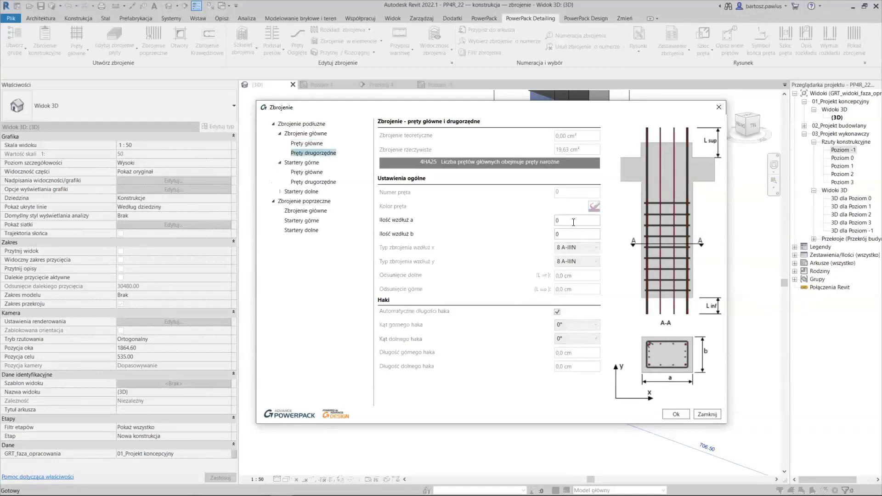
type("22")
key("Tab")
left_click(588, 248)
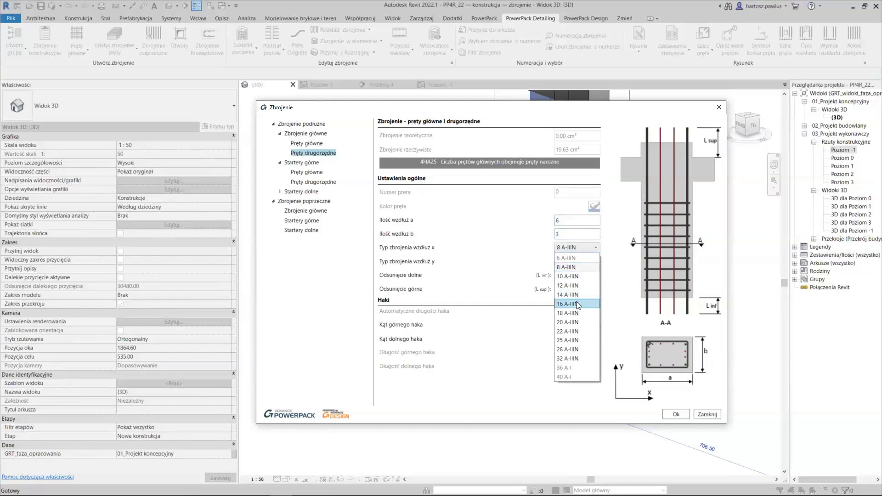
left_click(569, 286)
left_click(577, 261)
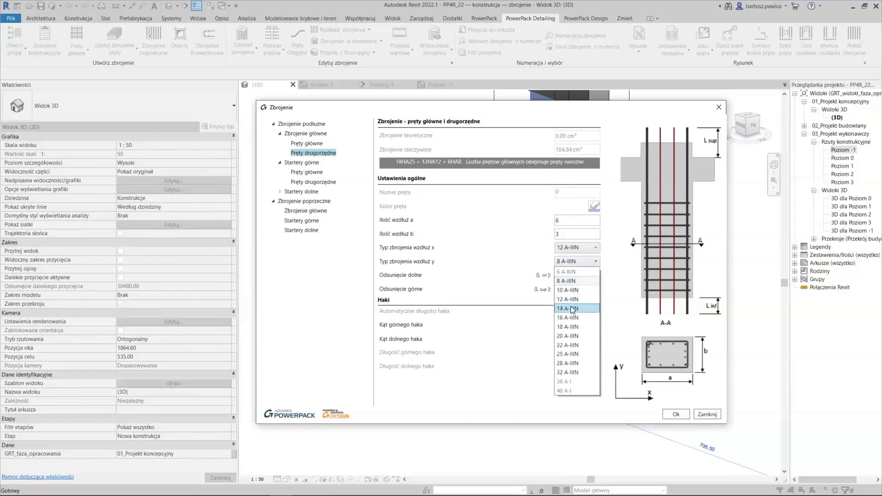
left_click(569, 299)
Set the main bars to 5 along side a.
left_click(310, 143)
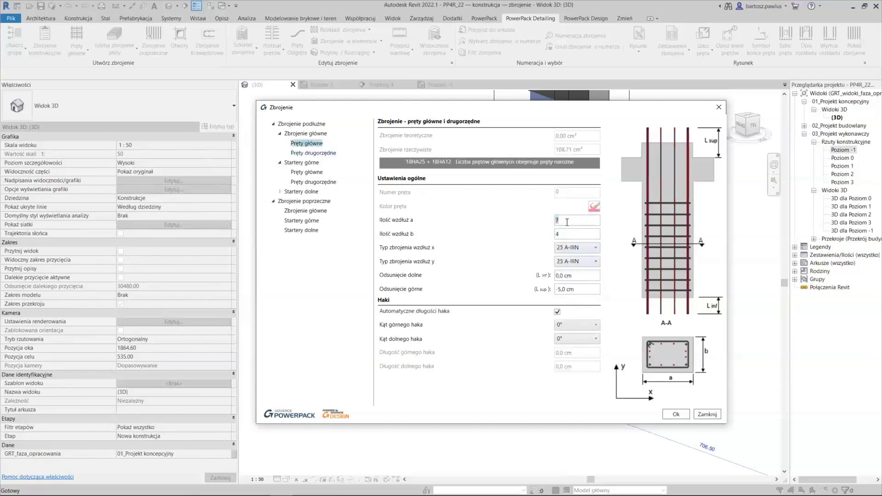
type("5")
left_click(292, 203)
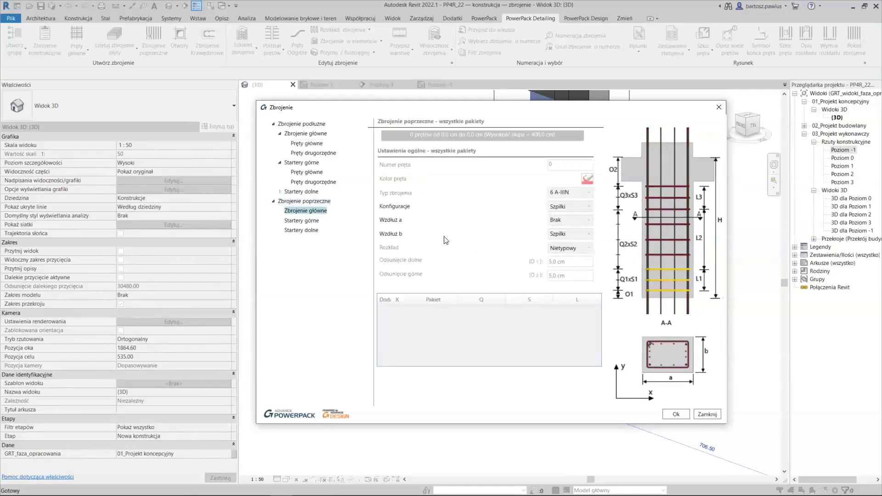
Add a stirrup package with three-zone distribution, O2 offset 65 and spacings 75/150/75.
left_click(333, 211)
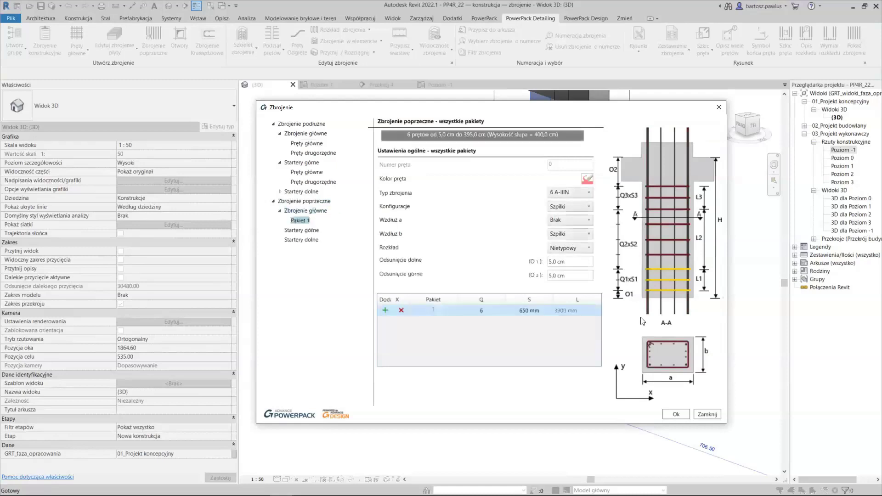
left_click(584, 248)
left_click(580, 284)
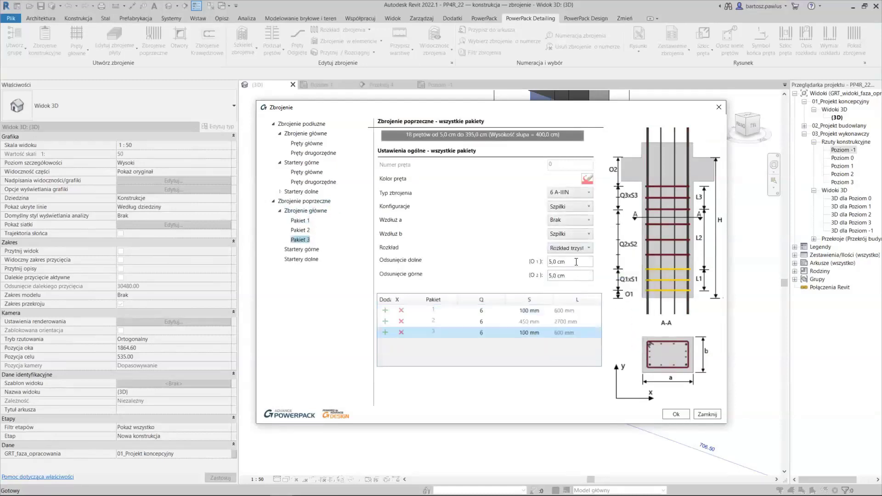
left_click_drag(581, 266, 546, 265)
key("Tab")
type("65")
left_click(528, 311)
type("75")
left_click(529, 333)
key("Return")
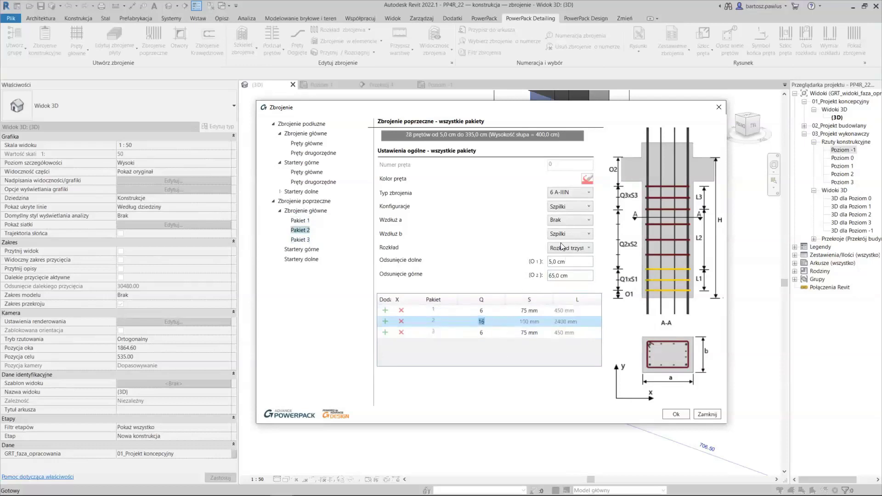
Use 8 A-IIIN Wielocięte stirrups with Strzemiona along a and b, and generate the reinforcement.
left_click(569, 195)
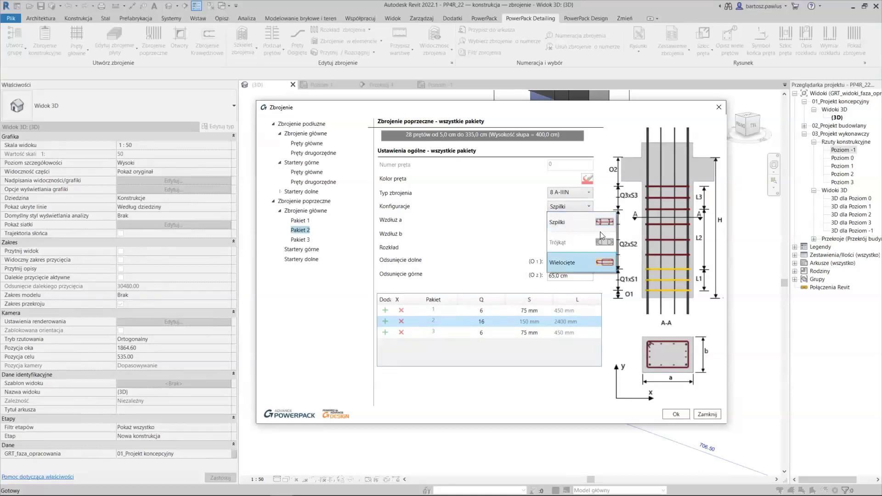
left_click(590, 262)
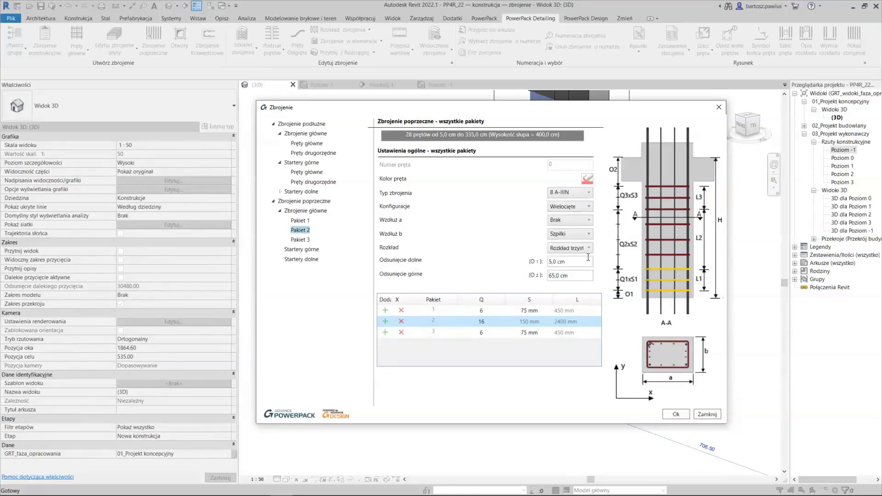
left_click(570, 221)
left_click(570, 239)
left_click(574, 273)
left_click(676, 415)
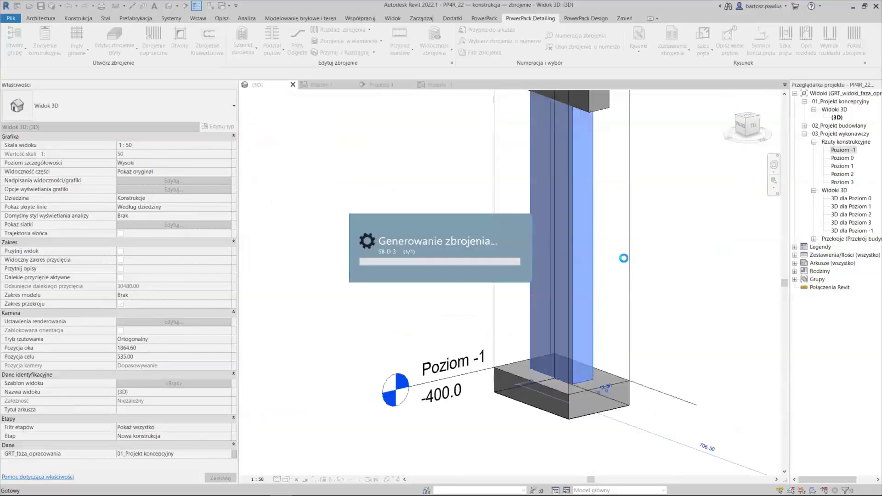
left_click(617, 174)
scroll(617, 180, "up", 2)
scroll(554, 180, "up", 1)
scroll(563, 163, "up", 1)
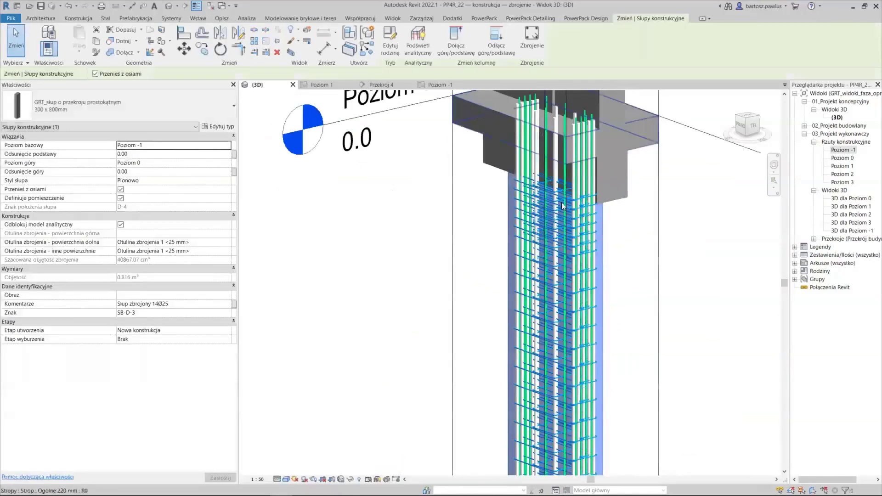
scroll(564, 207, "up", 1)
scroll(548, 239, "up", 1)
mouse_move(559, 355)
middle_mouse_down("shift")
mouse_move(552, 340)
mouse_move(574, 395)
mouse_move(476, 256)
middle_mouse_up("shift")
scroll(476, 256, "up", 1)
scroll(459, 252, "up", 3)
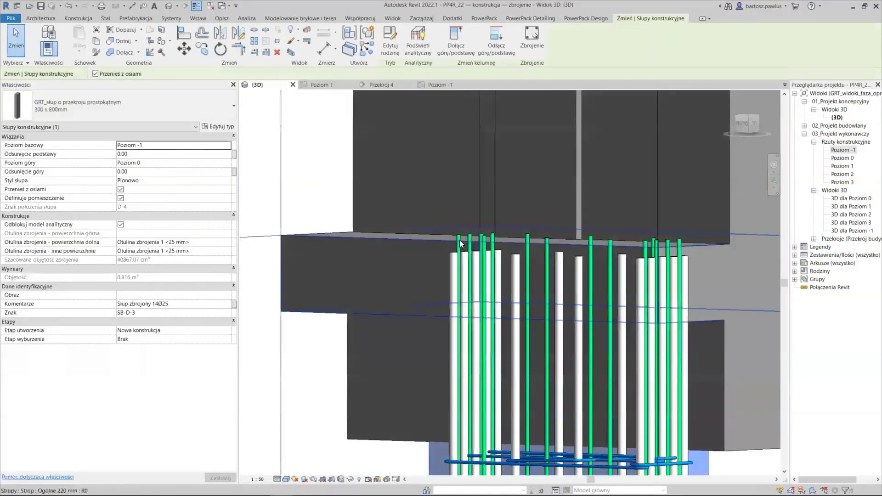
scroll(473, 249, "down", 2)
mouse_move(473, 249)
middle_mouse_down("shift")
mouse_move(505, 337)
mouse_move(461, 262)
middle_mouse_up("shift")
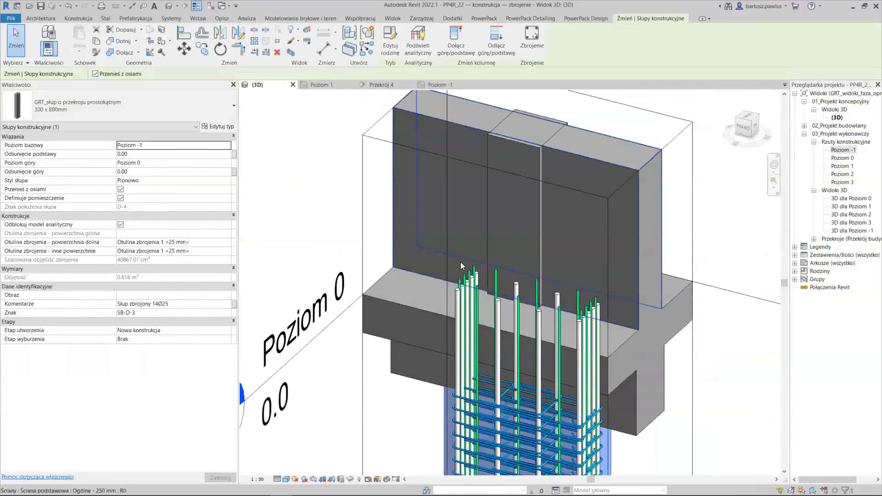
scroll(462, 276, "up", 3)
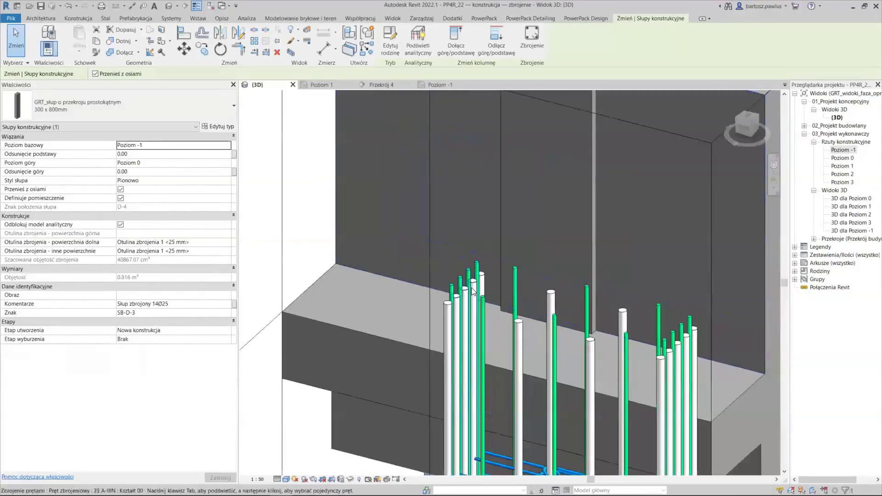
left_click(466, 293)
middle_click_drag(466, 294, 481, 219)
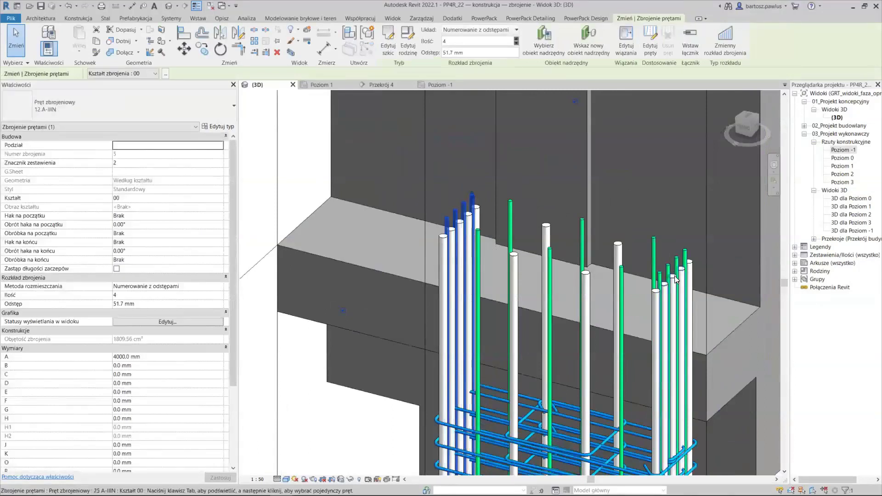
left_click(675, 276)
mouse_move(567, 235)
middle_mouse_down()
mouse_move(563, 193)
mouse_move(512, 430)
middle_mouse_up()
scroll(432, 171, "down", 3)
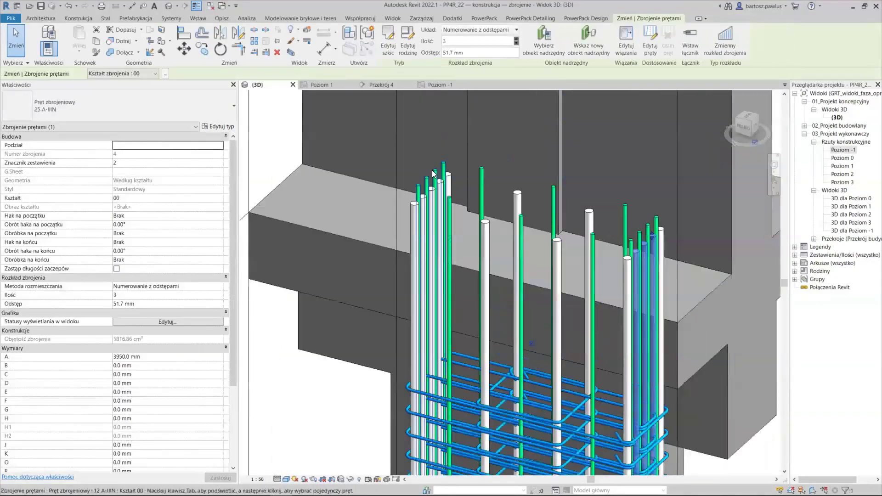
mouse_move(454, 228)
middle_mouse_down("shift")
mouse_move(405, 251)
mouse_move(426, 216)
middle_mouse_up("shift")
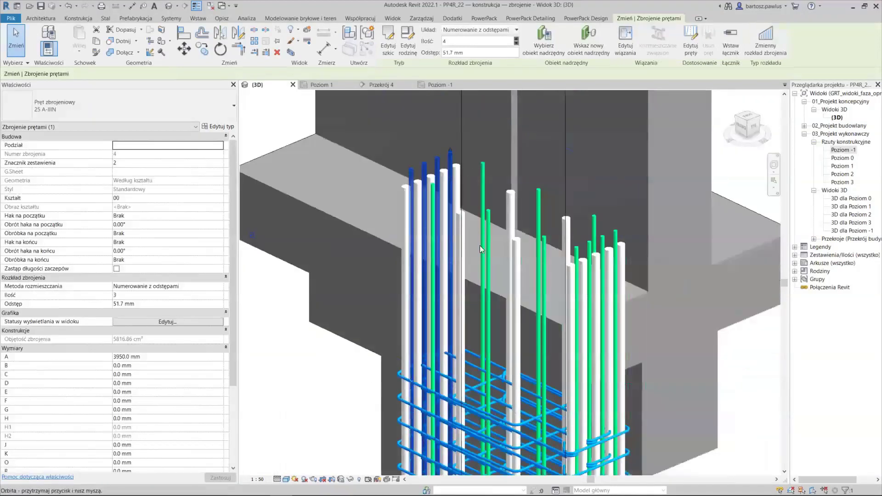
mouse_move(480, 246)
middle_mouse_down("shift")
mouse_move(543, 318)
mouse_move(573, 319)
middle_mouse_up("shift")
mouse_move(552, 259)
middle_mouse_down("shift")
mouse_move(571, 292)
mouse_move(572, 322)
middle_mouse_up("shift")
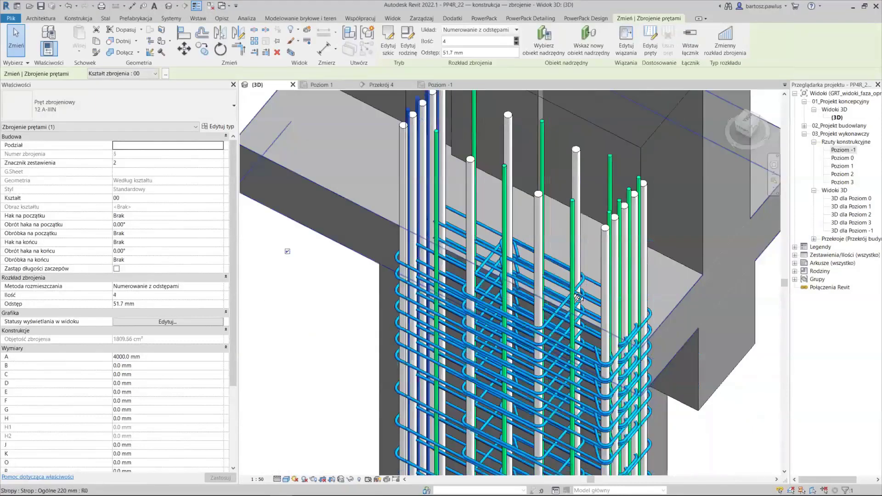
middle_click_drag(557, 215, 543, 227, "shift")
left_click(540, 213)
middle_click_drag(517, 231, 506, 276)
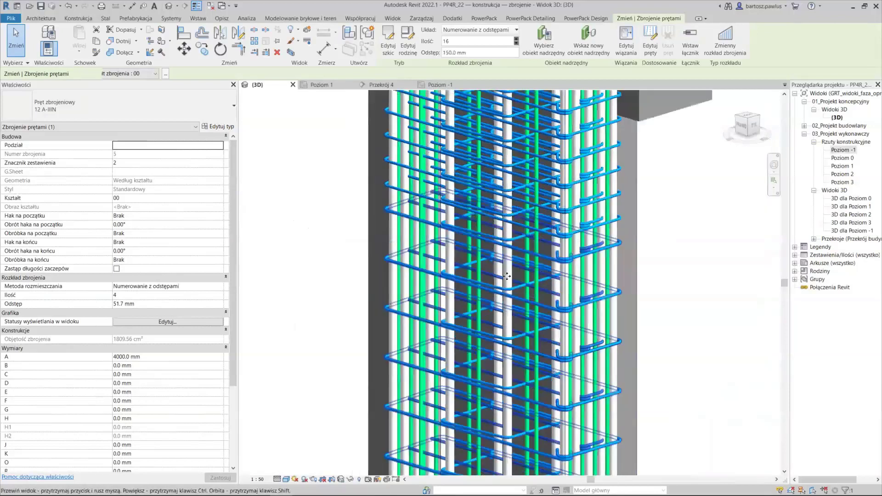
left_click(430, 85)
Zoom into the column section on Poziom -1 and select a stirrup set.
scroll(427, 228, "up", 4)
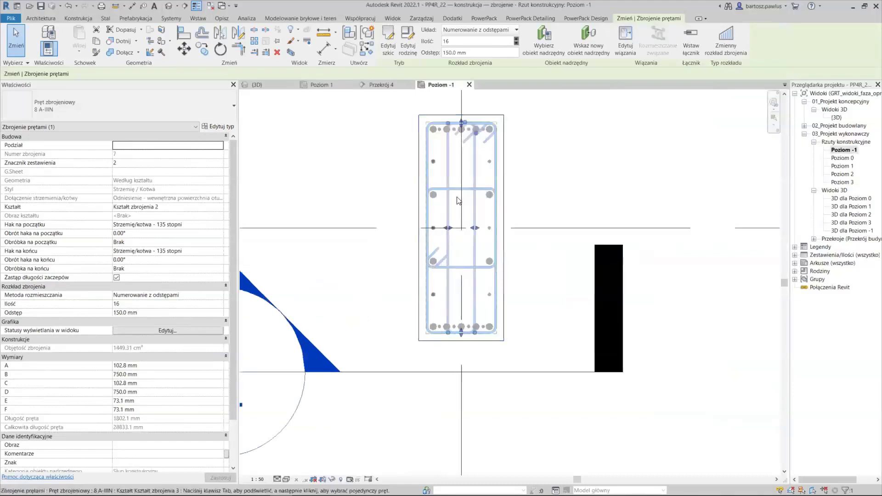
scroll(480, 240, "up", 3)
left_click(550, 207)
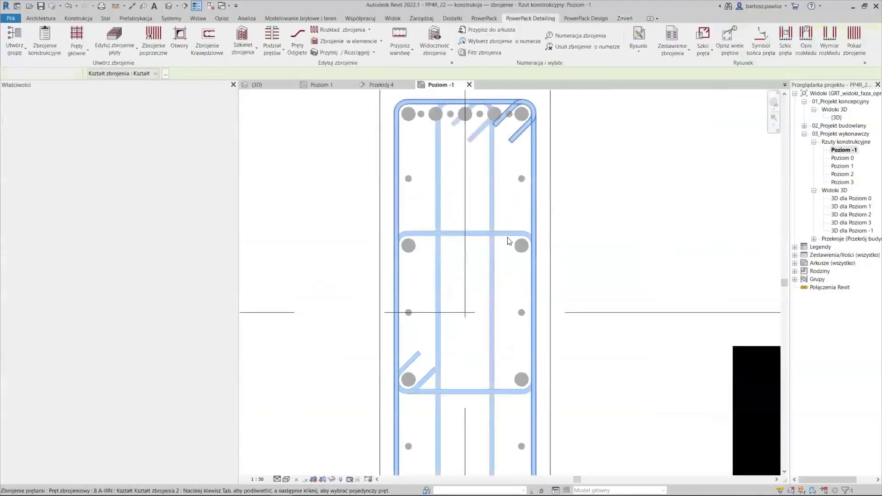
left_click(504, 234)
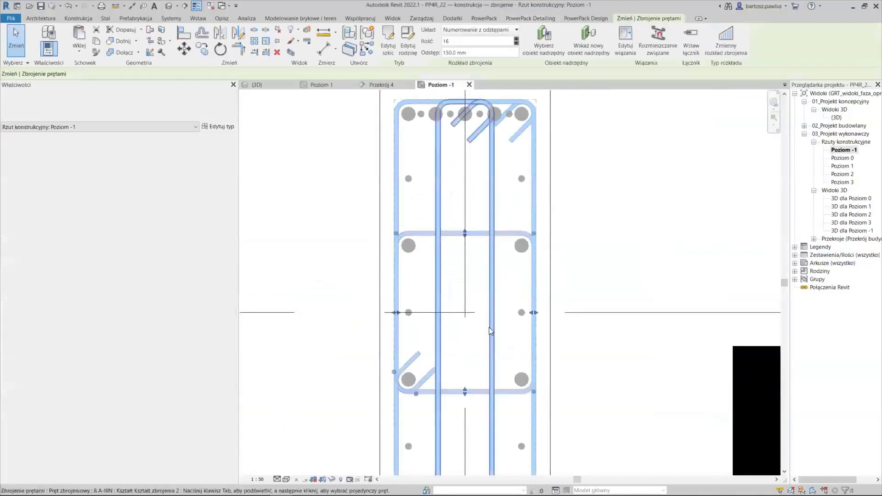
middle_click_drag(489, 328, 494, 209)
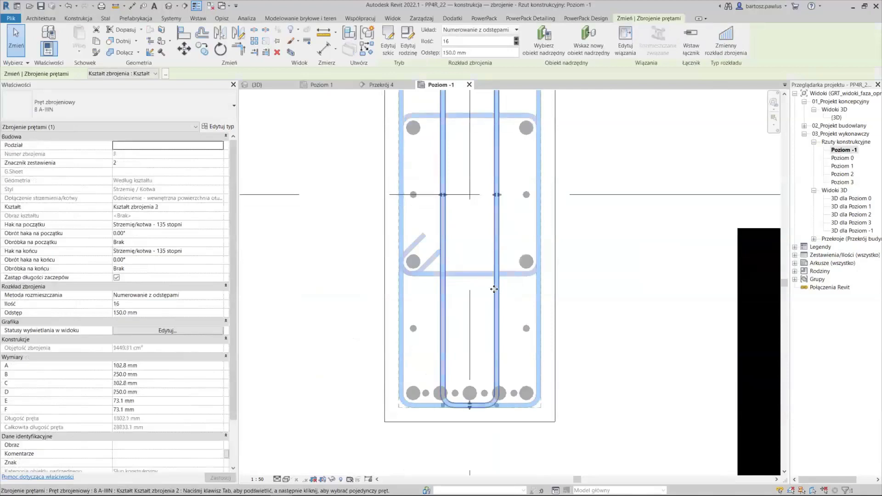
scroll(492, 293, "down", 2)
scroll(487, 278, "down", 1)
Inspect the outer stirrup, clear the selection and return to the 3D view.
left_click(492, 161)
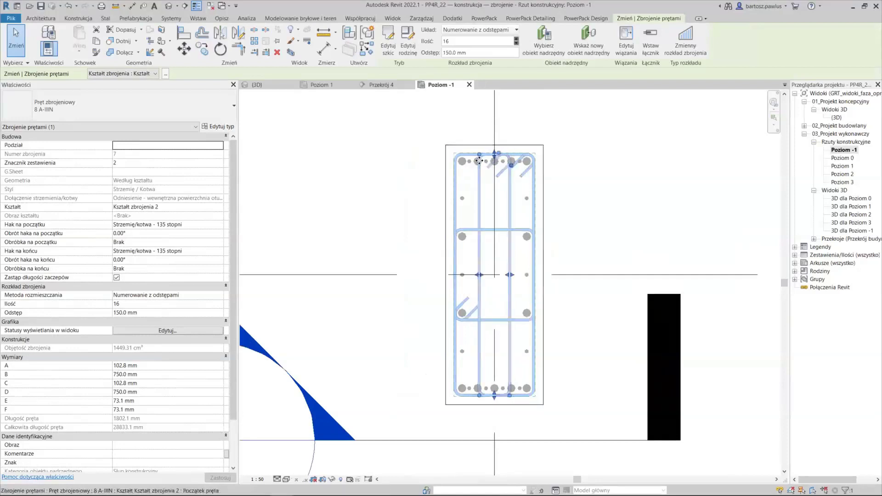
scroll(514, 161, "up", 2)
scroll(514, 157, "up", 2)
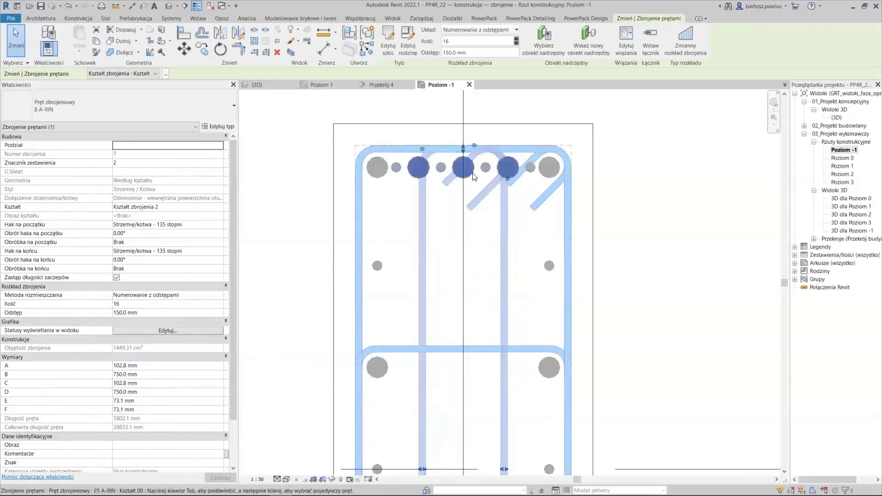
key("Escape")
scroll(467, 193, "down", 2)
scroll(459, 207, "down", 2)
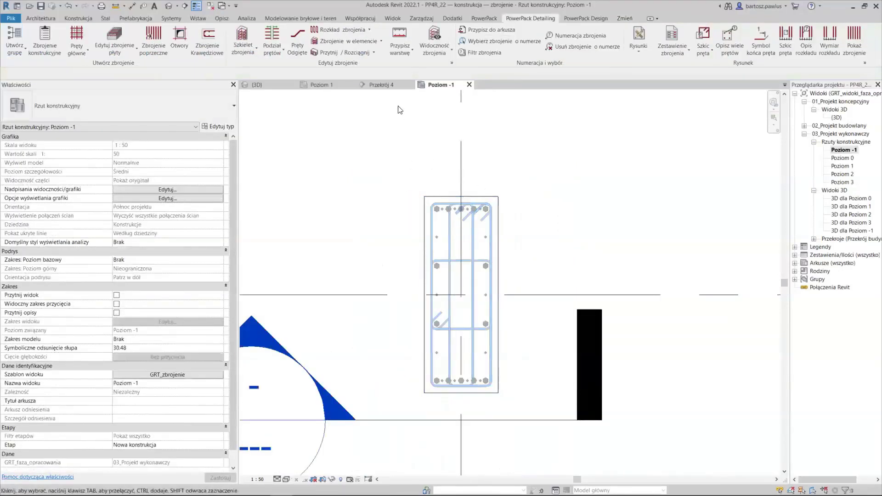
left_click(268, 85)
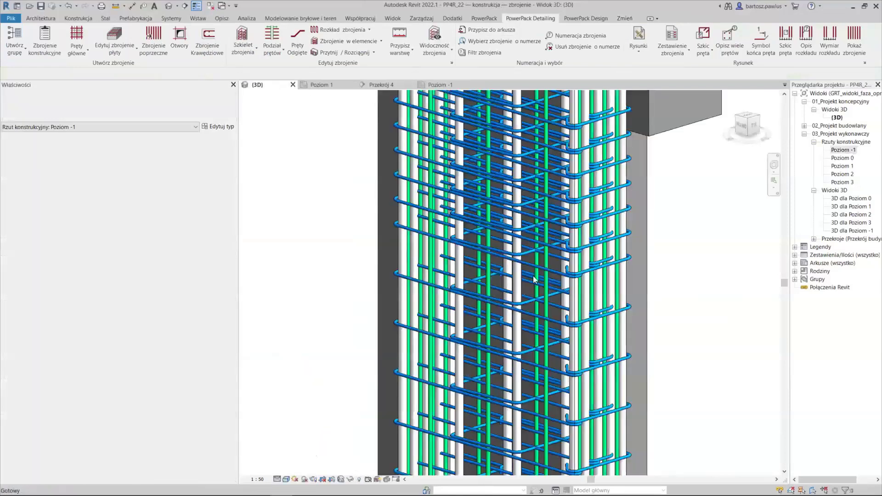
Zoom out and window-select the entire column with its reinforcement.
scroll(533, 276, "down", 3)
middle_click_drag(539, 223, 491, 193)
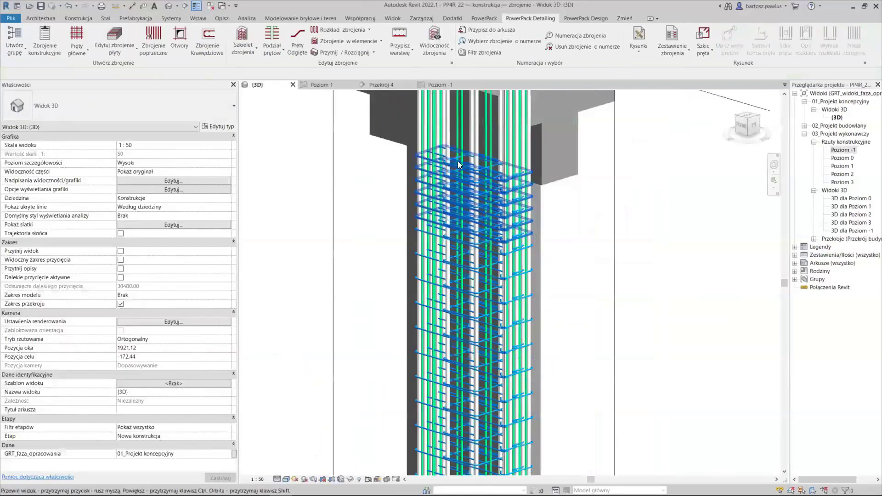
scroll(458, 161, "down", 3)
scroll(440, 141, "down", 2)
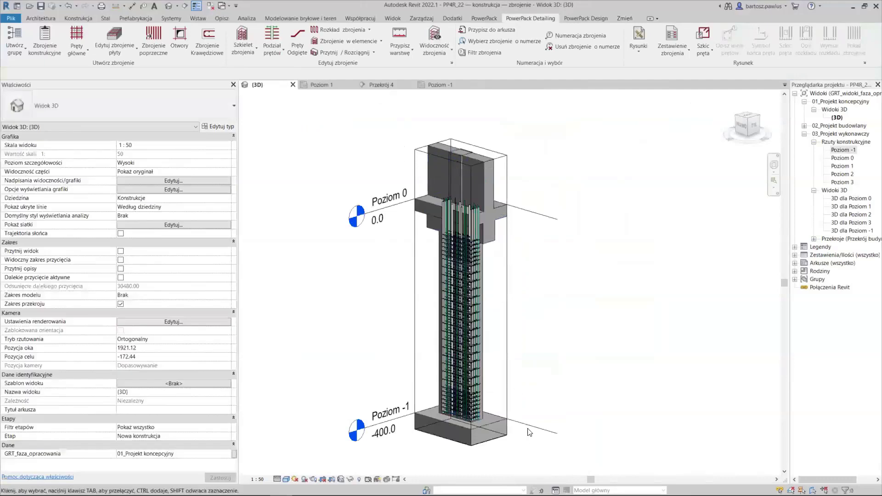
left_click_drag(396, 129, 533, 466)
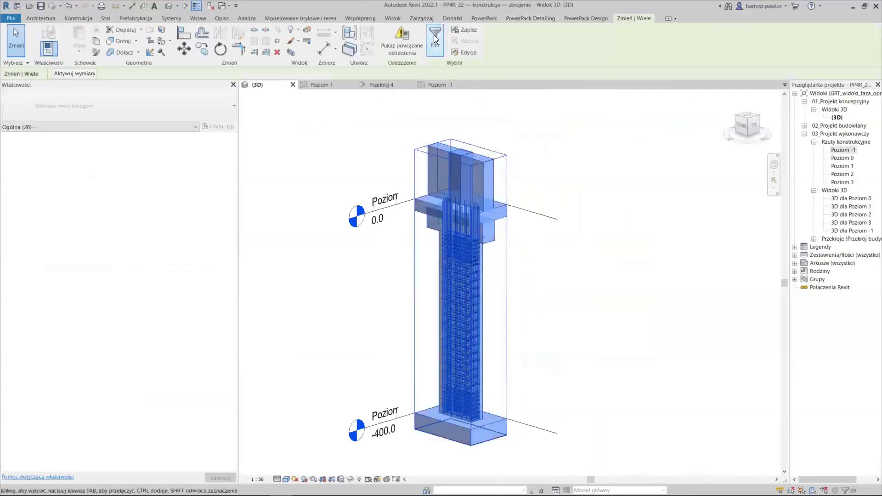
Filter the selection to Zbrojenie prętami only, then reopen the PowerPack column reinforcement dialog.
left_click(434, 35)
left_click(532, 161)
left_click(428, 178)
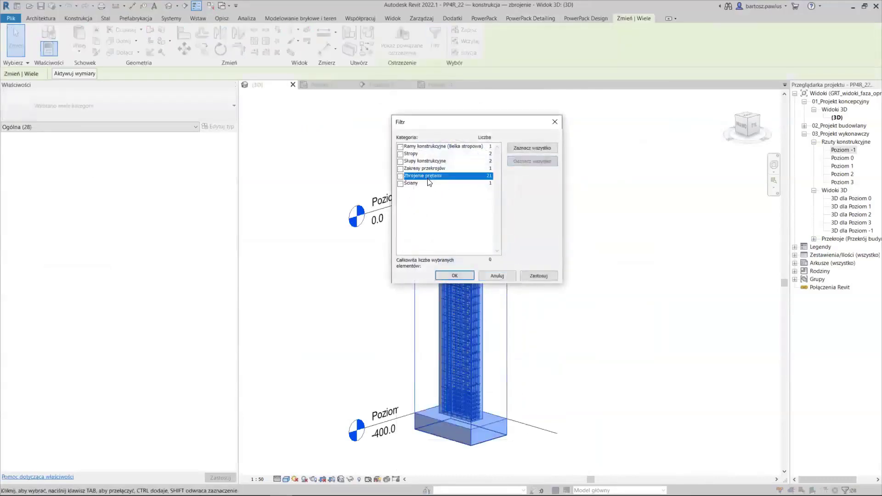
left_click(399, 178)
left_click(539, 276)
left_click(455, 275)
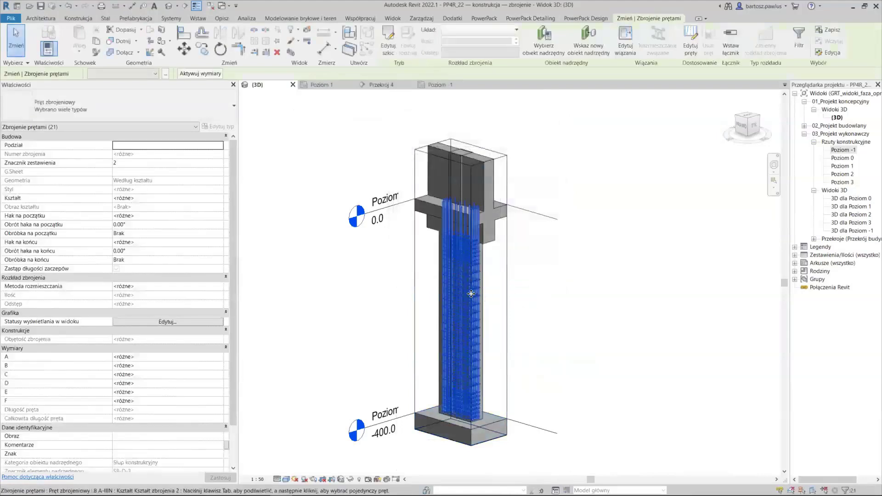
key("Escape")
left_click(66, 27)
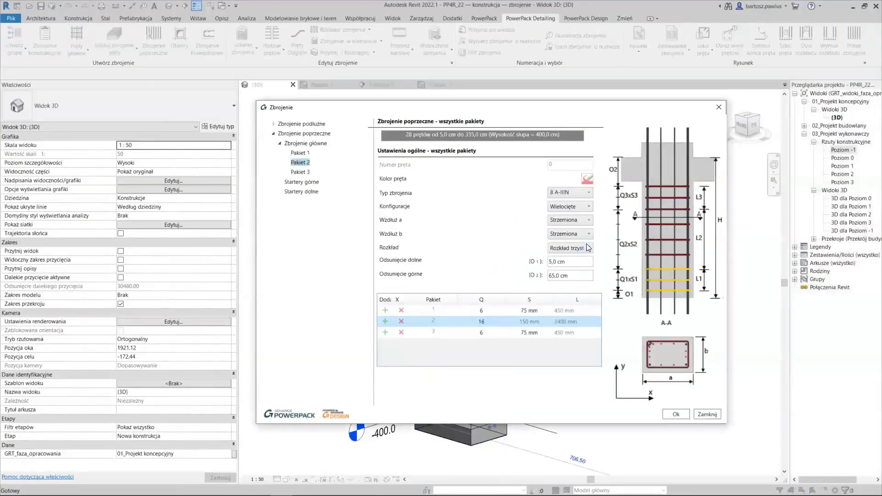
Review the main bars and stirrup Pakiet 1, keep Wielocięte with Strzemiona, and regenerate the reinforcement.
left_click(273, 125)
left_click(281, 134)
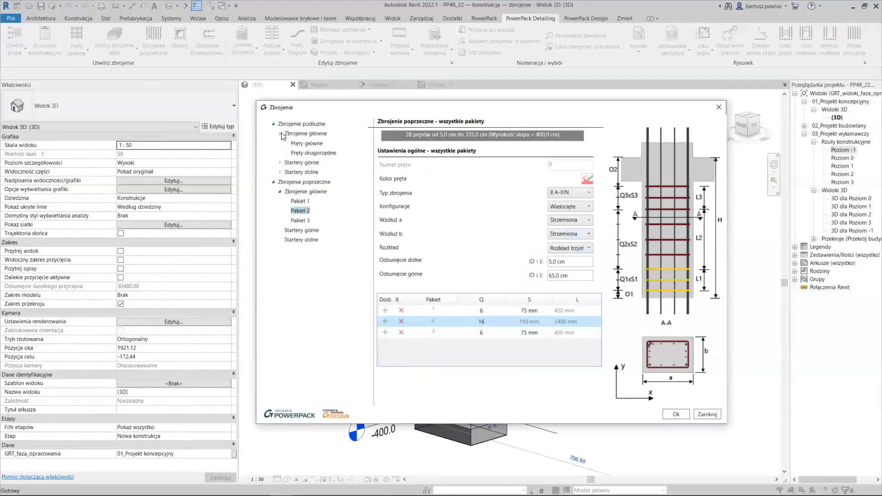
left_click(311, 143)
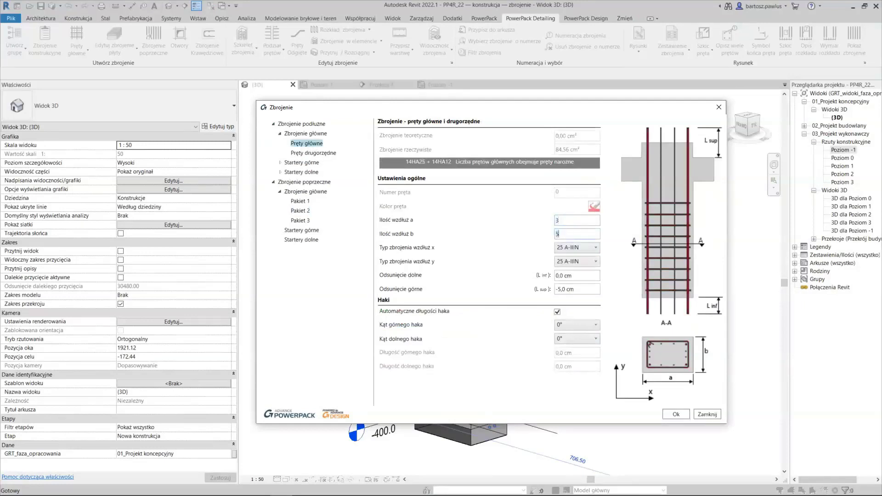
left_click(301, 201)
left_click(580, 209)
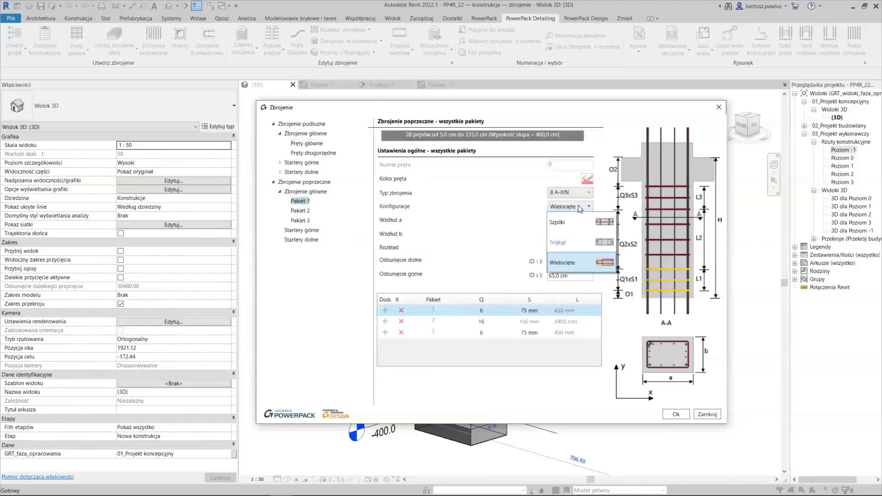
left_click(578, 209)
left_click(574, 210)
left_click(568, 256)
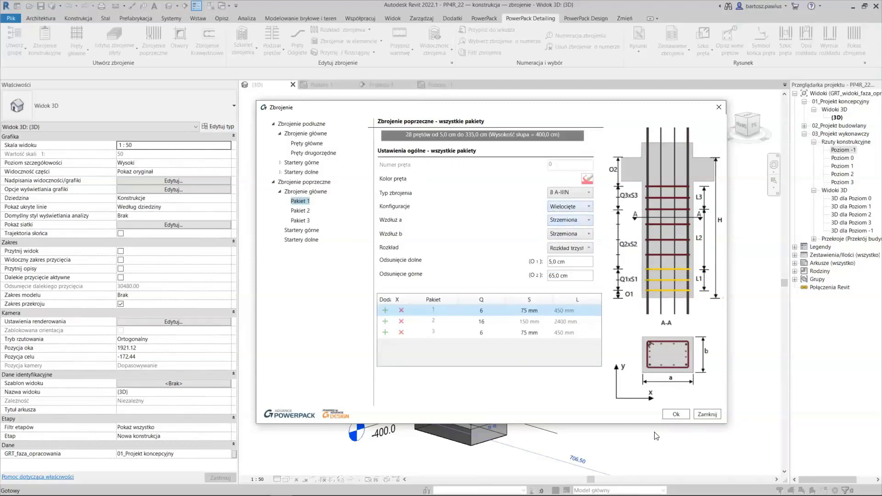
left_click(674, 415)
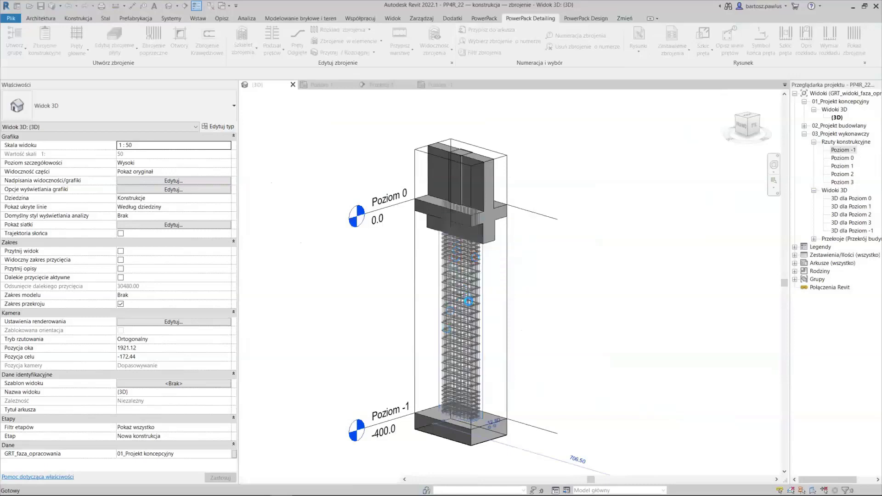
Zoom in, select the column and orbit to inspect the bars rising into the slab.
scroll(455, 207, "up", 5)
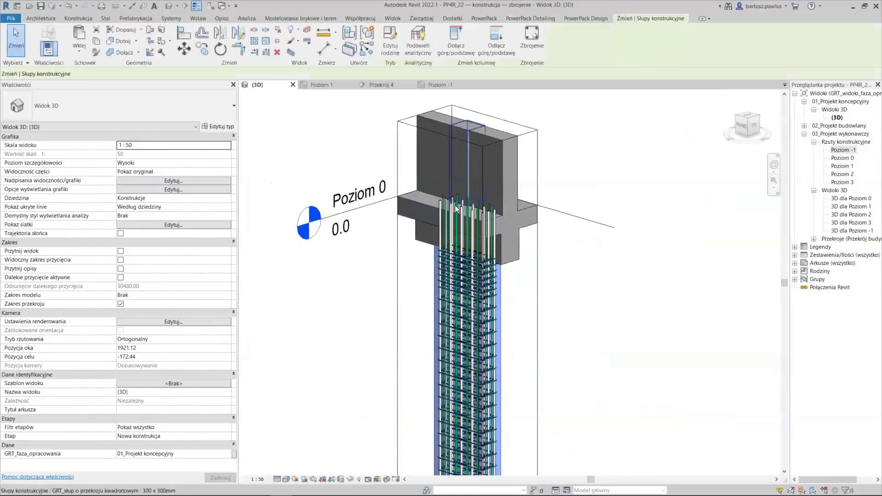
left_click(469, 278)
middle_click_drag(459, 297, 452, 309, "shift")
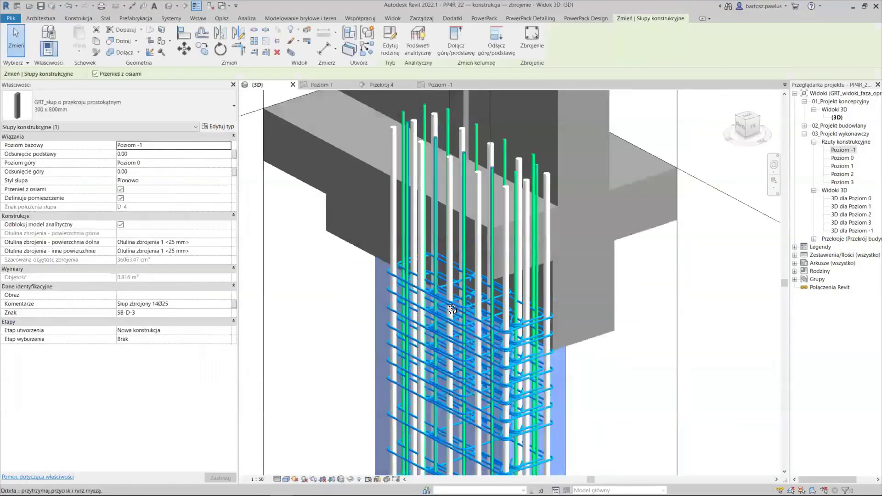
middle_click_drag(446, 278, 442, 271, "shift")
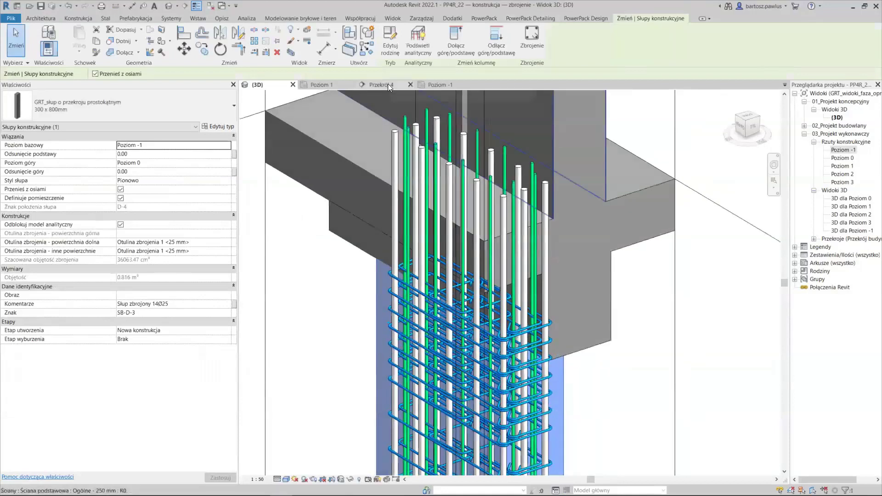
left_click(434, 84)
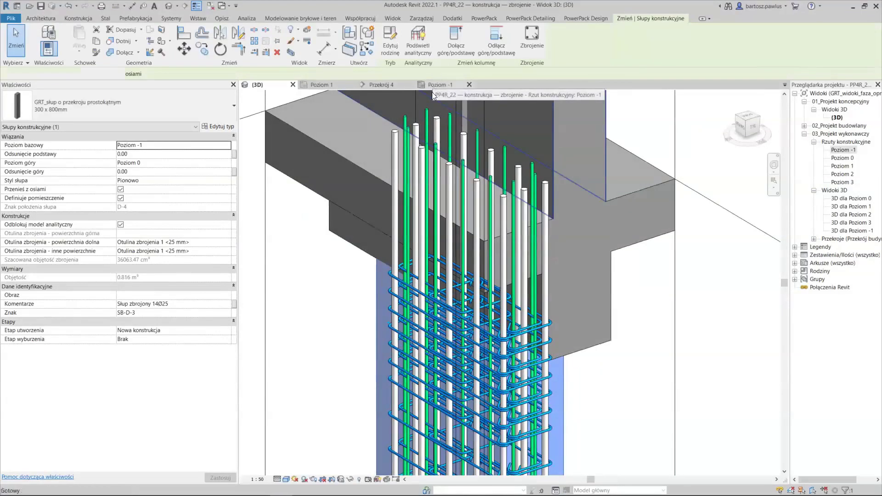
scroll(478, 206, "up", 3)
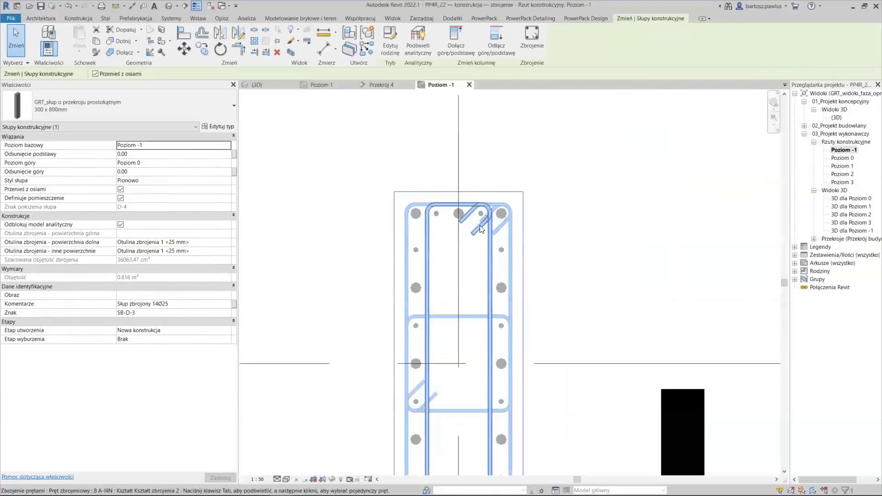
middle_click_drag(453, 260, 450, 179)
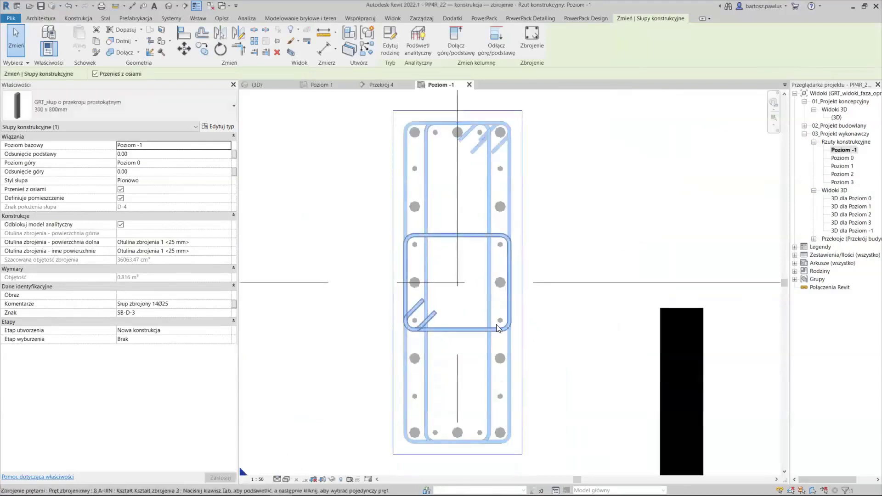
scroll(459, 295, "down", 2)
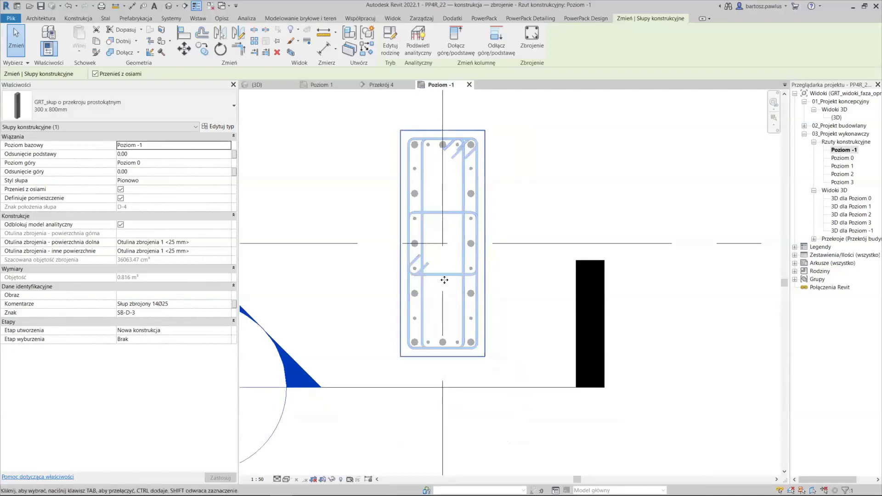
scroll(460, 253, "down", 1)
scroll(460, 256, "up", 1)
scroll(381, 196, "down", 2)
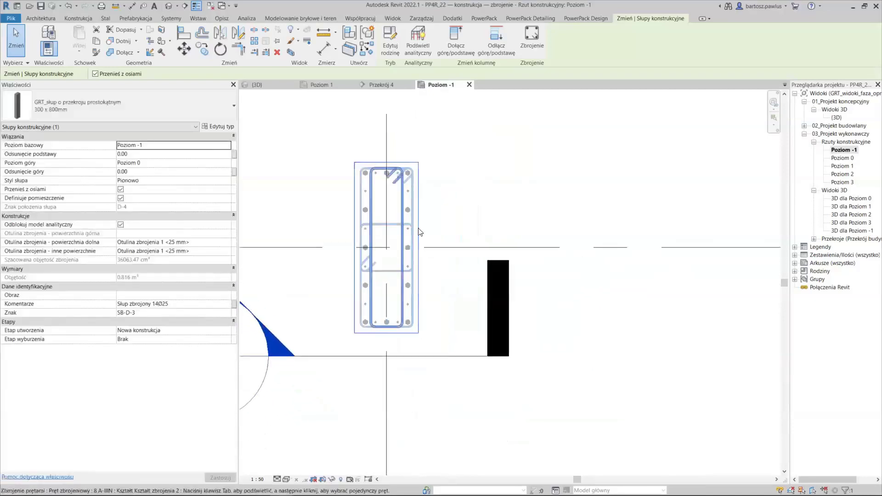
scroll(465, 225, "down", 1)
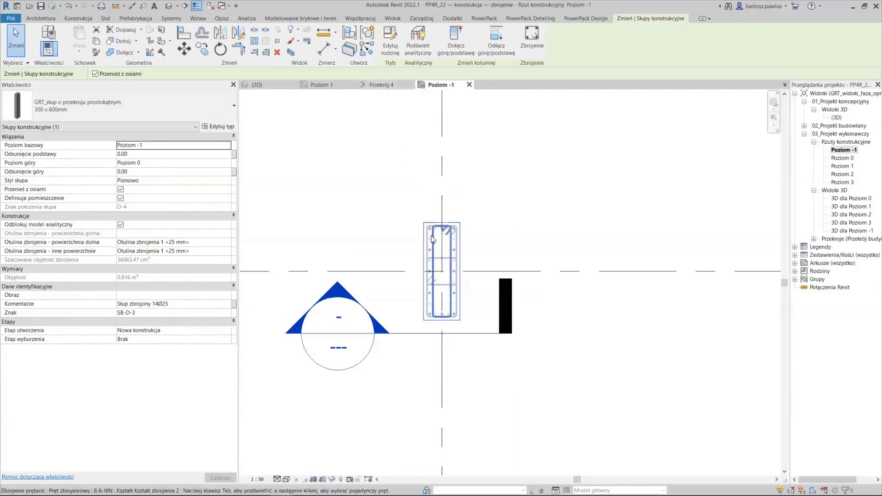
scroll(429, 236, "up", 2)
scroll(428, 243, "up", 1)
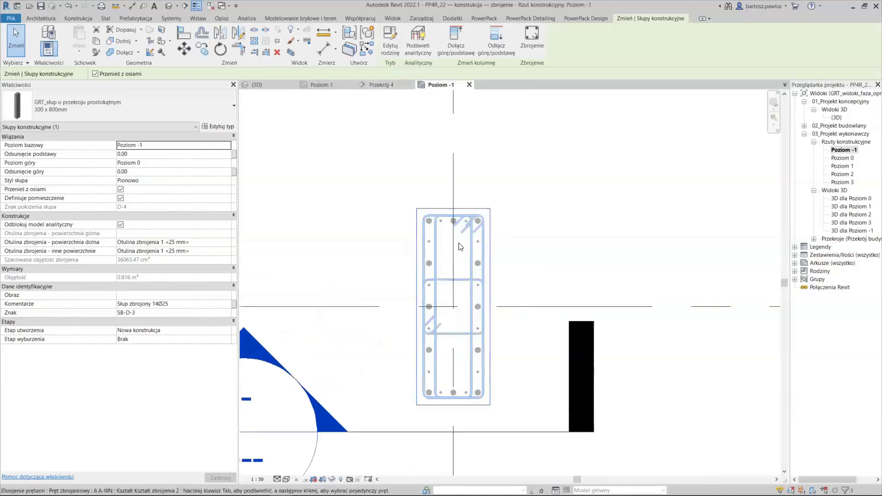
left_click(273, 84)
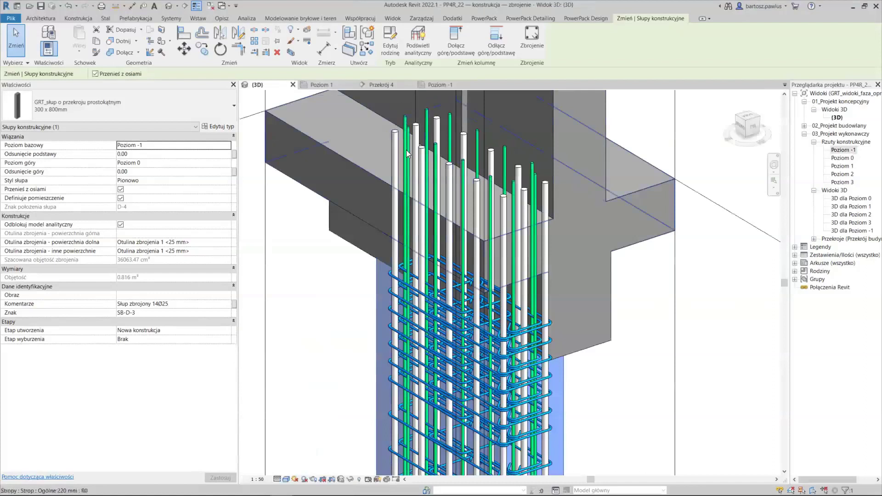
Check the 300×600 mm beam at Poziom 2 in section Przekrój 4 and view it in 3D.
middle_click_drag(385, 122, 396, 161)
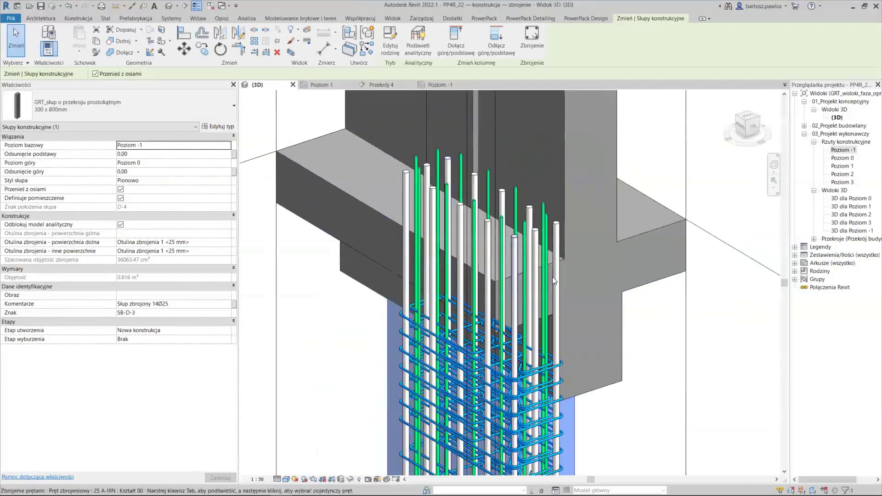
middle_click_drag(553, 277, 490, 282)
middle_click_drag(406, 138, 399, 132)
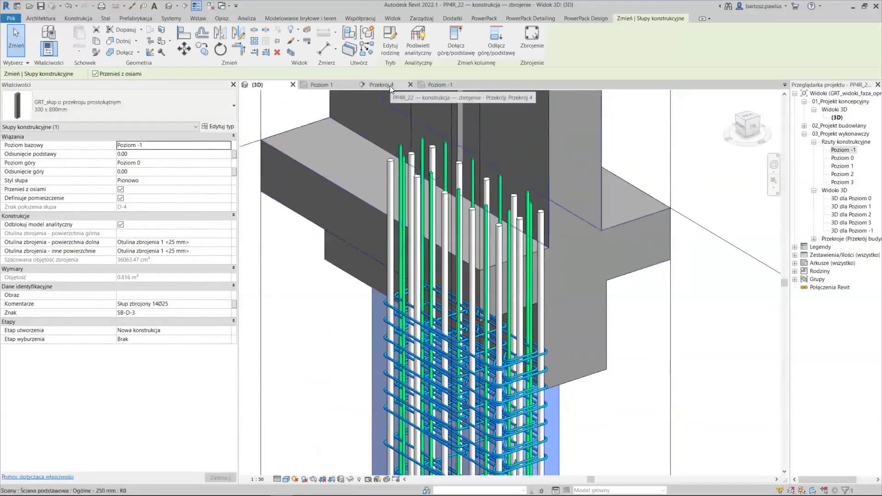
left_click(381, 86)
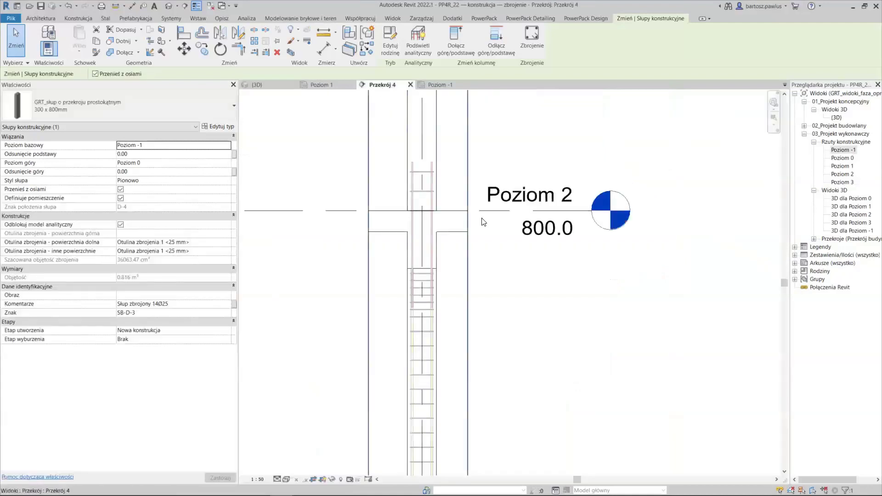
scroll(503, 230, "down", 2)
scroll(523, 261, "down", 2)
scroll(496, 253, "up", 1)
scroll(496, 250, "up", 1)
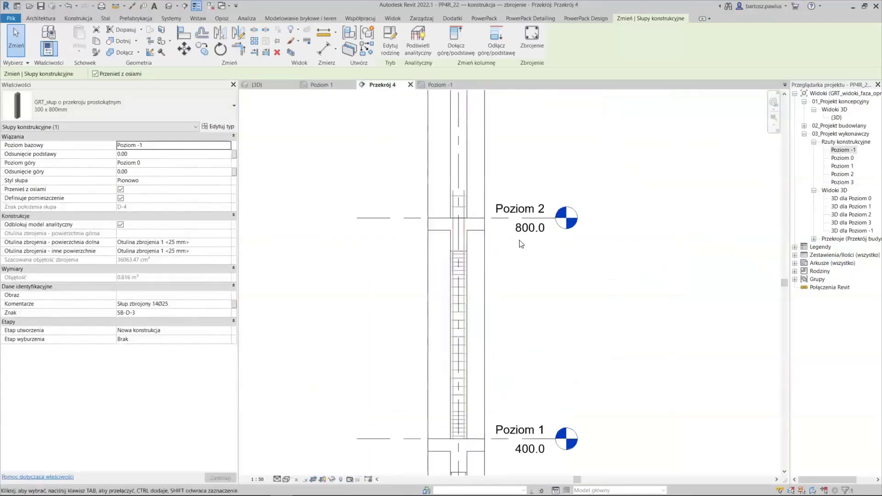
left_click(468, 244)
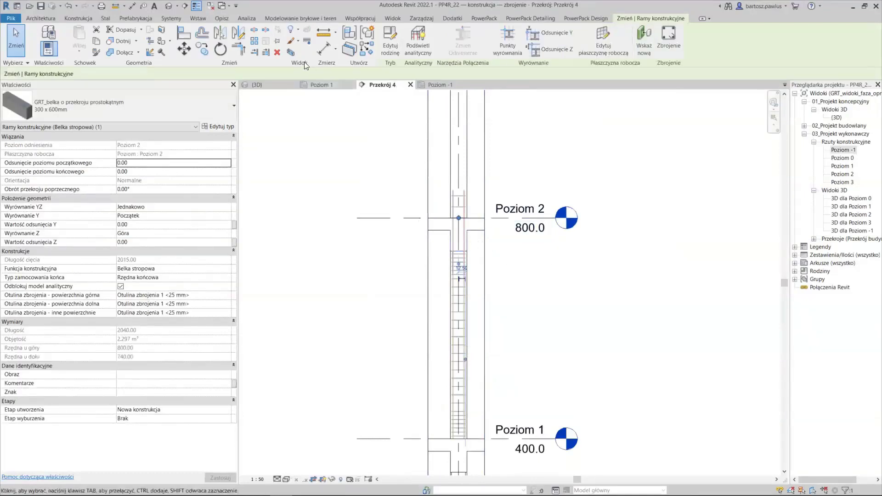
left_click(292, 53)
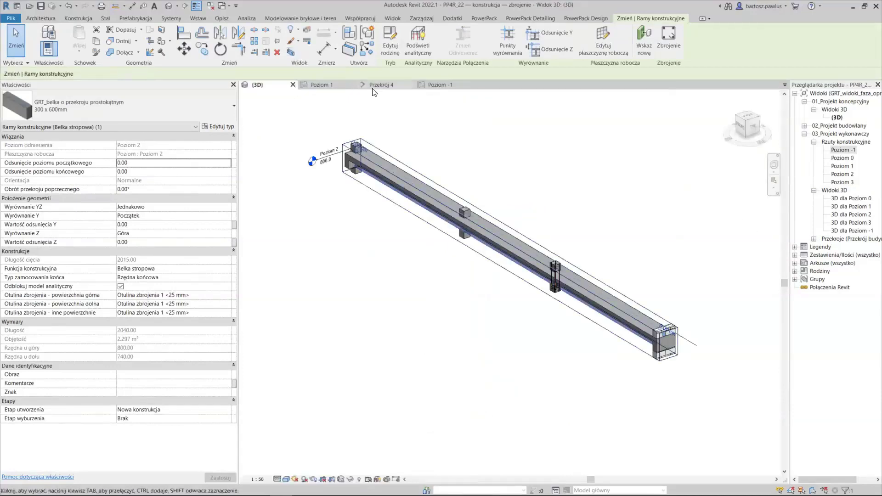
Switch to the Poziom 1 plan and pan out to the grids around the section marker.
left_click(339, 86)
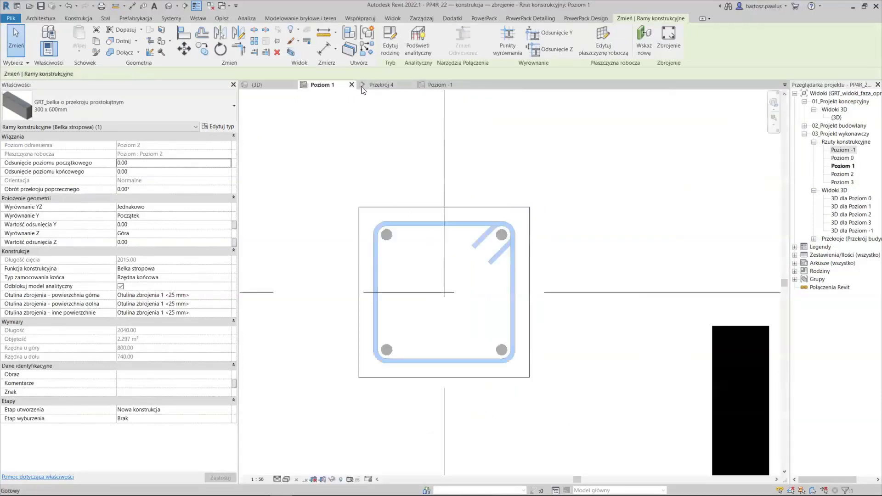
scroll(460, 175, "down", 3)
scroll(441, 165, "down", 2)
scroll(431, 157, "down", 2)
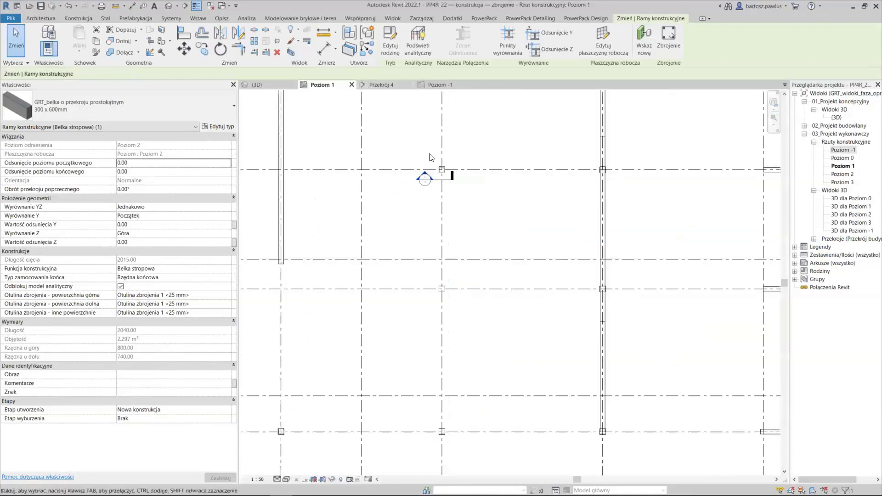
middle_click_drag(431, 157, 434, 268)
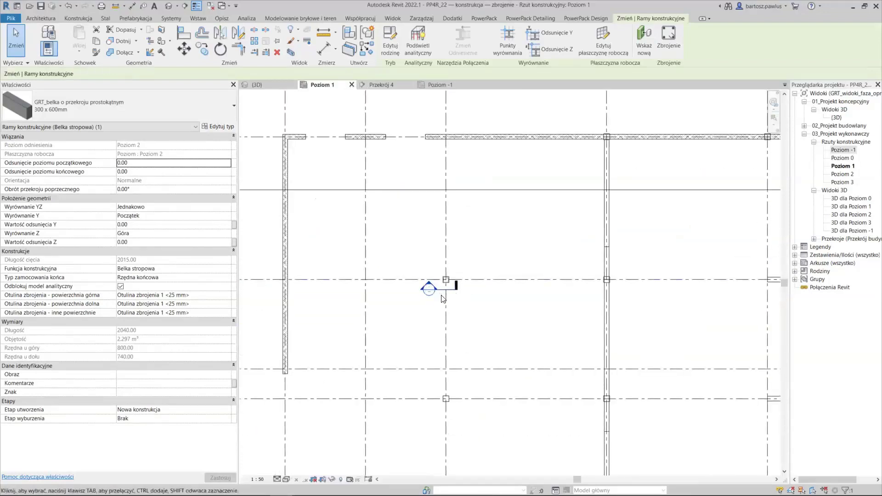
Draw a new vertical section line near grid 4 on the Poziom 1 plan.
left_click(173, 7)
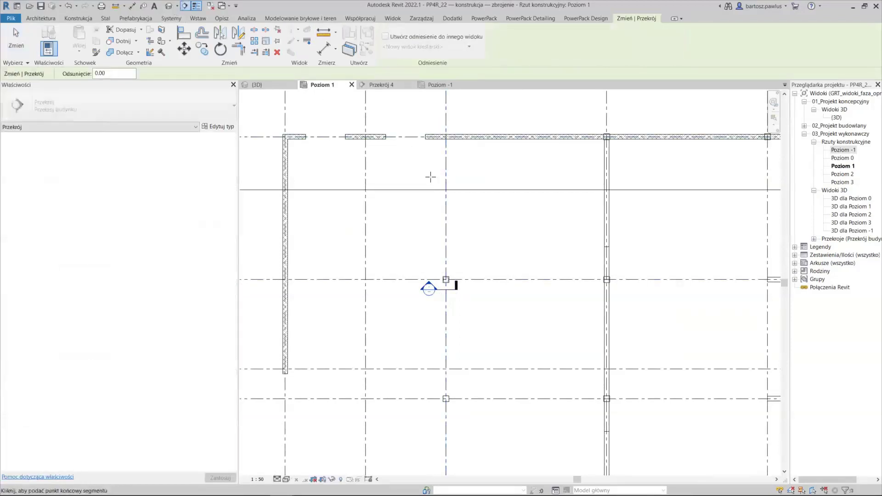
middle_click_drag(431, 176, 466, 213)
left_click(508, 318)
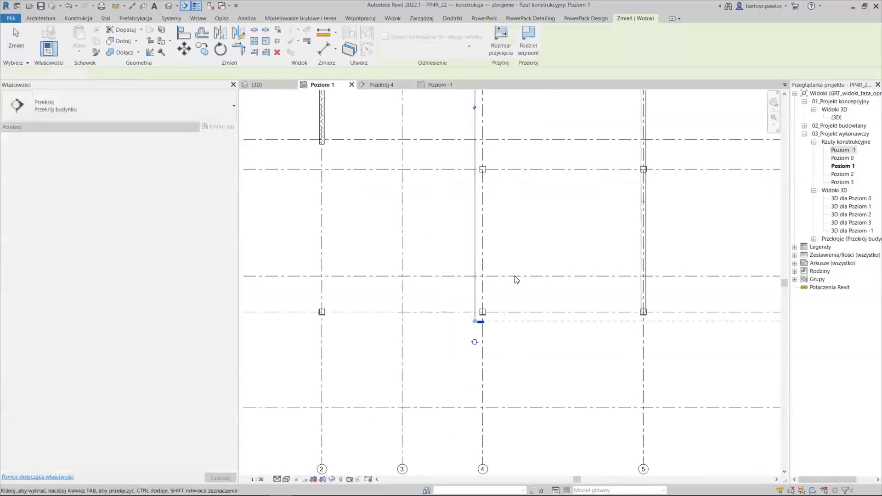
scroll(533, 249, "down", 3)
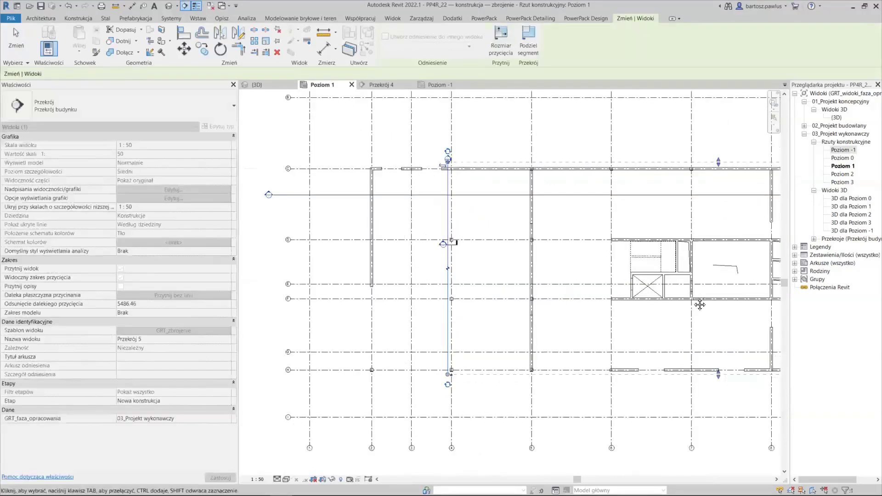
scroll(700, 305, "right", 5)
key("Escape")
Pull the section's far clip in to 248.13 and open the Przekrój 5 view.
scroll(287, 273, "down", 1)
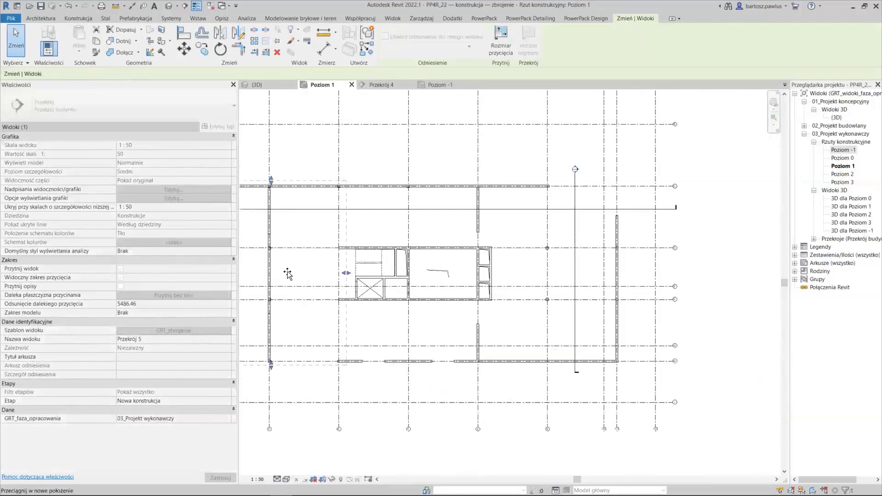
scroll(287, 273, "up", 1)
left_click(491, 316)
scroll(491, 316, "up", 1)
scroll(490, 315, "up", 1)
scroll(492, 312, "up", 1)
left_click_drag(491, 312, 473, 309)
right_click(447, 214)
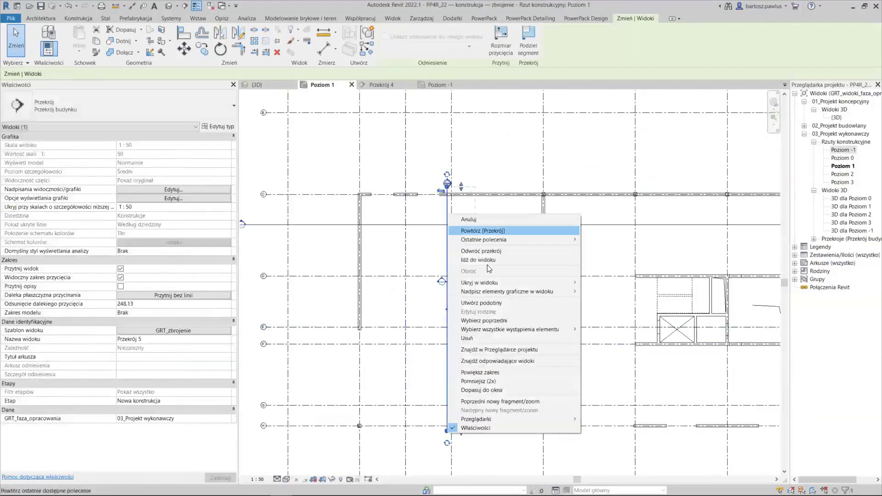
left_click(487, 260)
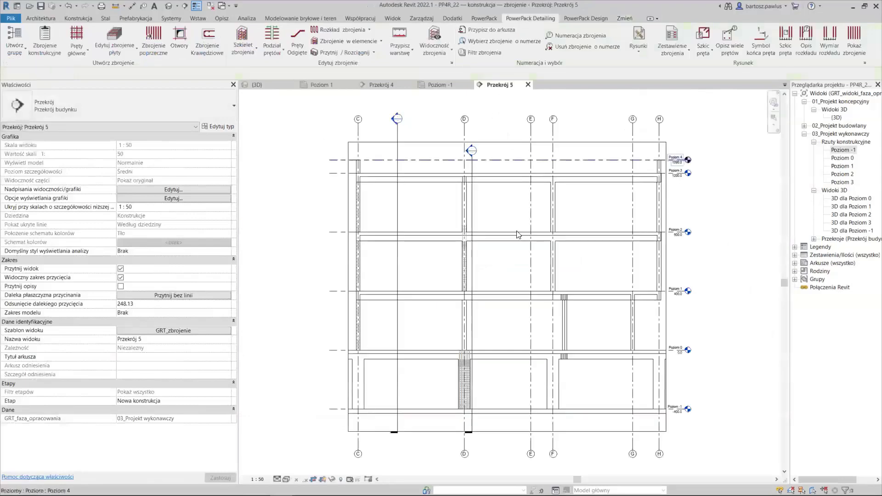
Select the beam in the section, then close the Poziom -1 plan view.
scroll(533, 234, "up", 1)
scroll(550, 244, "up", 1)
scroll(537, 244, "up", 1)
scroll(471, 245, "up", 1)
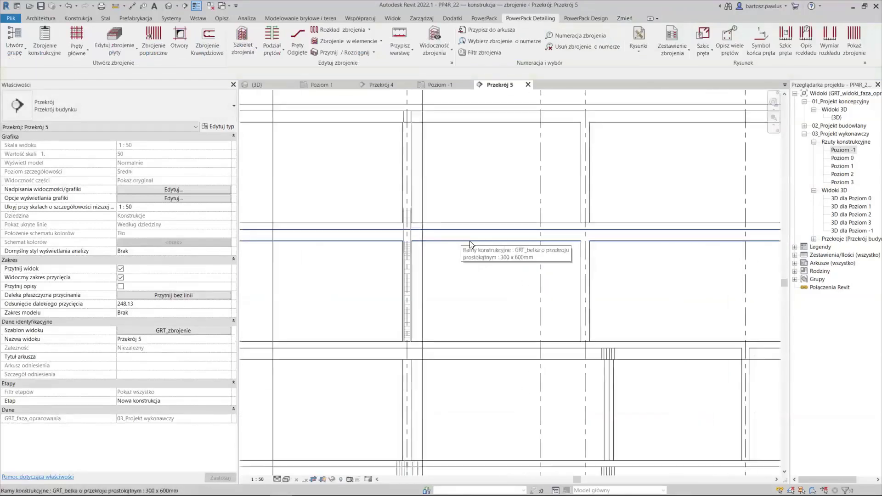
left_click(525, 255)
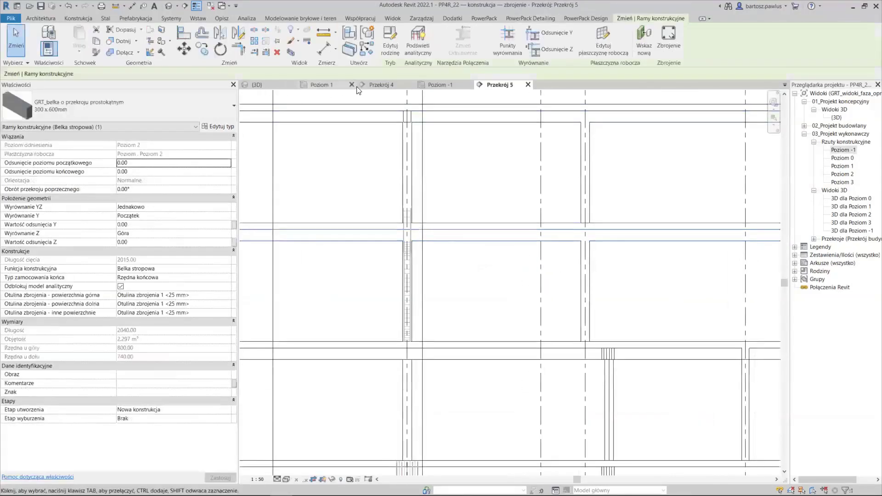
left_click(369, 85)
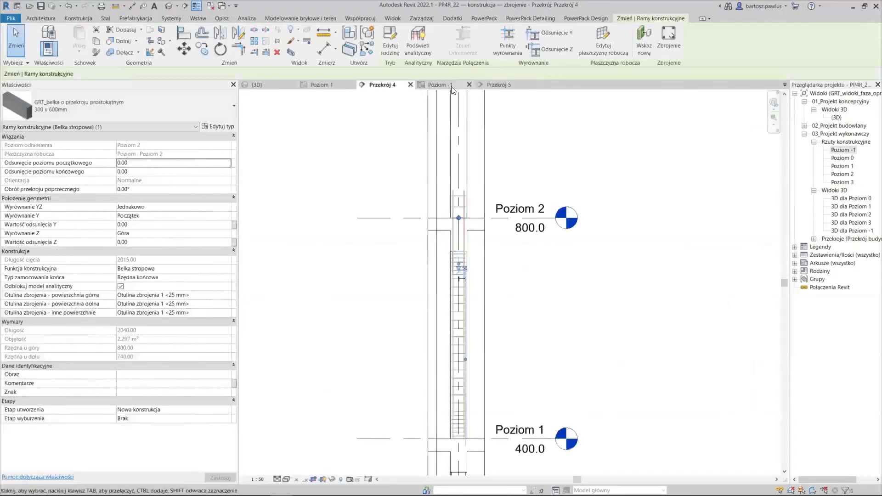
left_click(466, 84)
left_click(470, 85)
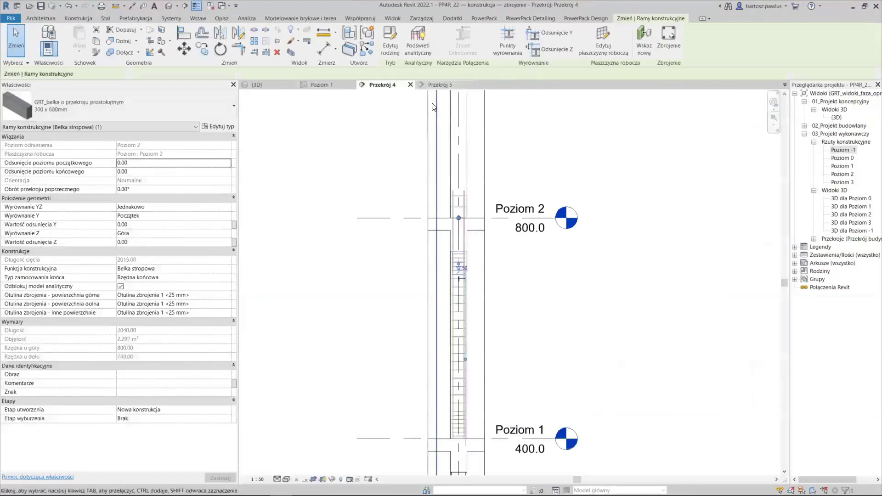
Clear the beam selection and select the Przekrój 4 section's crop region.
scroll(453, 228, "up", 3)
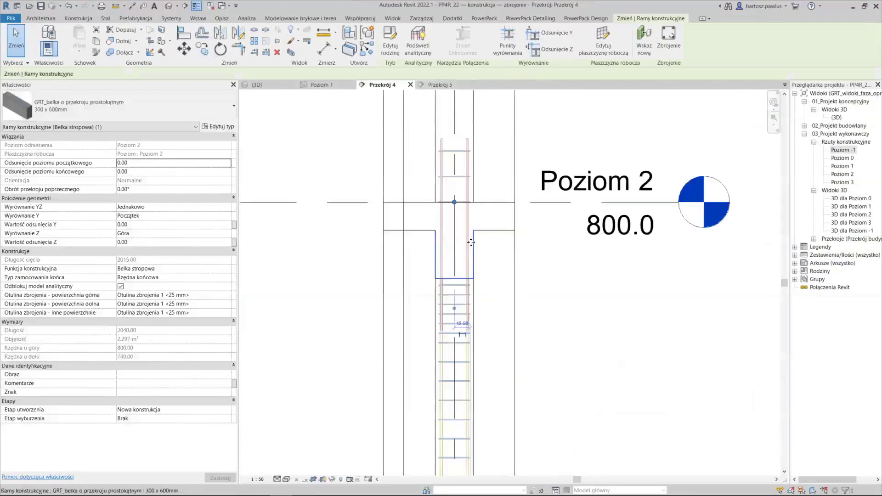
scroll(465, 248, "up", 2)
key("Escape")
scroll(465, 248, "up", 2)
scroll(433, 245, "down", 3)
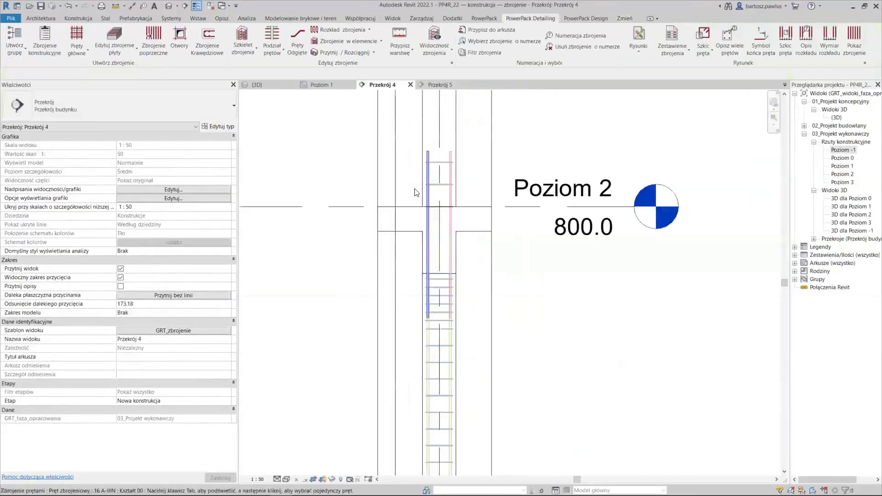
scroll(414, 192, "down", 2)
left_click(385, 158)
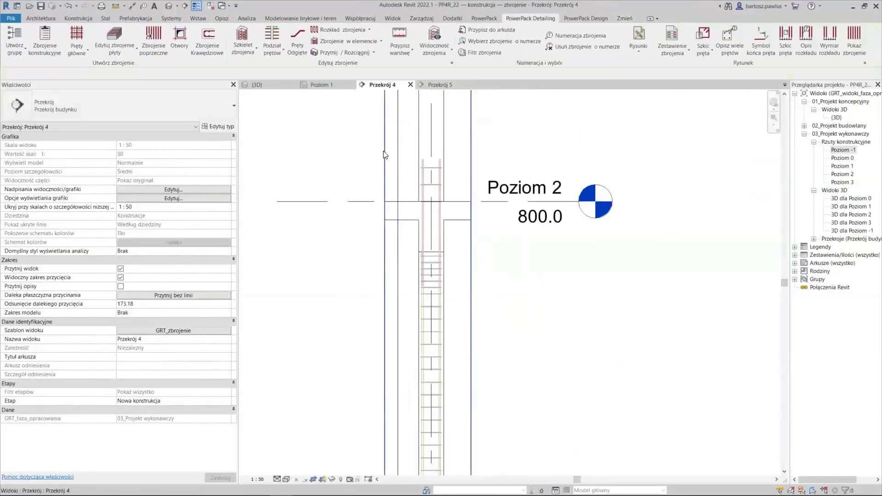
On Poziom 1, split section 4's line and drag it down to the lower grid line.
left_click(317, 85)
scroll(457, 276, "up", 1)
scroll(455, 257, "up", 1)
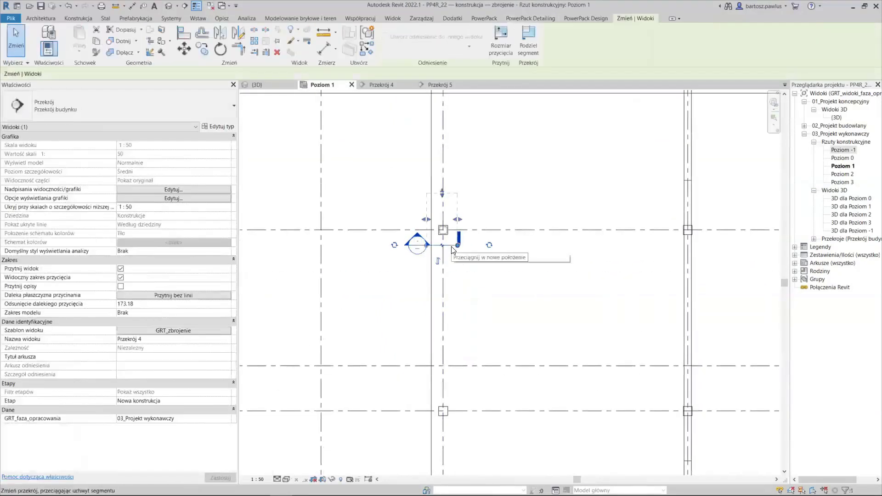
left_click(454, 246)
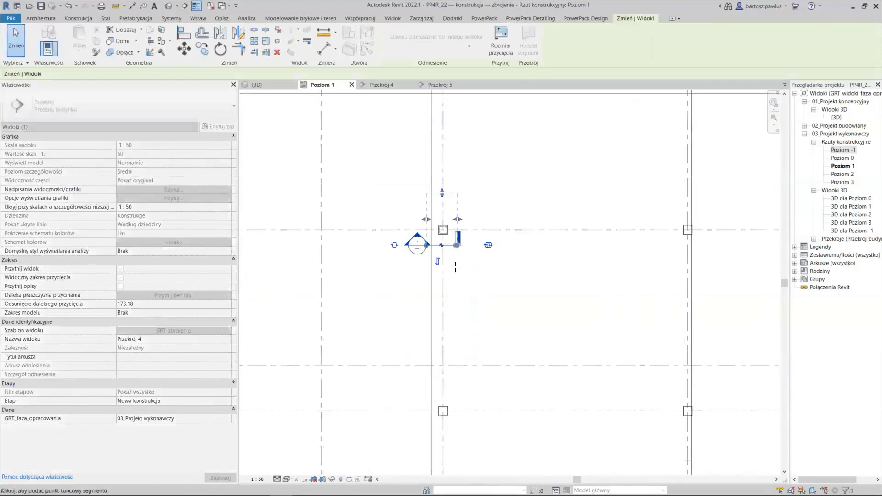
left_click(448, 248)
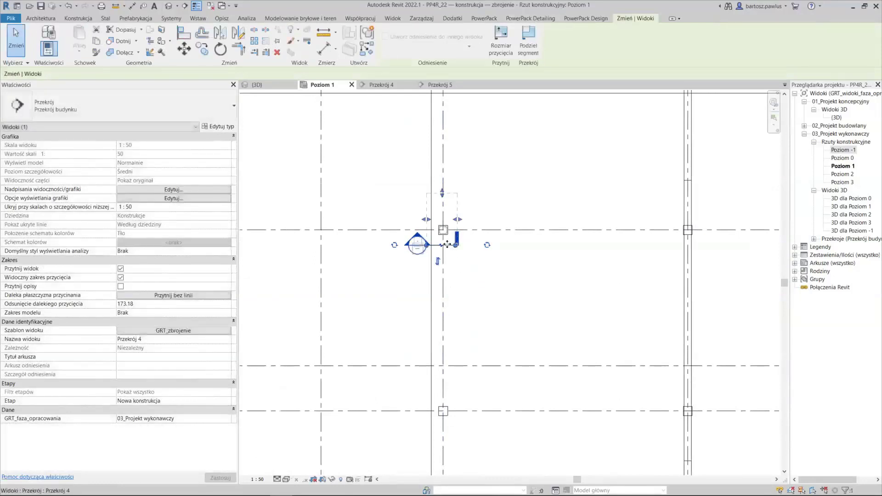
left_click_drag(449, 418, 449, 417)
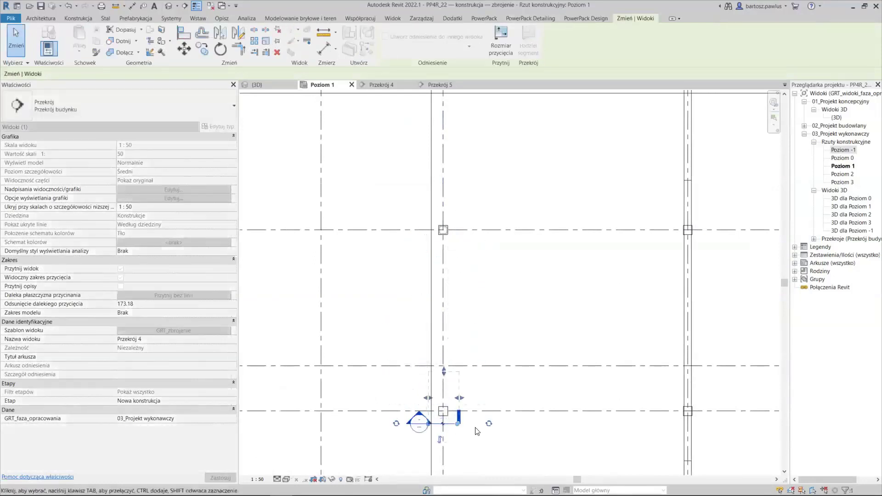
key("Escape")
Select the moved section and reopen the updated Przekrój 4 view.
left_click(442, 429)
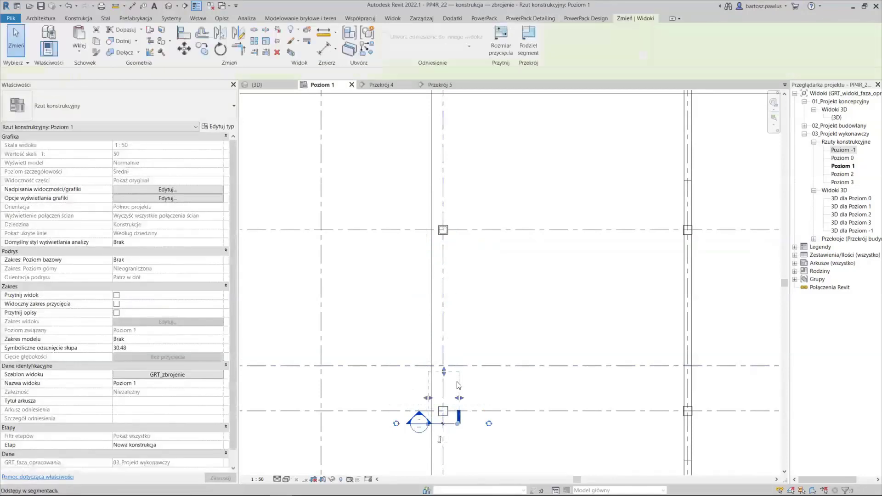
left_click(379, 85)
scroll(409, 225, "up", 2)
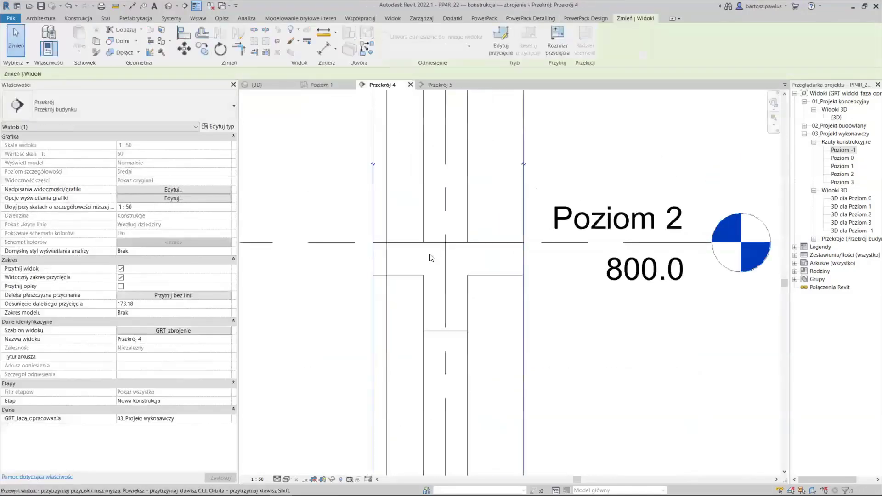
key("Escape")
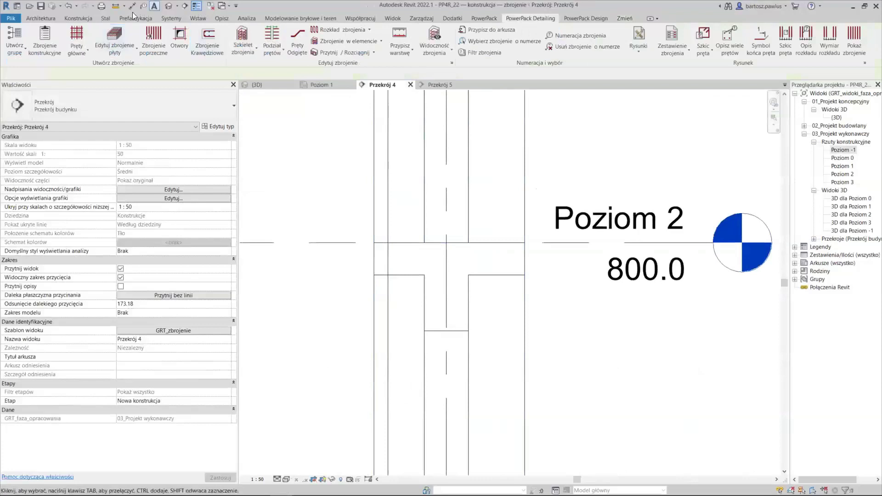
Select the beam in Przekrój 4 and frame the section for reinforcement.
left_click(78, 18)
left_click(455, 331)
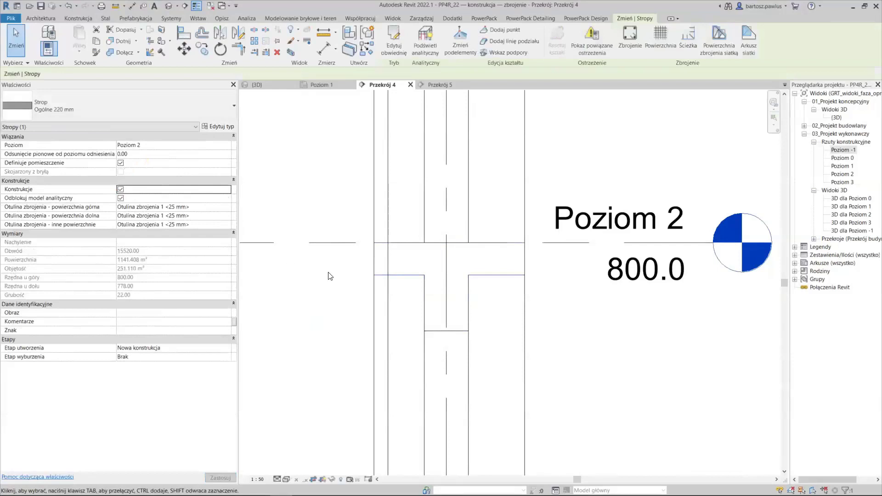
left_click(494, 298)
middle_click_drag(533, 272, 494, 262)
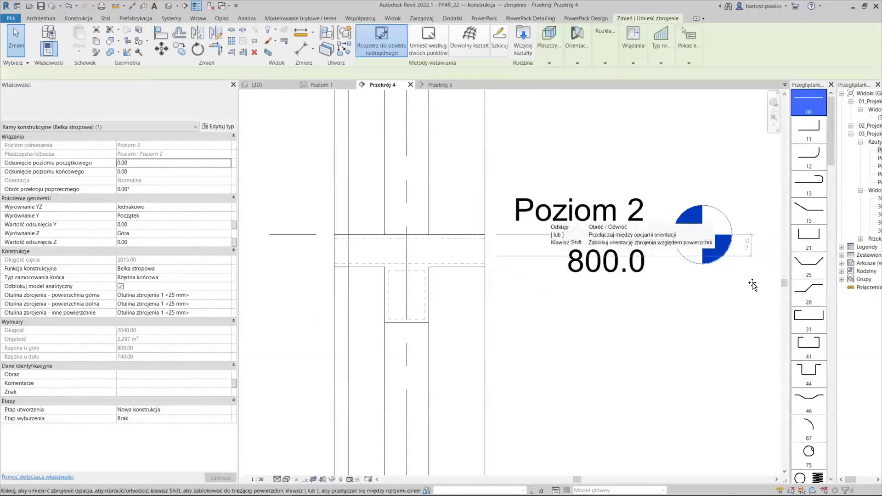
scroll(781, 361, "down", 2)
scroll(813, 455, "down", 3)
scroll(817, 464, "down", 2)
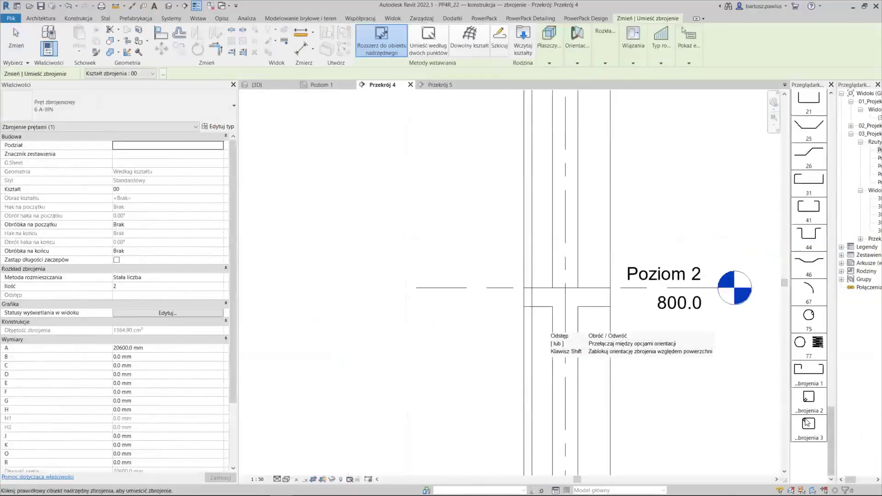
Place the Kształt zbrojenia 1 stirrup shape inside the beam section.
left_click(805, 377)
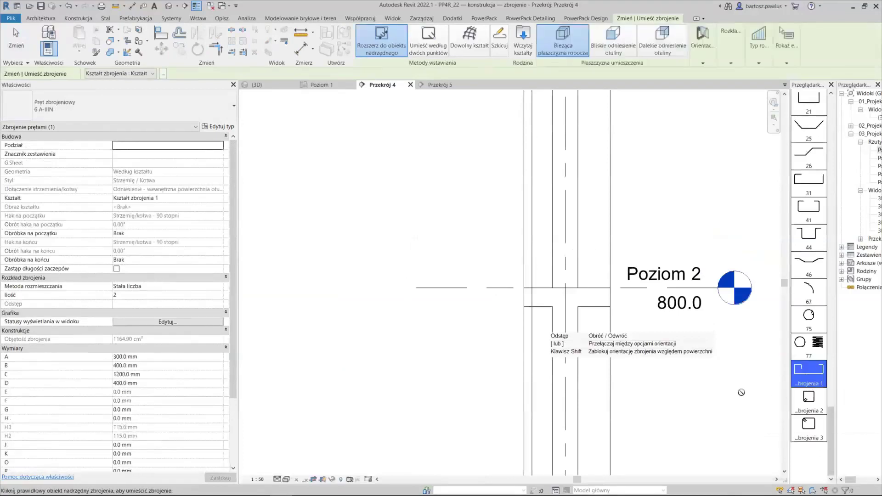
scroll(584, 334, "up", 2)
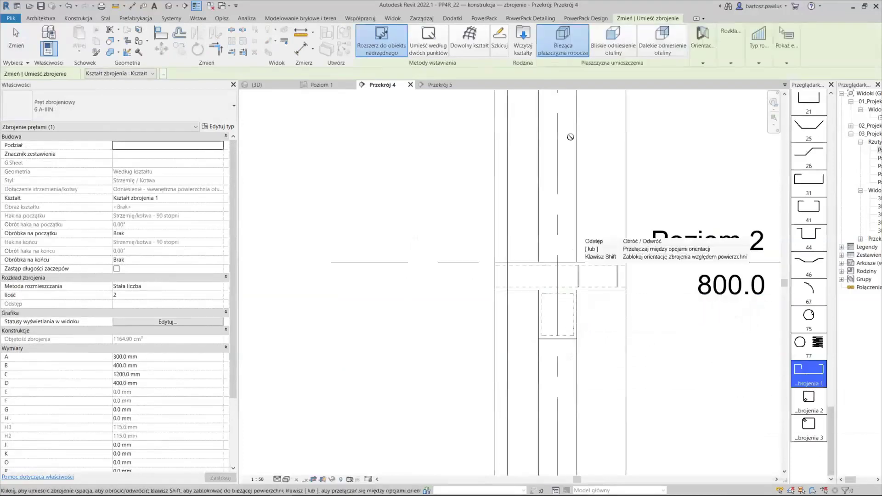
left_click(705, 40)
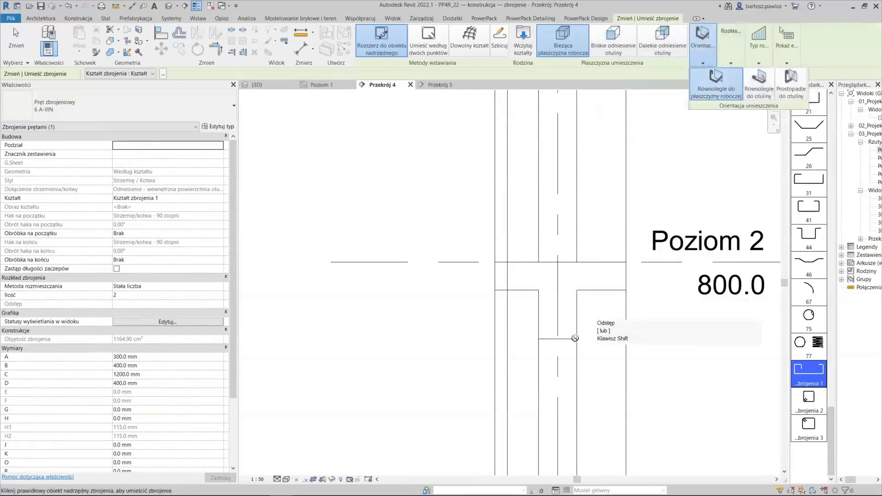
scroll(572, 297, "up", 1)
scroll(574, 293, "up", 2)
scroll(574, 293, "up", 1)
scroll(492, 271, "up", 1)
left_click(495, 276)
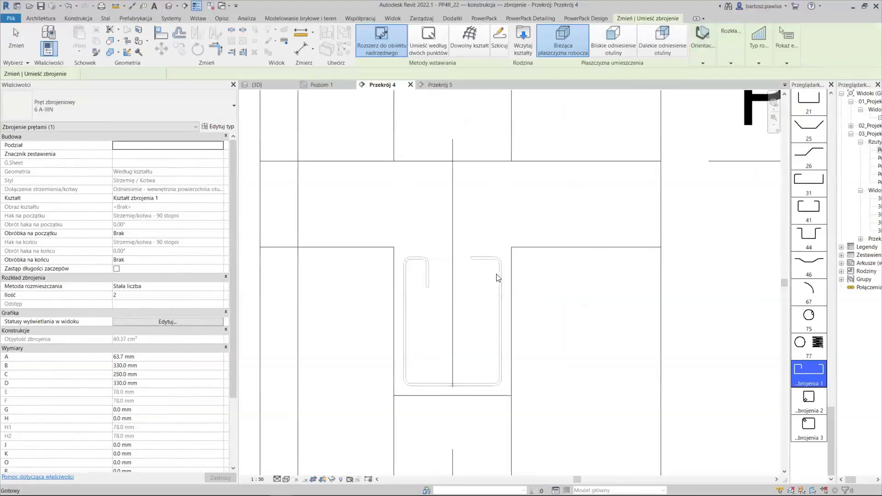
key("Escape")
Change the placed stirrup's bar type from 6 A-IIIN to 8 A-IIIN.
left_click(499, 268)
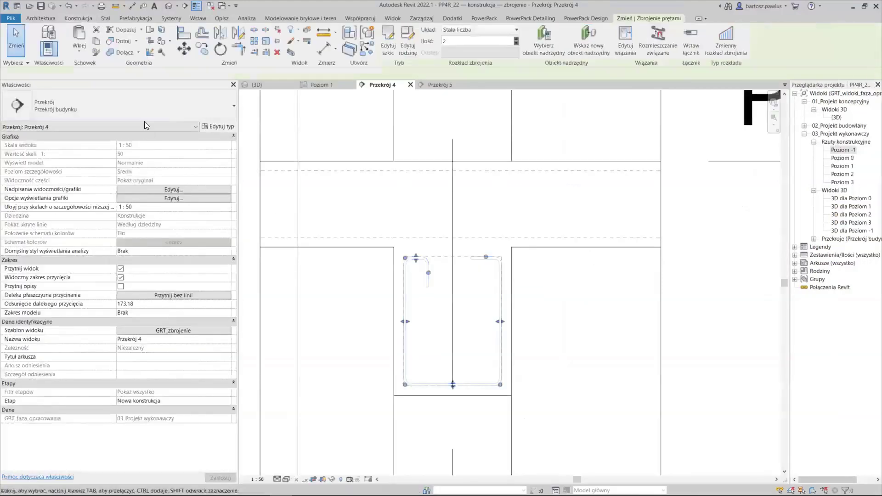
left_click(136, 104)
left_click(42, 161)
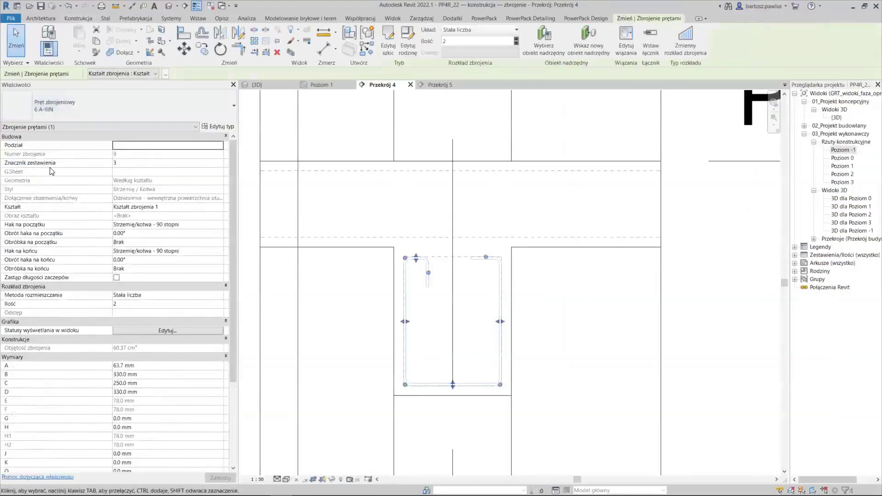
Restart and cancel rebar placement, then check the beam's properties.
key("c")
key("s")
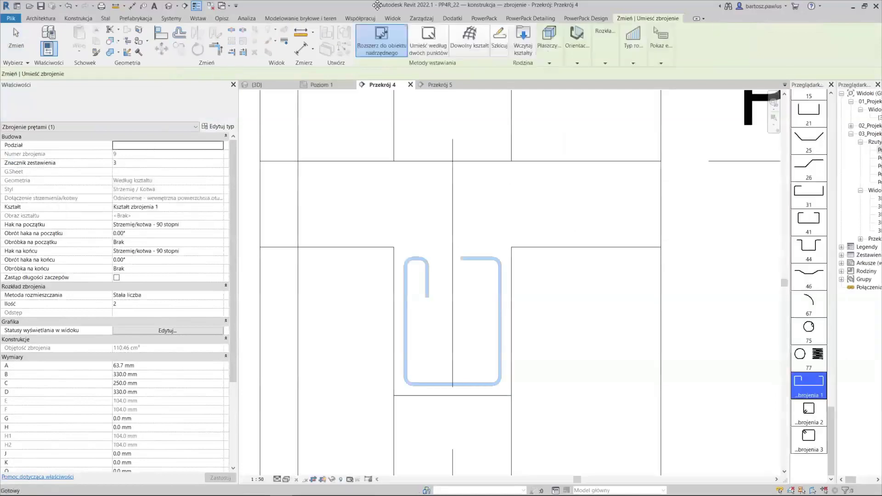
key("Escape")
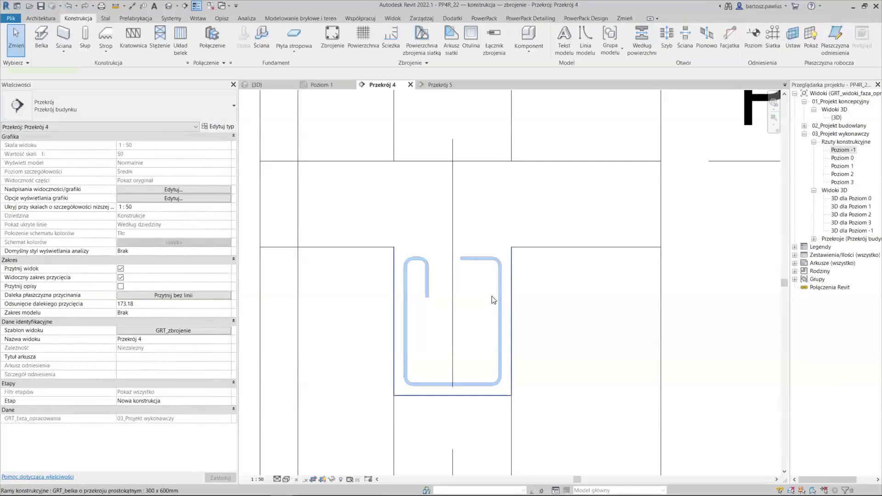
left_click(501, 288)
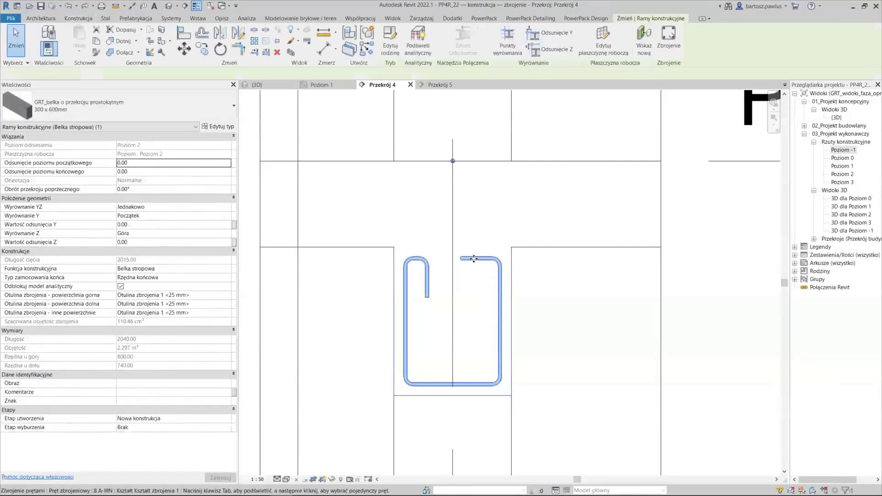
key("Escape")
scroll(469, 260, "up", 2)
Stretch both stirrup legs upward to 550 mm height.
left_click(517, 301)
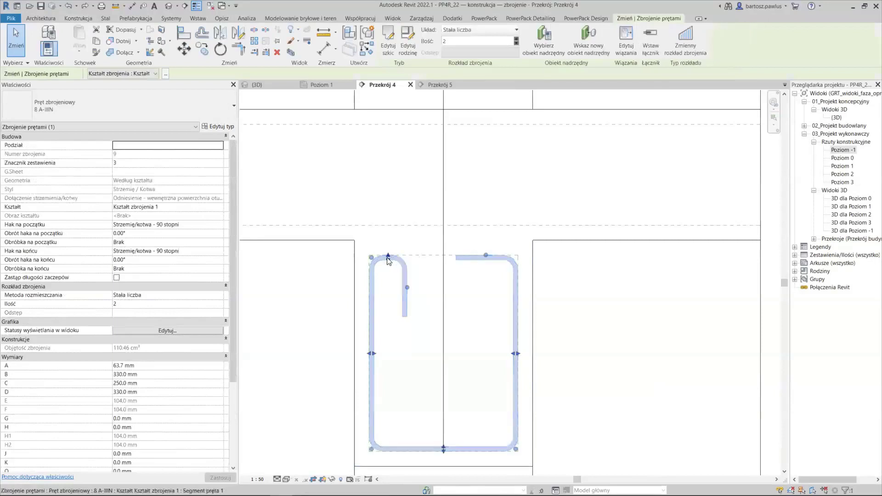
left_click_drag(389, 259, 389, 239)
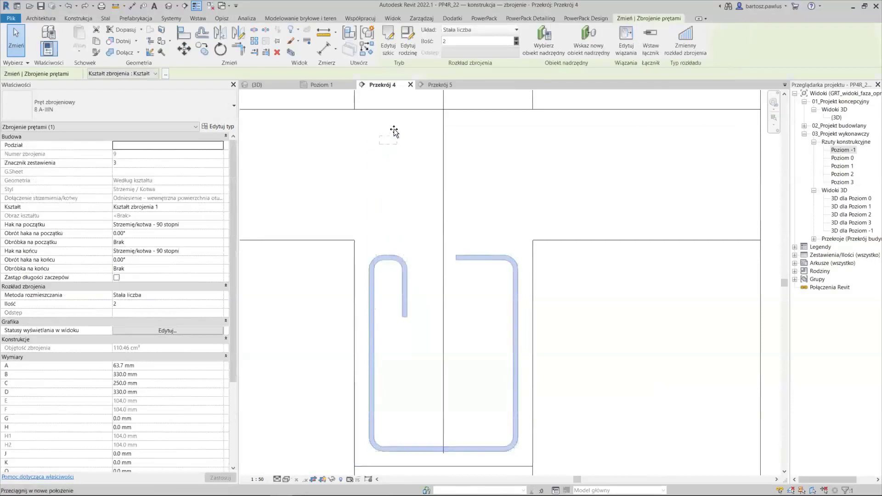
left_click_drag(394, 131, 394, 123)
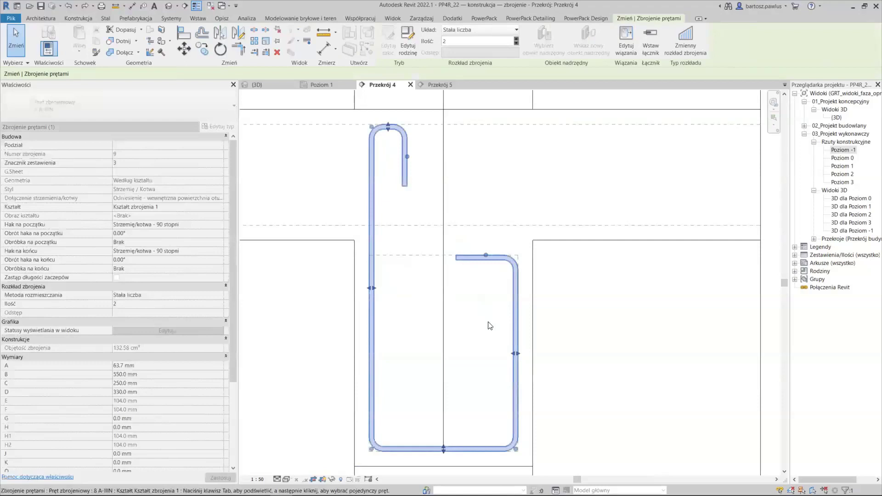
middle_click_drag(467, 294, 478, 347)
left_click_drag(476, 311, 480, 180)
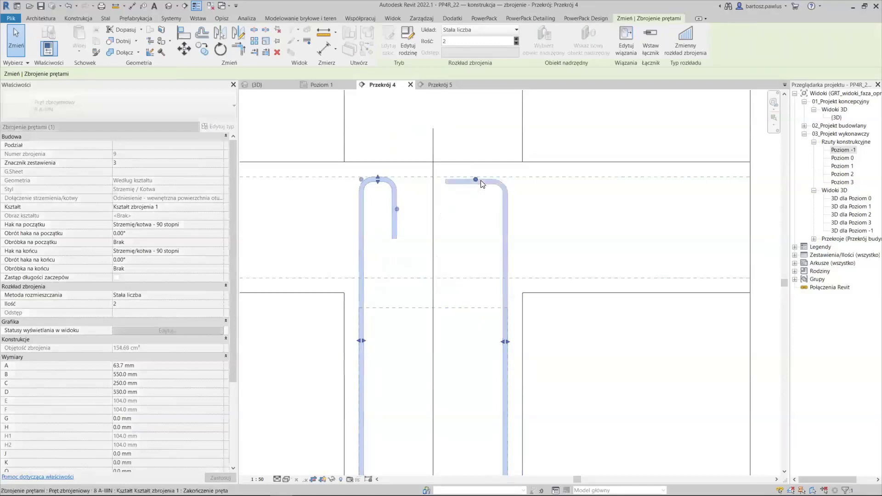
Extend the top bar into a single closed loop about 250 mm wide.
left_click_drag(402, 214, 436, 203)
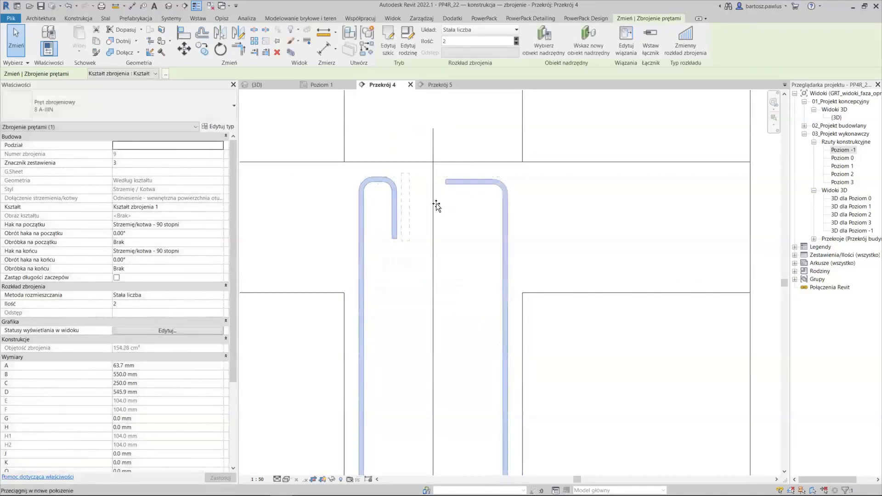
left_click_drag(510, 208, 505, 210)
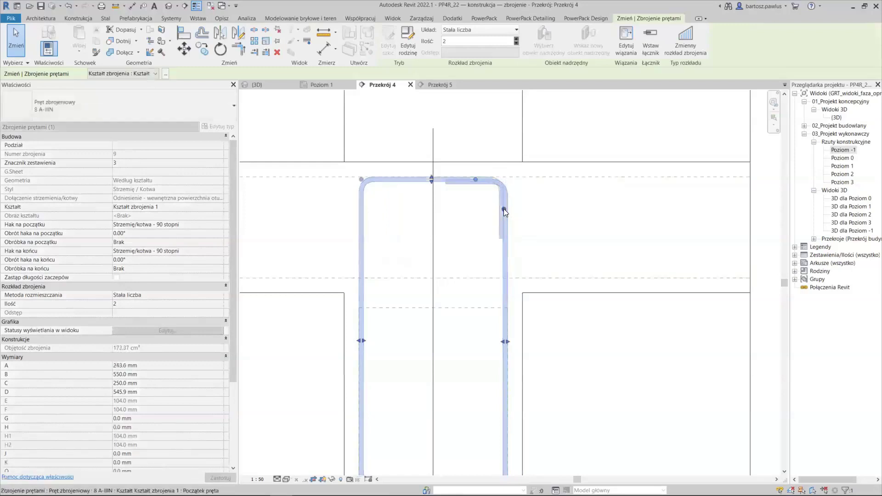
scroll(504, 208, "up", 2)
scroll(504, 207, "up", 2)
left_click_drag(506, 208, 512, 207)
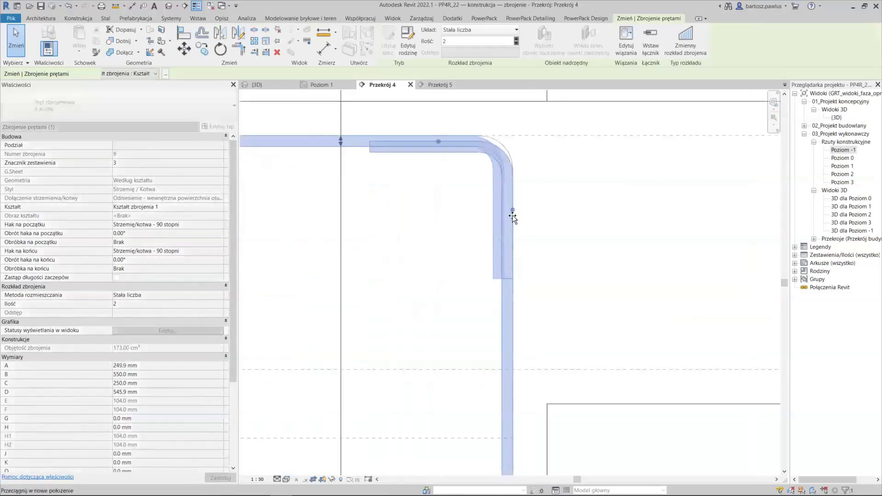
left_click_drag(443, 144, 438, 135)
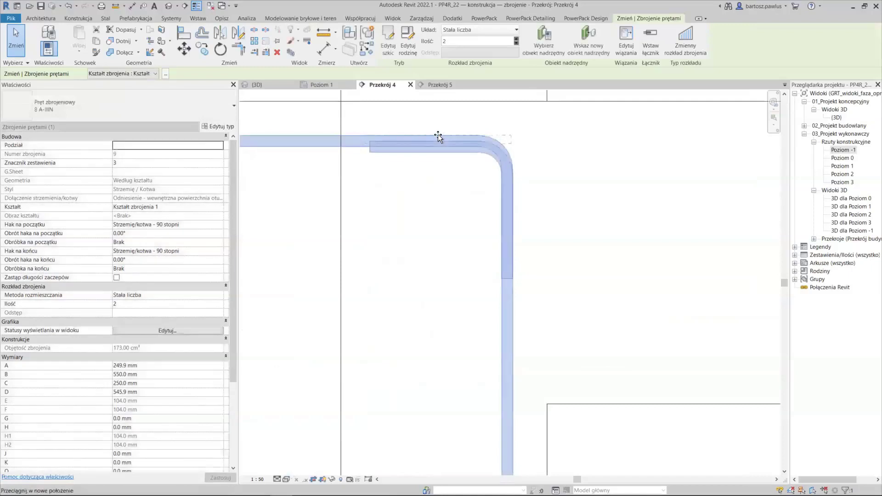
scroll(502, 211, "down", 2)
scroll(543, 223, "down", 1)
scroll(540, 243, "down", 1)
scroll(535, 253, "up", 2)
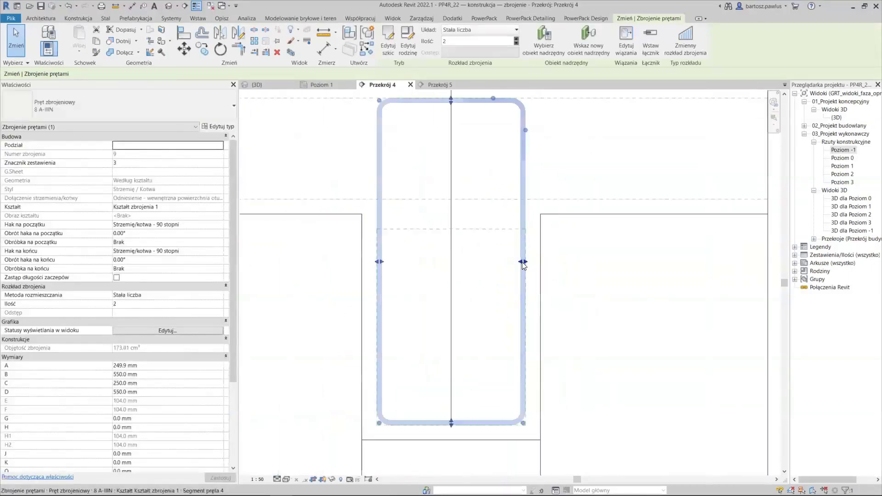
scroll(528, 266, "up", 2)
scroll(527, 272, "up", 2)
scroll(512, 278, "down", 3)
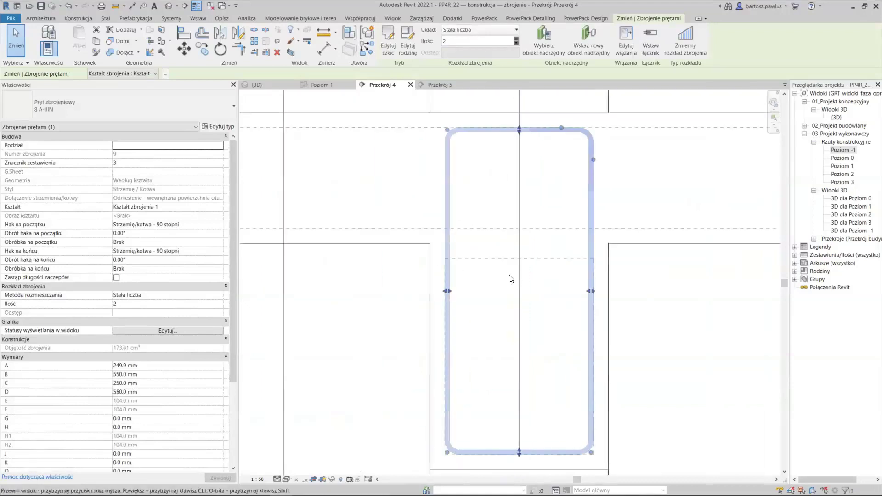
scroll(509, 276, "down", 1)
key("Escape")
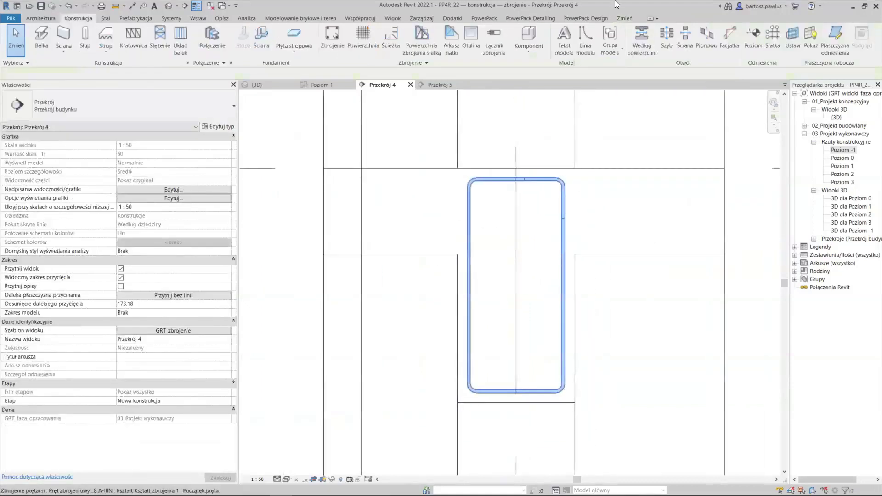
Lay out stirrups at Maksymalny odstęp 150 mm (136 bars) and show the 3D view.
key("ctrl+Left")
left_click(492, 29)
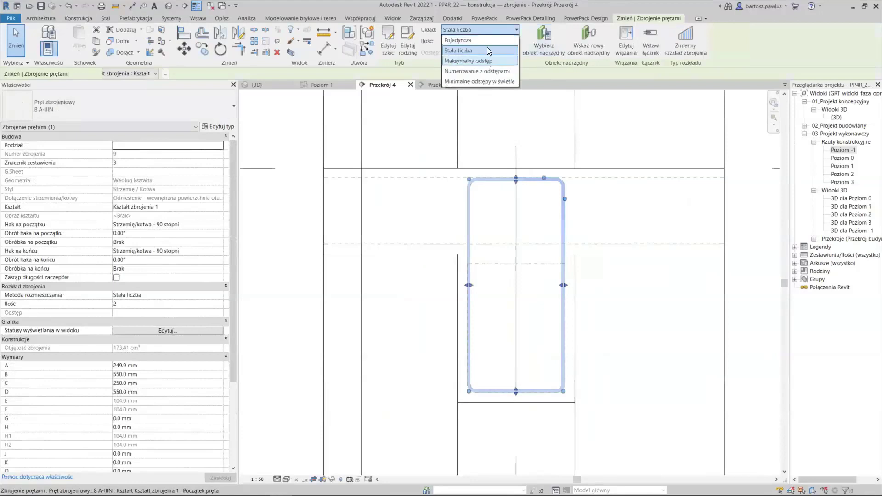
left_click(480, 60)
type("150")
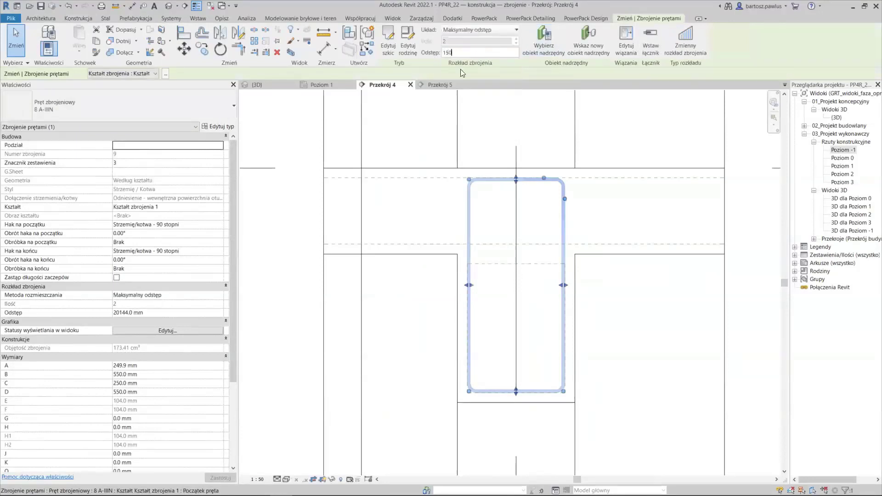
key("Return")
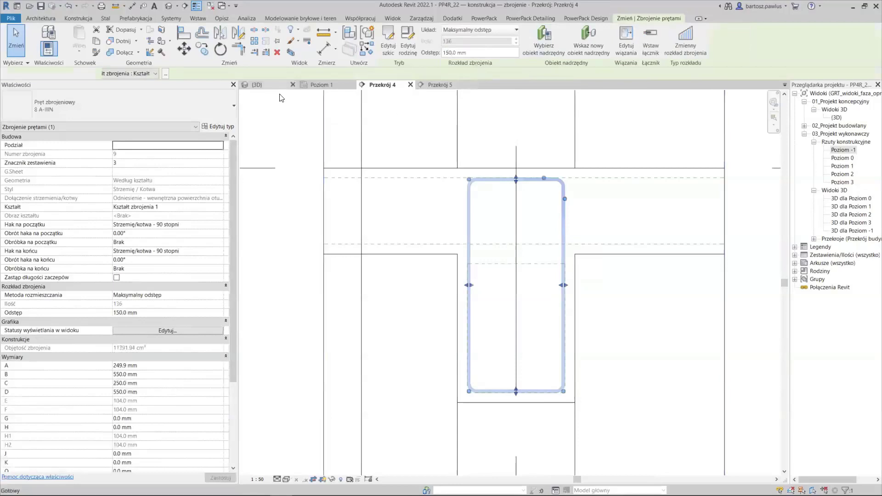
left_click(257, 85)
Set PowerPack rebar visibility to 3D SOLID so the stirrups show as solid bars.
left_click(507, 327)
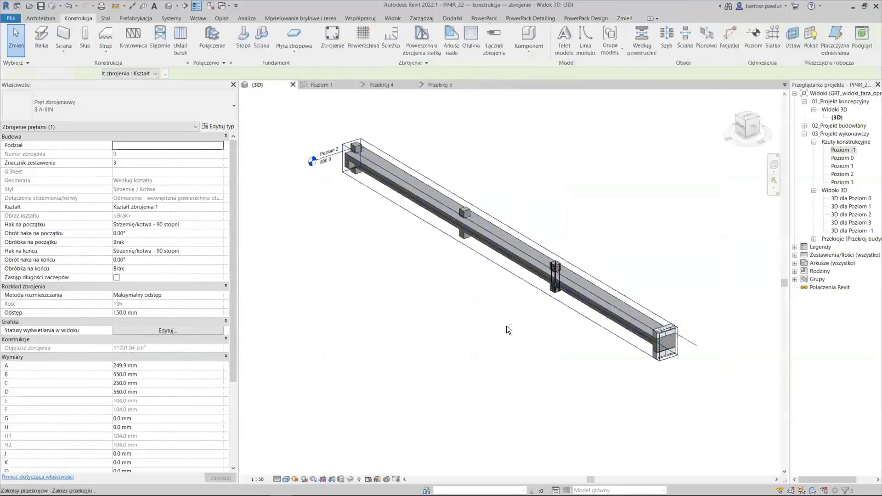
left_click(577, 238)
scroll(547, 289, "up", 2)
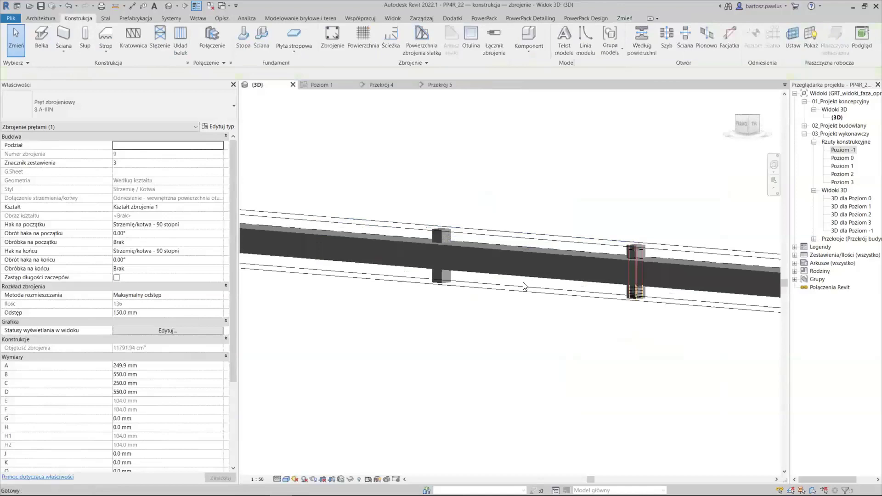
key("Escape")
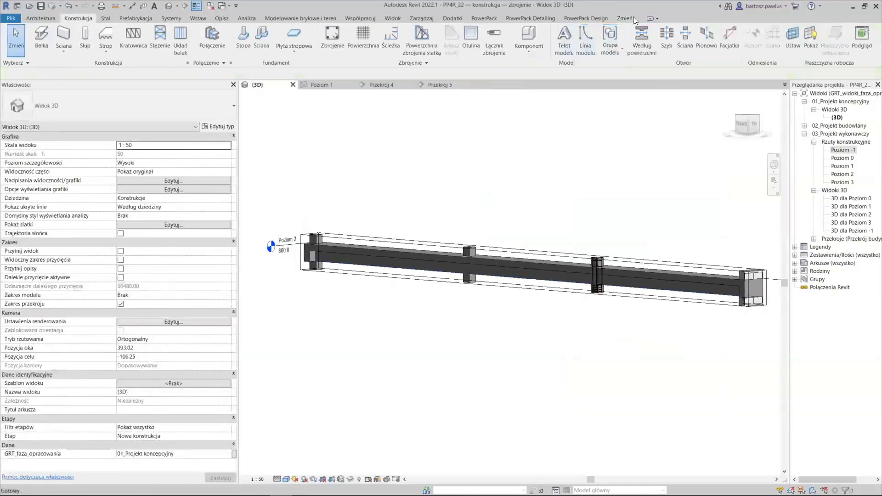
left_click(521, 19)
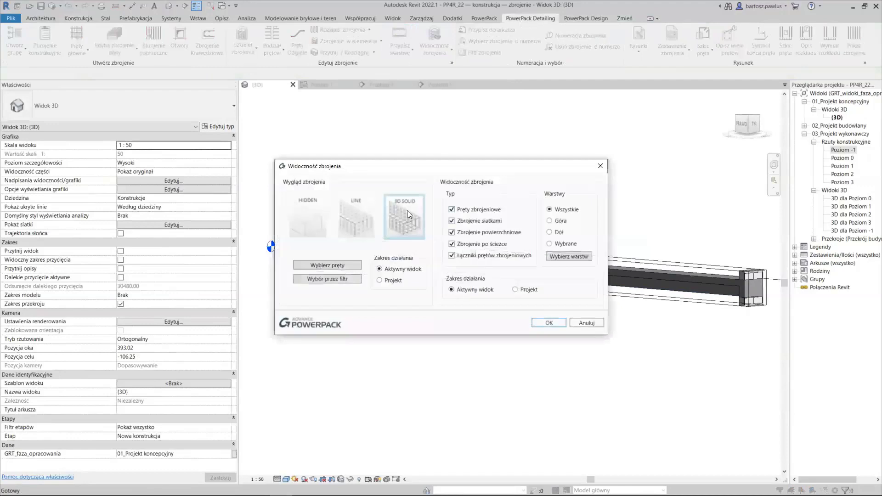
left_click(556, 324)
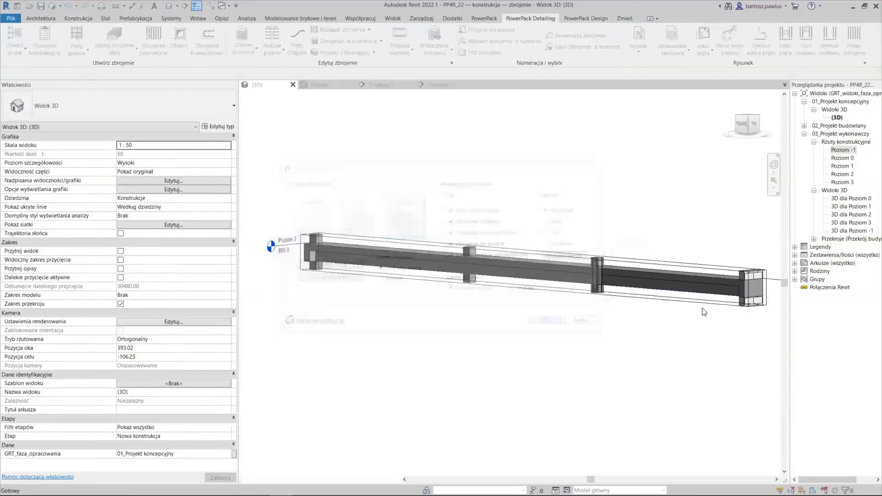
scroll(647, 270, "up", 3)
scroll(647, 270, "down", 2)
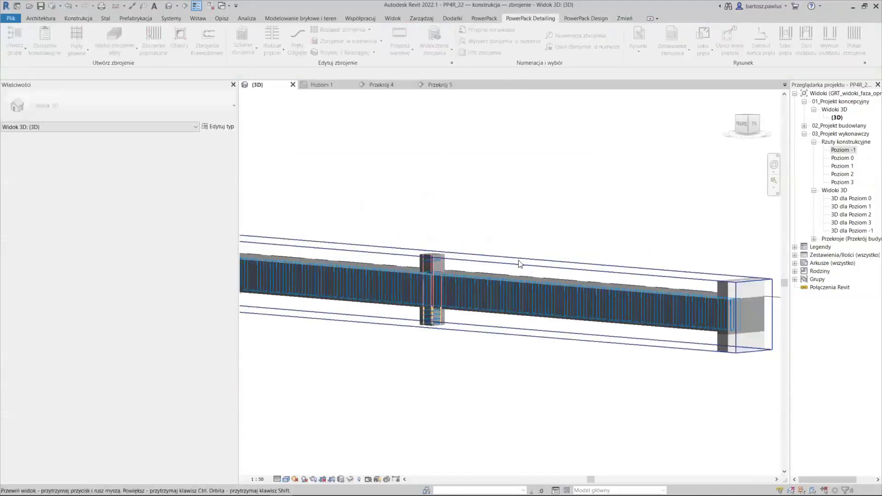
scroll(631, 273, "up", 4)
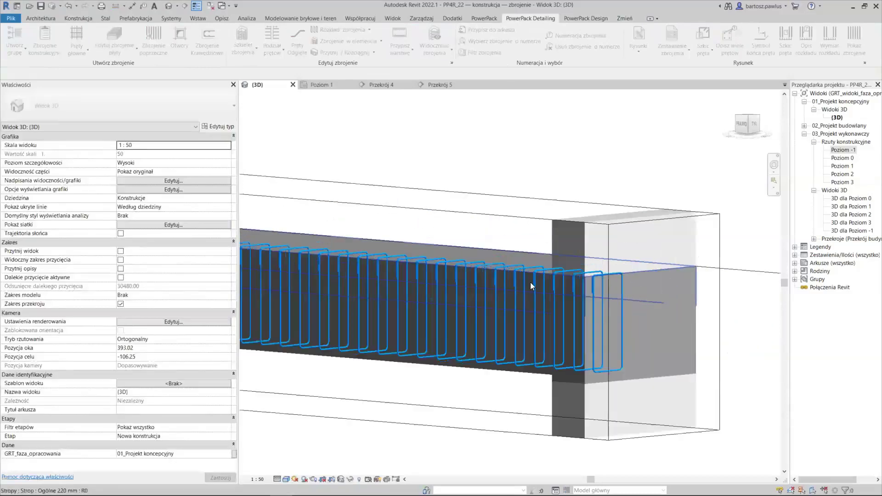
scroll(530, 282, "up", 2)
mouse_move(476, 293)
middle_mouse_down()
mouse_move(411, 313)
mouse_move(539, 274)
middle_mouse_up()
scroll(411, 313, "up", 2)
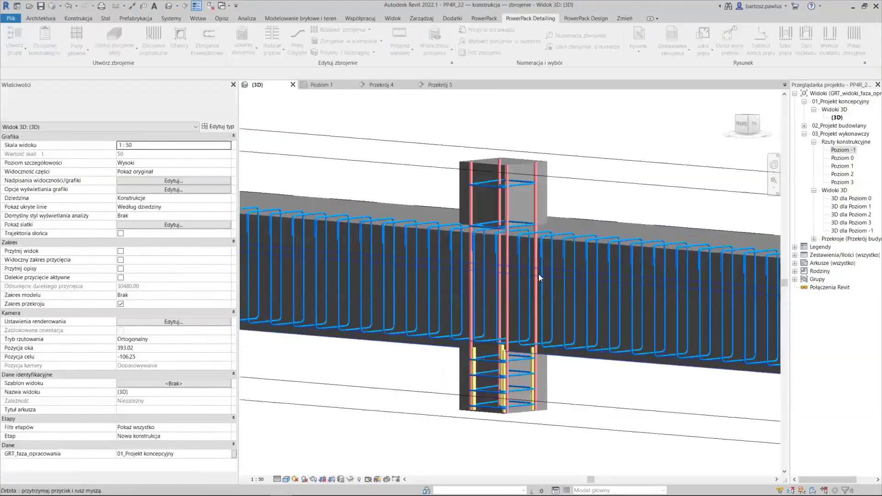
mouse_move(420, 324)
middle_mouse_down()
mouse_move(409, 287)
mouse_move(193, 285)
middle_mouse_up()
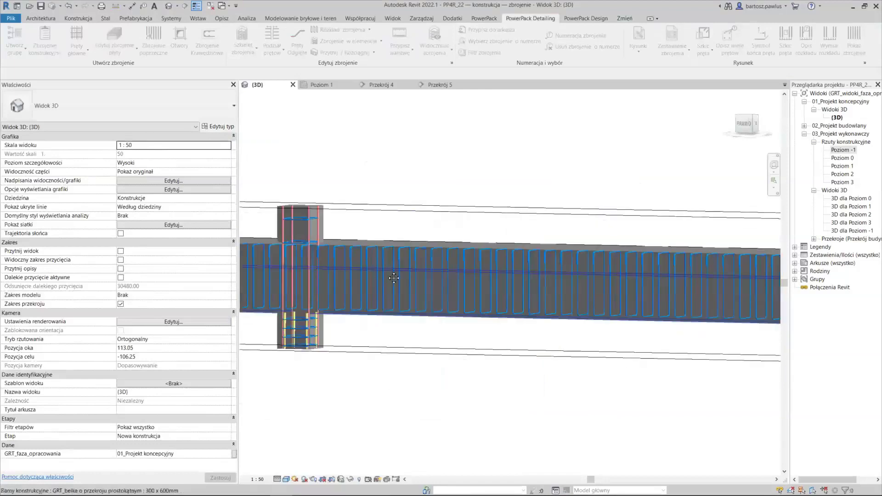
scroll(572, 284, "down", 3)
scroll(619, 271, "down", 3)
mouse_move(619, 271)
middle_mouse_down()
mouse_move(340, 265)
mouse_move(397, 262)
middle_mouse_up()
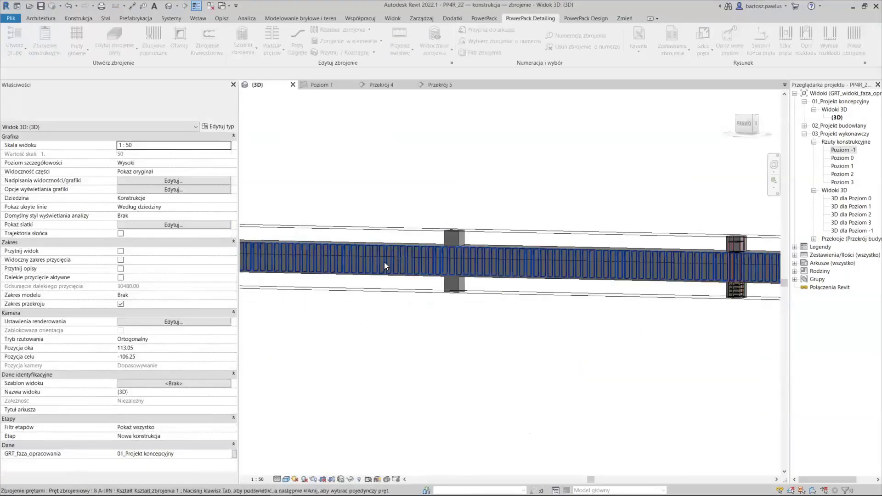
scroll(391, 260, "up", 1)
left_click(393, 257)
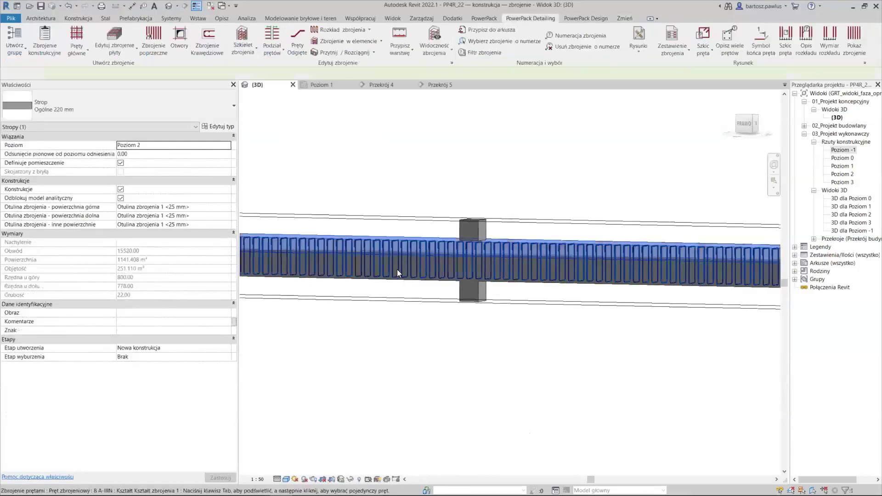
left_click(397, 269)
scroll(408, 272, "down", 1)
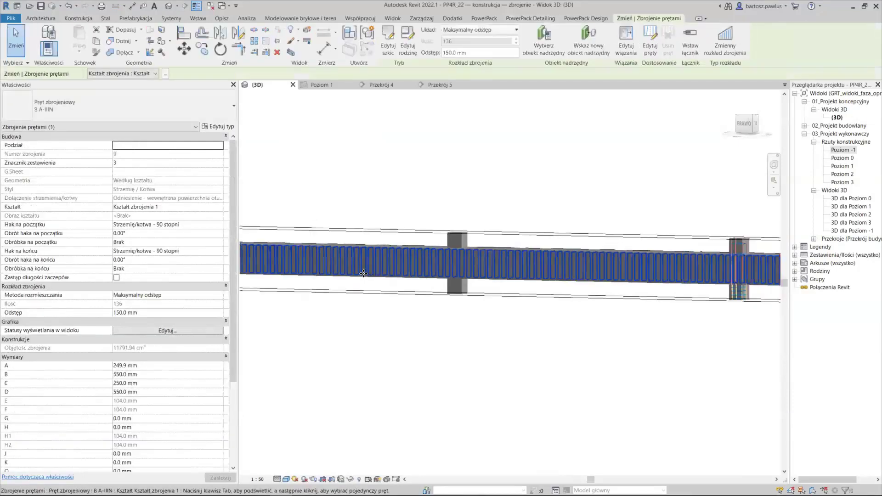
scroll(409, 272, "down", 1)
scroll(554, 318, "down", 1)
scroll(554, 319, "up", 1)
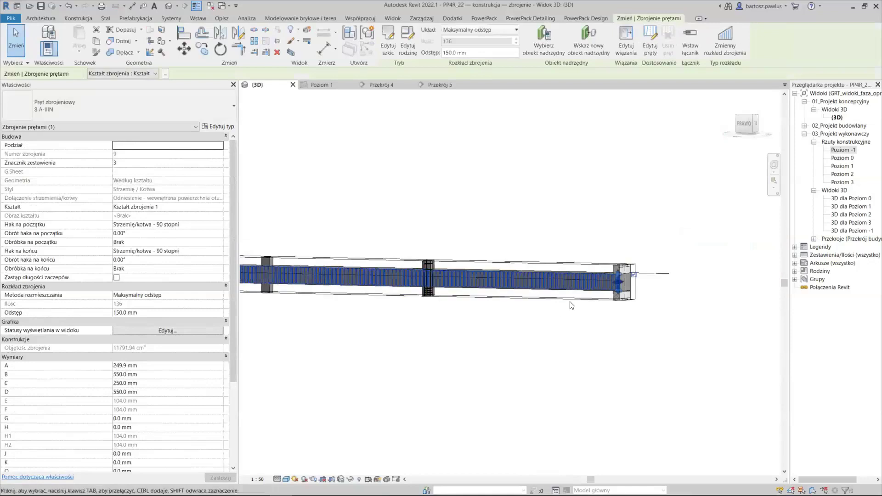
scroll(571, 301, "up", 1)
scroll(607, 281, "up", 1)
middle_click_drag(401, 315, 552, 296)
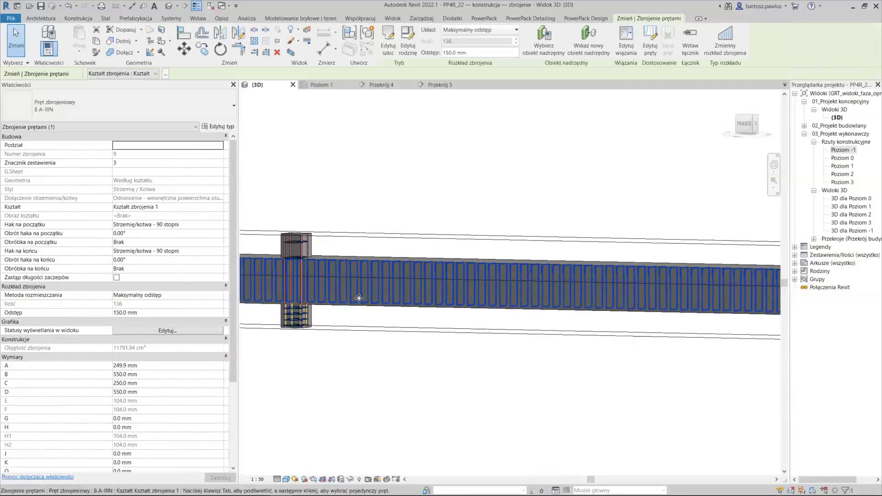
scroll(372, 280, "down", 1)
left_click(436, 194)
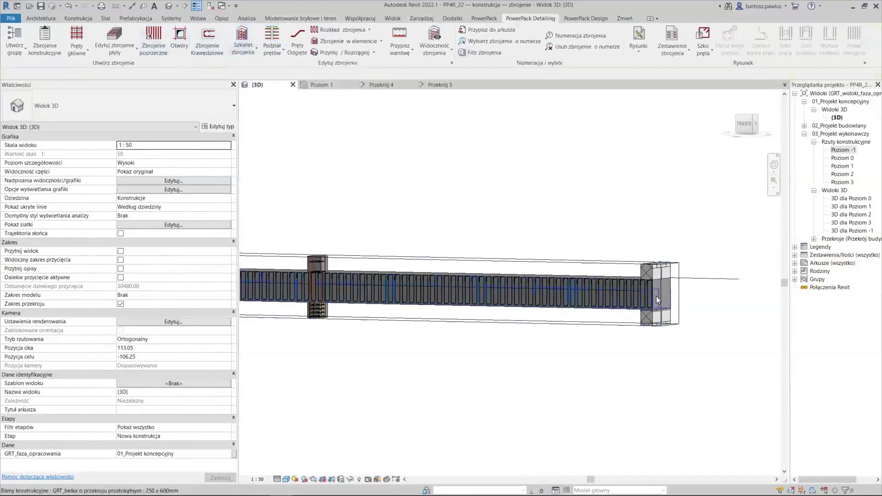
scroll(653, 293, "up", 1)
scroll(646, 284, "up", 1)
scroll(632, 286, "up", 1)
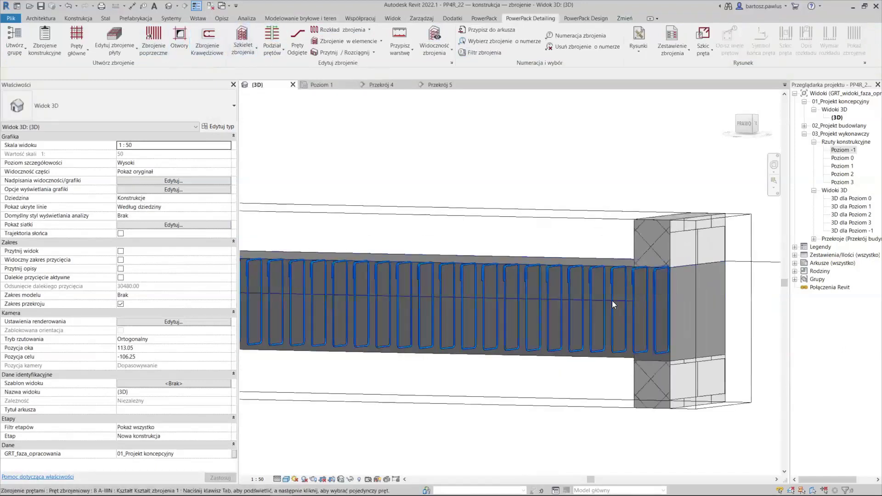
scroll(612, 297, "down", 2)
scroll(616, 299, "up", 2)
middle_click_drag(552, 315, 364, 239)
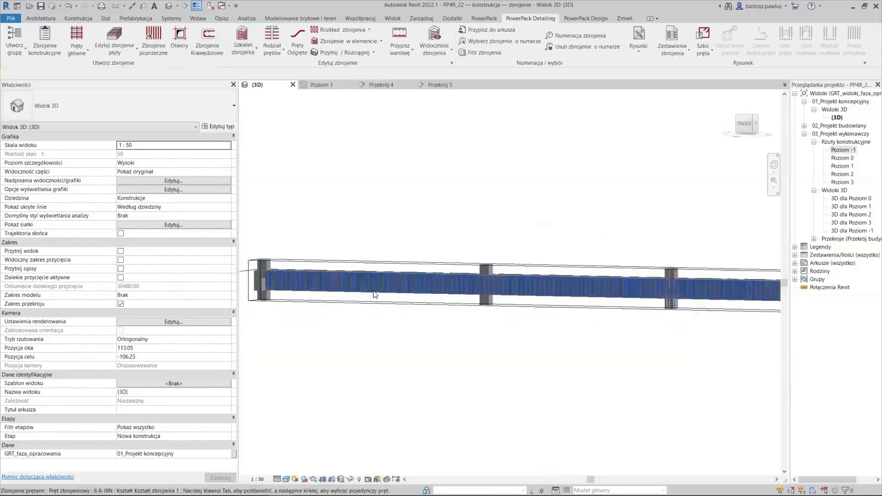
scroll(253, 271, "up", 1)
middle_click_drag(253, 271, 302, 260, "shift")
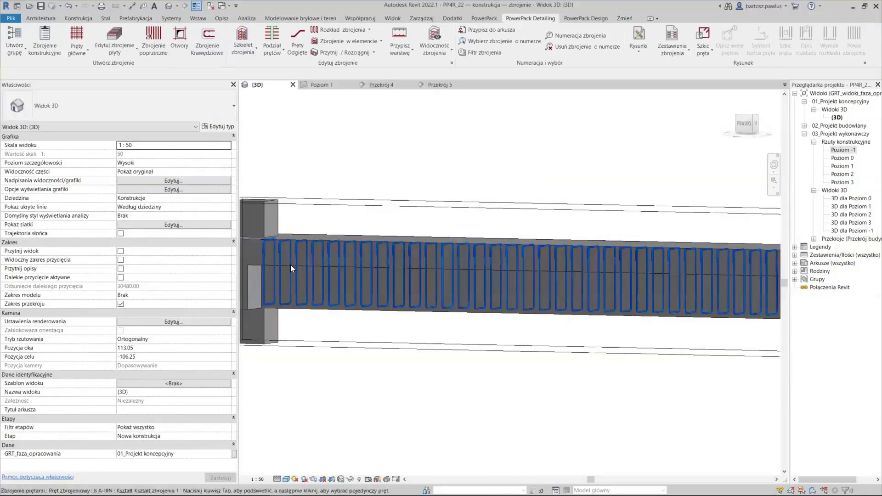
middle_click_drag(405, 296, 337, 303)
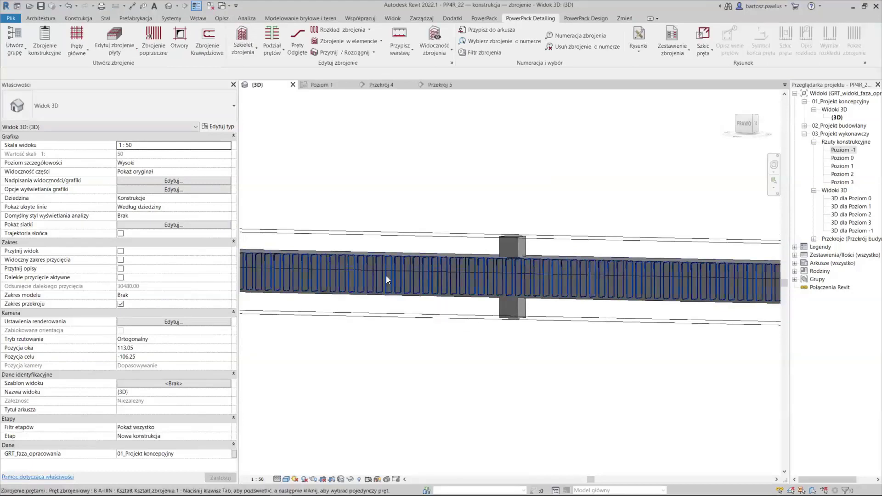
Place shape 00 bottom bars in Przekrój 4, oriented perpendicular to cover.
left_click(322, 85)
left_click(379, 85)
middle_click_drag(478, 383, 421, 343)
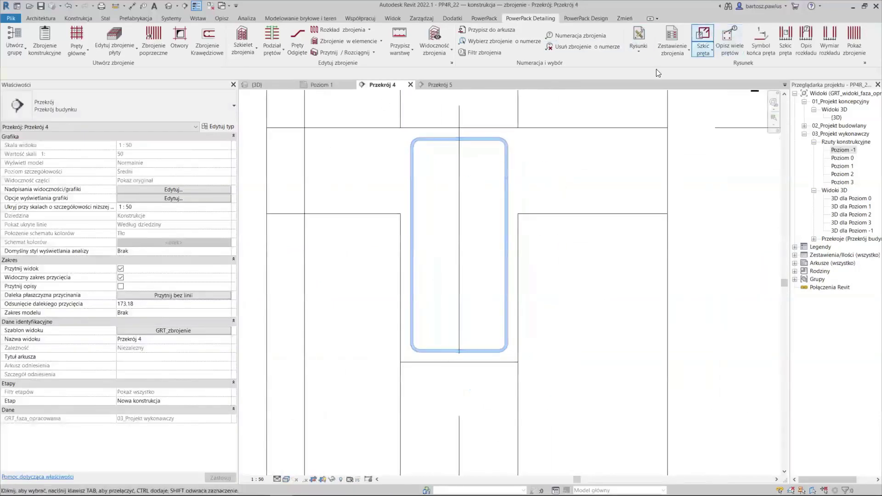
left_click(83, 18)
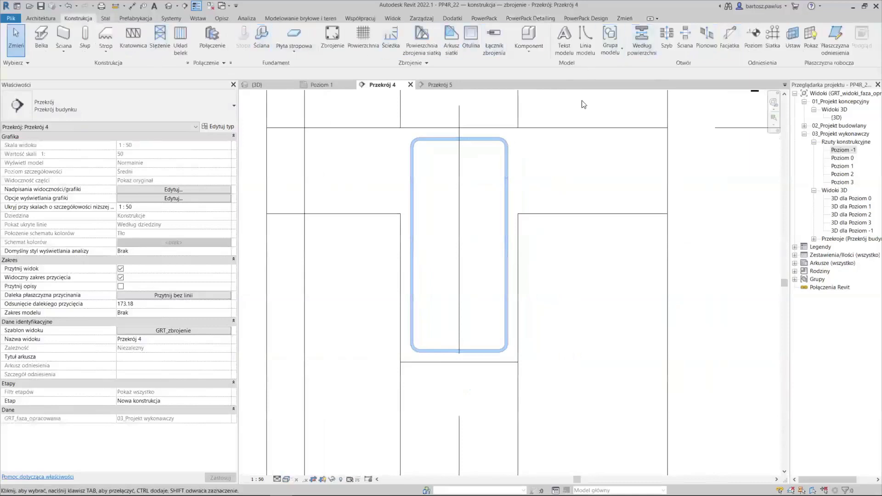
left_click(519, 235)
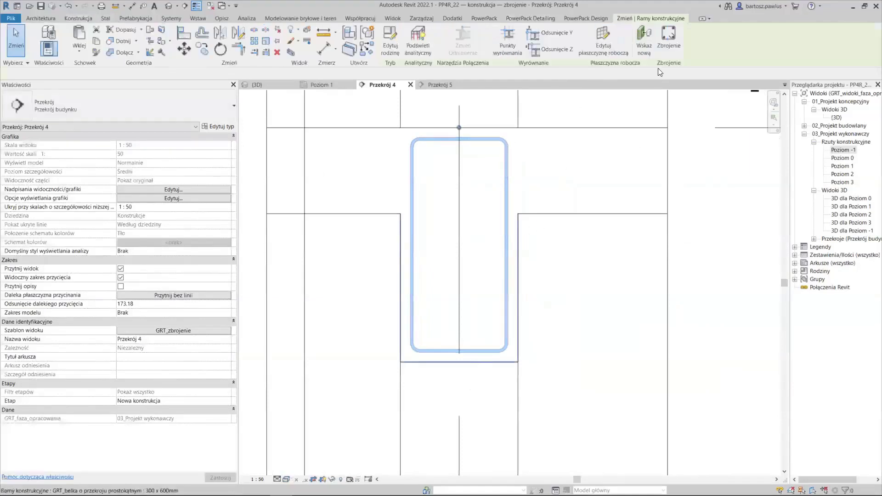
left_click(658, 35)
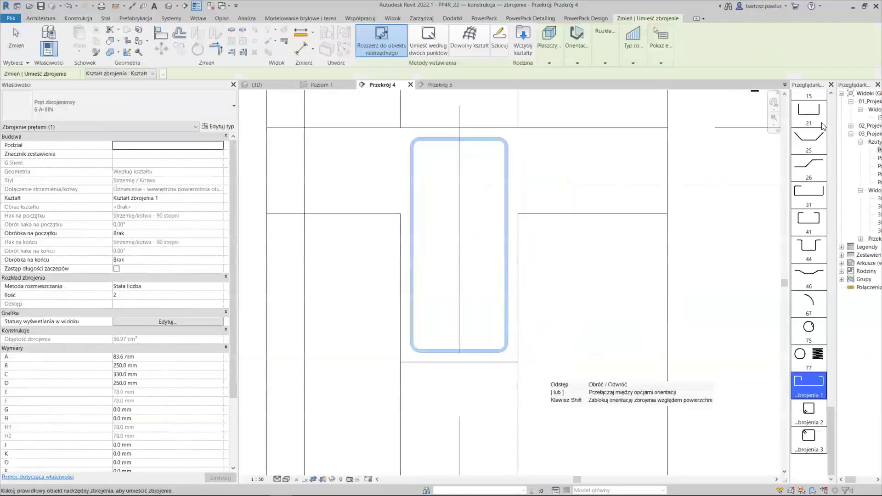
scroll(816, 120, "up", 3)
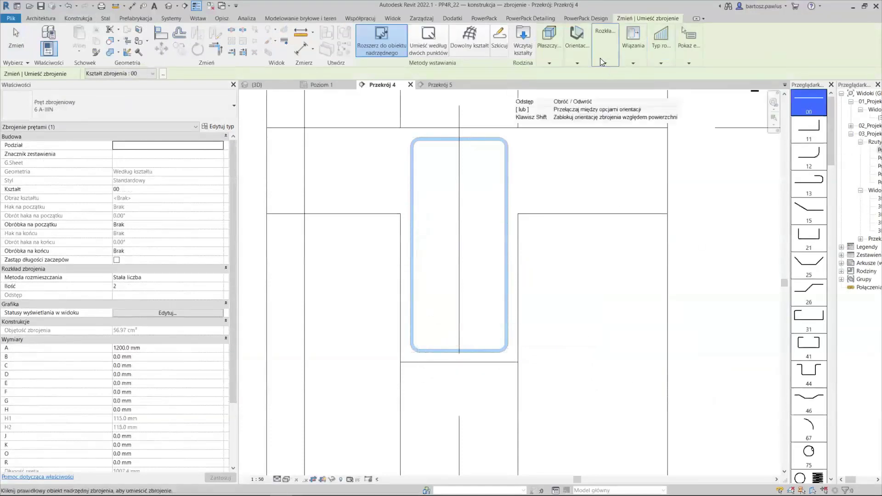
left_click(577, 63)
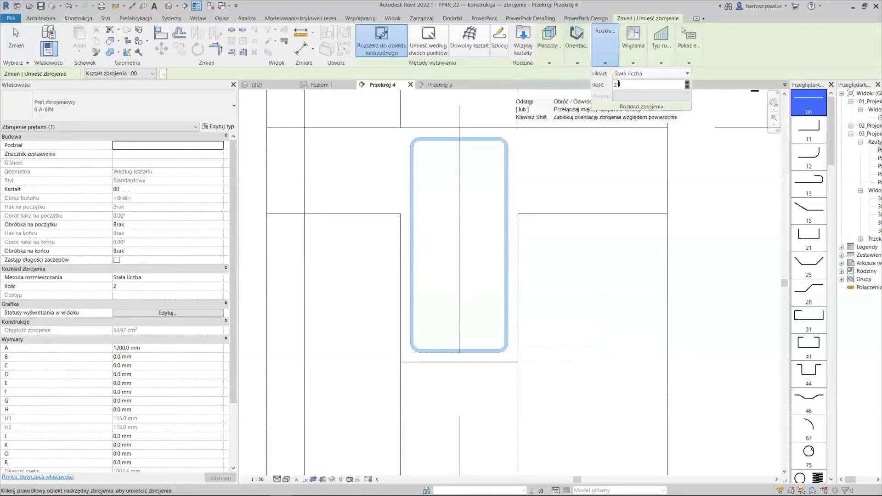
mouse_move(666, 87)
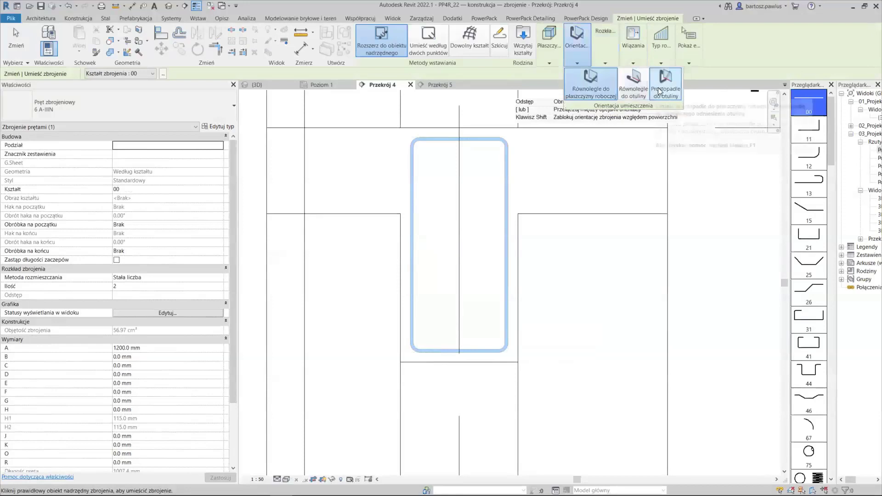
left_click(659, 92)
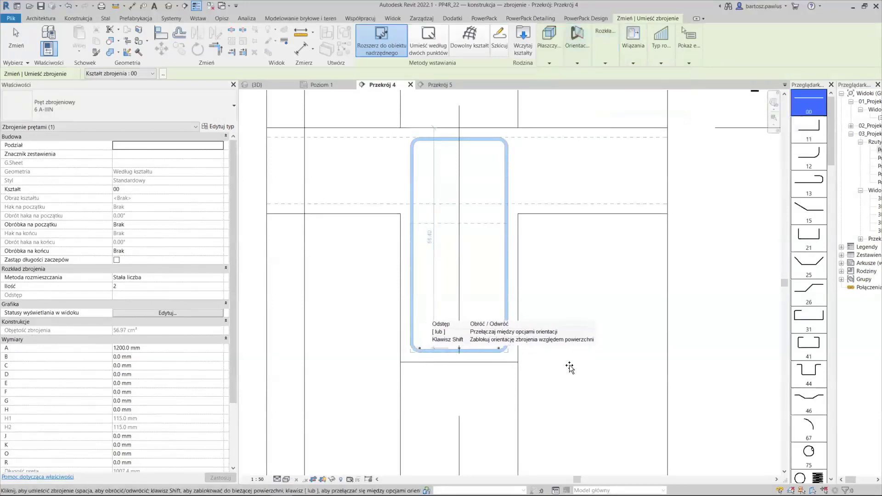
scroll(438, 352, "up", 2)
left_click(437, 351)
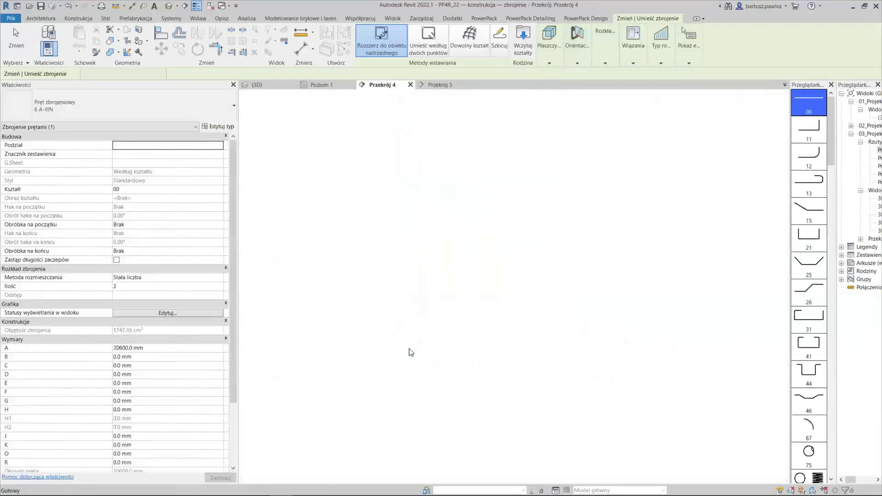
key("Escape")
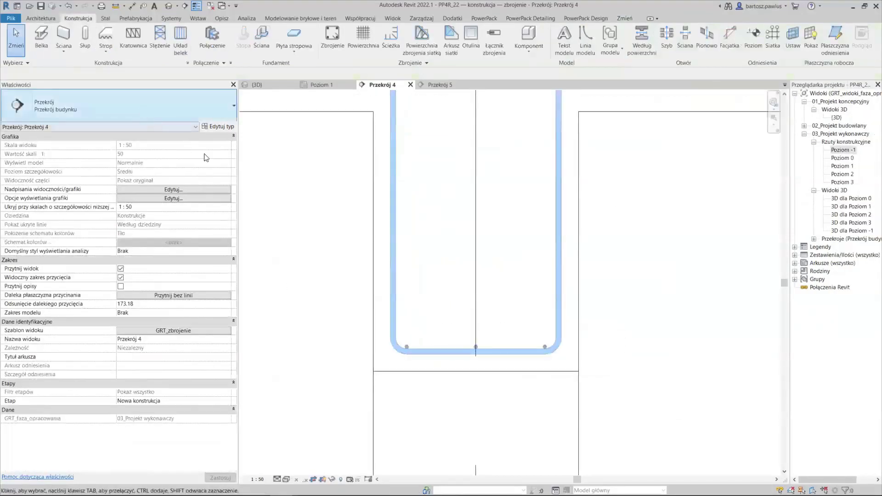
Change the three bottom bars to 25 A-IIIN.
left_click(413, 342)
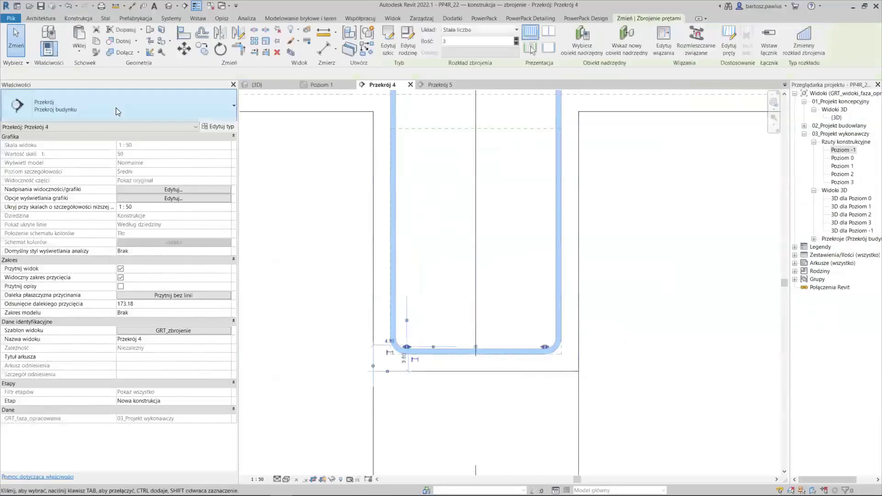
left_click(117, 108)
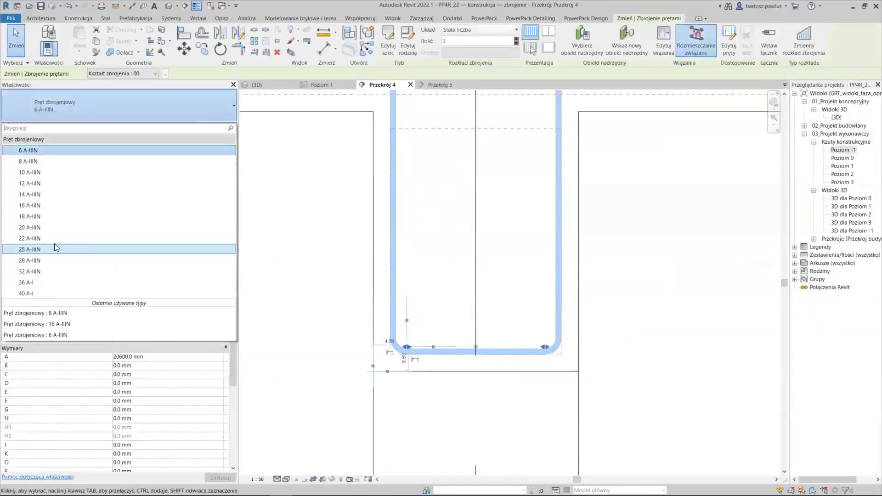
left_click(54, 248)
left_click(602, 303)
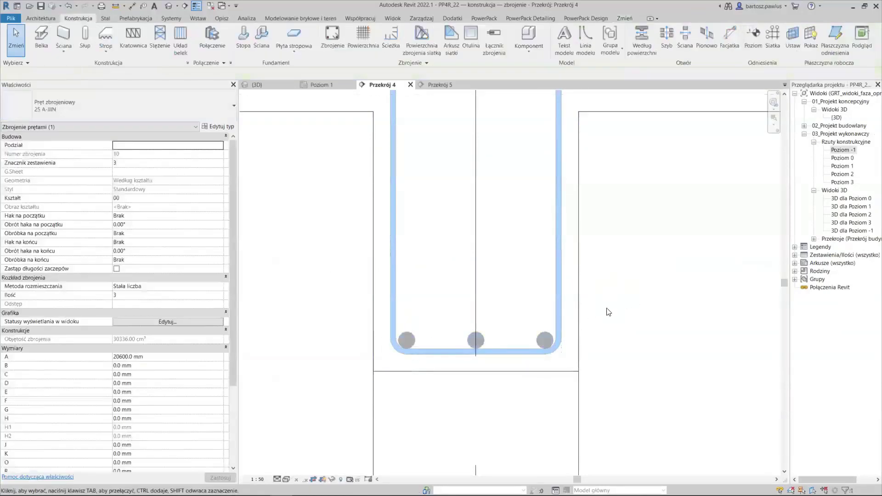
scroll(605, 248, "down", 2)
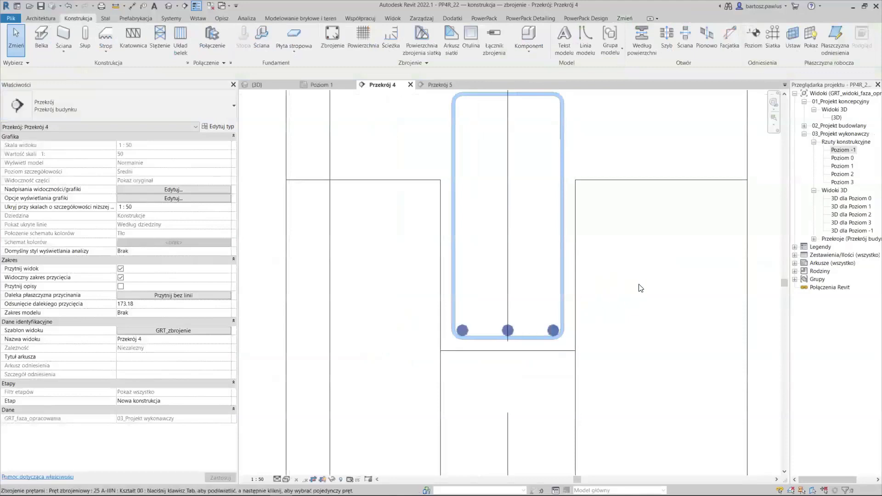
Return to the 3D view and confirm the rebar visibility settings.
left_click(462, 330)
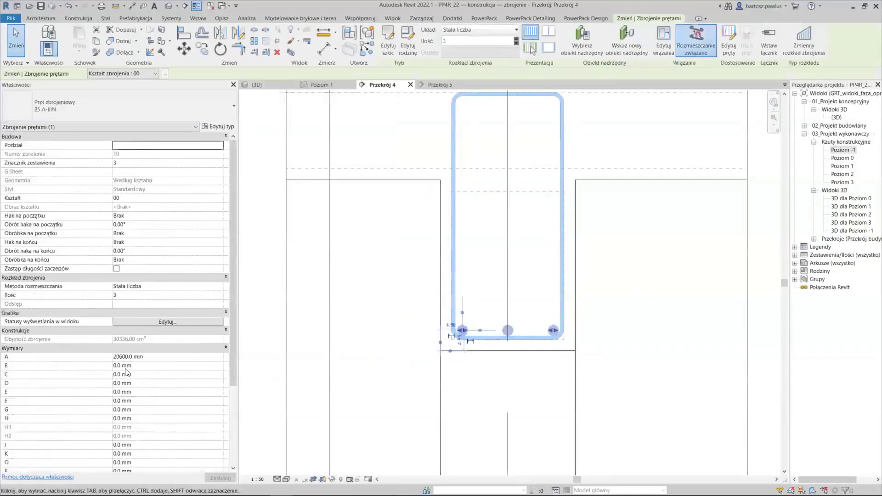
left_click(254, 87)
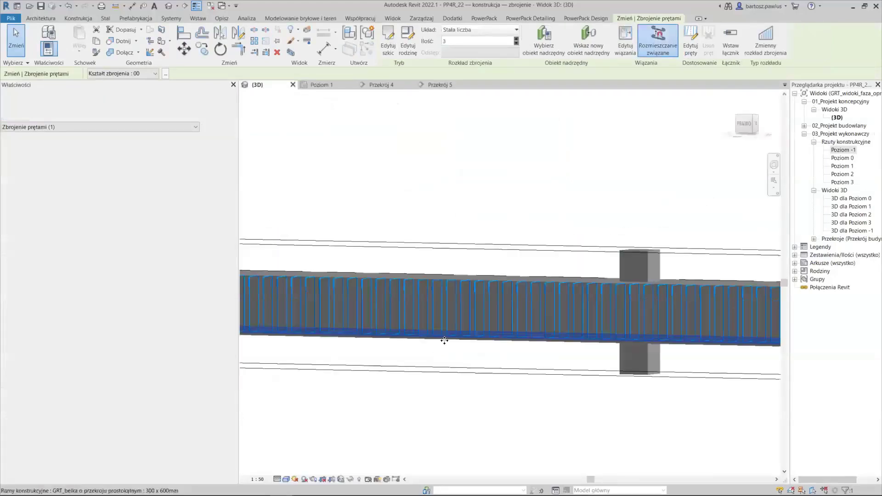
scroll(444, 341, "down", 2)
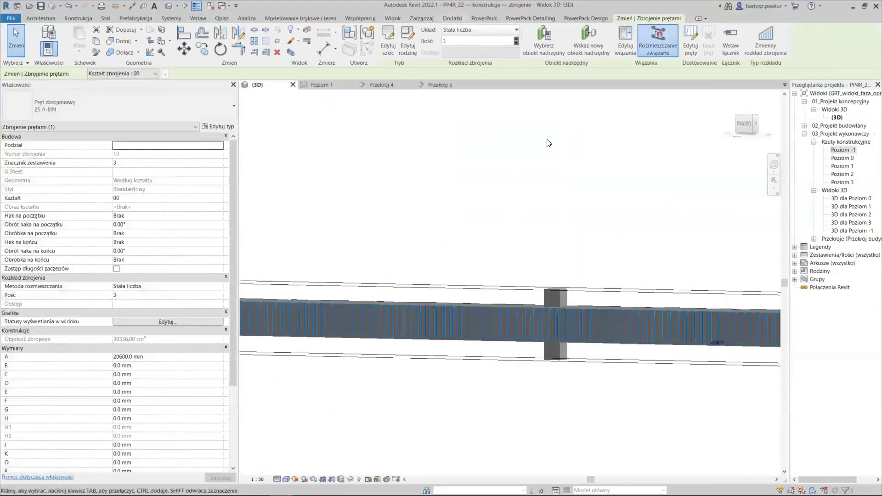
left_click(509, 18)
left_click(433, 40)
left_click(533, 323)
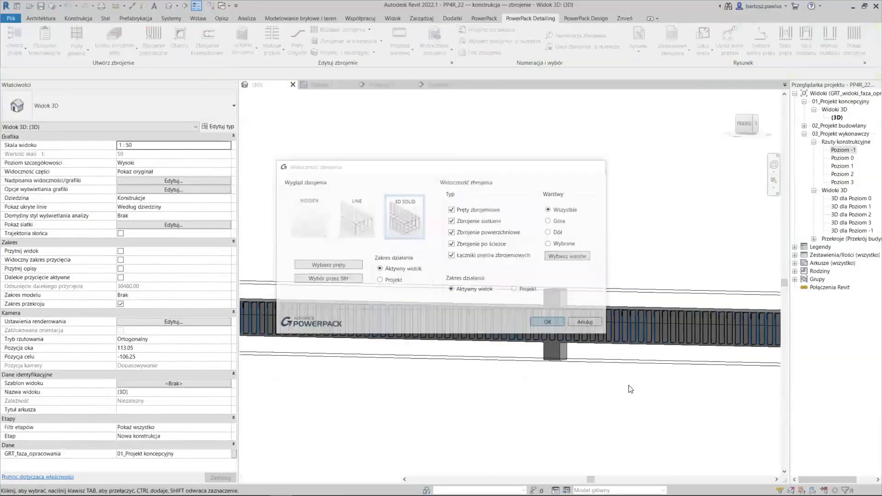
Zoom and orbit to the beam–column junction and show the Podział prętów options.
scroll(577, 368, "up", 2)
scroll(554, 313, "up", 3)
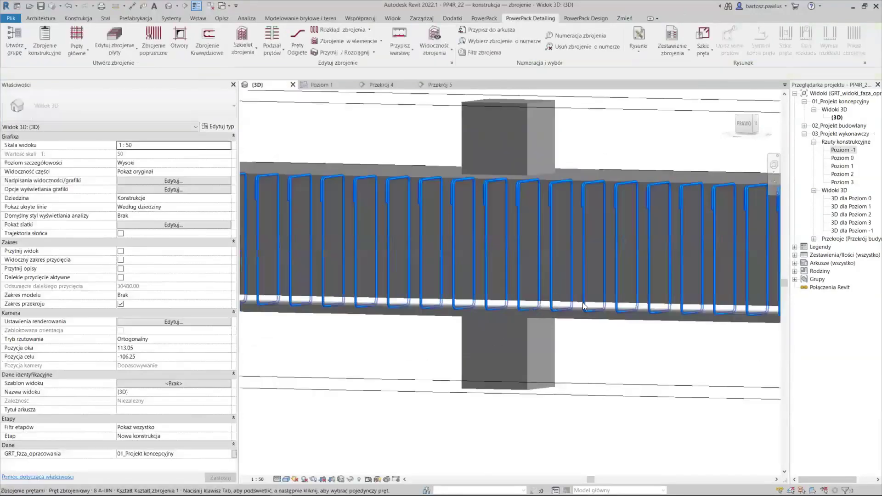
scroll(583, 302, "down", 3)
scroll(581, 315, "down", 2)
scroll(340, 271, "down", 1)
scroll(323, 255, "down", 2)
middle_click_drag(339, 282, 468, 270, "shift")
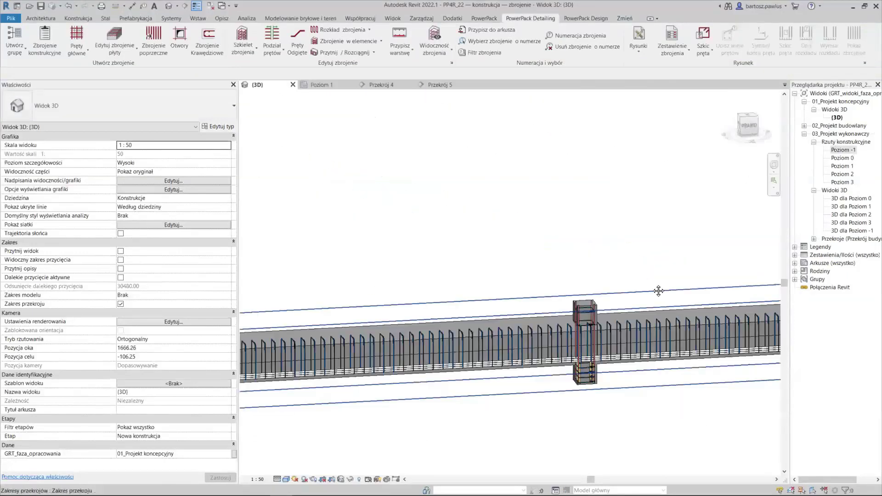
scroll(653, 304, "up", 2)
scroll(606, 316, "up", 1)
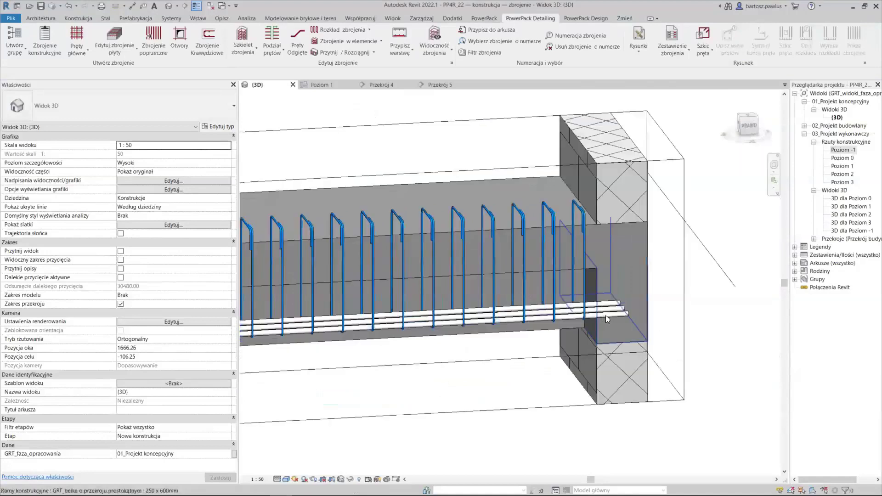
middle_click_drag(611, 309, 319, 290, "shift")
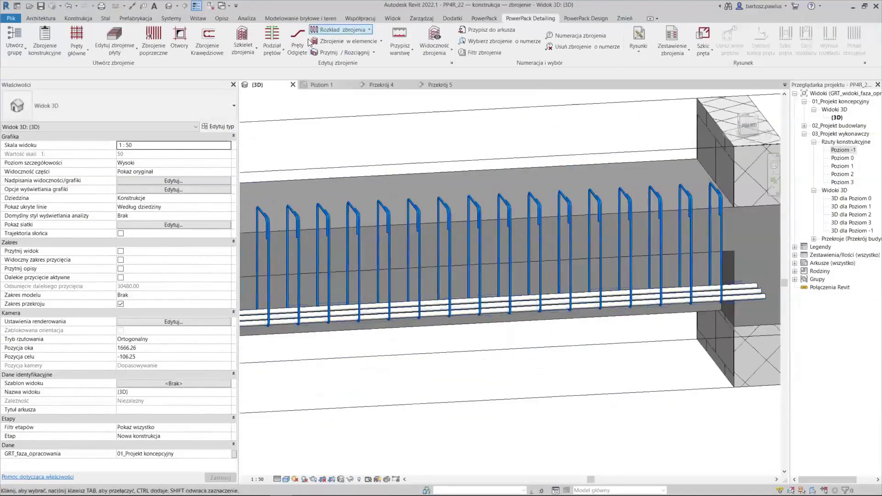
scroll(502, 258, "down", 1)
scroll(502, 259, "down", 2)
scroll(502, 259, "up", 1)
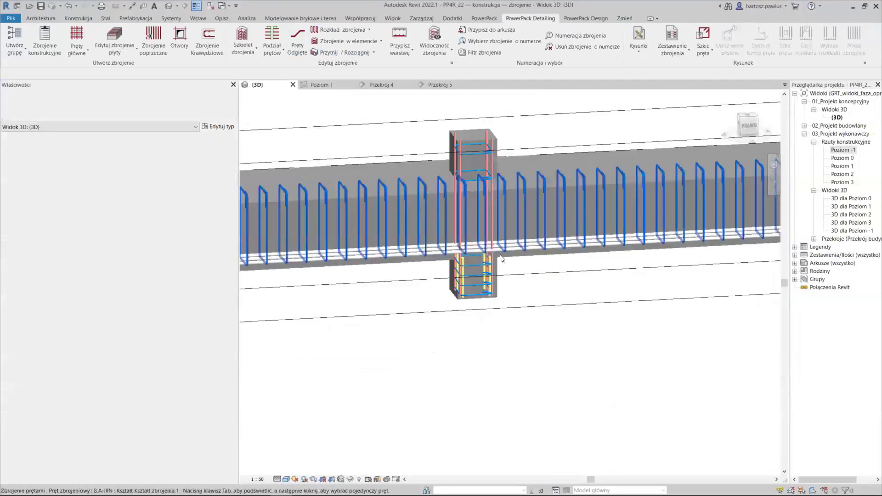
scroll(502, 259, "up", 2)
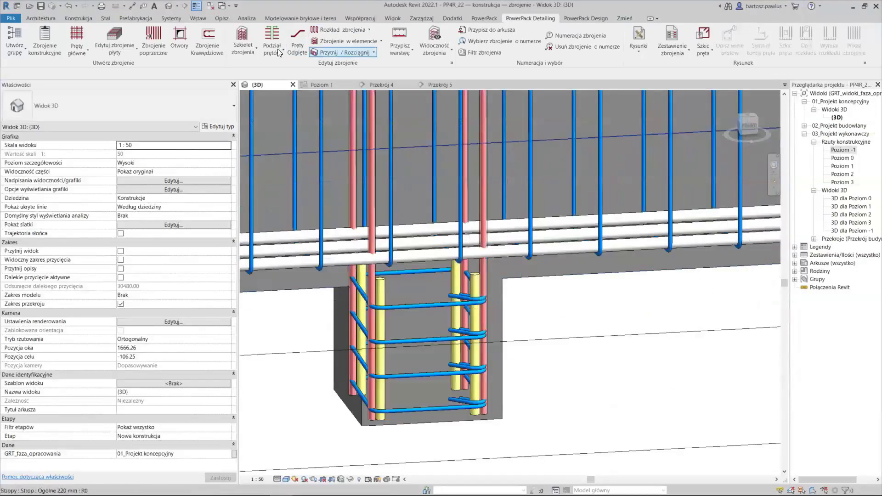
left_click(277, 48)
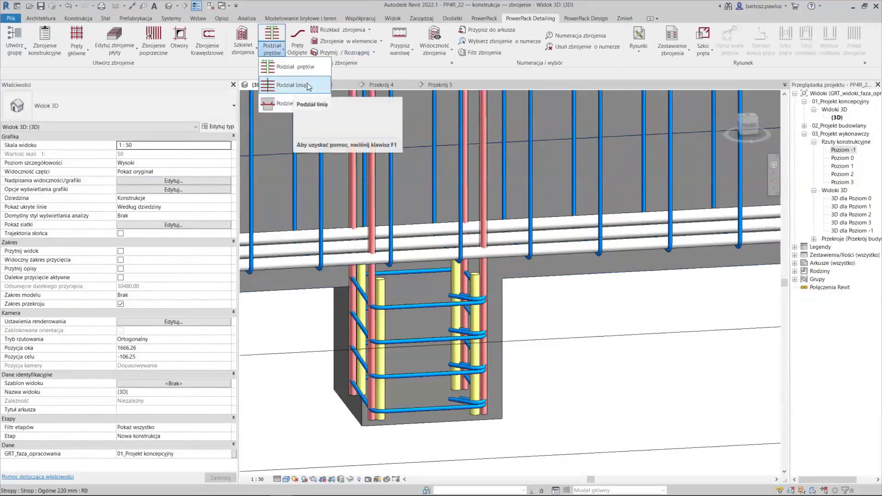
Start Podział prętów and set the joining method to Pręty odgięte.
left_click(271, 70)
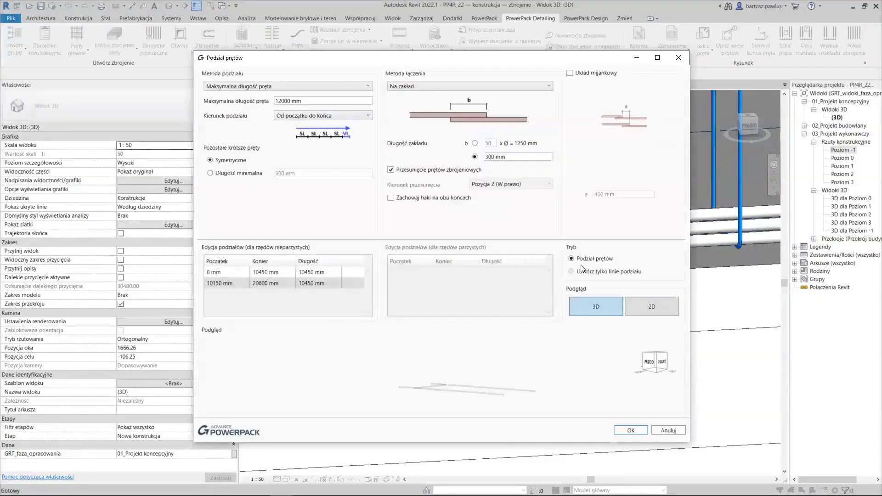
left_click(243, 287)
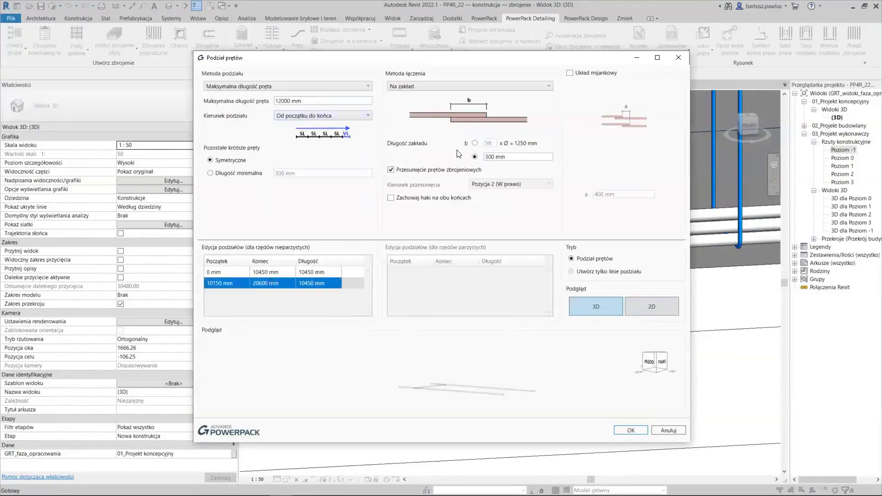
left_click(507, 87)
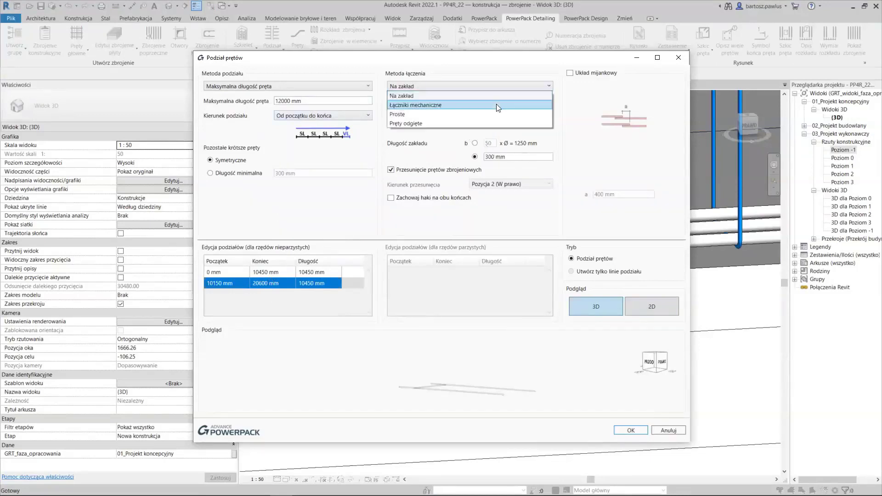
left_click(499, 105)
left_click(497, 86)
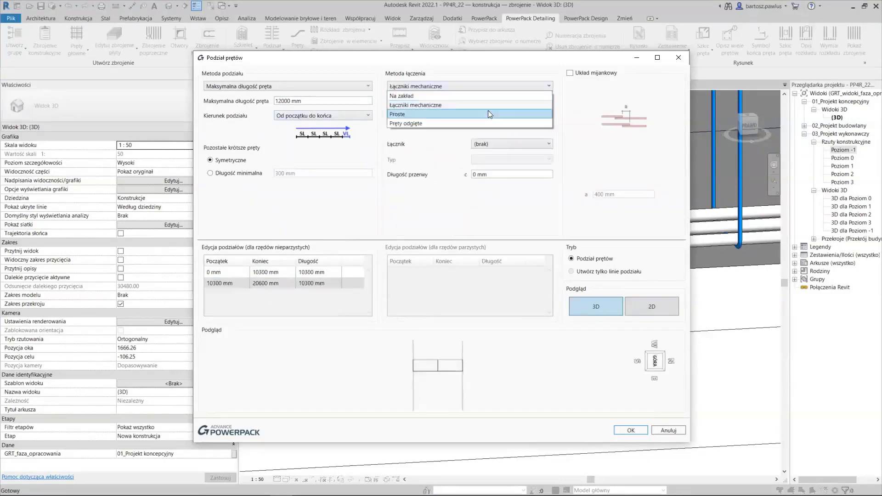
left_click(488, 114)
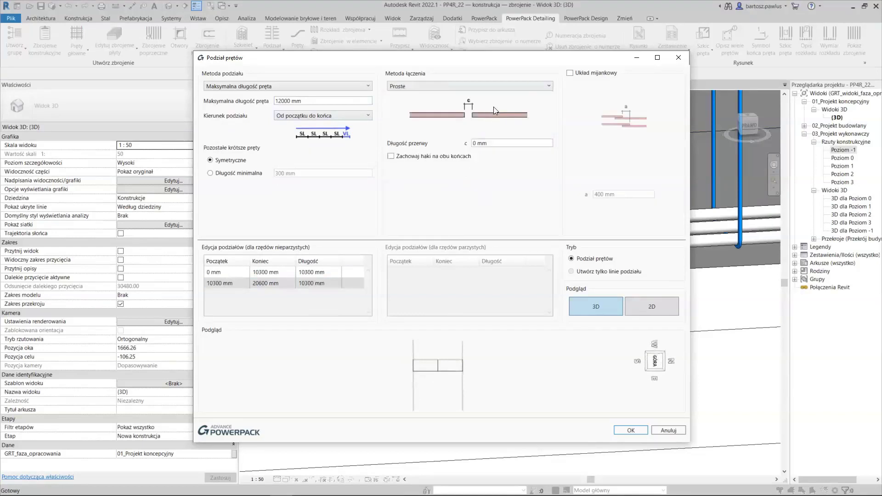
left_click(509, 86)
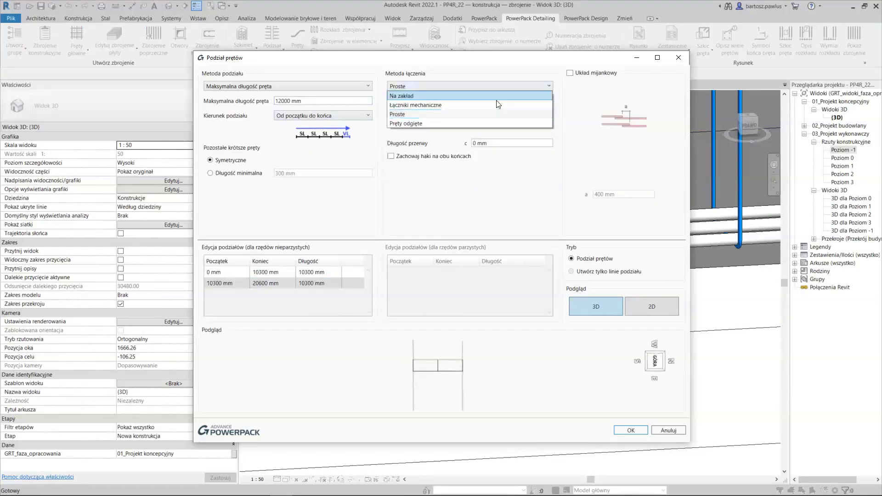
left_click(456, 121)
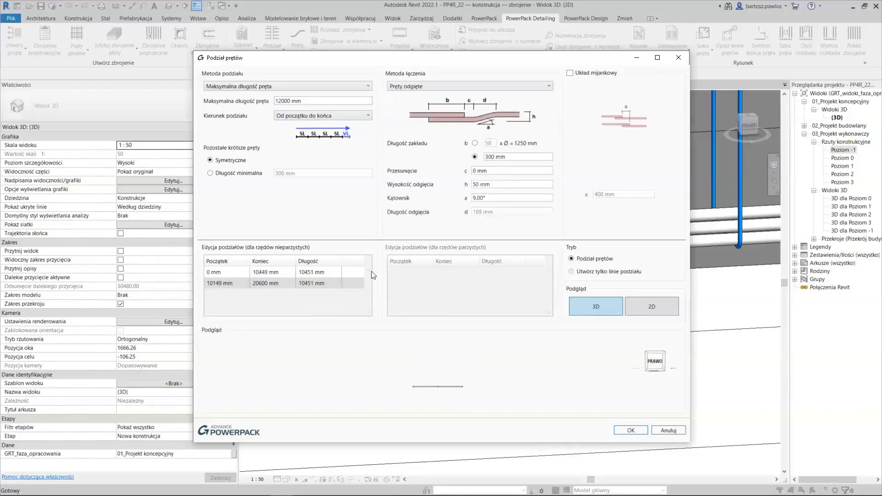
Keep splitting from start to end and select the first segment row.
left_click(307, 116)
left_click(317, 89)
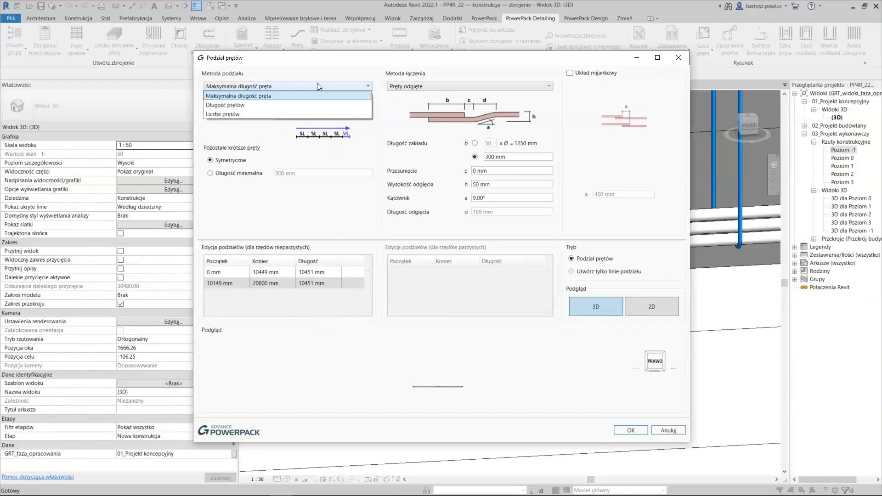
left_click(278, 273)
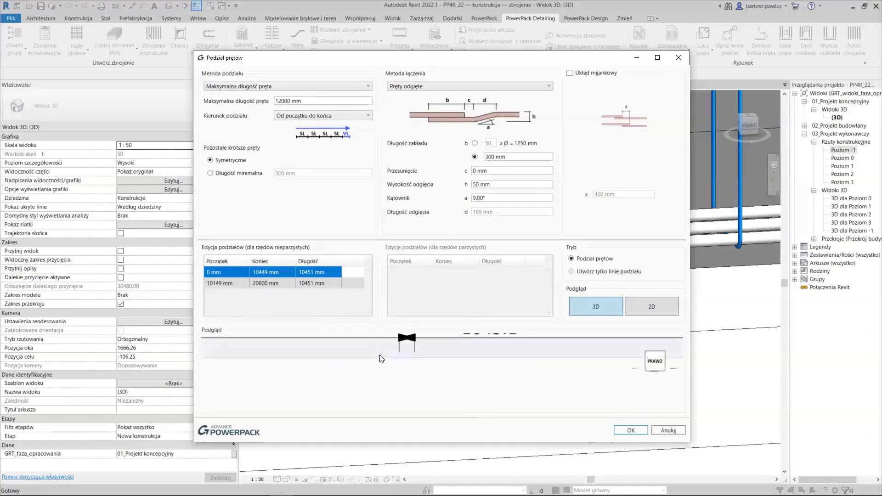
Edit the first split segment's end and length values in the division table.
left_click(278, 272)
type("1")
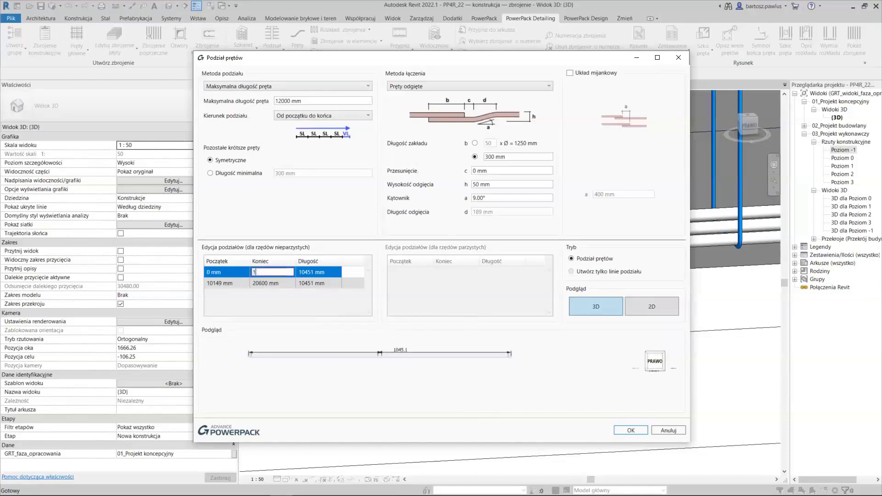
type("200")
left_click(317, 286)
left_click(326, 271)
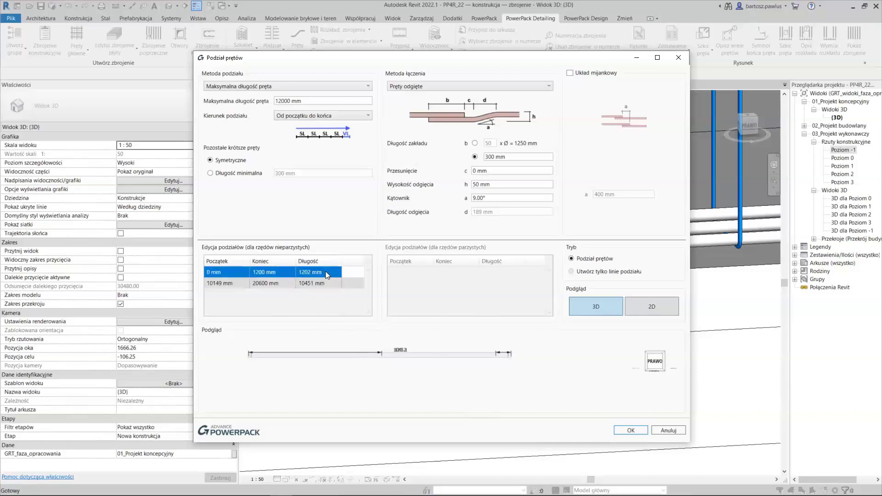
left_click(302, 276)
type("12")
left_click(333, 97)
Set maximum bar length 14000 mm, a 50×Ø lap and 20 mm offset.
key("ctrl+a")
type("1400")
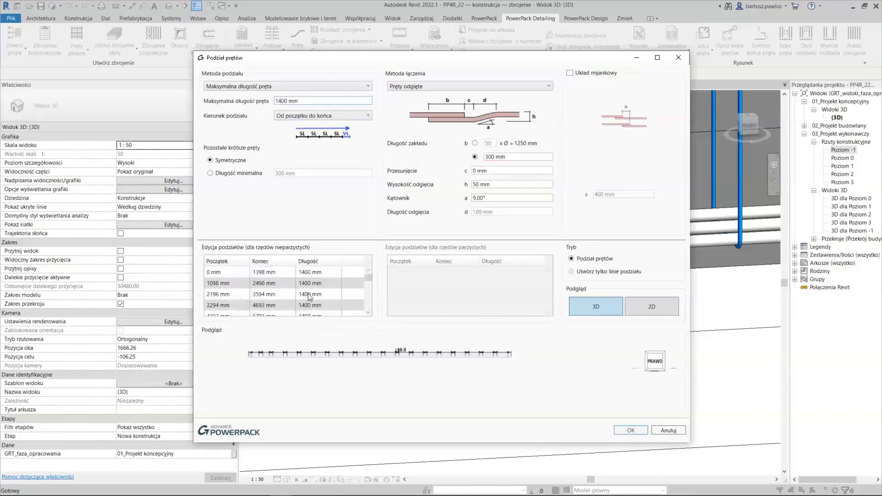
scroll(308, 293, "down", 3)
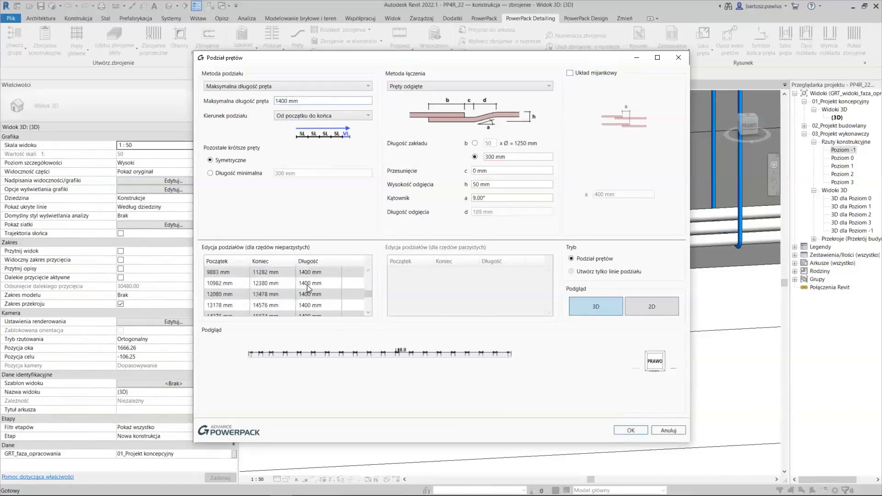
type("0")
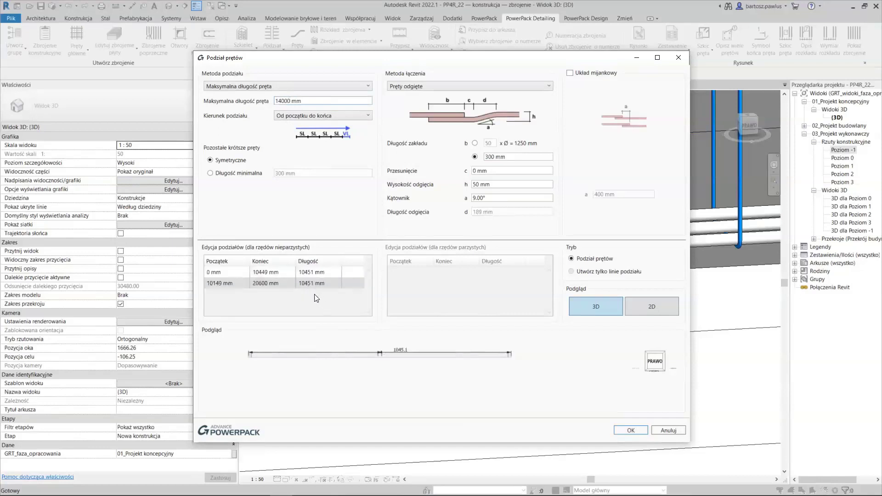
left_click(269, 282)
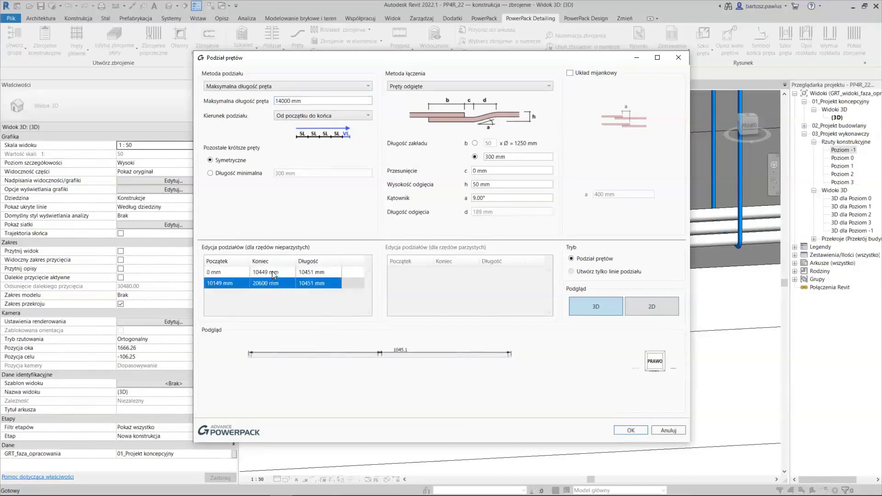
type("14000")
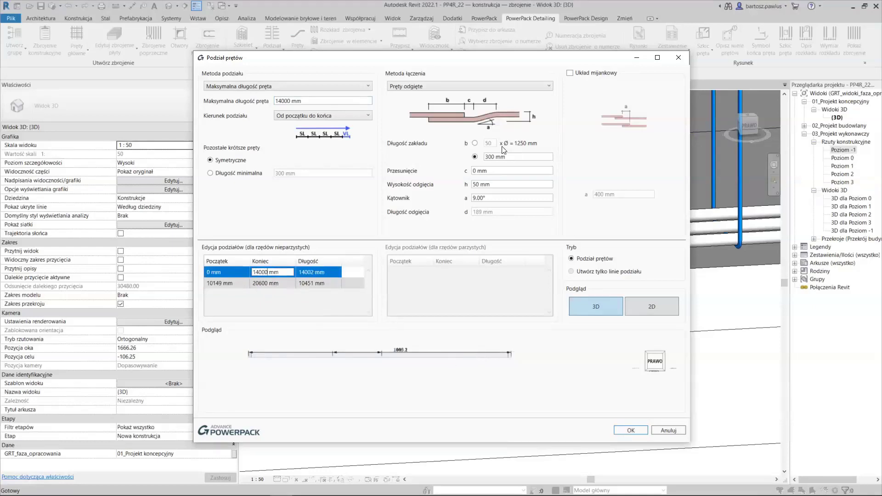
left_click(475, 144)
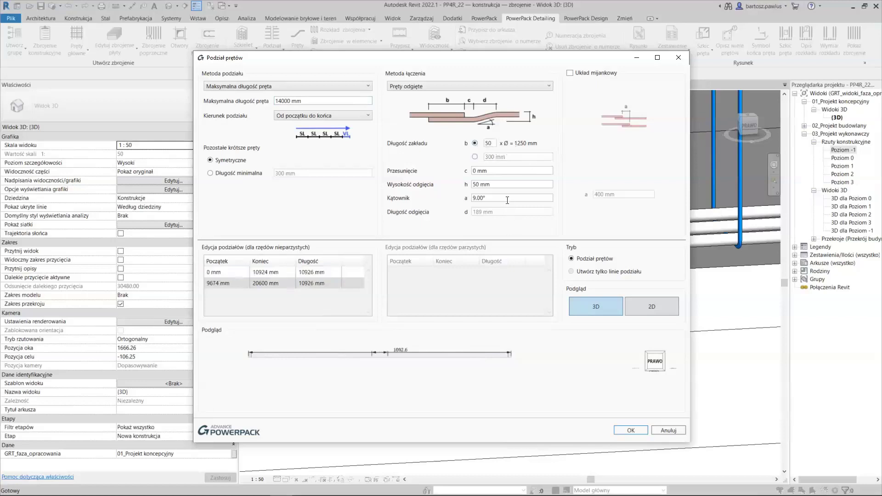
left_click(482, 171)
type("20")
left_click(631, 430)
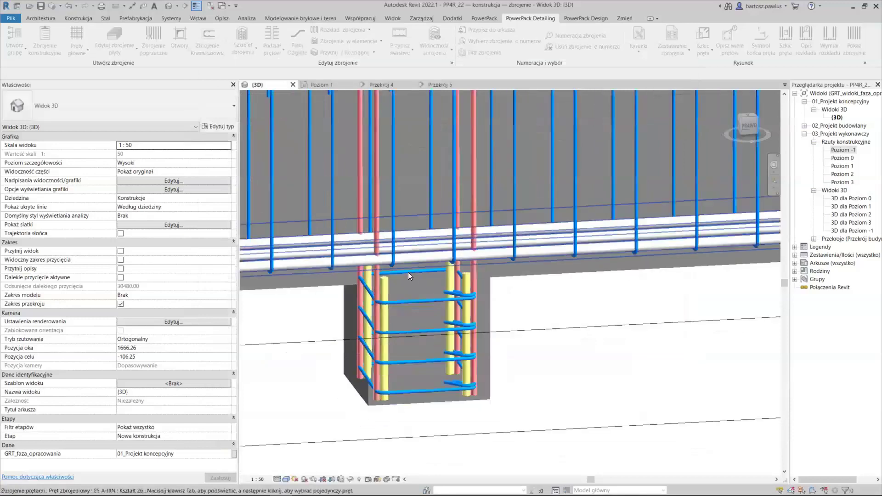
scroll(513, 288, "down", 5)
scroll(439, 315, "down", 2)
scroll(648, 289, "down", 2)
scroll(648, 288, "up", 3)
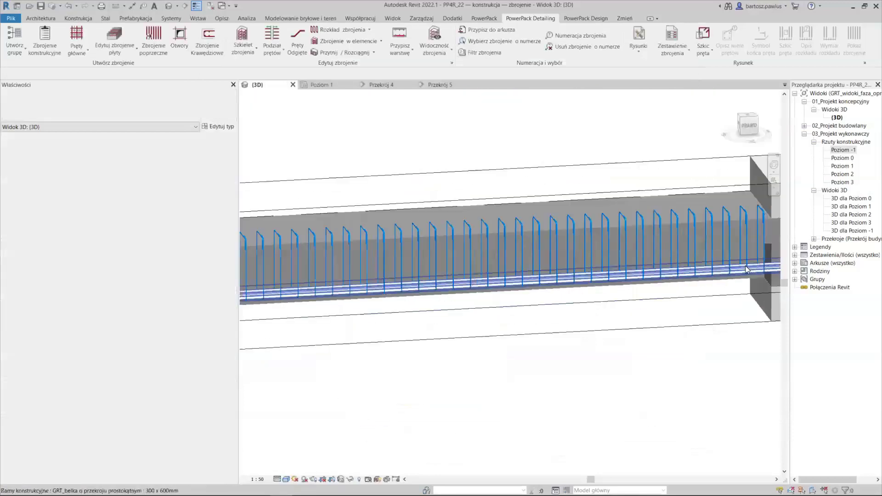
middle_click_drag(739, 271, 571, 302)
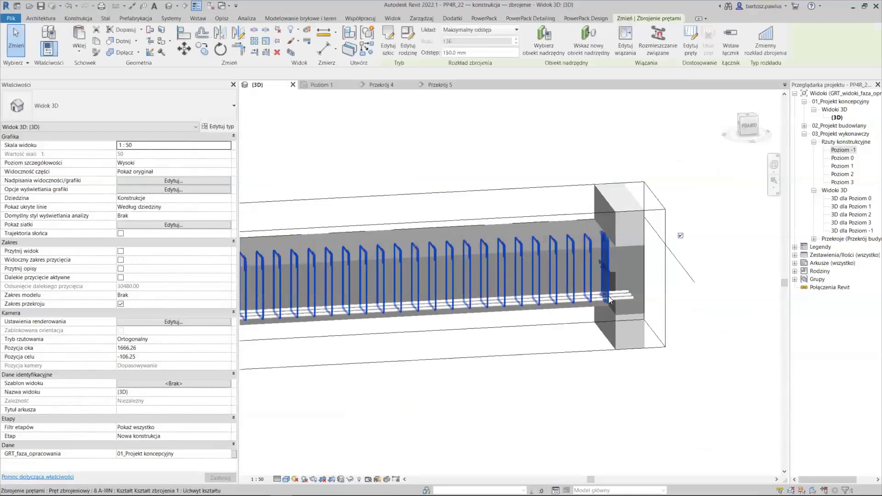
scroll(568, 302, "up", 2)
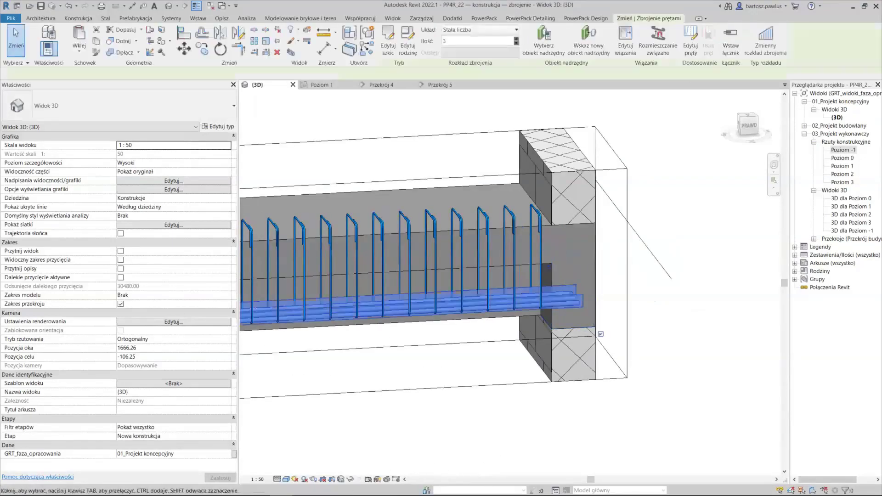
left_click(350, 479)
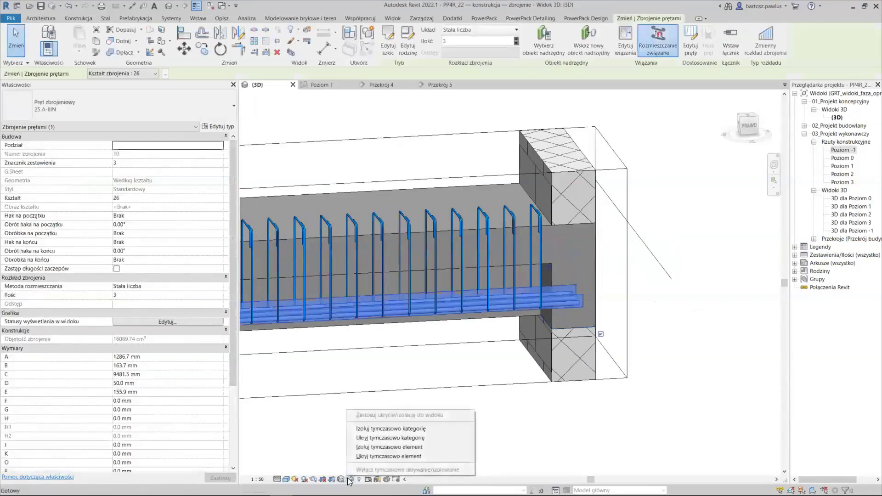
left_click(386, 449)
mouse_move(482, 369)
middle_mouse_down()
mouse_move(429, 309)
mouse_move(386, 295)
middle_mouse_up()
left_click(444, 323)
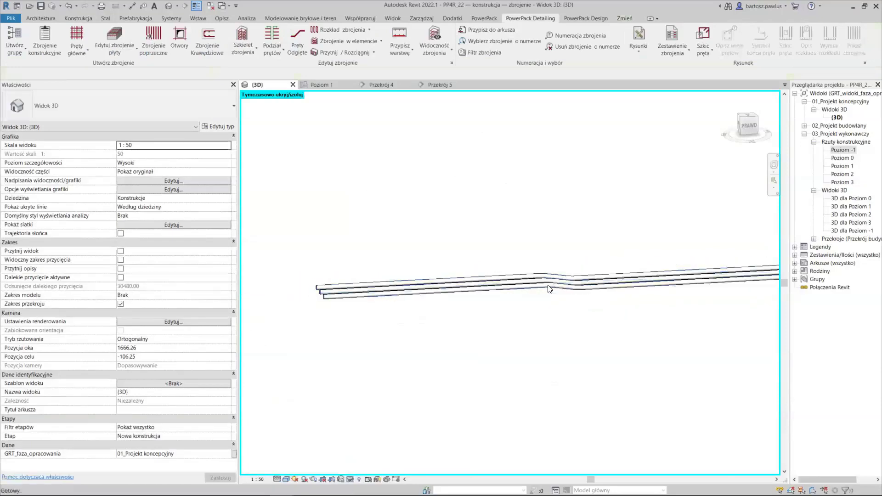
key("h")
key("r")
scroll(473, 326, "down", 3)
middle_click_drag(480, 304, 583, 267, "shift")
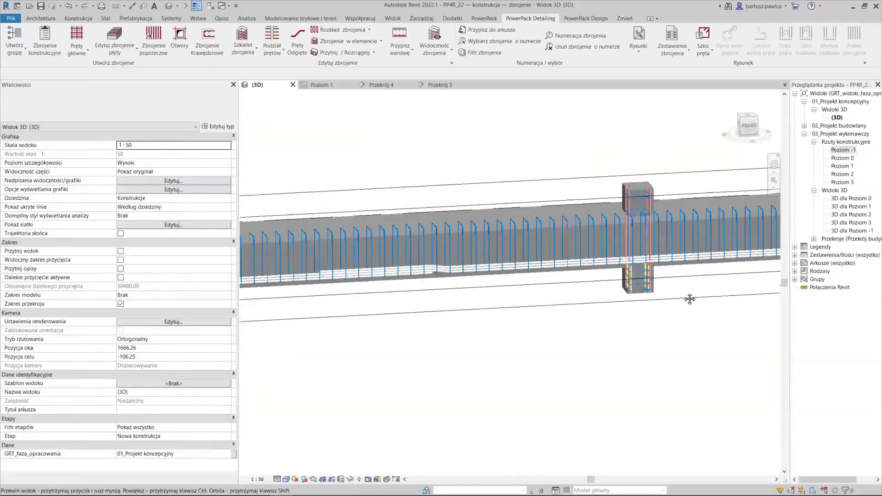
scroll(583, 268, "up", 2)
scroll(580, 282, "up", 2)
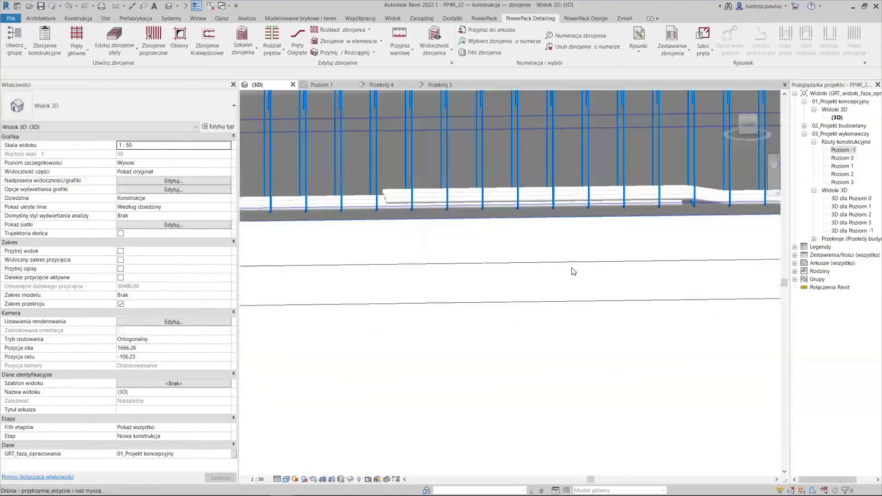
left_click(415, 199)
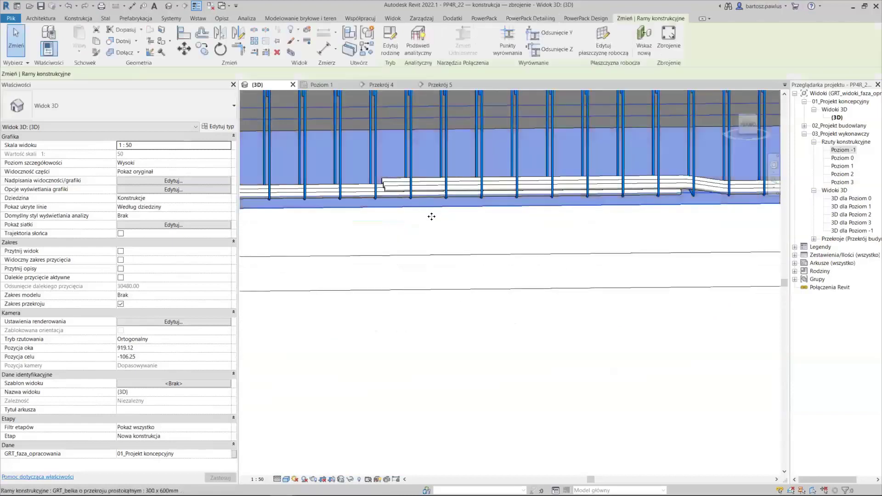
left_click(391, 180)
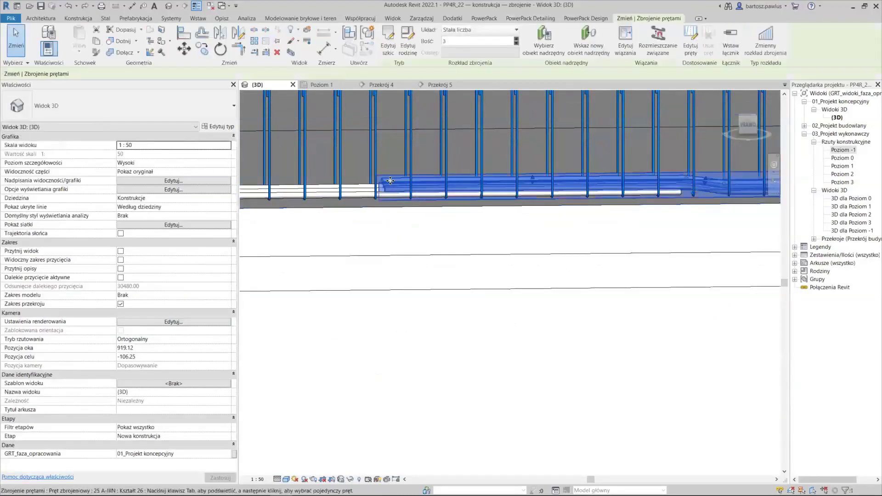
scroll(590, 195, "down", 2)
scroll(591, 195, "down", 1)
scroll(579, 230, "down", 2)
scroll(565, 258, "down", 1)
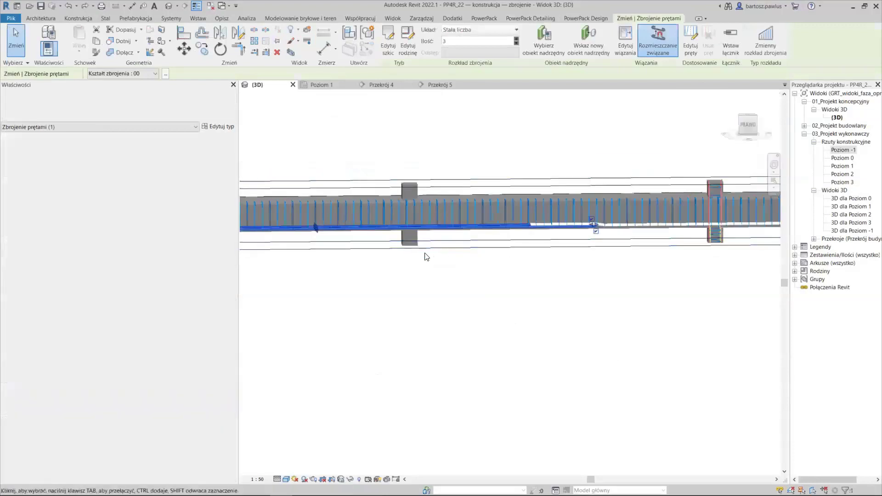
scroll(558, 269, "down", 1)
middle_click_drag(557, 269, 563, 263)
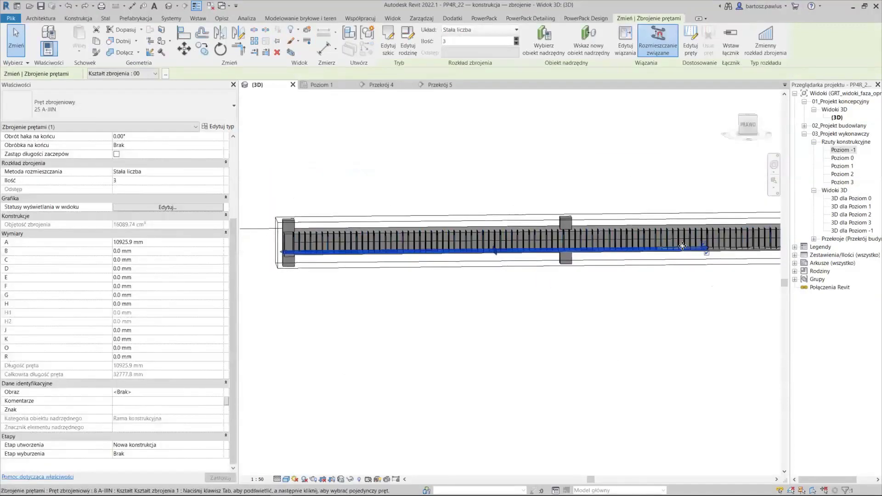
scroll(563, 263, "up", 1)
scroll(550, 271, "up", 2)
scroll(518, 299, "up", 1)
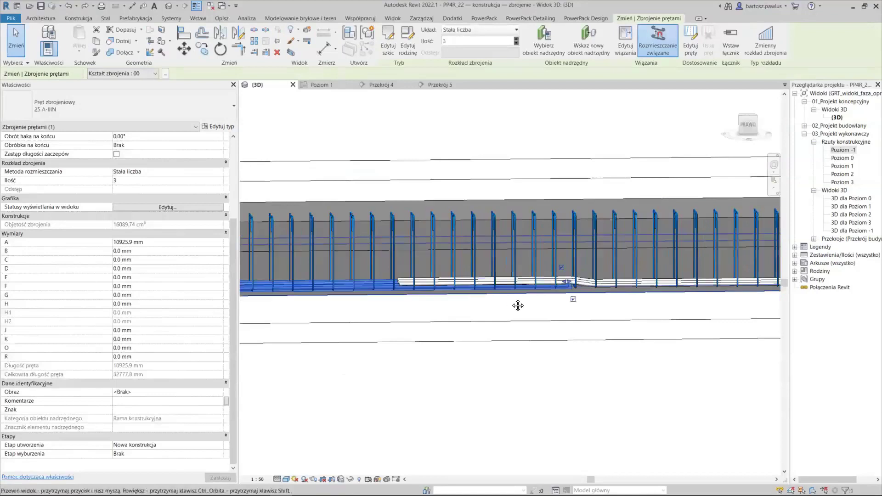
scroll(506, 288, "up", 1)
scroll(507, 288, "down", 1)
scroll(506, 286, "down", 1)
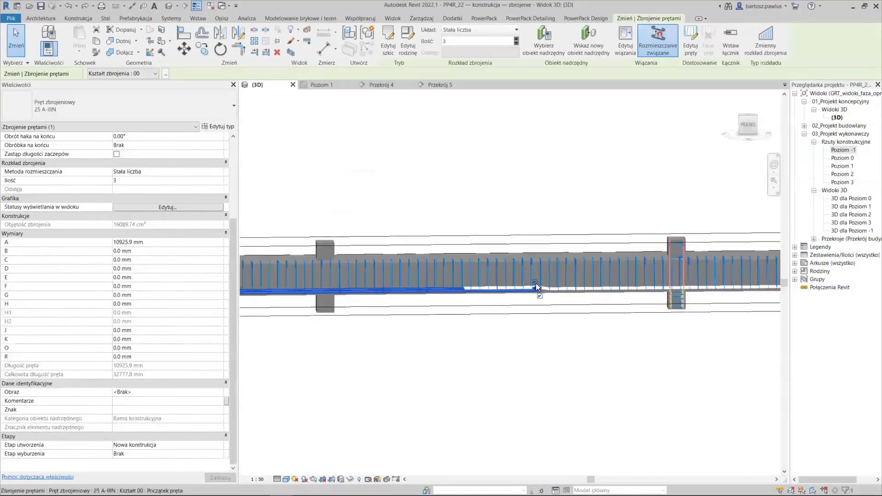
scroll(467, 283, "down", 1)
key("Escape")
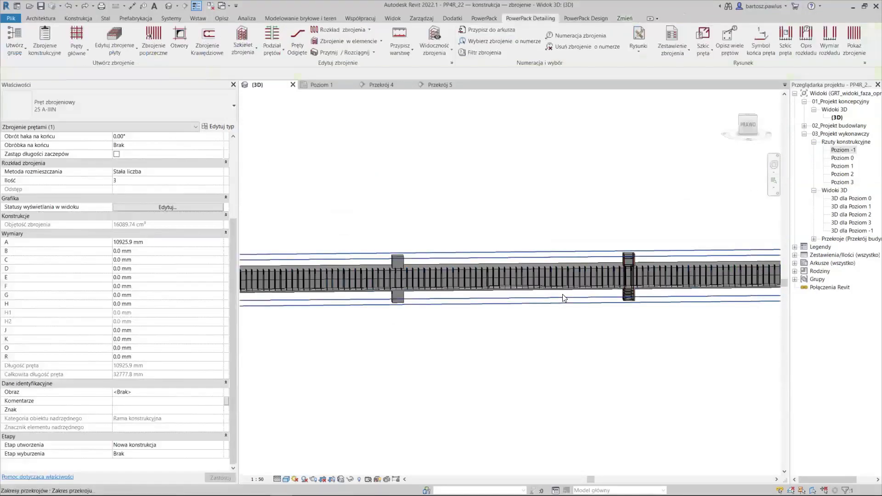
scroll(519, 296, "up", 5)
scroll(519, 275, "down", 2)
key("Escape")
scroll(482, 203, "down", 2)
scroll(611, 296, "down", 2)
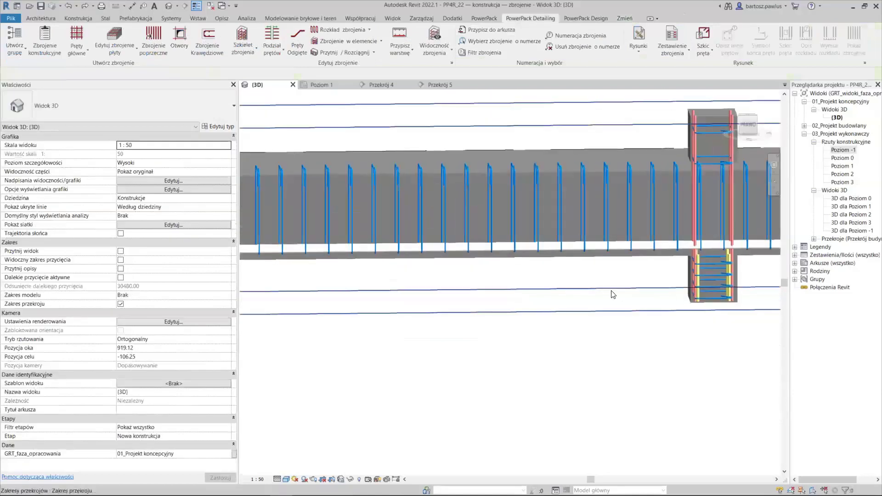
scroll(609, 293, "down", 1)
scroll(593, 324, "down", 1)
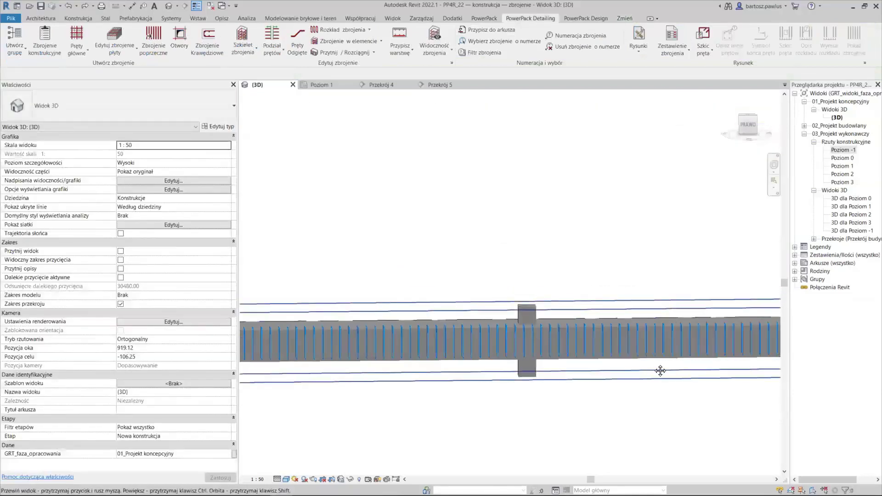
scroll(659, 368, "up", 1)
middle_click_drag(649, 359, 609, 329)
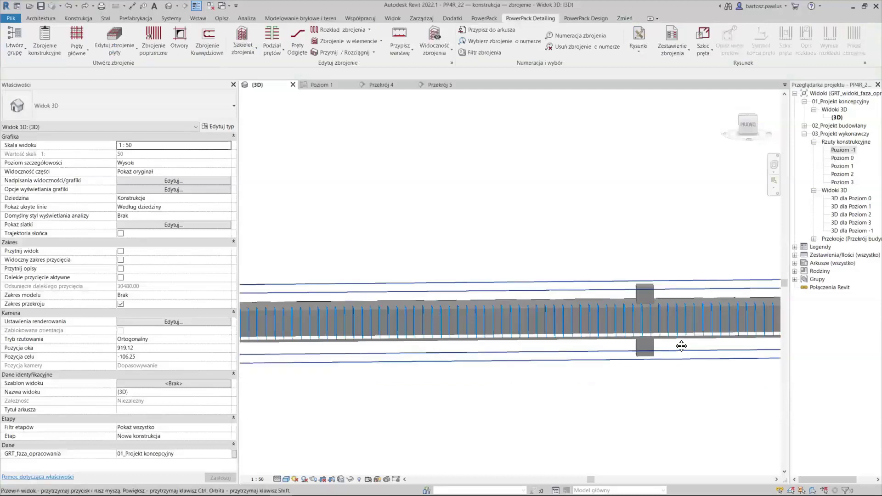
scroll(610, 329, "up", 2)
left_click(625, 332)
key("Escape")
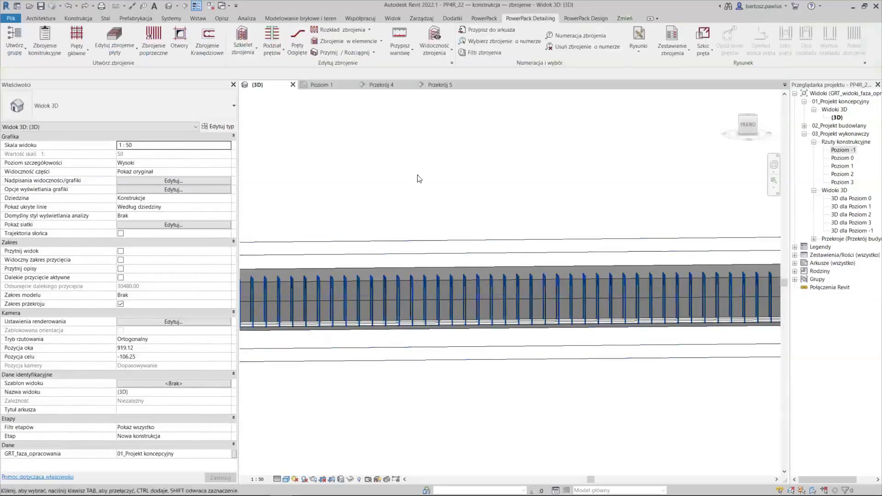
middle_click_drag(403, 322, 454, 318)
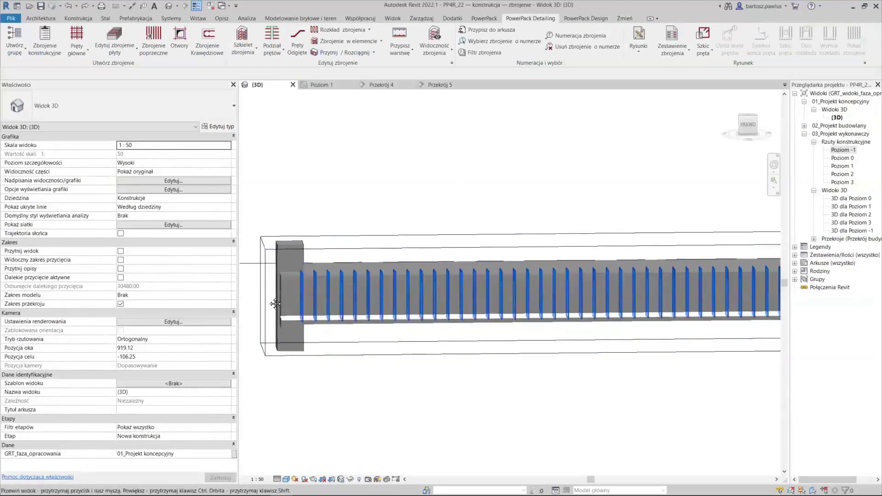
scroll(349, 317, "right", 5, "shift")
scroll(611, 339, "right", 1, "shift")
scroll(617, 333, "right", 1, "shift")
scroll(618, 334, "down", 1)
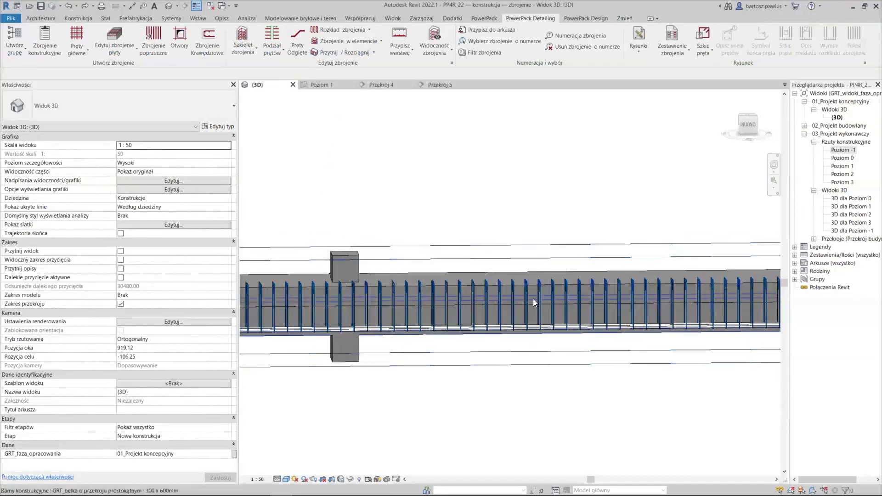
scroll(534, 299, "down", 1)
scroll(463, 302, "down", 1)
scroll(480, 301, "down", 1)
scroll(533, 312, "down", 1)
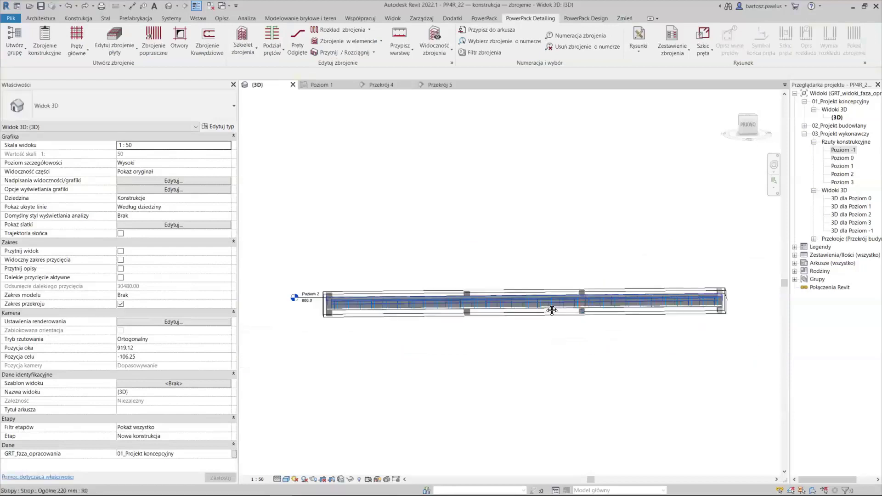
scroll(482, 308, "down", 1)
scroll(285, 262, "up", 2)
scroll(436, 298, "down", 1)
scroll(452, 304, "up", 1)
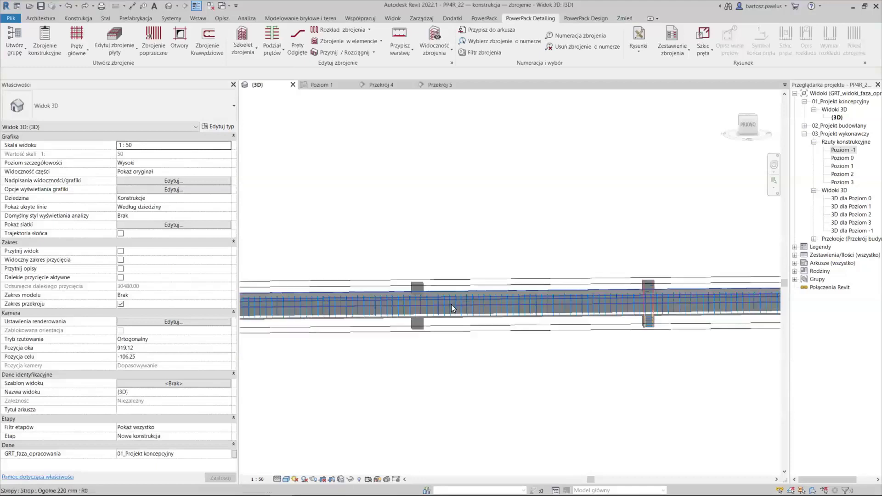
scroll(459, 307, "up", 2)
left_click(461, 316)
scroll(460, 317, "up", 2)
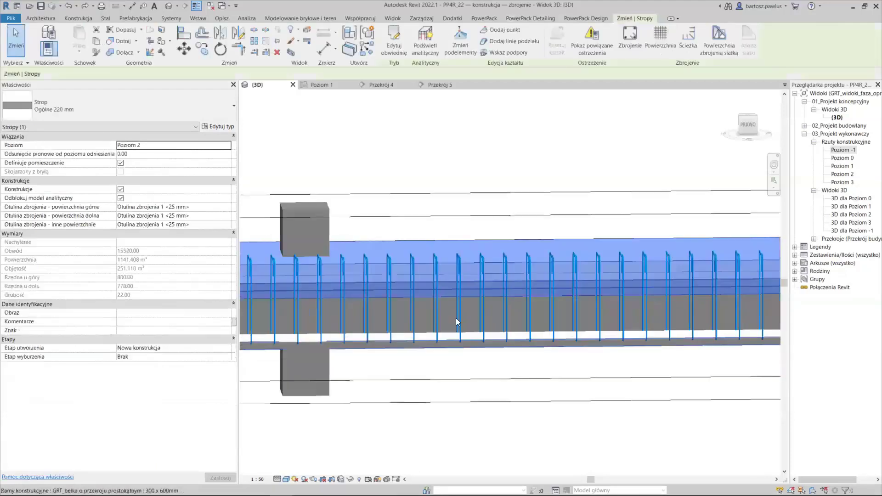
left_click(472, 337)
key("Escape")
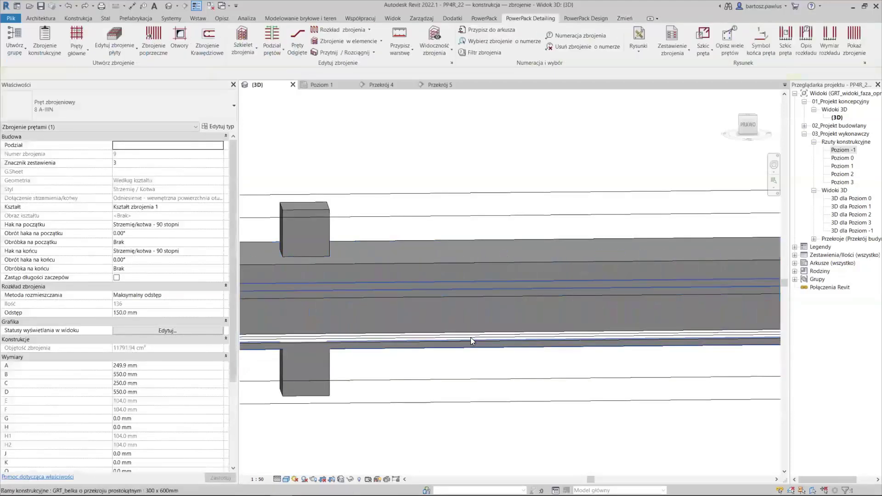
left_click(472, 334)
scroll(472, 334, "up", 2)
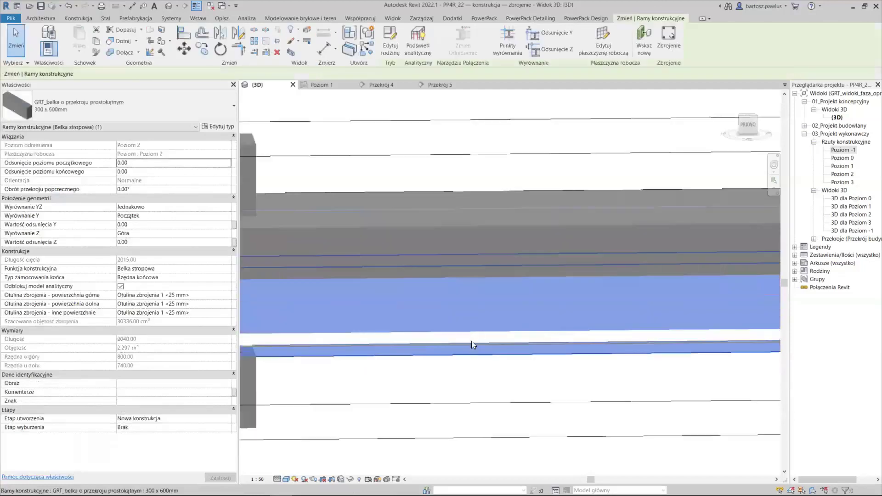
key("Escape")
left_click(438, 85)
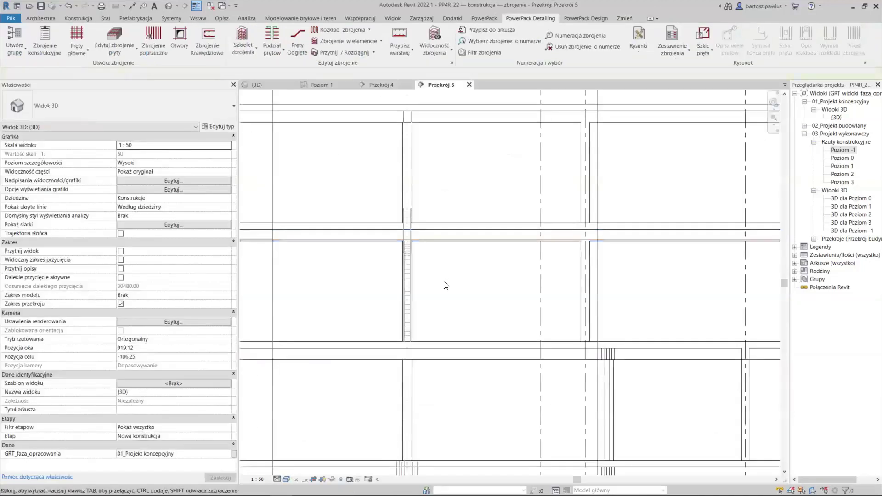
scroll(444, 285, "down", 3)
scroll(621, 245, "up", 5)
scroll(616, 239, "up", 2)
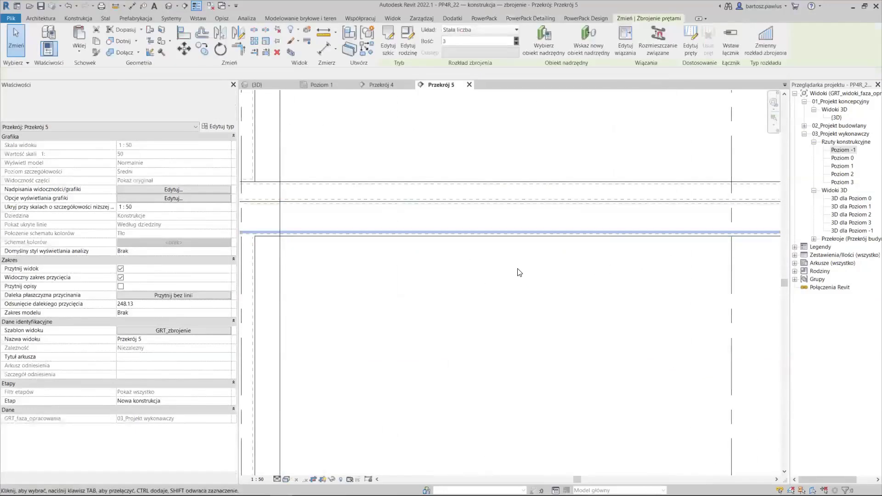
scroll(517, 274, "down", 5)
middle_click_drag(517, 274, 455, 291)
scroll(457, 308, "down", 3)
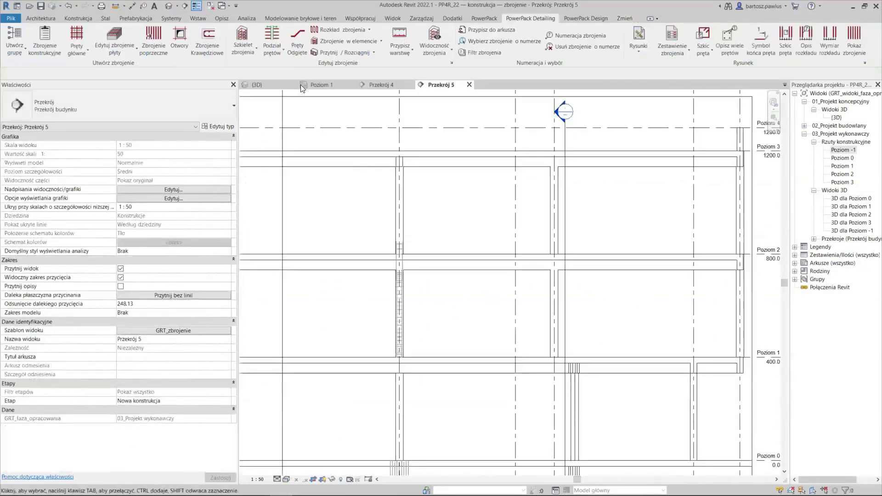
left_click(271, 85)
scroll(461, 243, "down", 3)
middle_click_drag(461, 243, 390, 277, "shift")
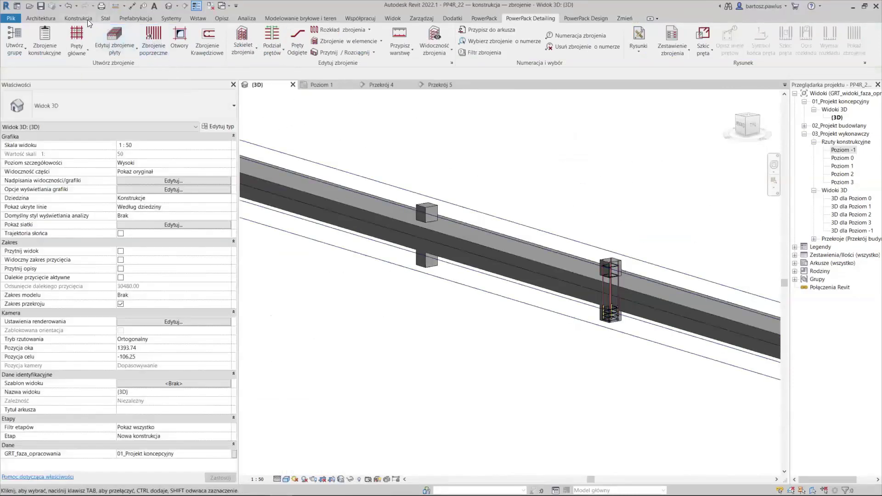
Open the Pręty główne main-bar settings for the 300 x 600 beam.
left_click(88, 50)
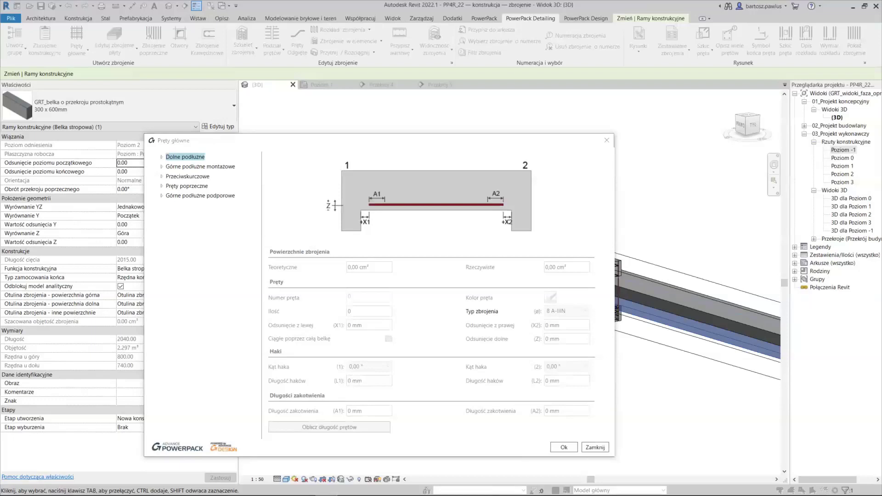
Add one bottom main-bar layer to each of the three spans, continuous through the whole beam.
left_click(161, 157)
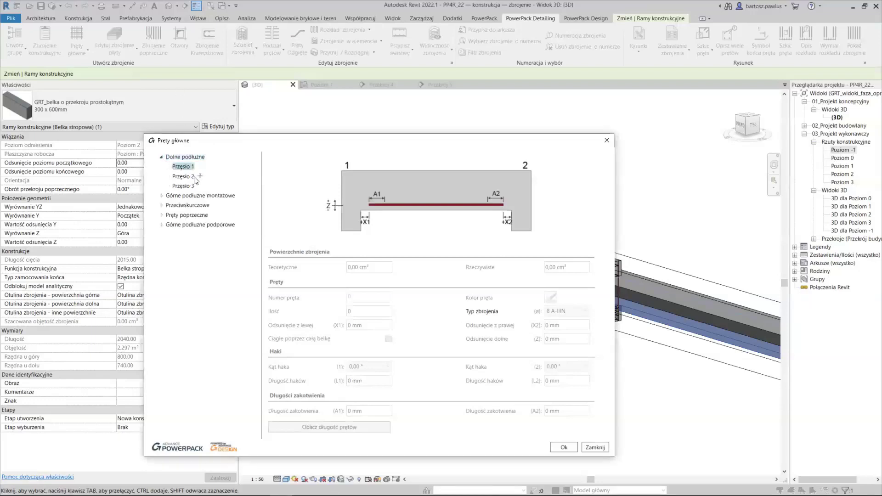
left_click(200, 167)
left_click(200, 186)
left_click(200, 205)
left_click(203, 177)
left_click(198, 167)
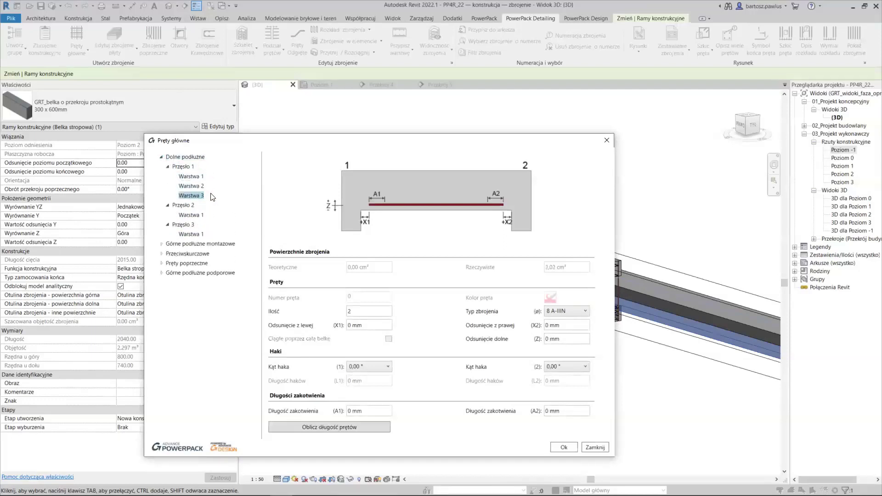
left_click(211, 195)
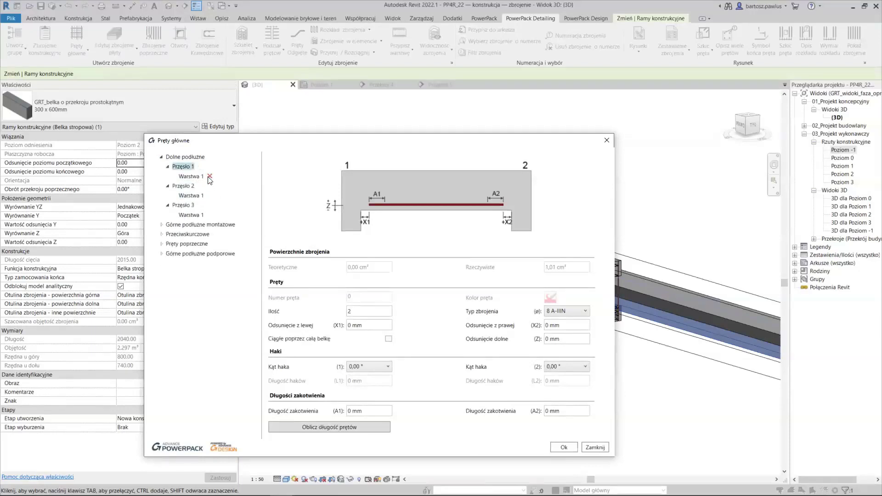
left_click(211, 177)
left_click(200, 166)
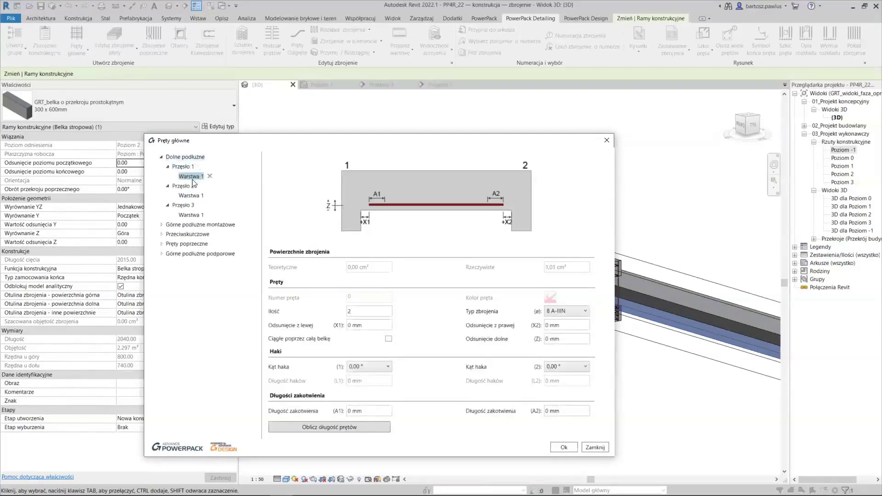
left_click(389, 339)
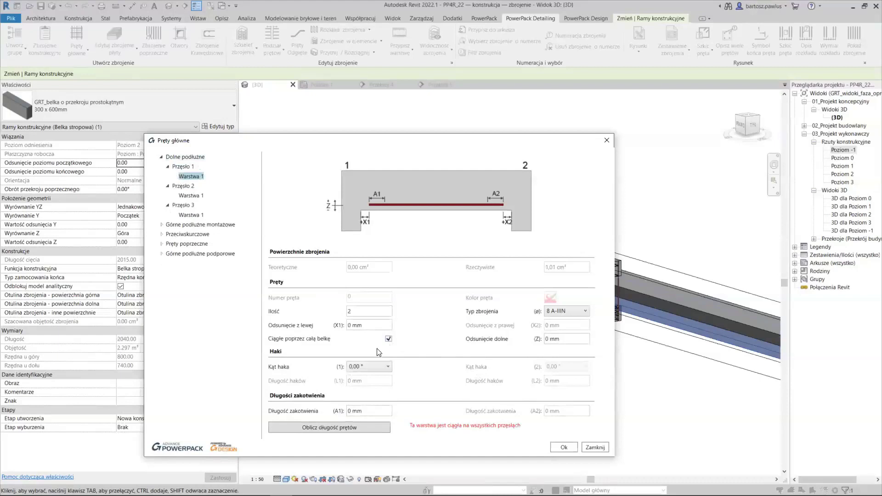
Give span 1's bottom layer 25 A-IIIN bars with a -200 left offset.
left_click(190, 196)
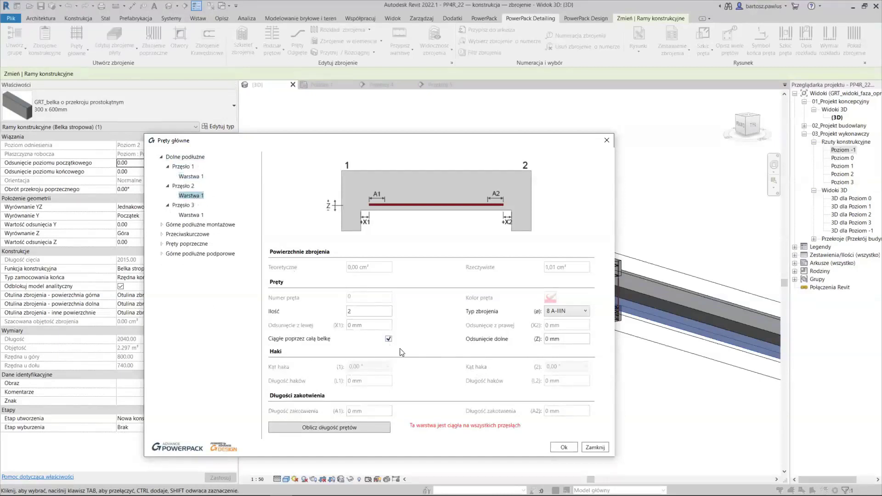
left_click(189, 215)
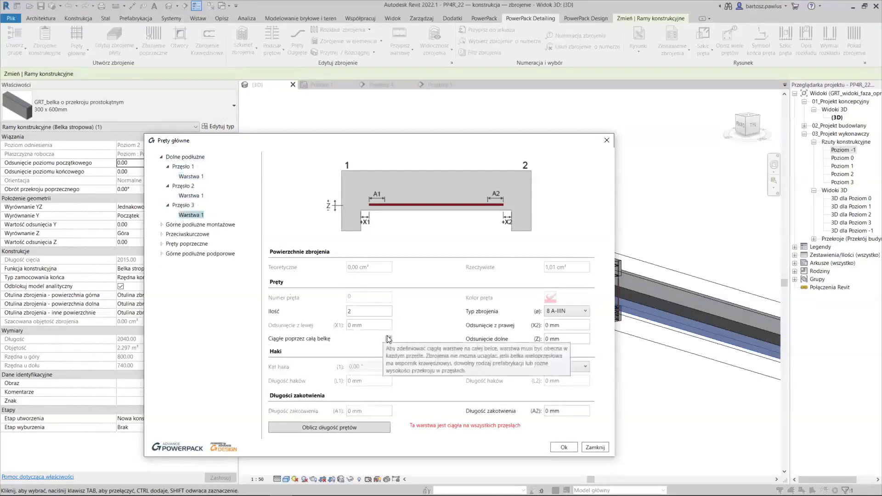
left_click(186, 177)
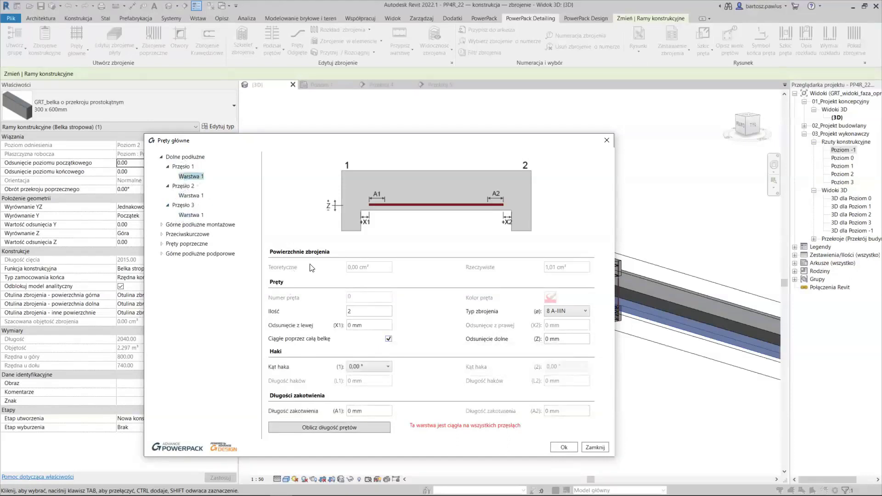
left_click_drag(368, 325, 348, 325)
type("-200")
left_click(586, 312)
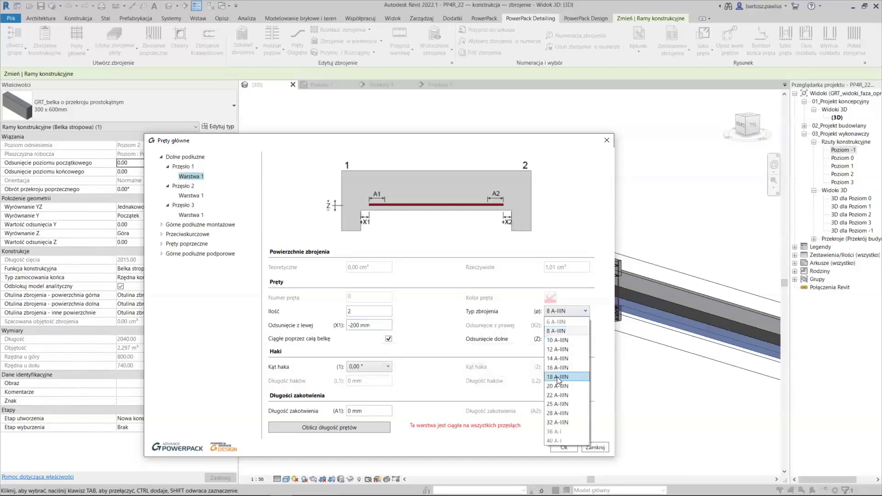
left_click(560, 403)
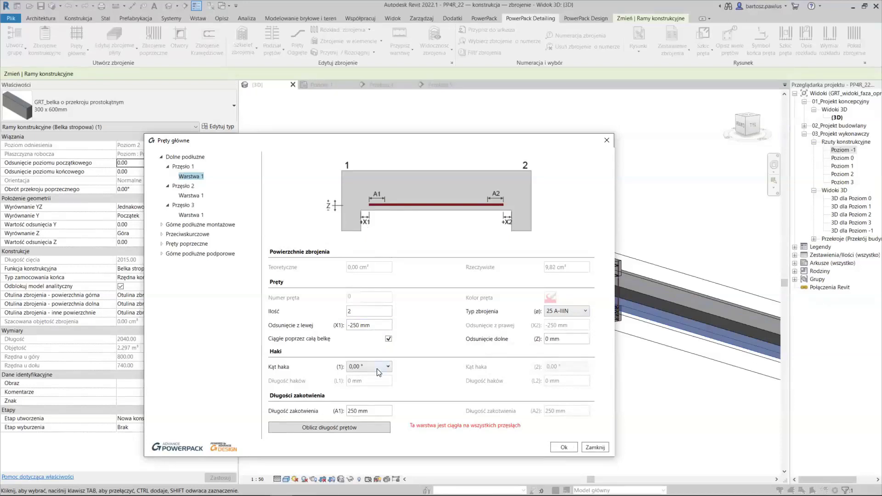
mouse_move(369, 411)
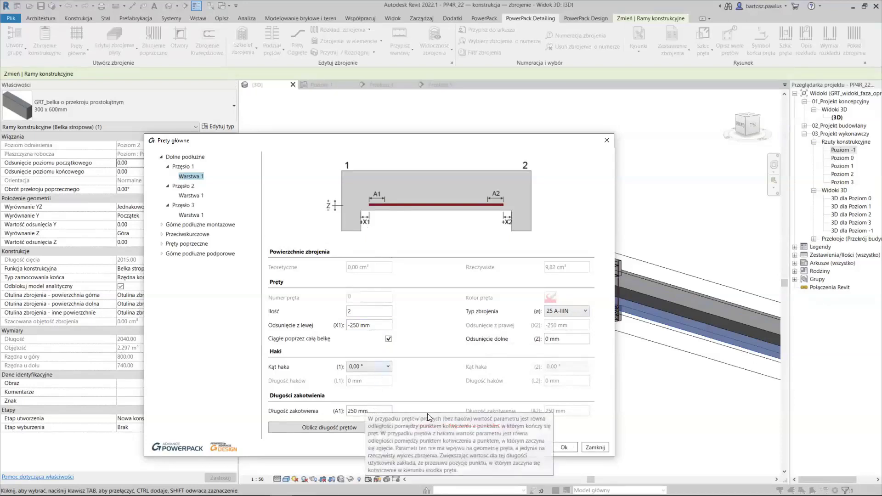
Set span 2's bottom layer bar type to 25 A-IIIN.
left_click(188, 196)
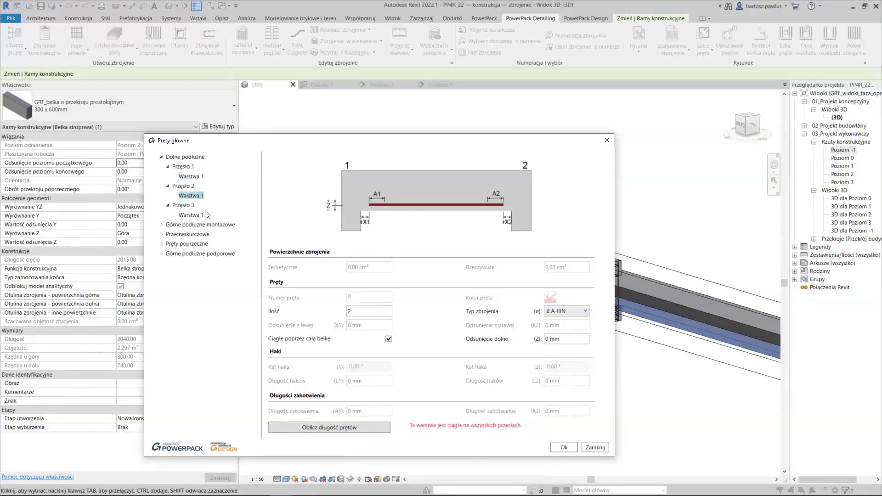
left_click(566, 311)
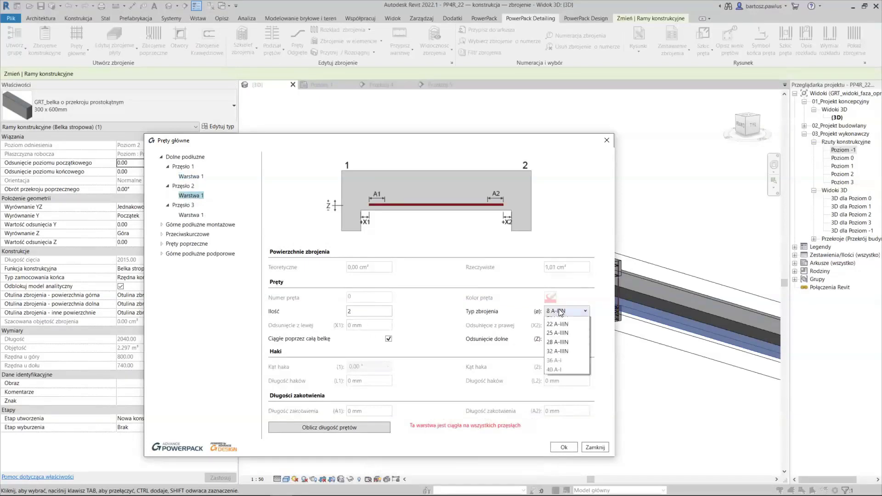
left_click(553, 384)
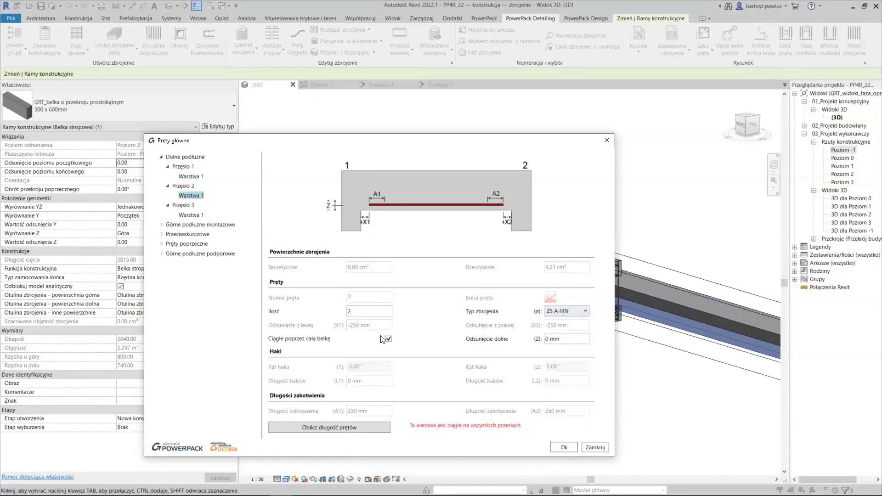
left_click(190, 215)
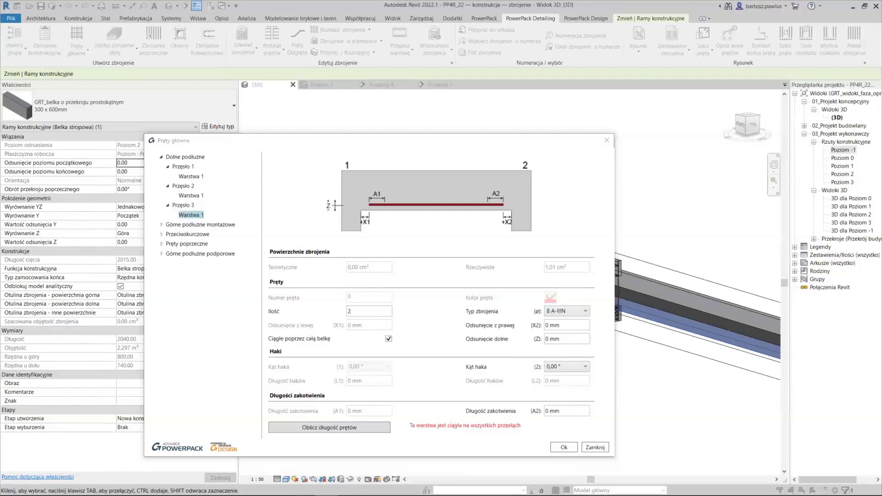
Set span 3's bottom bars to 25 A-IIIN, comparing against span 1's layer.
left_click(565, 338)
key("Home")
left_click_drag(563, 326, 528, 337)
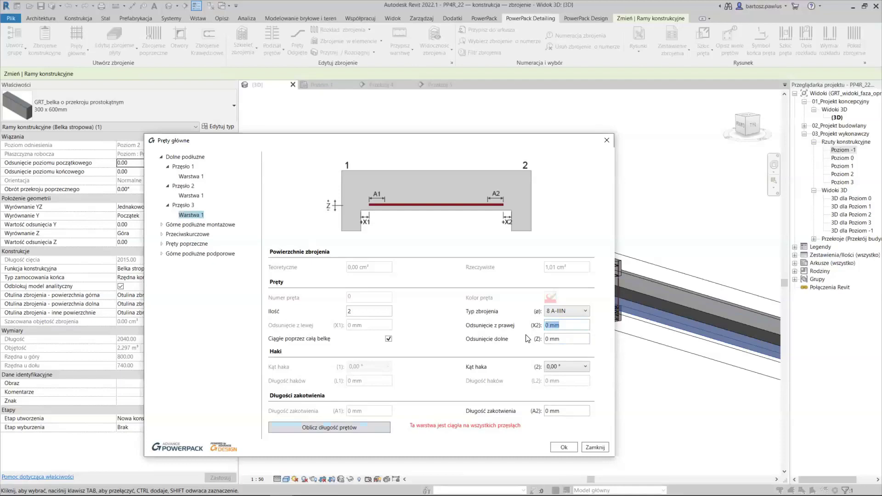
type("-2")
type("00")
left_click_drag(562, 326, 549, 328)
left_click(585, 312)
left_click(555, 404)
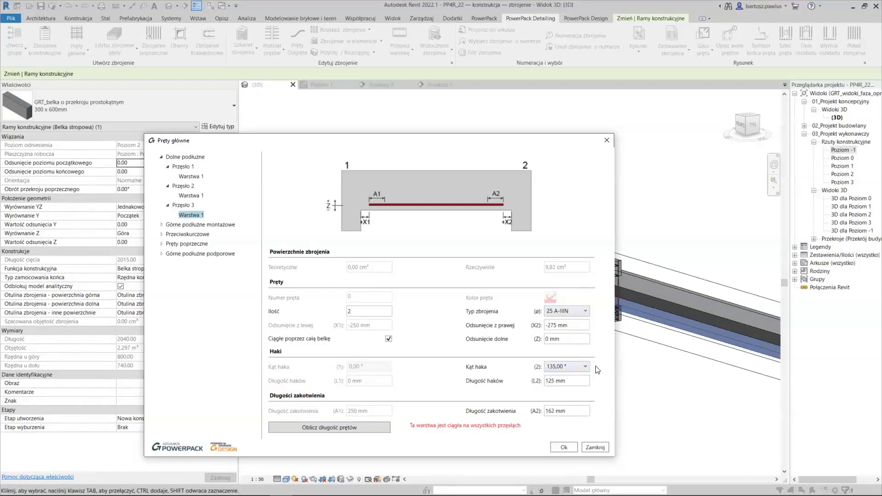
left_click(197, 177)
left_click(191, 216)
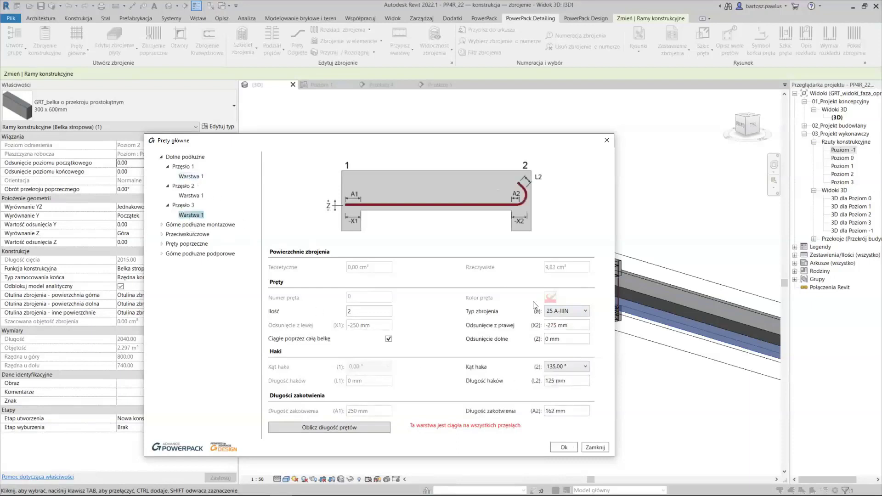
Give span 3's bottom bars a -200 mm right offset, no right hook and 250 mm anchorage.
triple_click(574, 326)
type("-200")
left_click(577, 410)
left_click(567, 367)
left_click(561, 380)
left_click(574, 411)
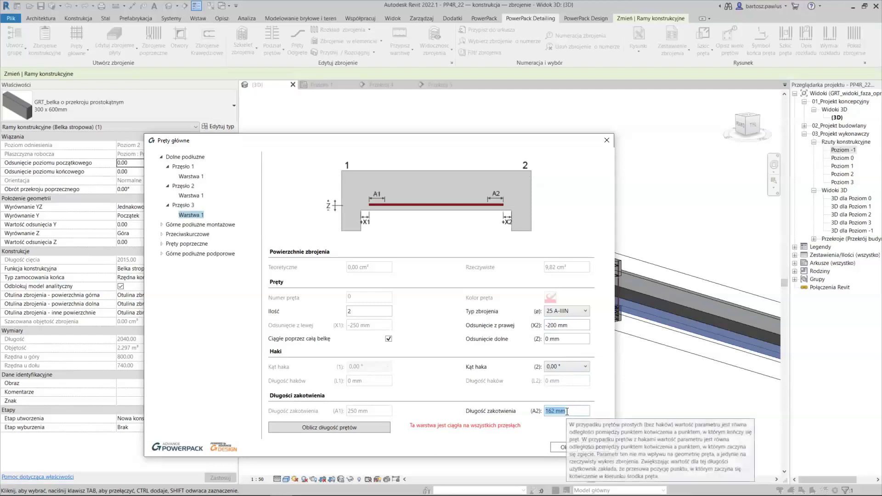
type("250")
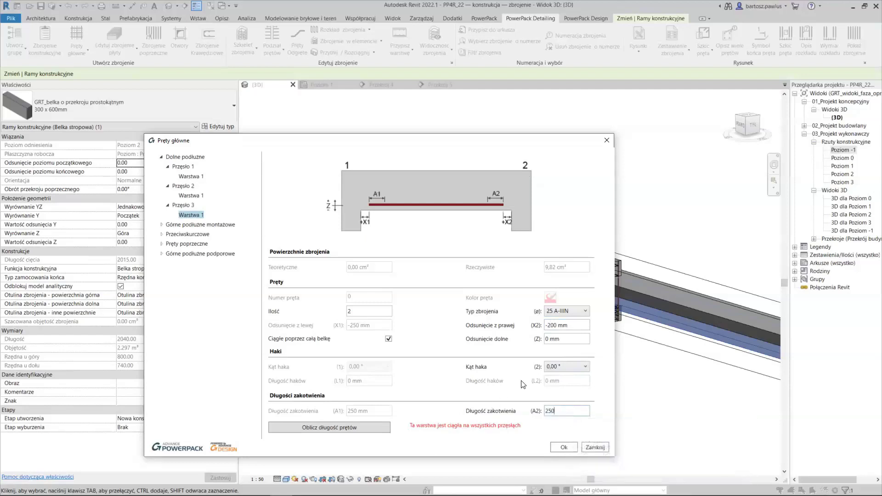
double_click(187, 227)
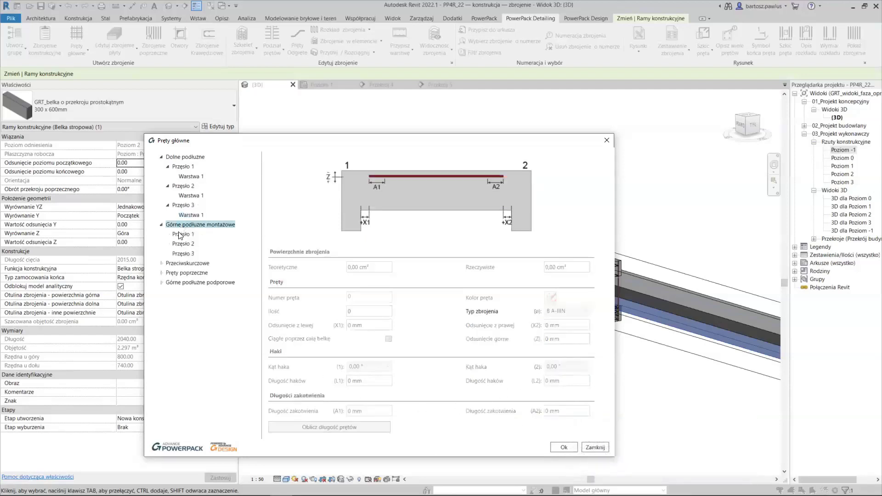
Add continuous 16 A-IIIN top mounting bar layers to all three spans.
left_click(180, 235)
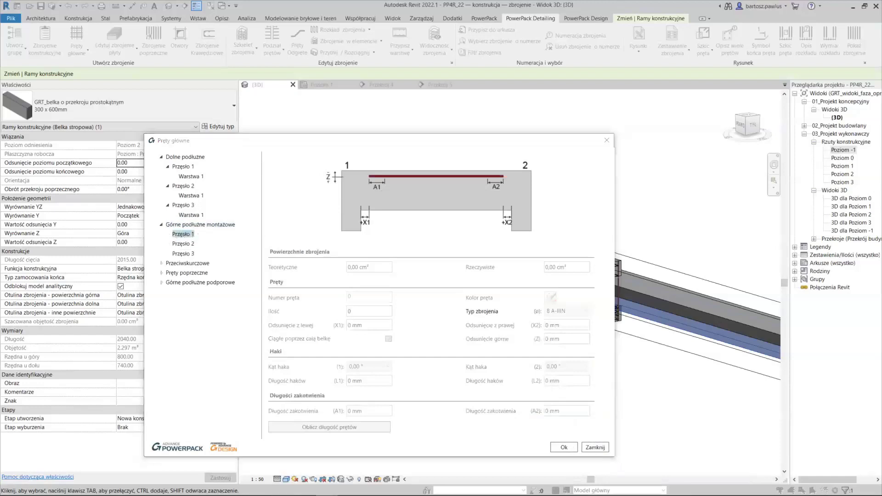
double_click(195, 233)
left_click(200, 255)
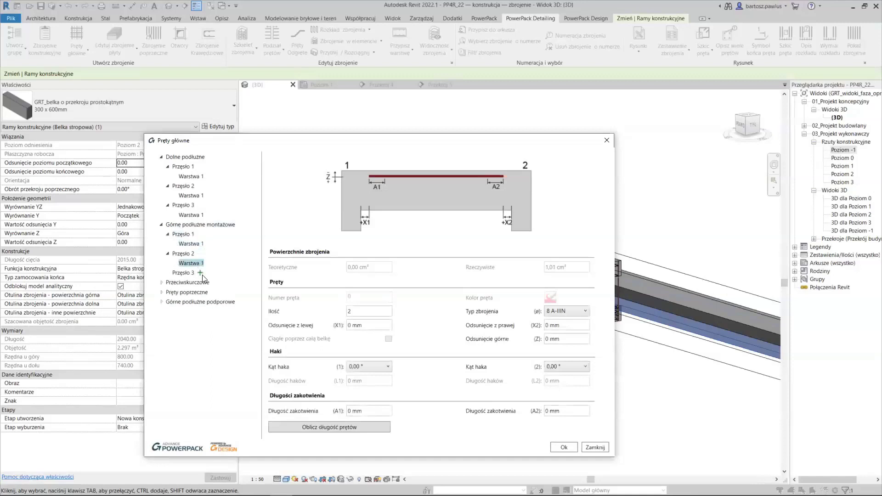
left_click(200, 273)
left_click(580, 312)
left_click(562, 371)
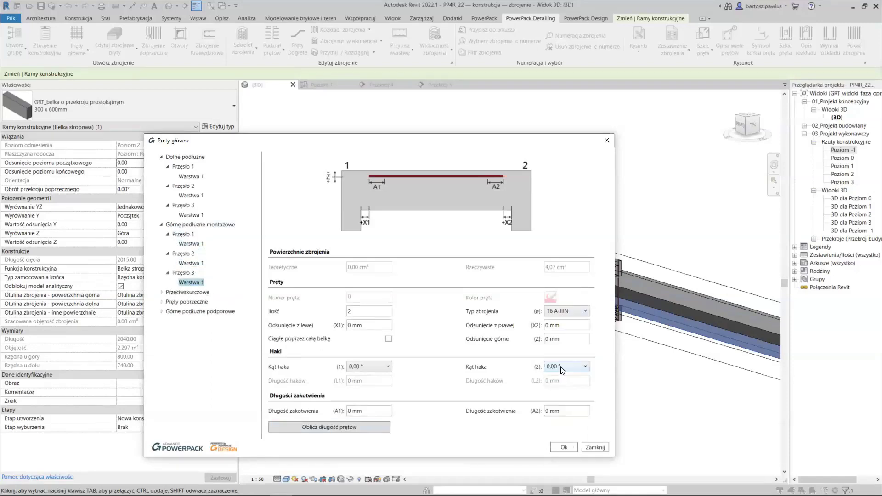
left_click(389, 339)
left_click(192, 244)
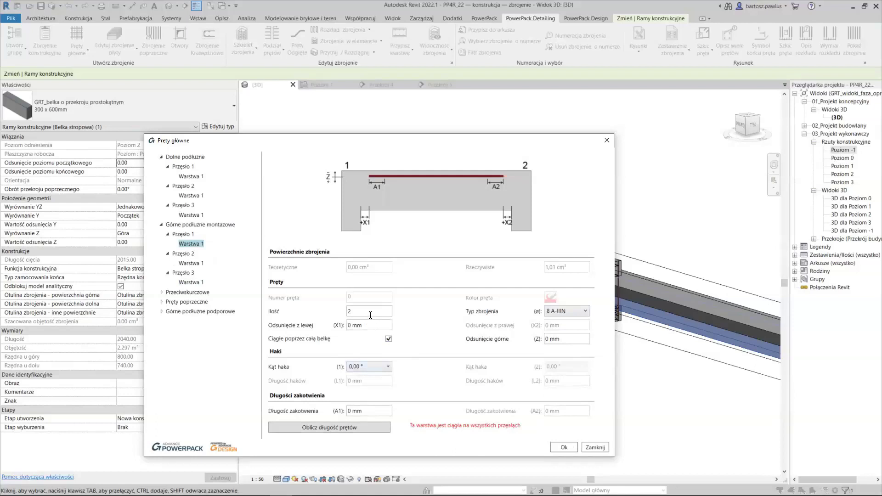
Set the bottom bar count to 3 in spans 3, 2 and 1.
left_click(197, 214)
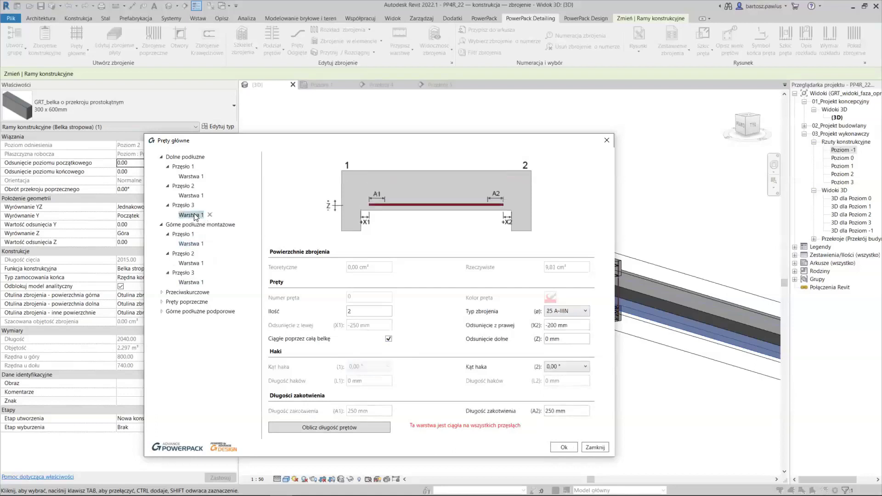
double_click(368, 312)
type("3")
left_click(186, 196)
double_click(360, 311)
type("3")
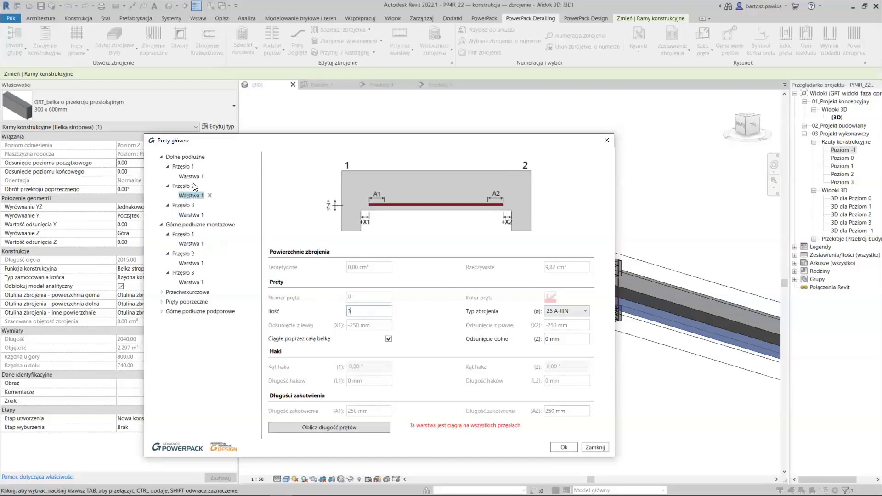
left_click(191, 177)
type("3")
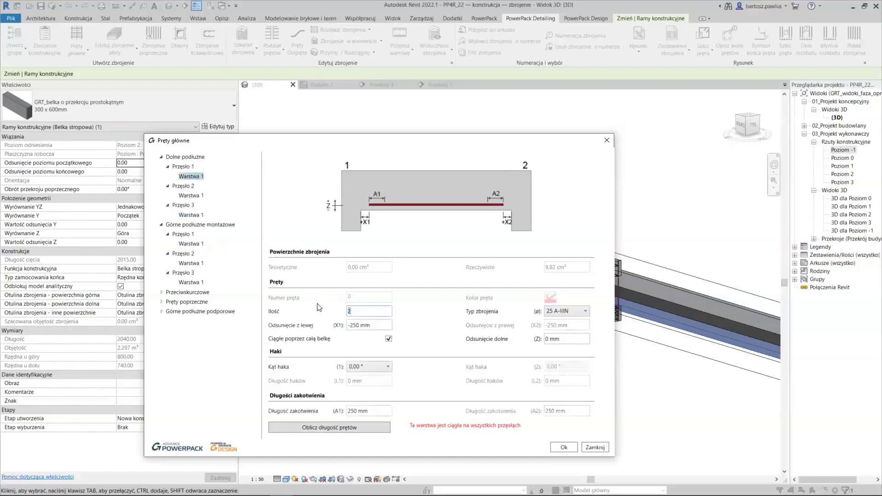
Give top mounting span 1 16 A-IIIN bars with a -150 mm left offset.
left_click(182, 245)
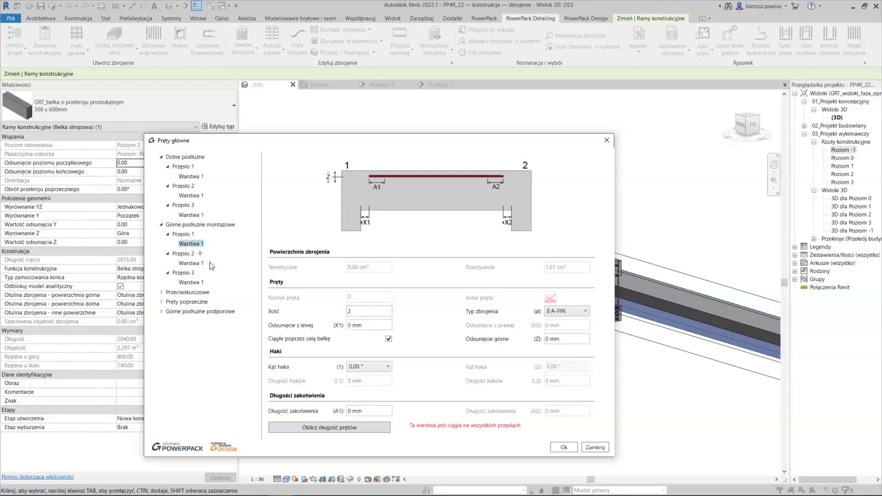
left_click(574, 312)
left_click(559, 369)
left_click_drag(367, 324, 331, 330)
type("-150")
left_click(358, 413)
Set top span 2 to 16 A-IIIN and give span 3 a -150 mm right offset, 250 mm anchorage.
left_click(193, 263)
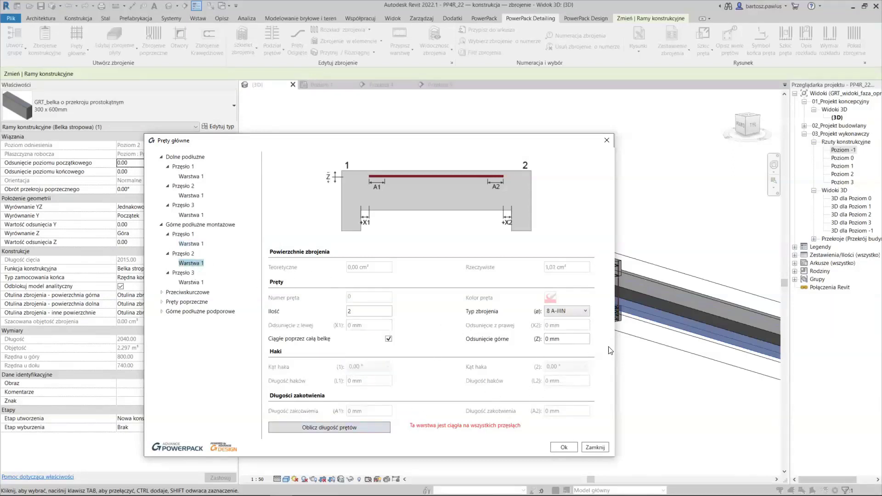
left_click(577, 312)
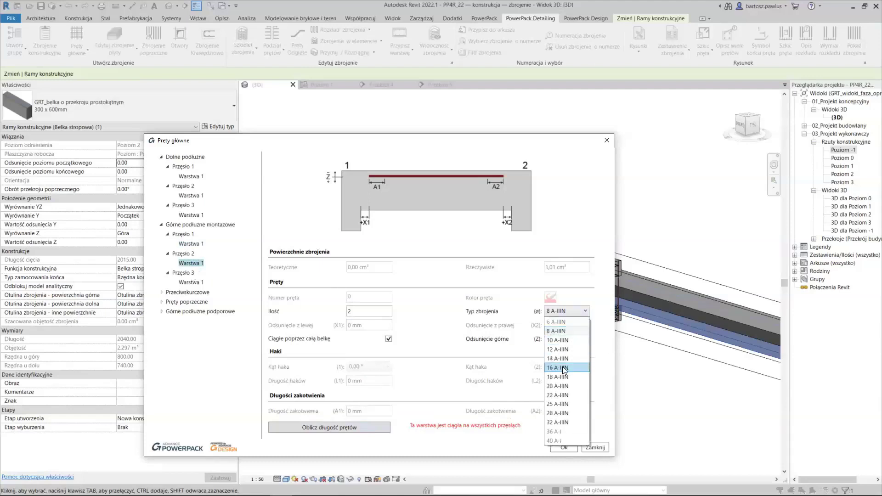
left_click(564, 369)
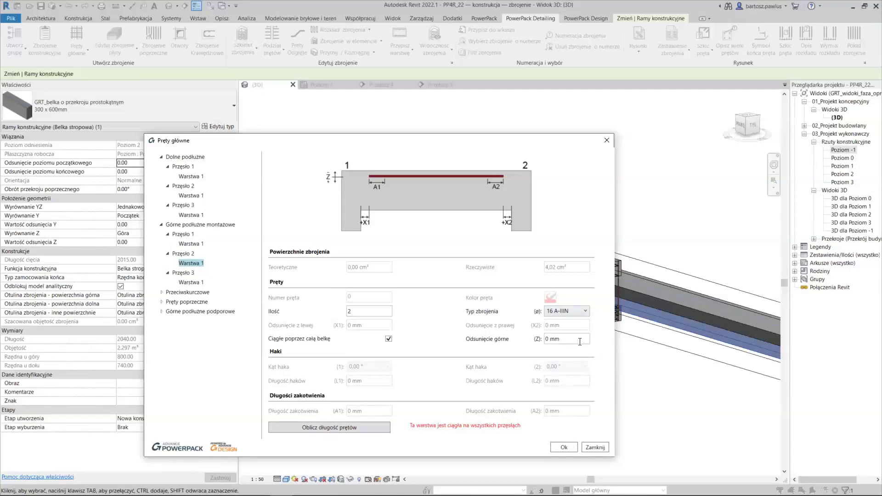
left_click(192, 282)
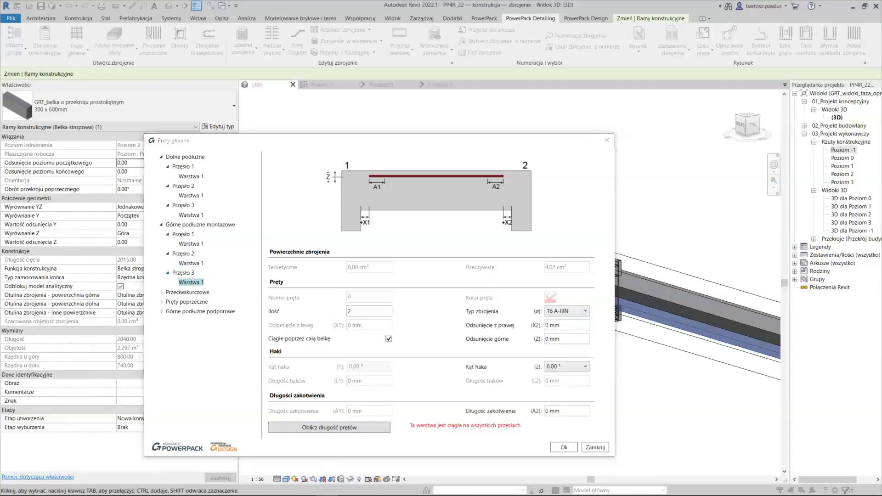
left_click(549, 325)
type("0")
left_click(547, 411)
type("2")
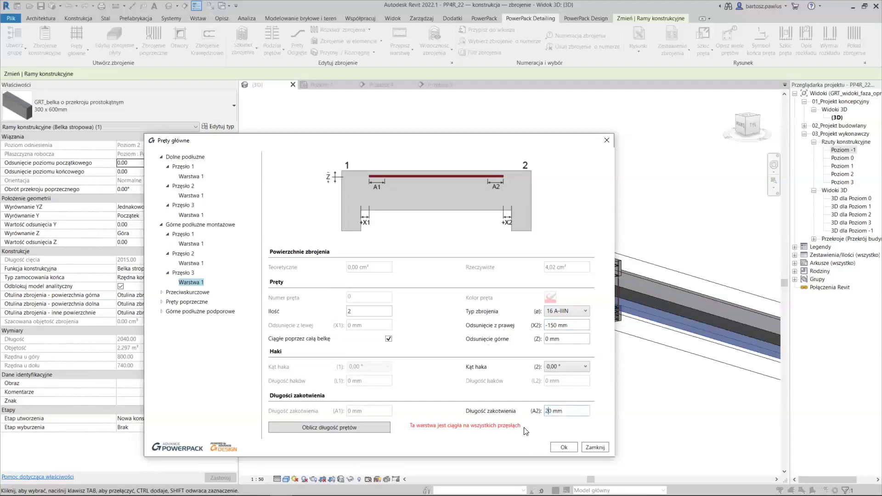
type("5")
left_click(162, 156)
Add continuous anti-shrinkage packages to all three spans, with 2 bars at 150 mm and -150 right offset.
left_click(160, 176)
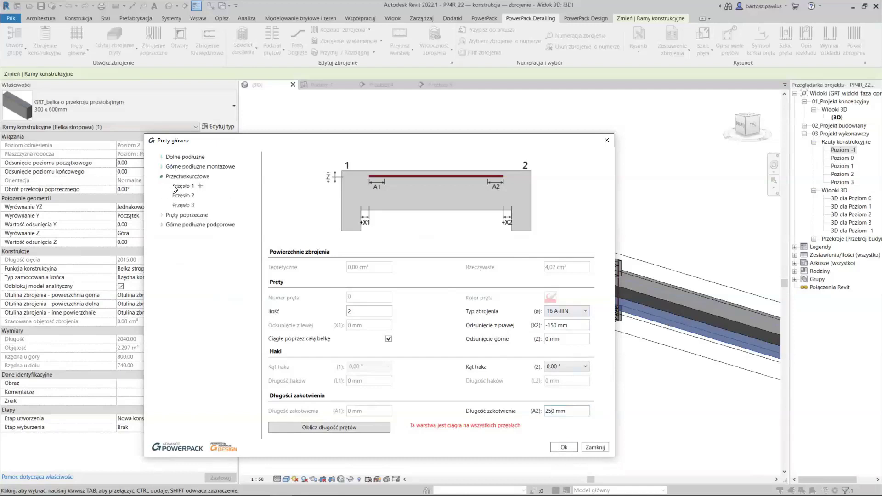
left_click(199, 186)
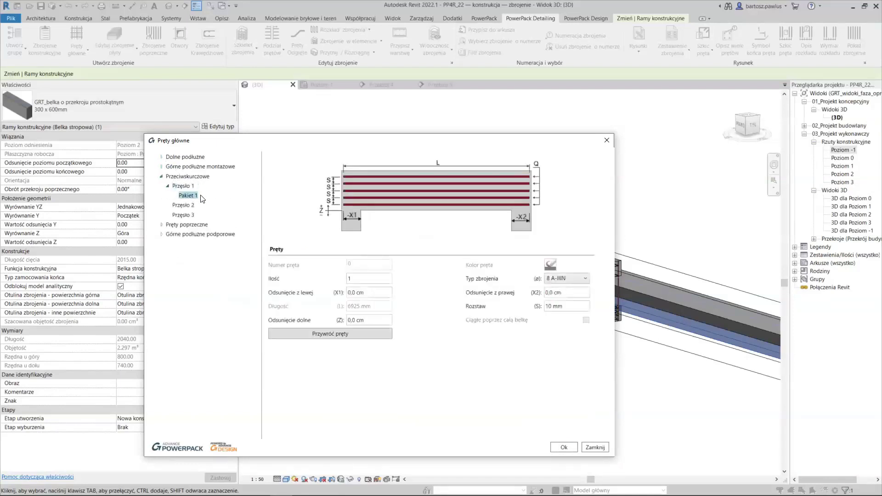
left_click(200, 205)
left_click(200, 225)
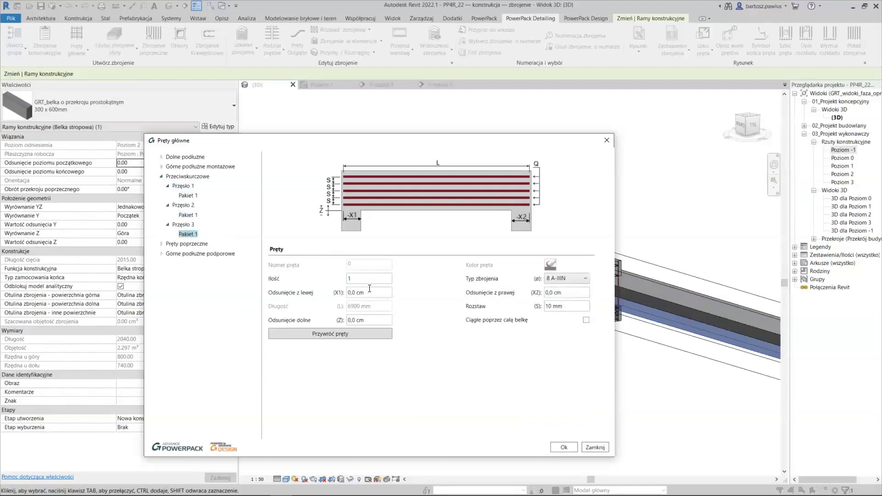
left_click(587, 320)
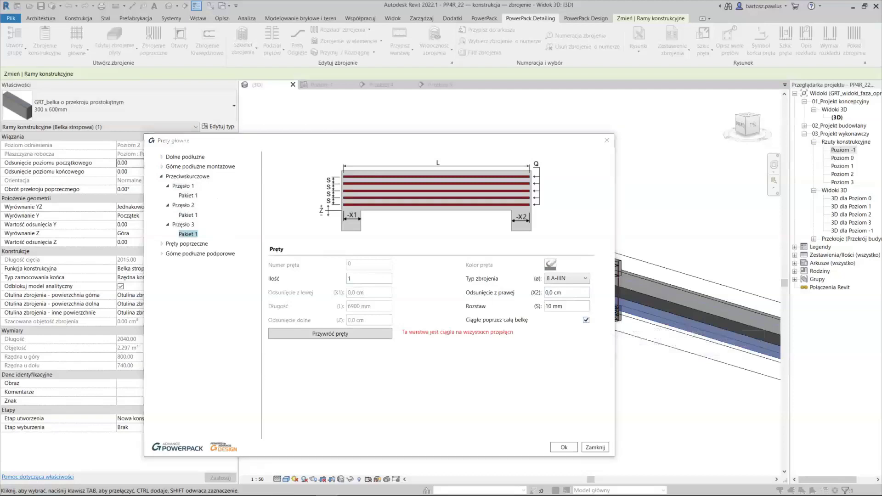
triple_click(556, 306)
type("150")
left_click(374, 279)
type("2")
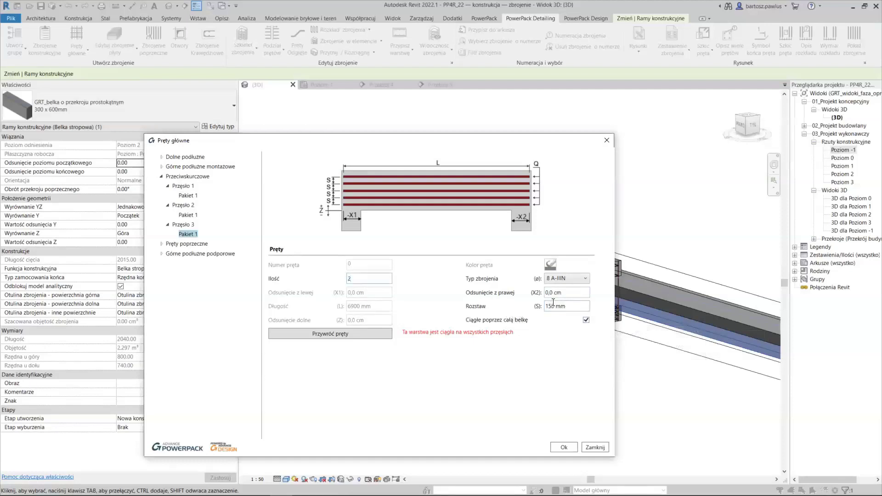
left_click(557, 295)
type("-15")
type("0")
Set span 2's anti-shrinkage package to 2 bars at 150 mm spacing.
left_click(186, 215)
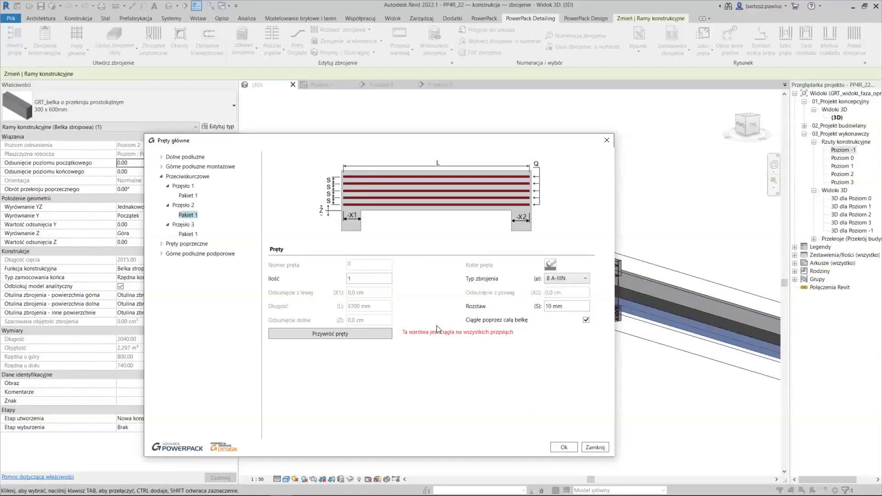
triple_click(567, 308)
type("150")
left_click(364, 282)
type("2")
double_click(565, 307)
type("150")
Correct span 3's package right offset to -15 cm and review span 2's values.
left_click(188, 235)
double_click(581, 292)
left_click_drag(583, 292, 555, 292)
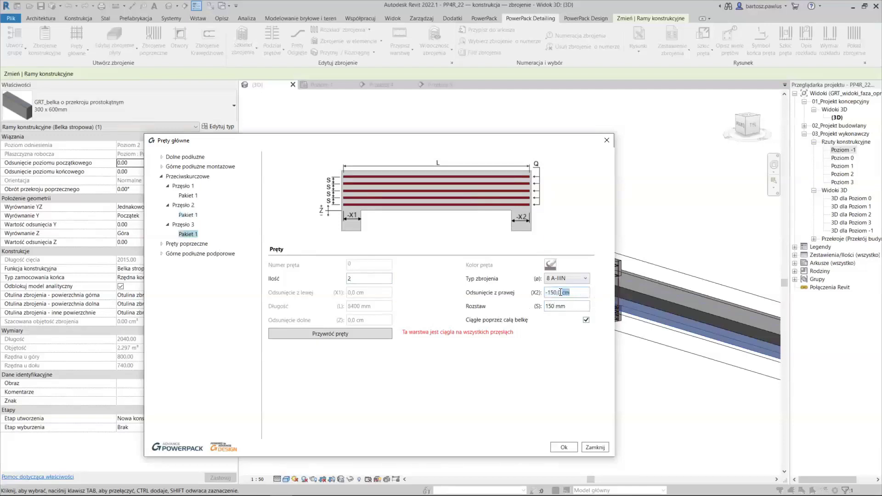
key("BackSpace")
left_click(181, 215)
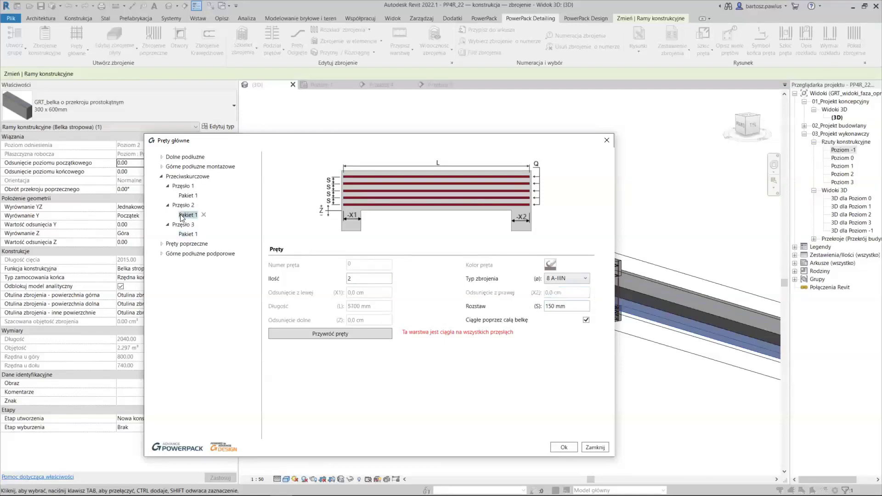
left_click(187, 197)
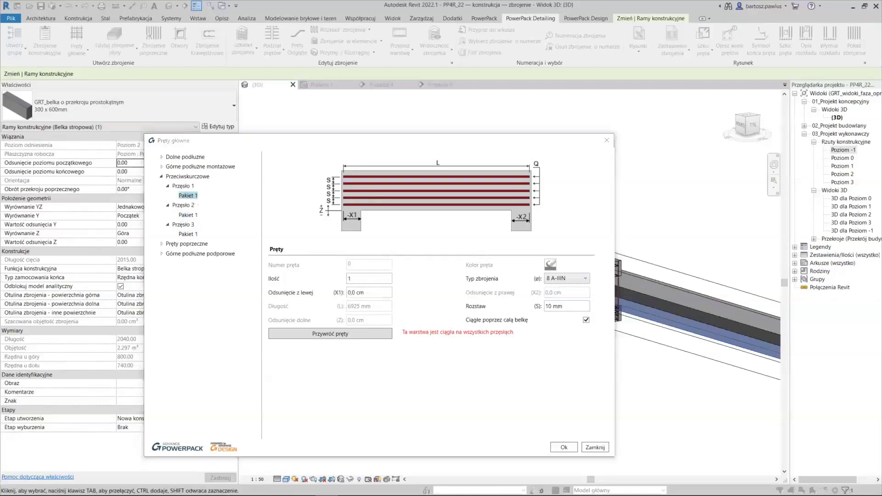
Set span 1's anti-shrinkage package left offset and 150 mm spacing, keeping 8 A-IIIN bars.
left_click(349, 292)
type("-15")
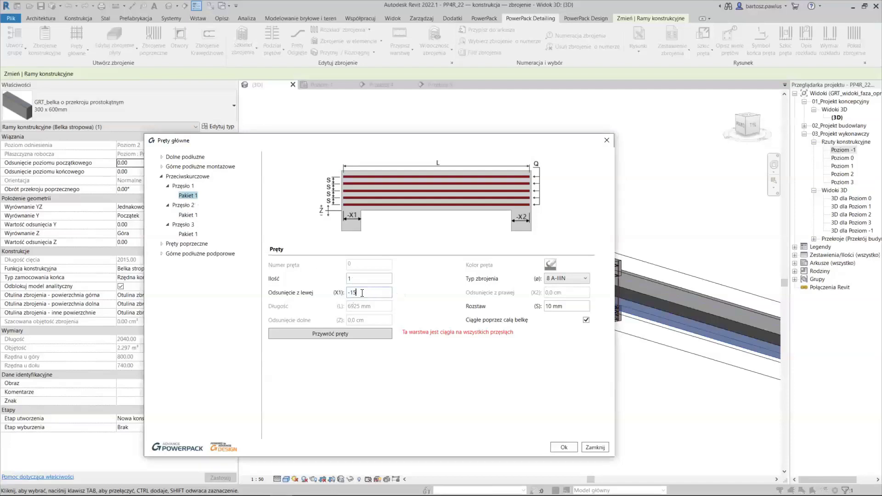
type("2")
left_click(573, 284)
left_click(564, 299)
double_click(556, 307)
type("15")
left_click(586, 320)
left_click(565, 308)
type("150")
left_click(586, 320)
Give span 3's package a 15 cm bottom offset and revisit span 2's, keeping bars continuous.
left_click(188, 216)
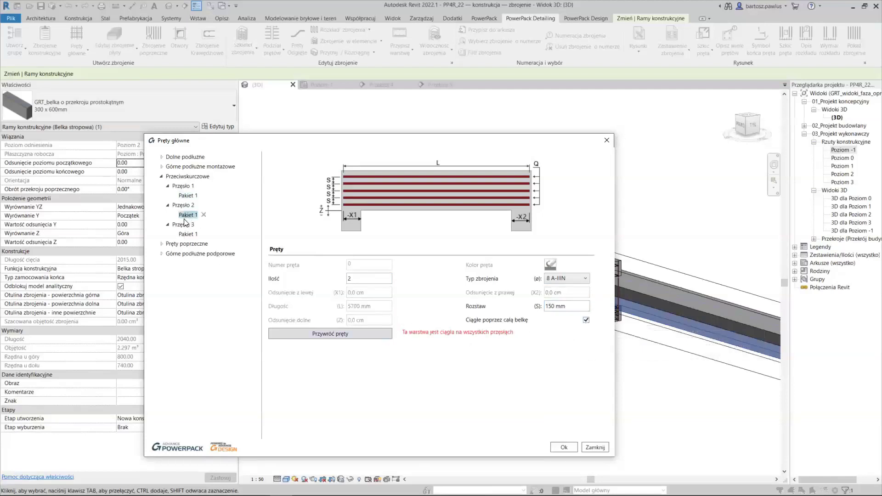
left_click(184, 235)
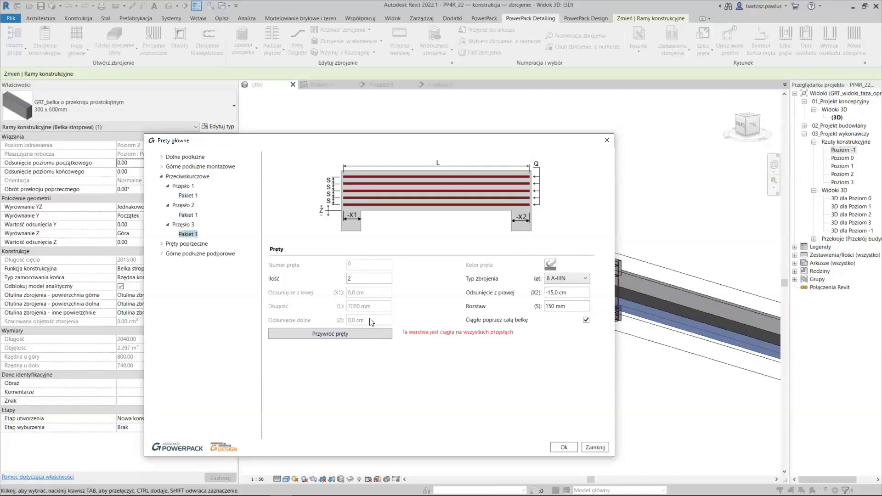
left_click(586, 320)
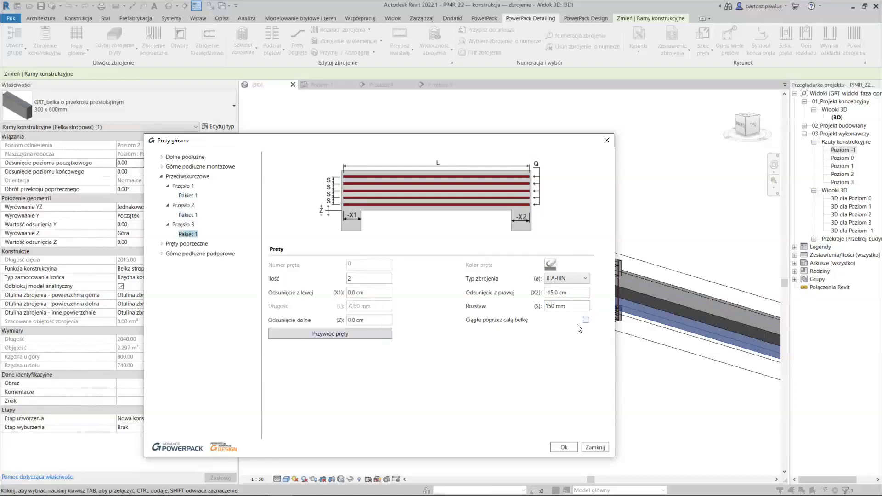
left_click(382, 323)
type("150")
left_click(587, 320)
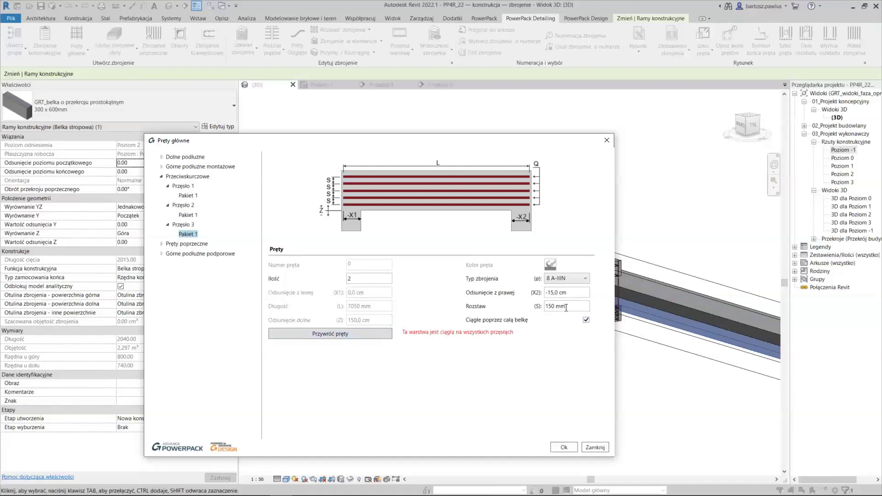
left_click(195, 214)
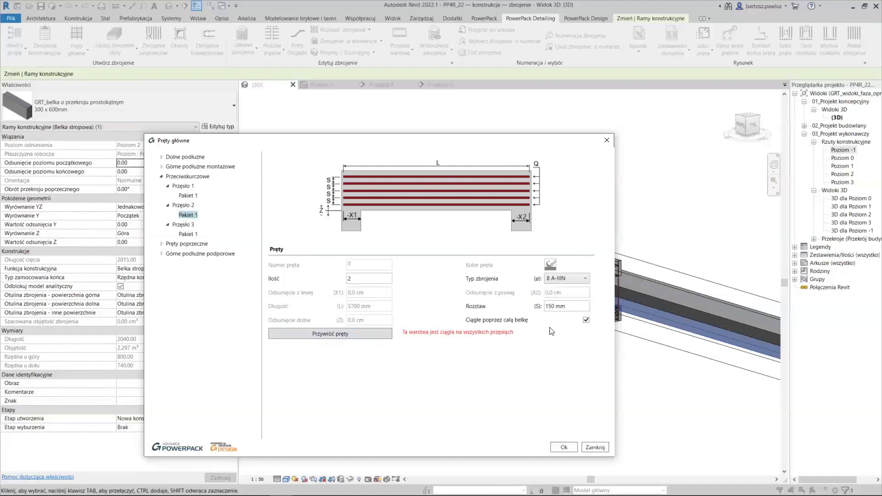
left_click(586, 320)
double_click(365, 324)
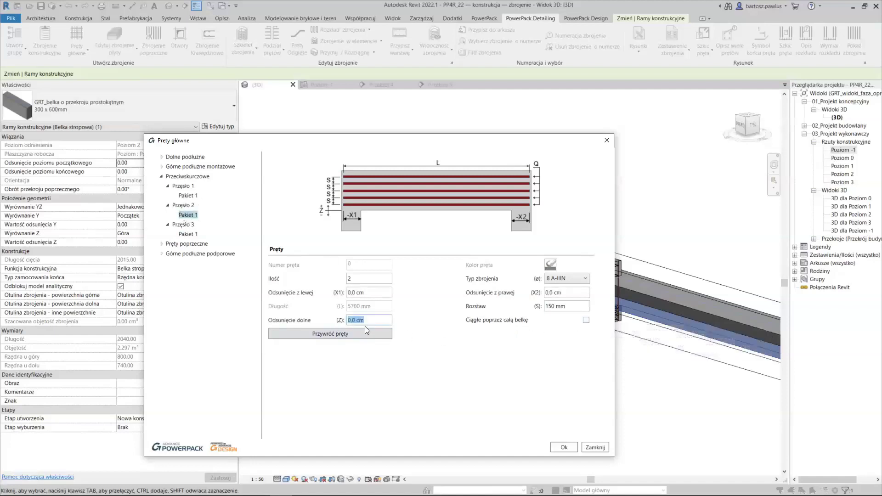
type("15")
left_click(586, 320)
Set span 1's package bottom offset to 15 cm and review all three spans.
left_click(189, 196)
left_click(586, 320)
double_click(363, 320)
type("15")
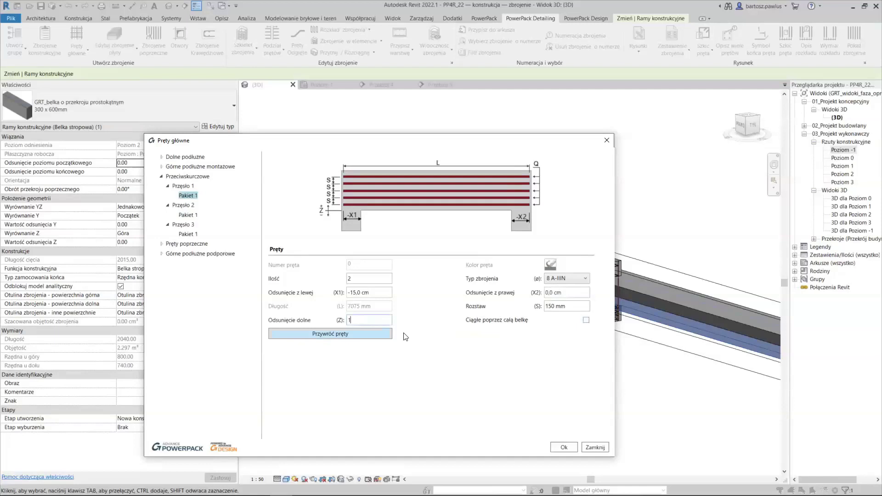
left_click(586, 320)
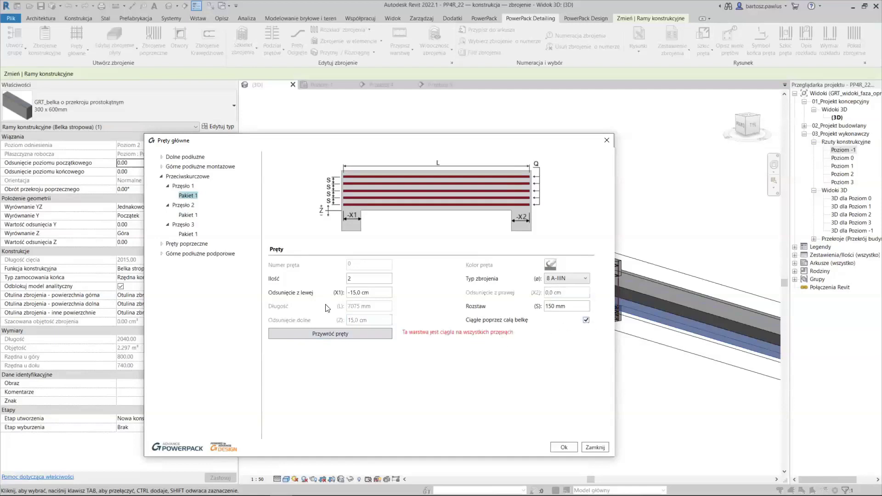
left_click(187, 234)
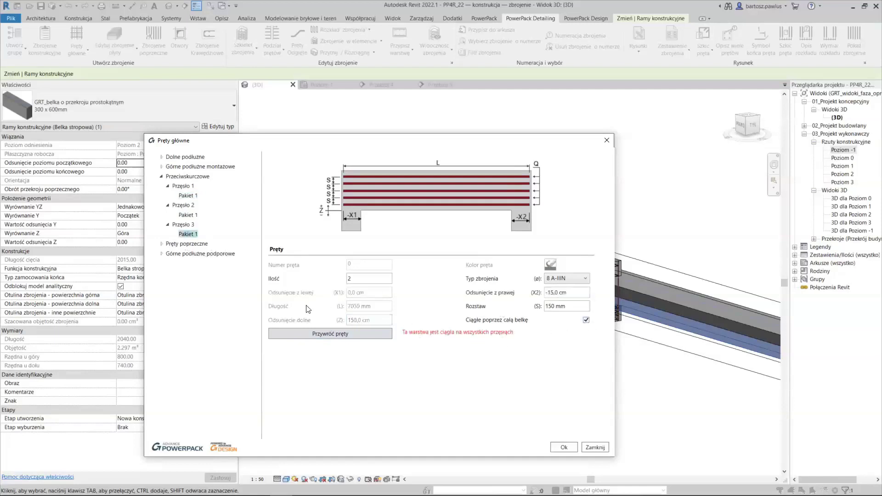
left_click(188, 215)
left_click(187, 195)
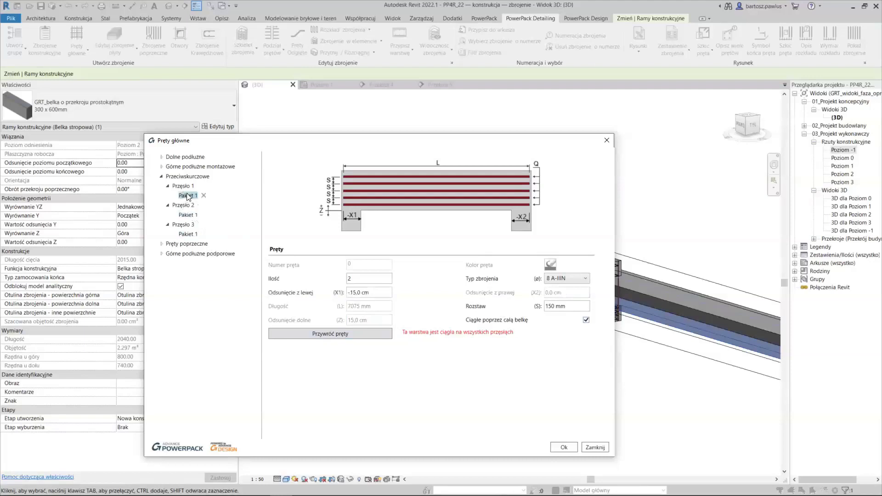
left_click(161, 177)
left_click(162, 187)
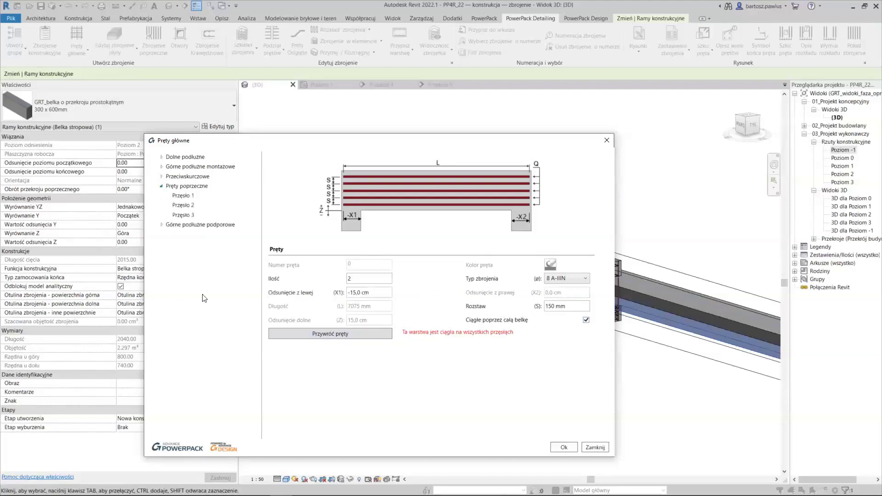
Add a second stirrup package to span 1's transverse bars.
left_click(198, 196)
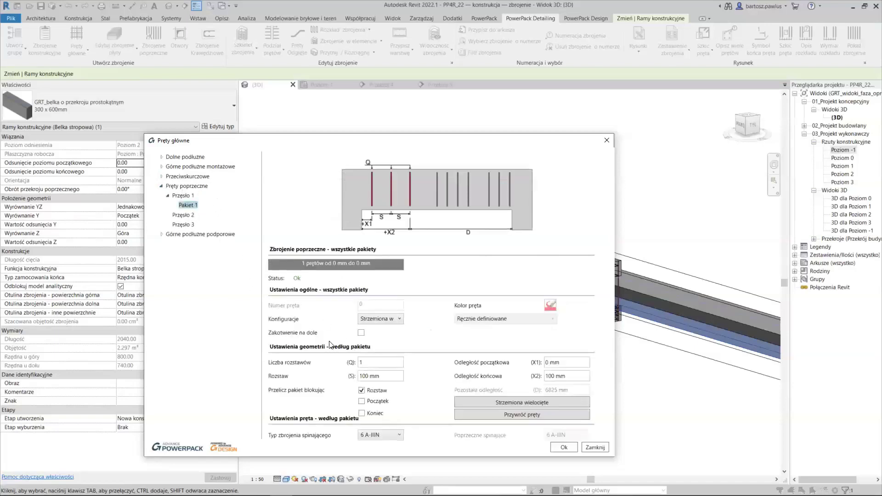
left_click(183, 196)
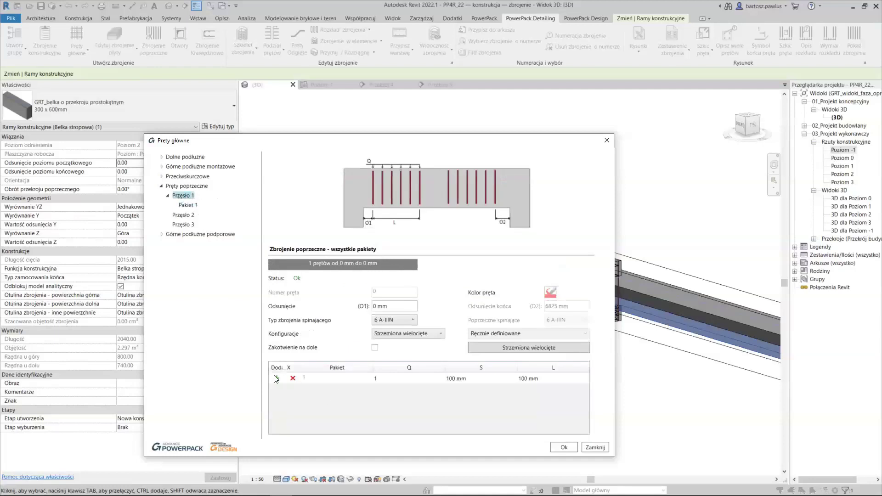
left_click(188, 205)
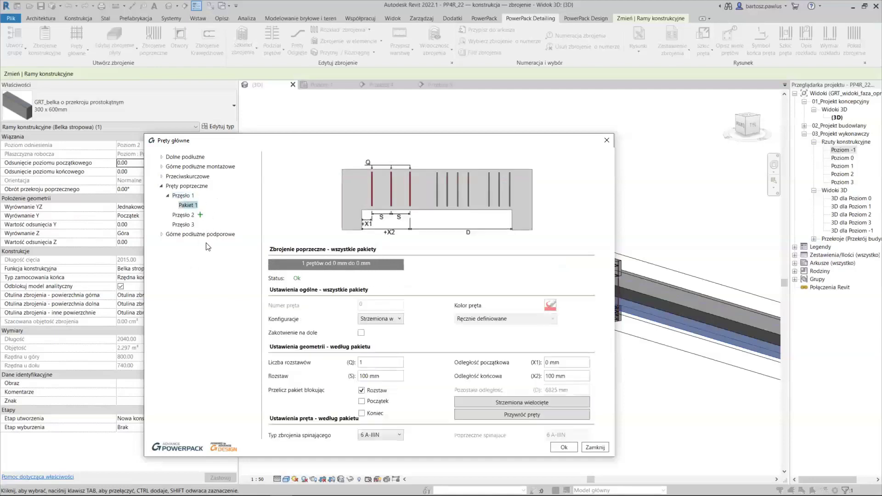
double_click(200, 207)
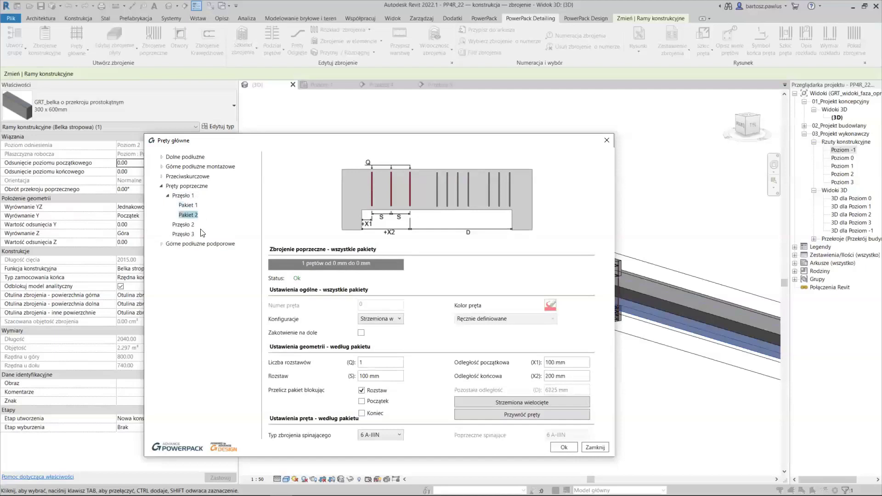
left_click(183, 196)
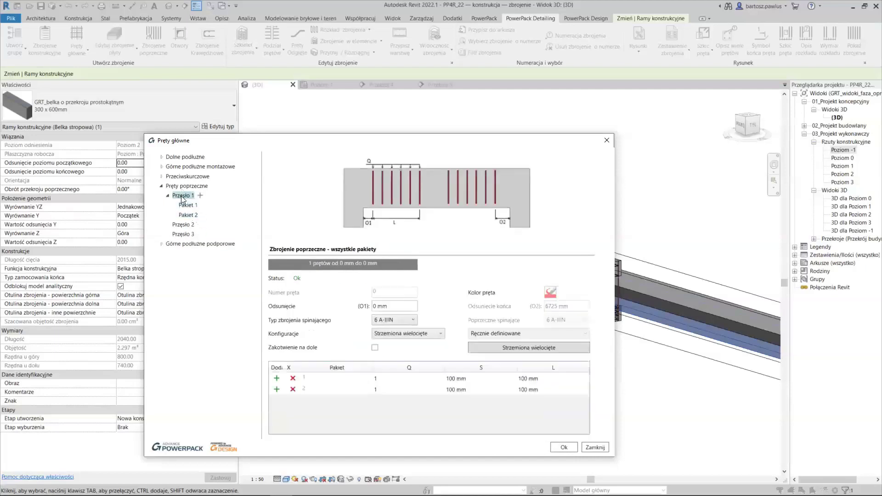
Use 8 A-IIIN closing bars, Strzemiona configuration and 8 A-IIIN cross ties for span 1.
left_click(412, 320)
left_click(385, 341)
left_click(431, 337)
left_click(415, 356)
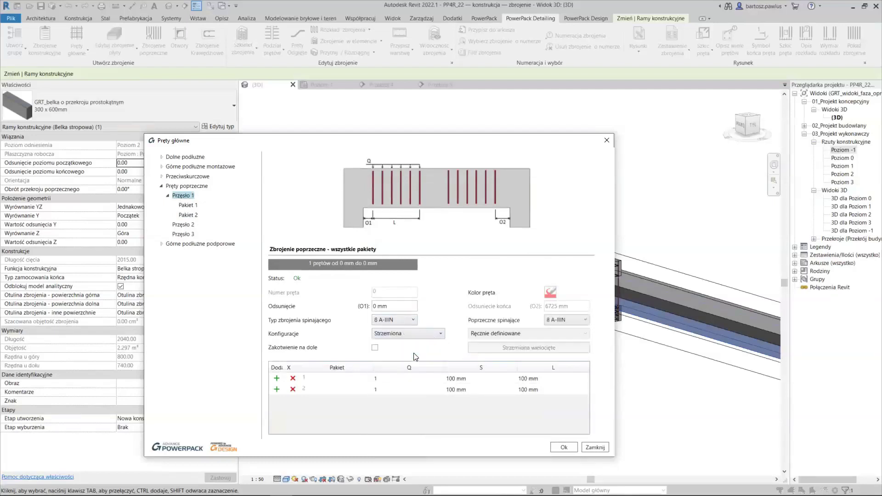
left_click(570, 320)
left_click(568, 339)
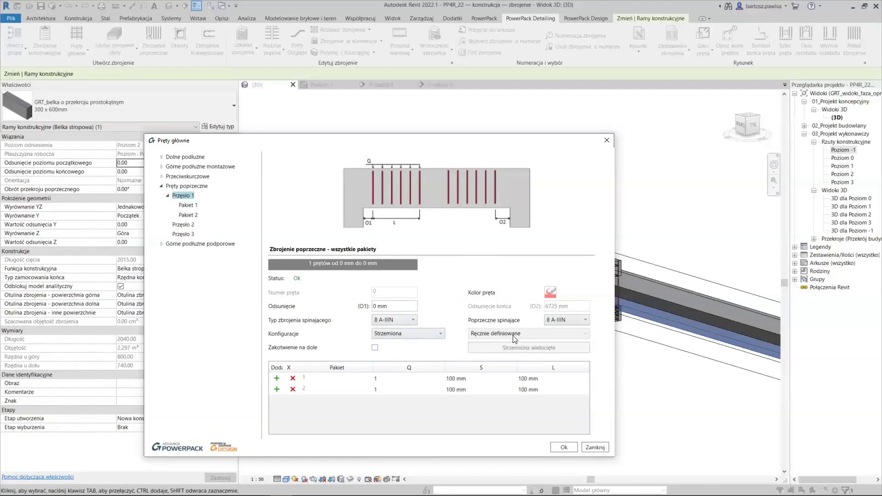
Try span 1's bar configurations (Szpilki, Brak, Strzemiona), settle on Strzemiona wielocięte, and open its settings.
left_click(422, 335)
left_click(441, 334)
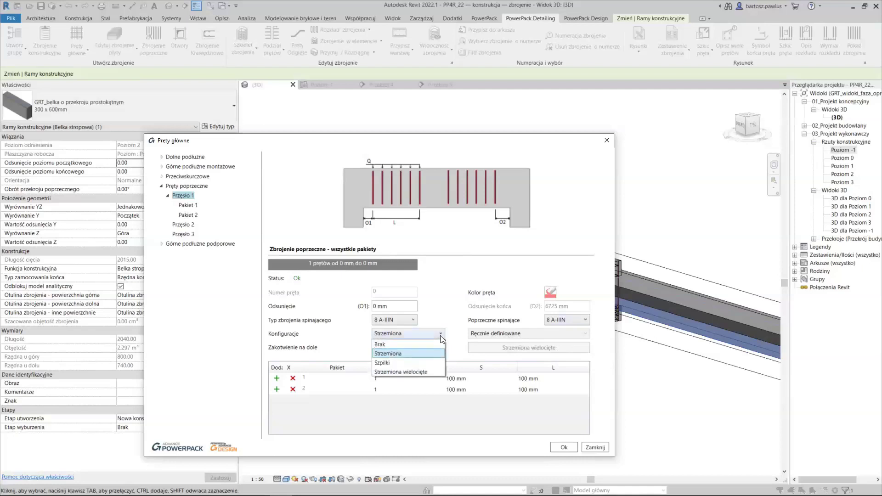
left_click(411, 363)
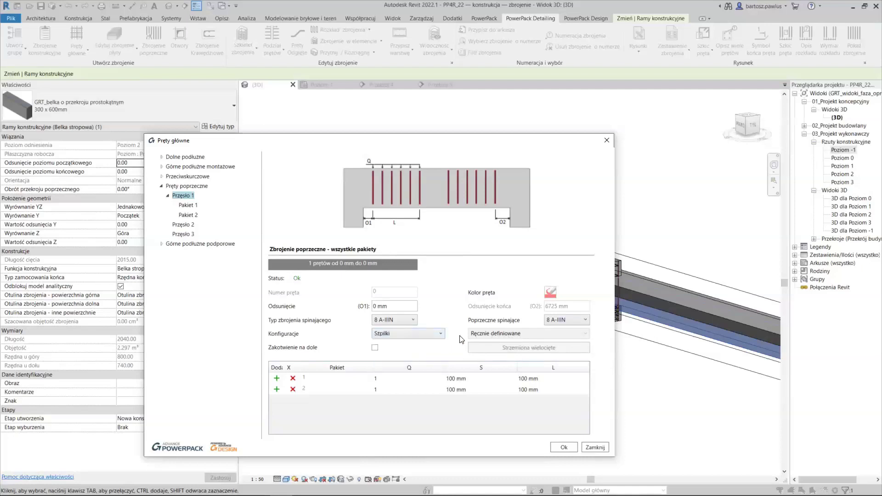
left_click(440, 334)
left_click(421, 345)
left_click(415, 348)
left_click(441, 334)
left_click(441, 353)
left_click(441, 335)
left_click(410, 372)
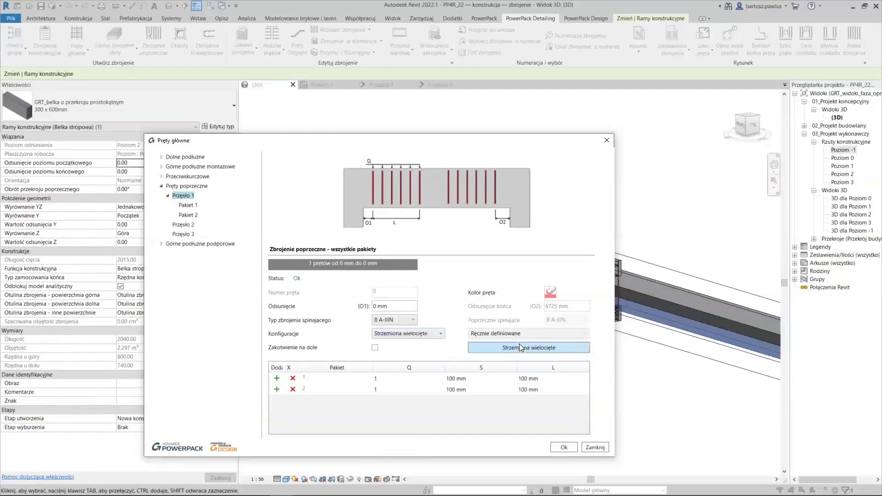
left_click(521, 348)
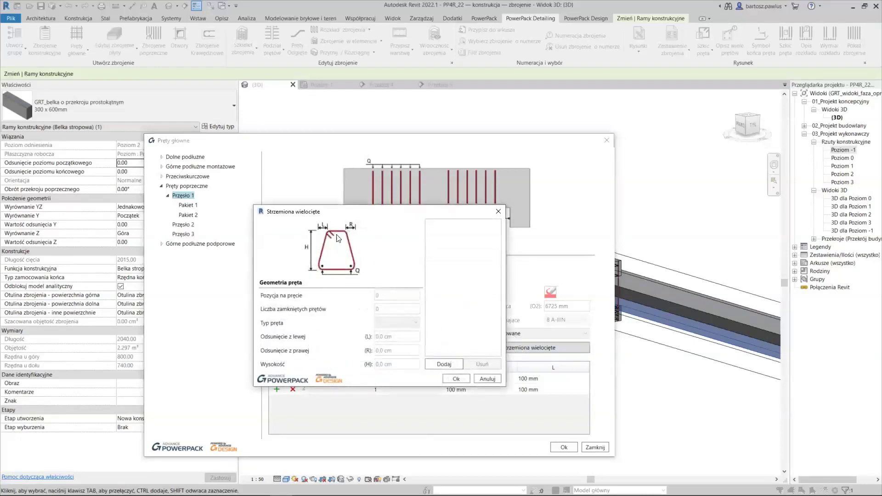
Add a third stirrup package to span 1 and set the first and third packages to 3 × 75 mm.
left_click(488, 379)
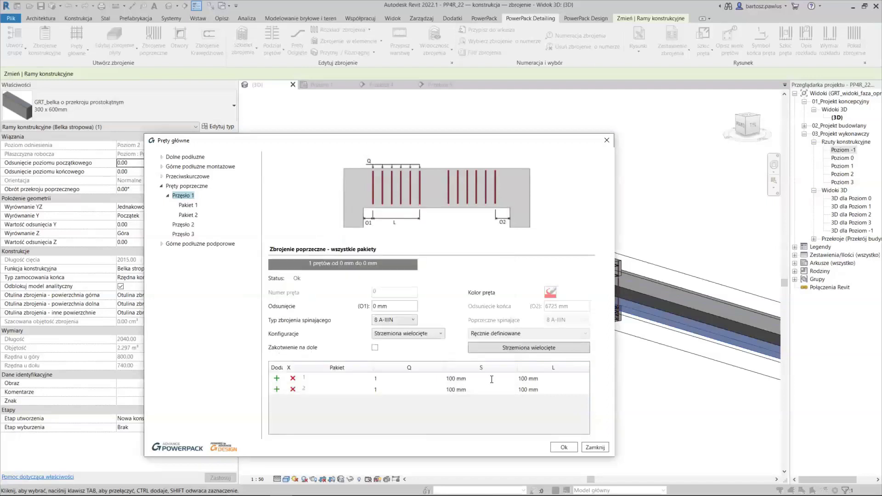
left_click(277, 378)
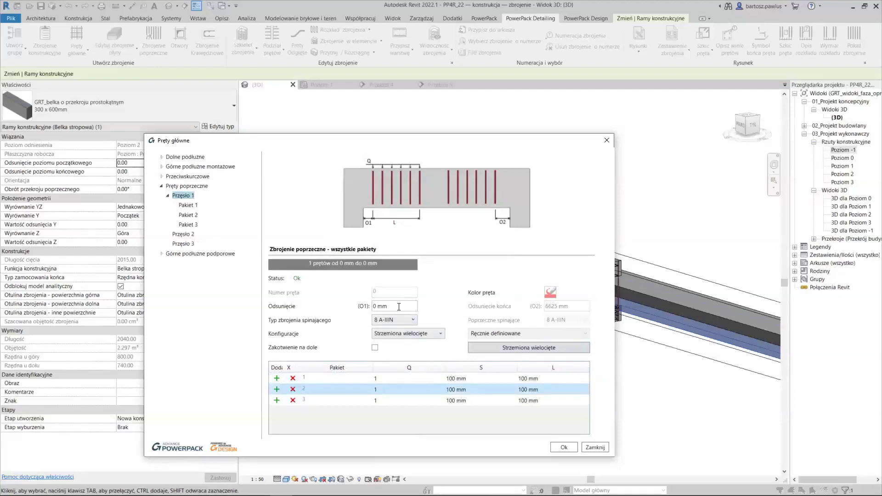
left_click(472, 380)
type("75")
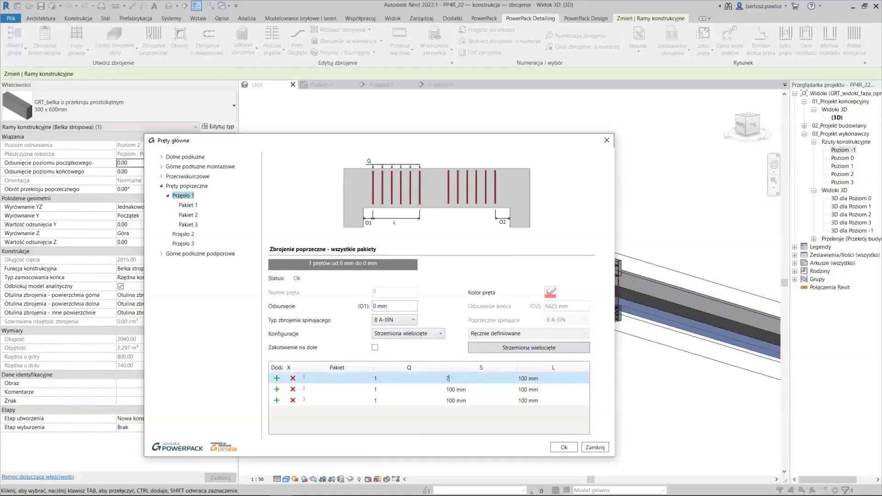
left_click(477, 390)
type("75")
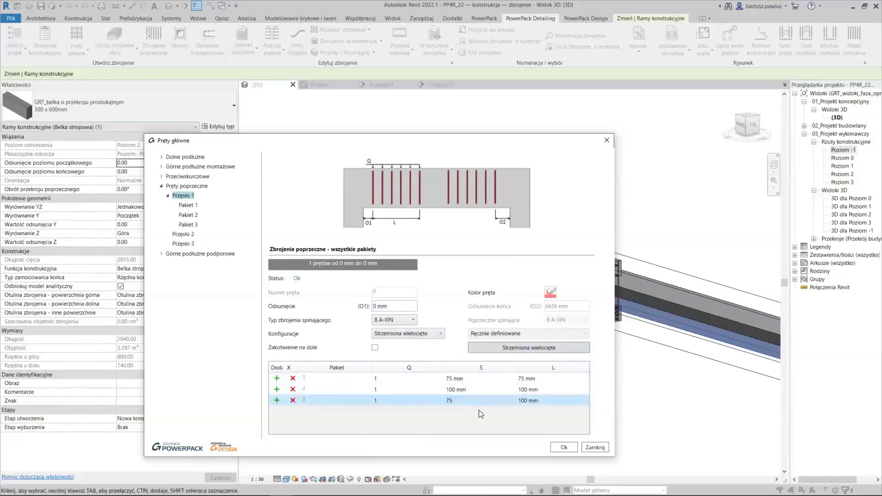
left_click(388, 379)
type("3")
left_click(391, 399)
type("3")
Set span 1's middle stirrup package to 43 bars at 150 mm.
left_click(393, 390)
type("150")
left_click(396, 394)
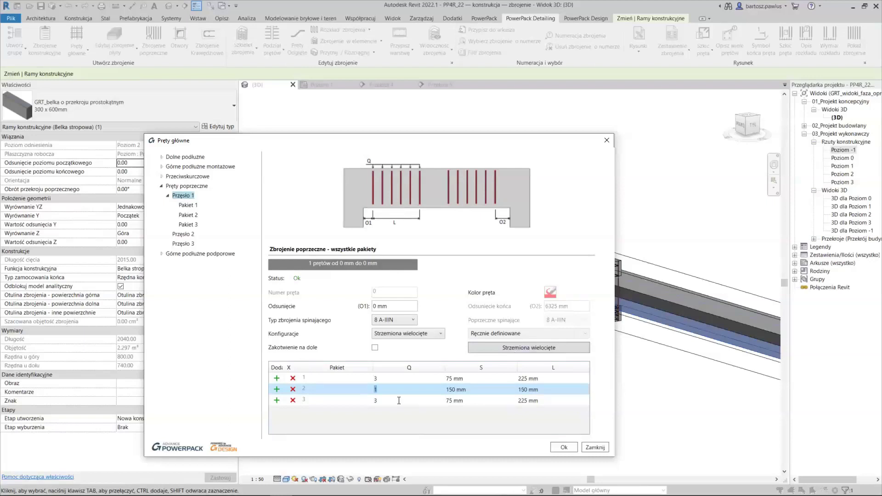
type("42")
key("Return")
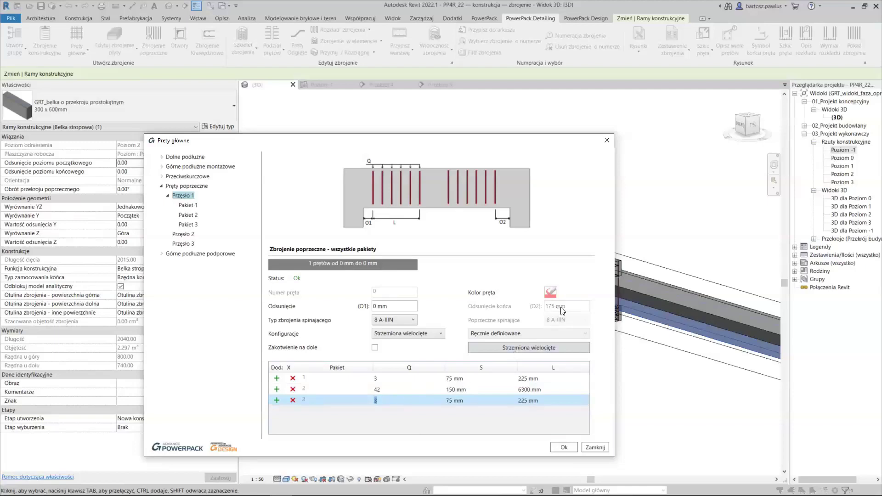
left_click(391, 388)
type("44")
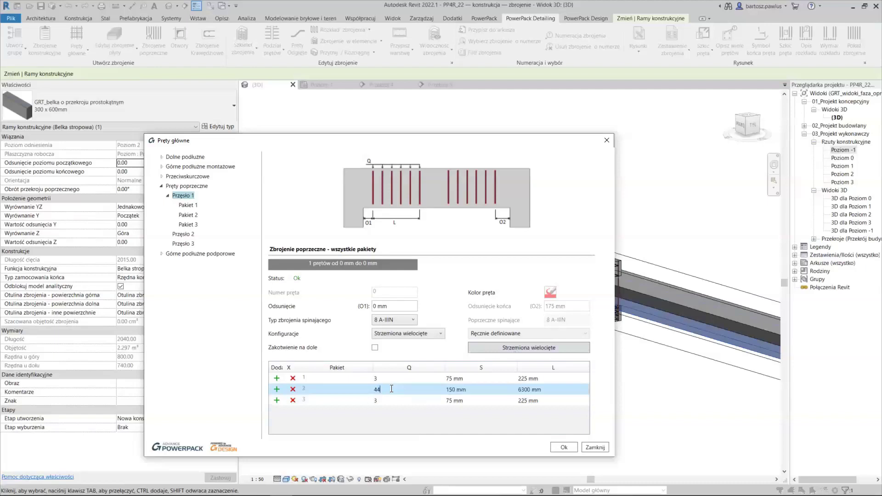
key("BackSpace")
type("3")
Set span 1's stirrup offset (Odsunięcie) to 12.5 mm and review its packages.
left_click(413, 307)
type("12.5")
key("Return")
left_click(187, 205)
left_click(183, 196)
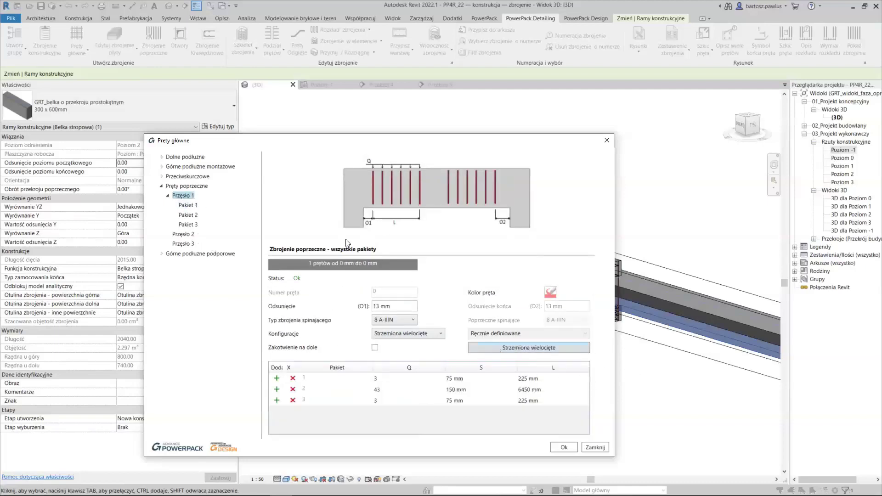
left_click(195, 216)
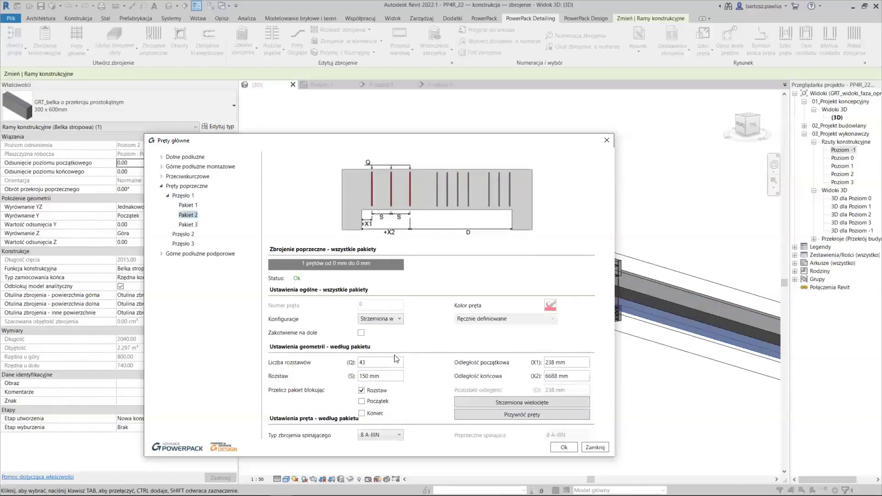
left_click(185, 206)
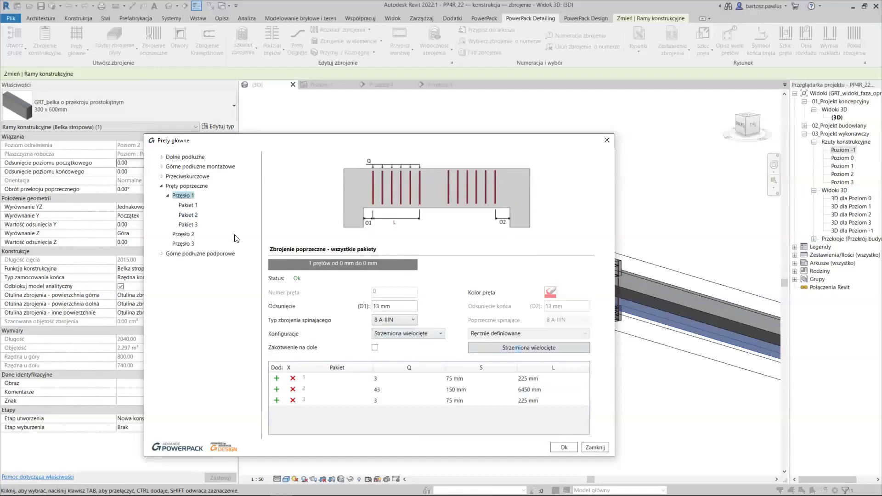
left_click(183, 234)
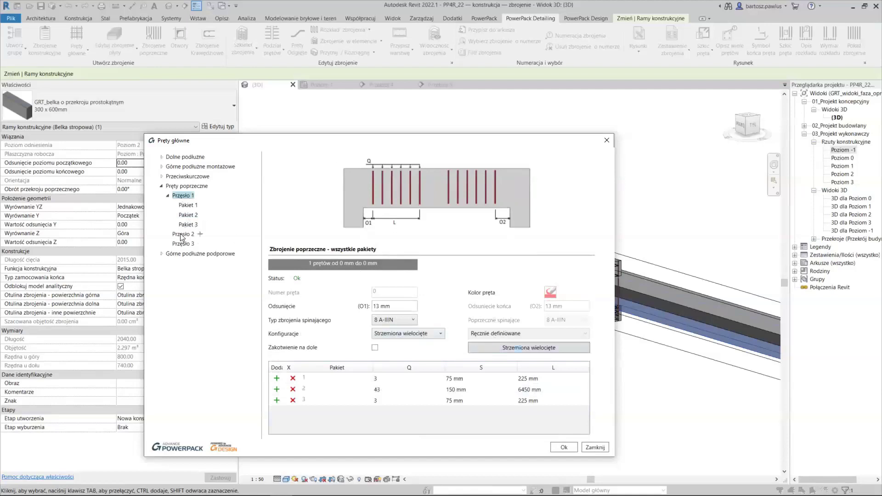
Give span 2 three stirrup packages using 8 A-IIIN bars in the Strzemiona configuration.
left_click(276, 378)
left_click(275, 378)
left_click(276, 389)
left_click(413, 320)
left_click(385, 340)
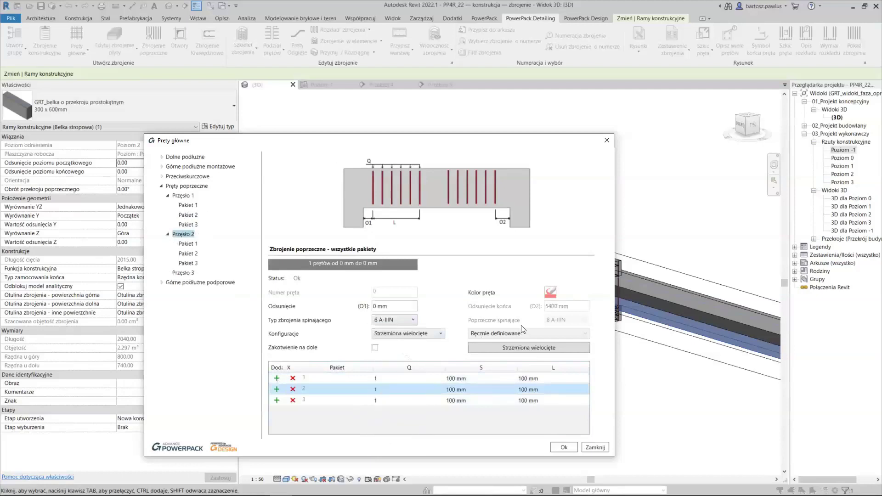
left_click(442, 334)
left_click(426, 359)
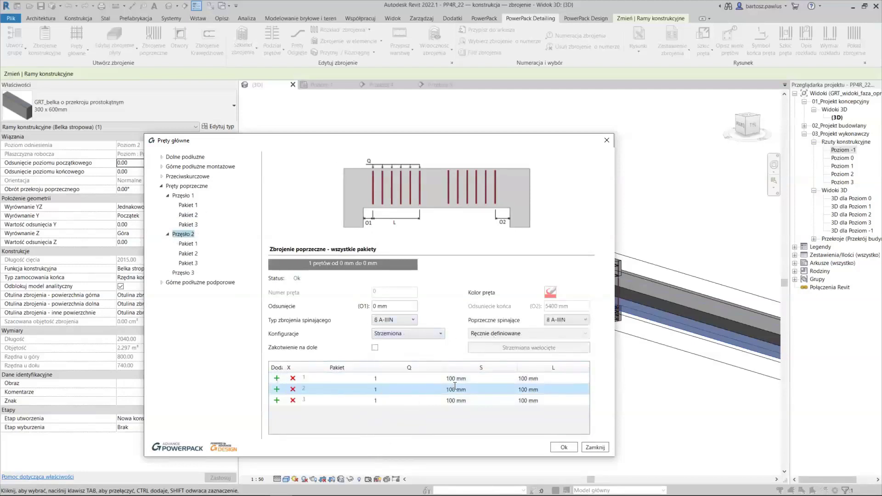
Set span 2's first and third packages to 3 × 75 mm and the middle spacing to 150 mm.
left_click(393, 380)
type("3")
left_click(393, 400)
type("3")
left_click(389, 391)
left_click(463, 391)
type("75")
left_click(462, 391)
type("150")
left_click(461, 401)
type("5")
key("Return")
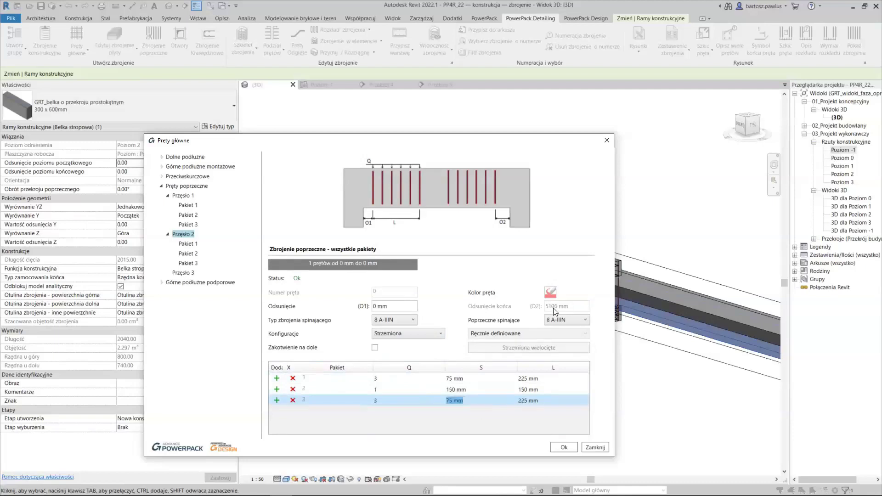
Set span 2's middle package to 34 bars and the stirrup offset to 75 mm.
left_click(396, 390)
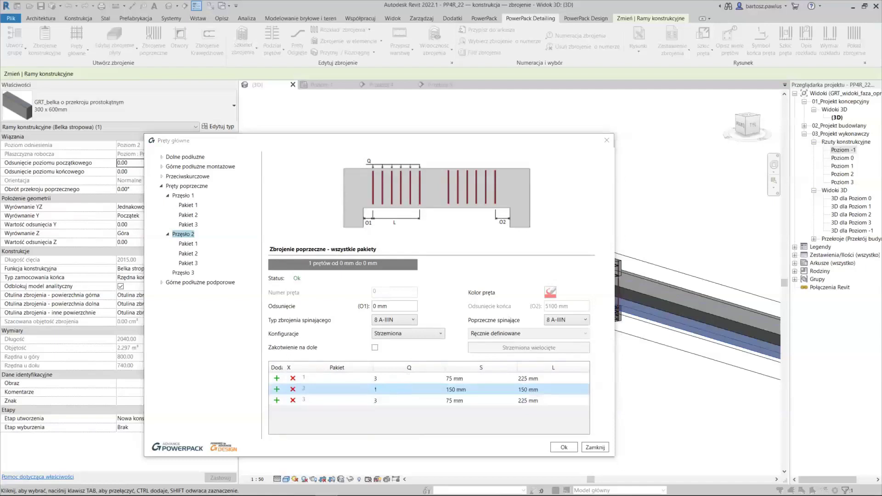
left_click(393, 390)
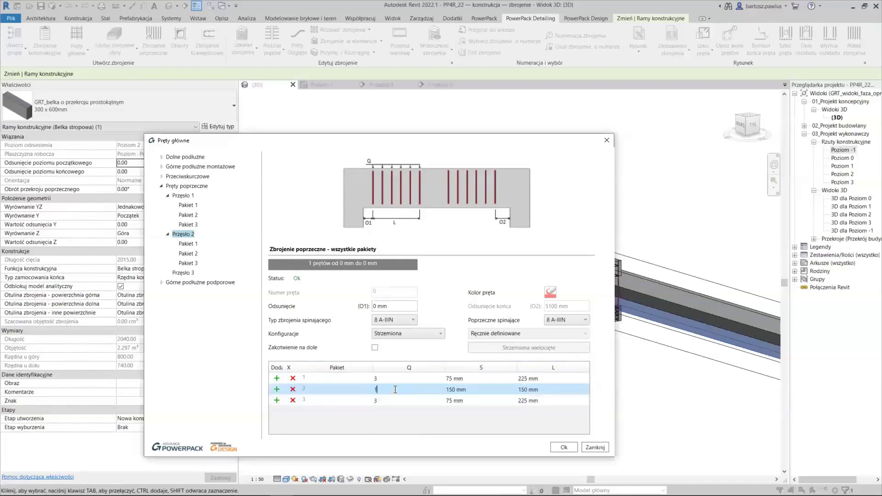
type("30")
key("BackSpace")
type("4")
left_click(395, 305)
type("75")
left_click(188, 253)
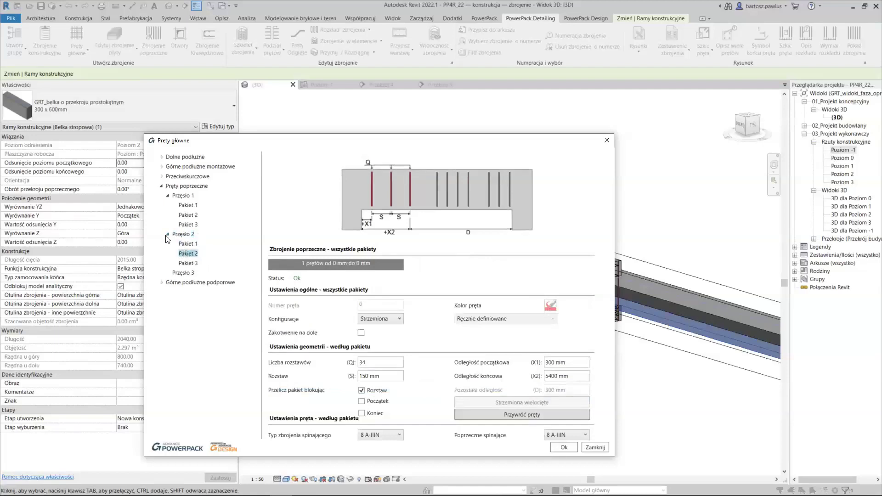
left_click(183, 273)
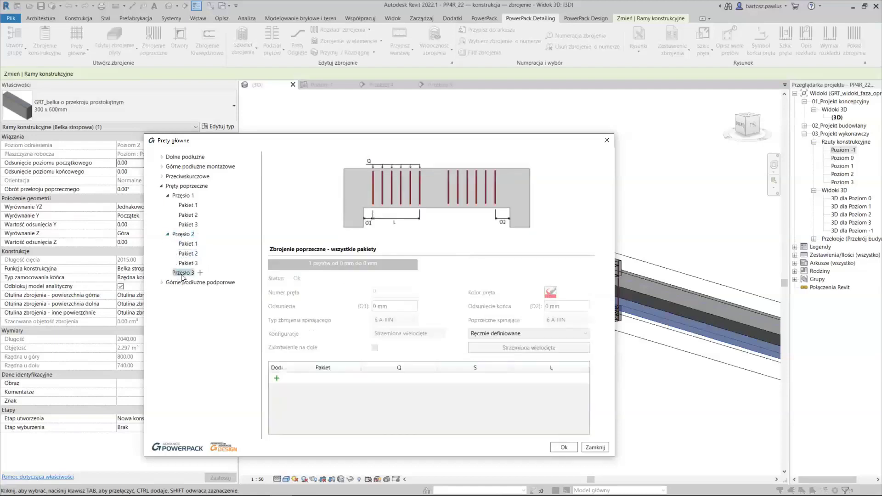
Give span 3 three stirrup packages using 8 A-IIIN bars in the Strzemiona configuration.
left_click(277, 379)
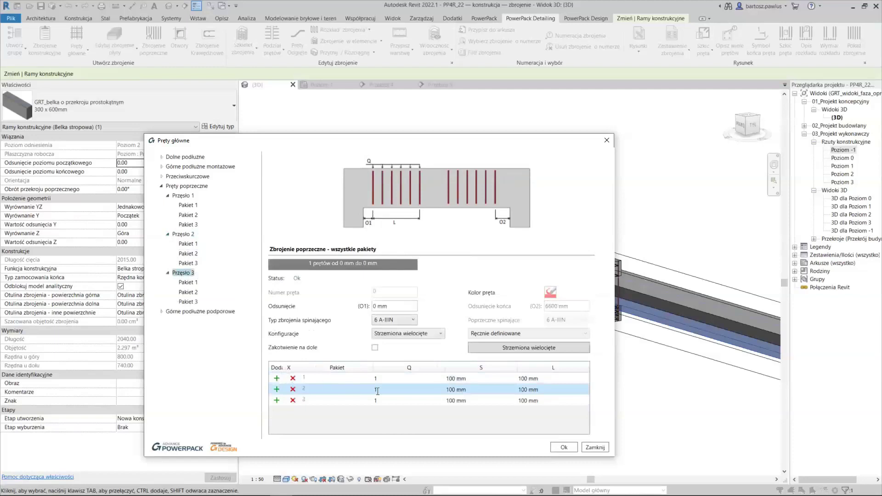
left_click(413, 320)
left_click(391, 341)
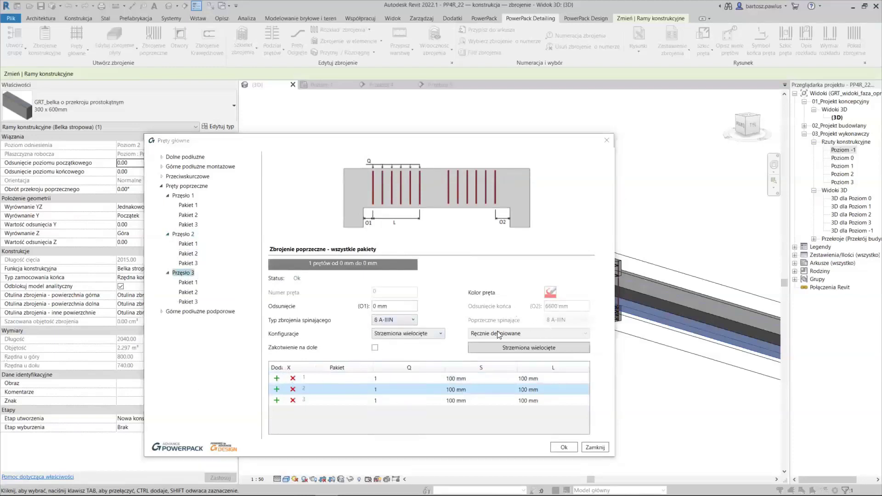
left_click(441, 335)
left_click(415, 359)
Set span 3's first and third packages to 3 × 75 mm and the middle spacing to 150 mm.
left_click(400, 383)
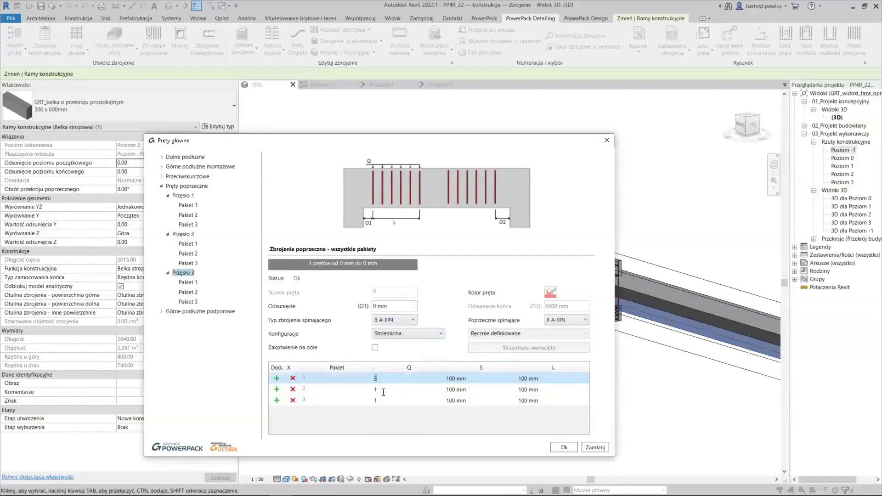
key("Return")
left_click(382, 401)
type("3")
left_click(413, 390)
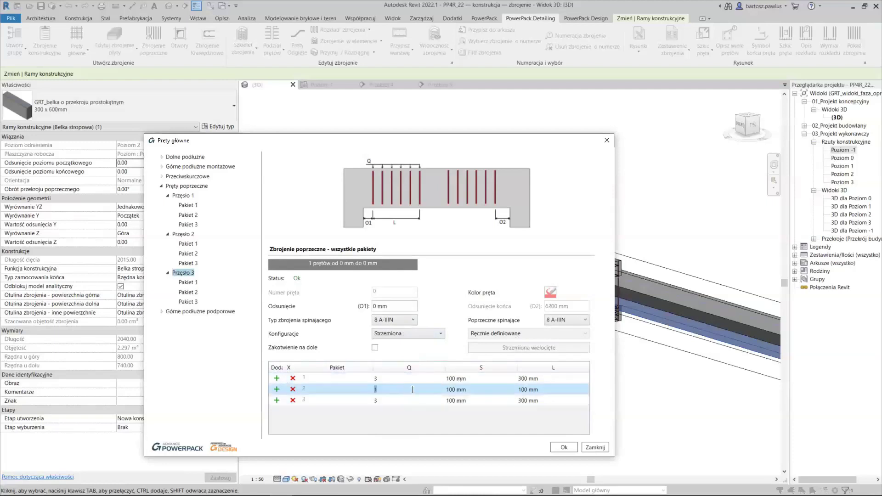
left_click(478, 379)
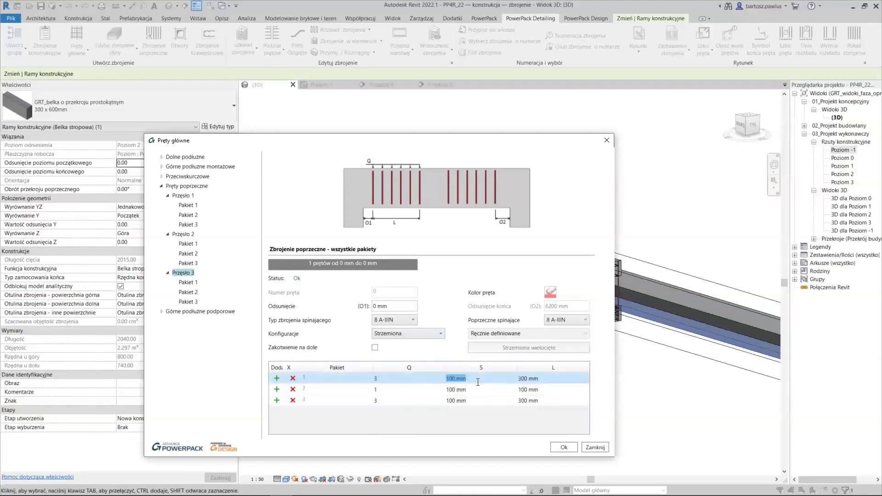
type("75")
left_click(478, 401)
type("75")
left_click(478, 390)
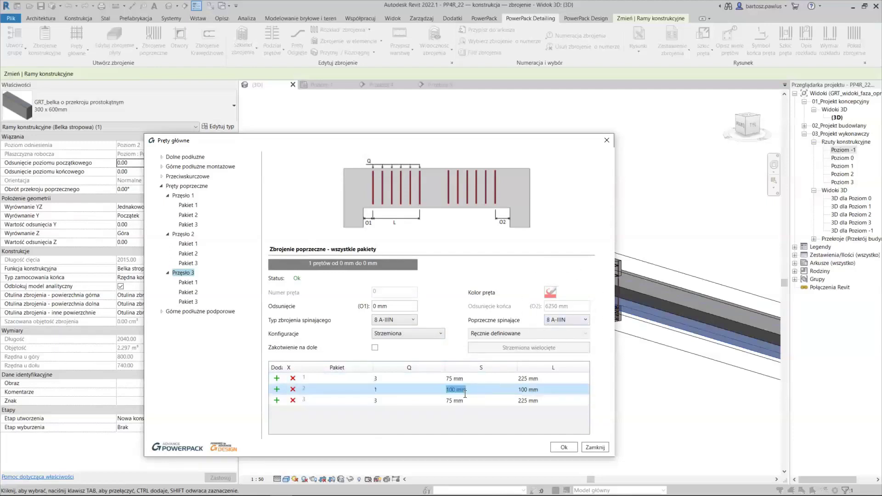
type("150")
Set span 3's middle package to 42 bars and the stirrup offset to 75 mm.
left_click(389, 394)
type("40")
double_click(377, 390)
type("42")
double_click(395, 307)
type("72")
key("BackSpace")
type("5")
key("Return")
left_click(162, 311)
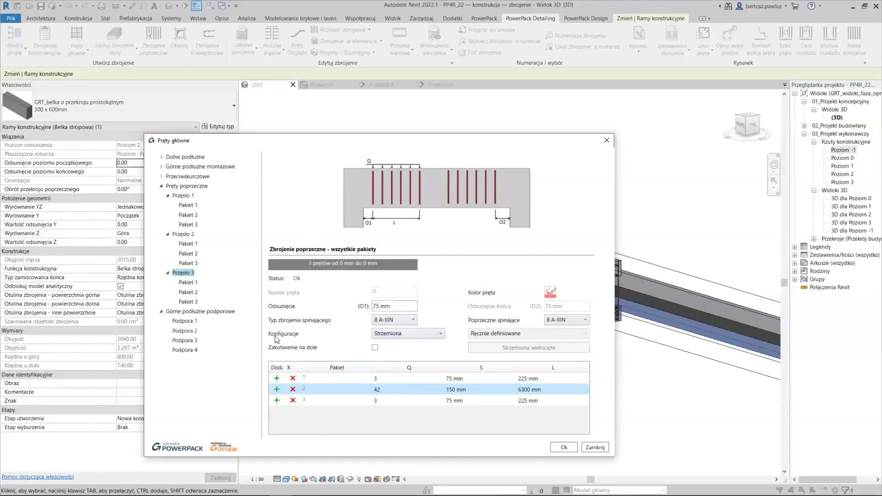
Add bar layer Warstwa 1 to Podpora 1 using 20 A-IIIN bars.
left_click(162, 187)
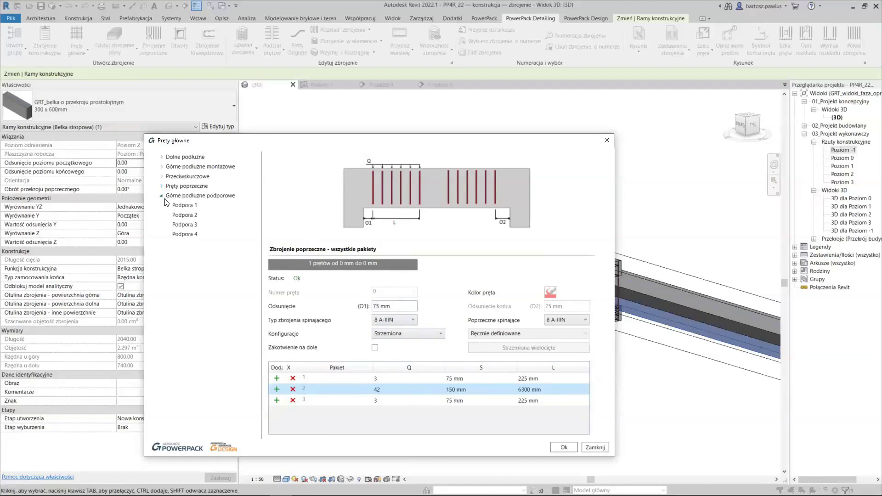
left_click(179, 206)
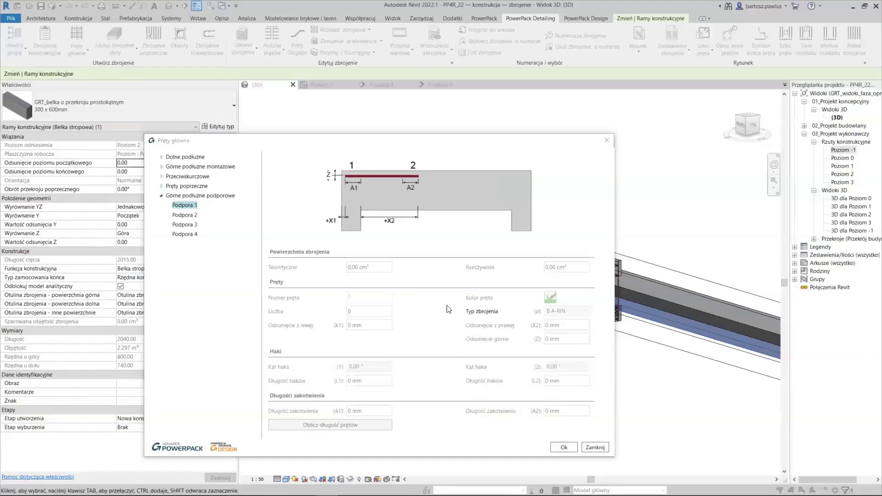
left_click(184, 206)
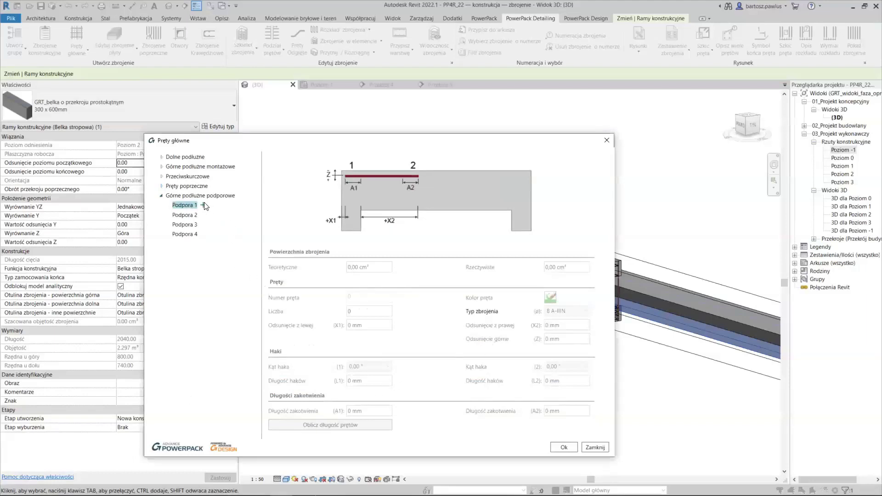
double_click(203, 205)
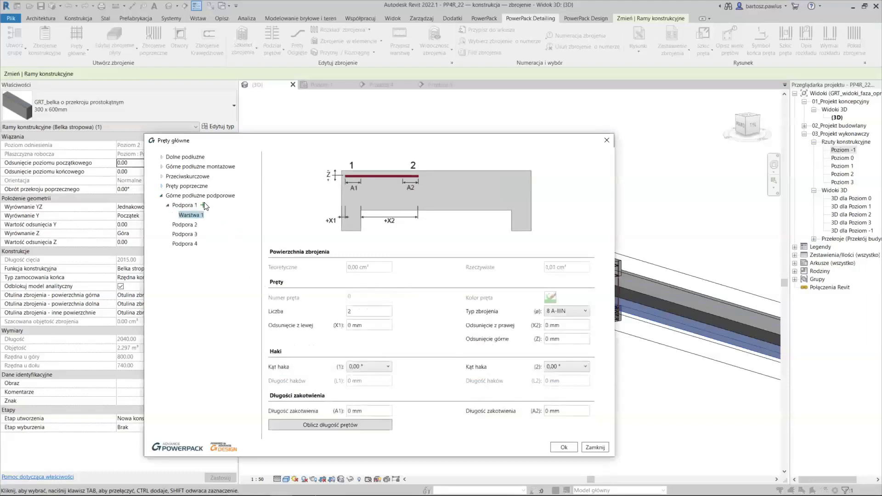
left_click(585, 311)
left_click(557, 384)
Set Podpora 1's top bars to 3 bars with offsets X1 50 and X2 3500 mm.
left_click(210, 214)
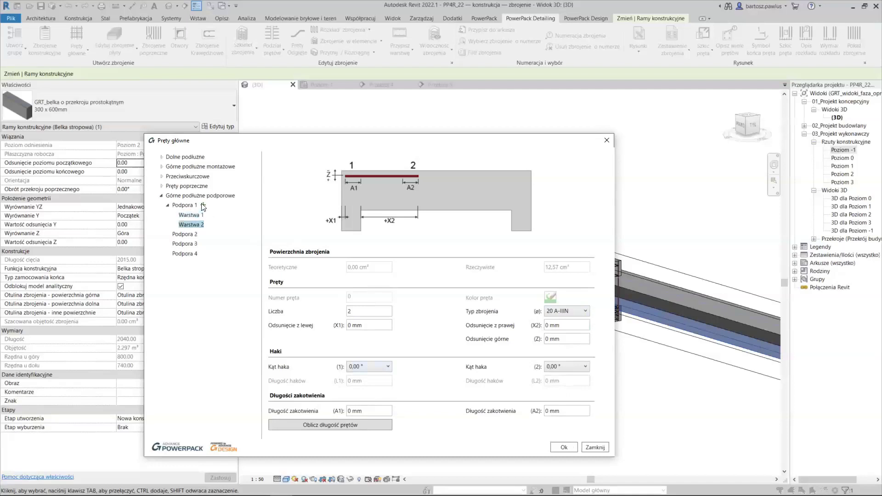
left_click(209, 234)
double_click(375, 315)
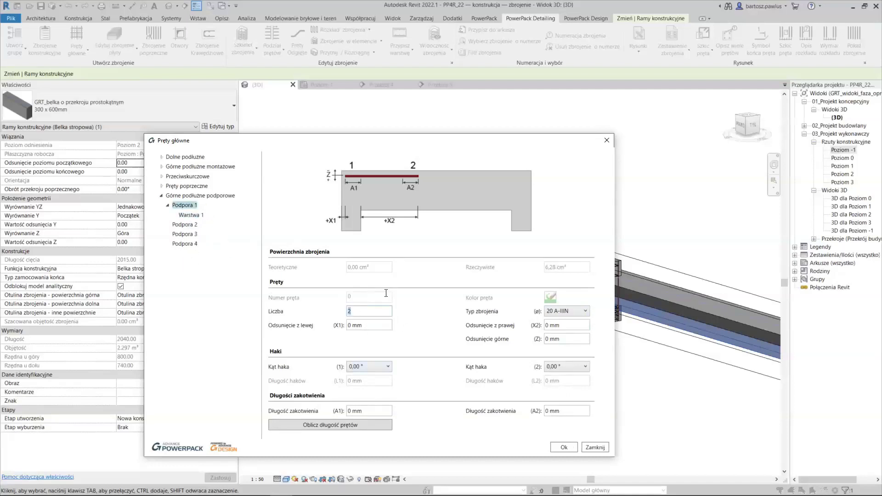
type("3")
key("Tab")
type("50")
left_click(558, 325)
type("2500")
left_click_drag(561, 325, 549, 325)
type("350")
Give Podpora 1's bars anchorages of 200 and 2000 mm and a 180° start hook of 500 mm.
left_click(573, 411)
type("20")
left_click(368, 410)
type("2")
left_click(389, 367)
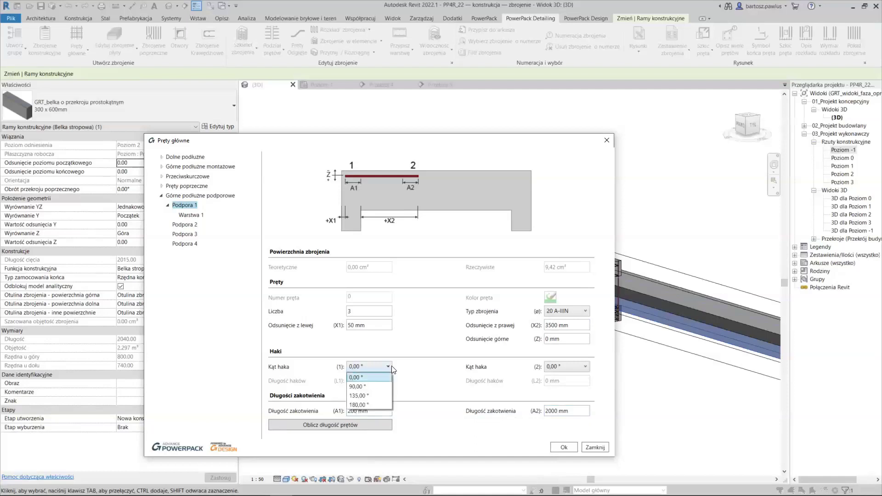
left_click(359, 405)
left_click(371, 382)
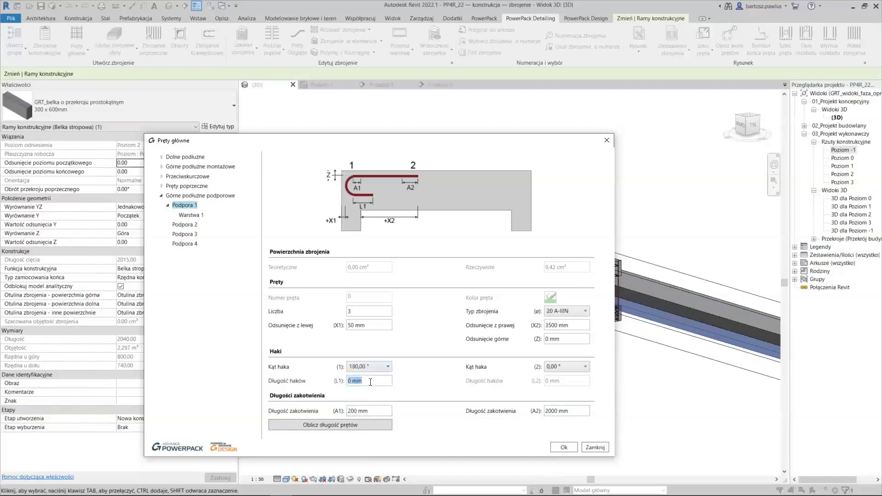
type("500")
Add Warstwa 1 to Podpora 2 with three 25 A-IIIN bars.
left_click(182, 225)
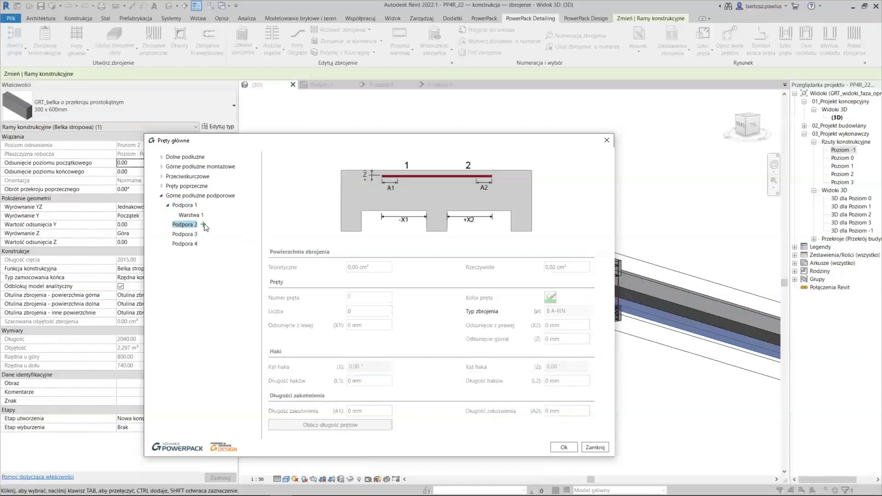
left_click(203, 224)
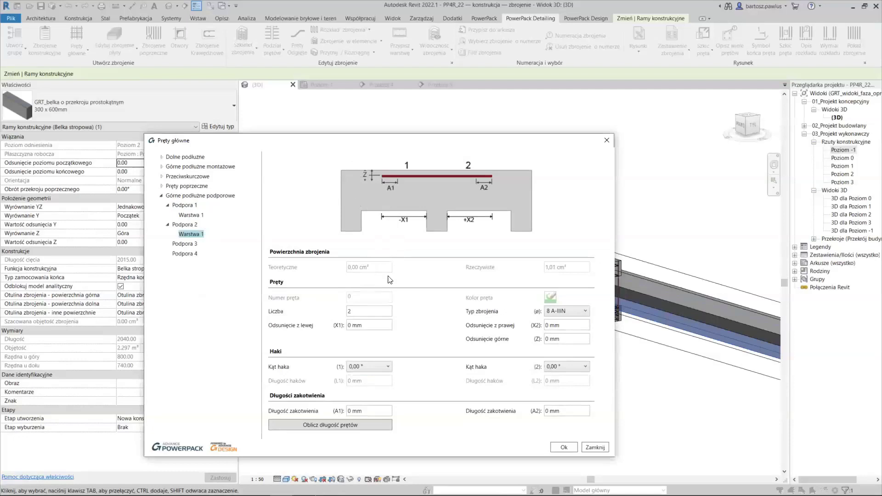
left_click(557, 312)
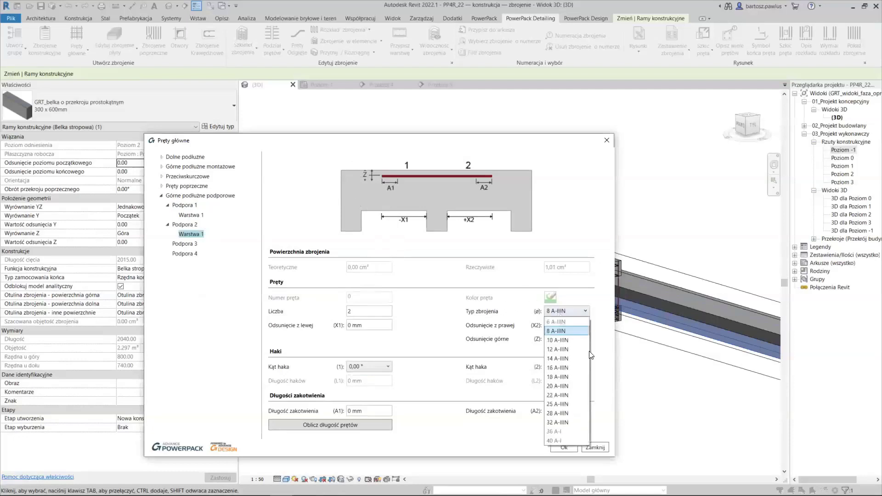
left_click(560, 404)
double_click(368, 312)
type("3")
key("Tab")
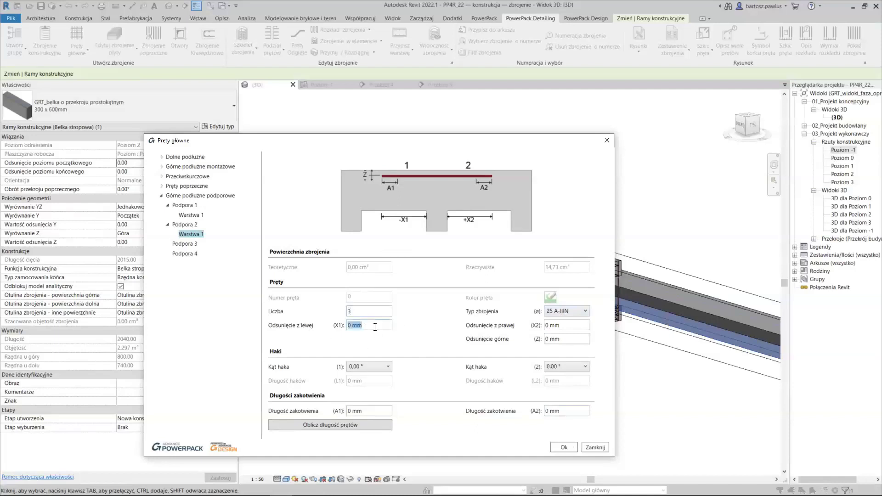
Set Podpora 2's offsets to -2000 and 2000 mm with 1300 mm anchorage at both ends.
type("-2000")
left_click(564, 326)
type("20")
left_click(568, 339)
left_click(350, 411)
type("1300")
left_click(548, 413)
type("1300")
left_click(189, 244)
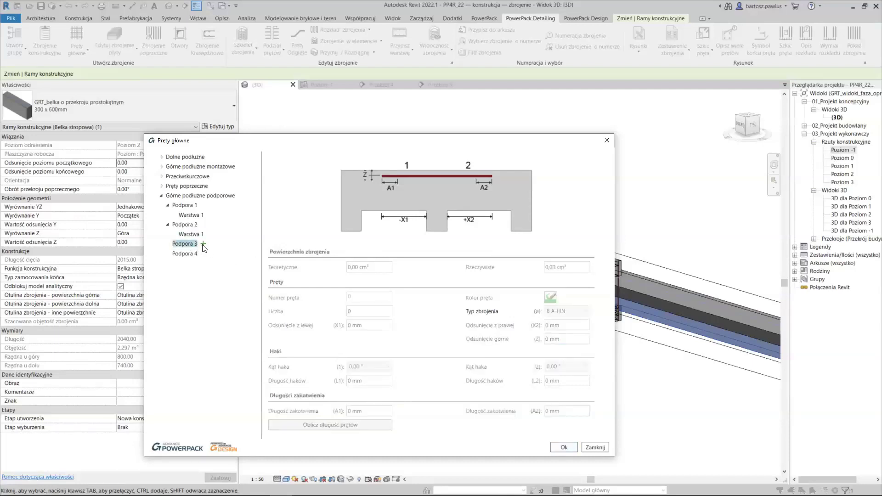
Add a Podpora 3 bar layer with three 25 A-IIIN bars and X1 offset -2000 mm.
left_click(203, 243)
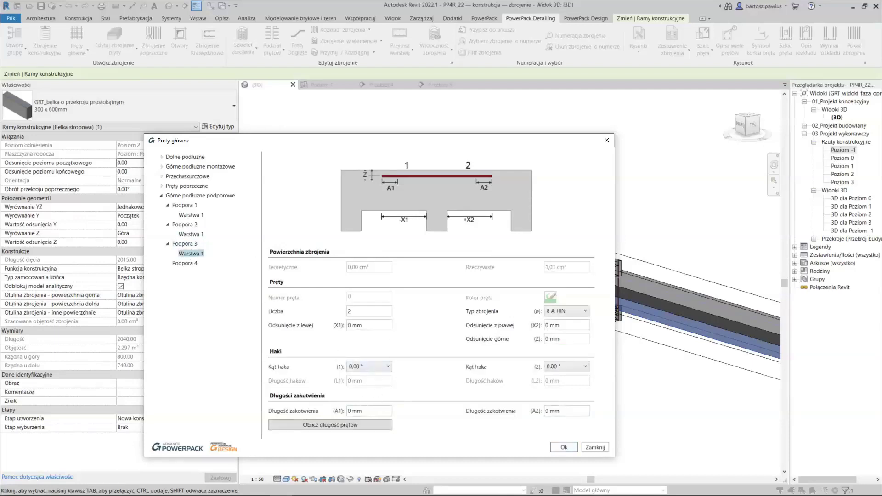
left_click(388, 325)
type("-2000")
left_click(356, 313)
left_click(585, 312)
left_click(565, 404)
Give Podpora 3 X2 offset 2000 mm and 1300 mm anchorages, then add a Podpora 4 layer.
left_click(577, 324)
type("2000")
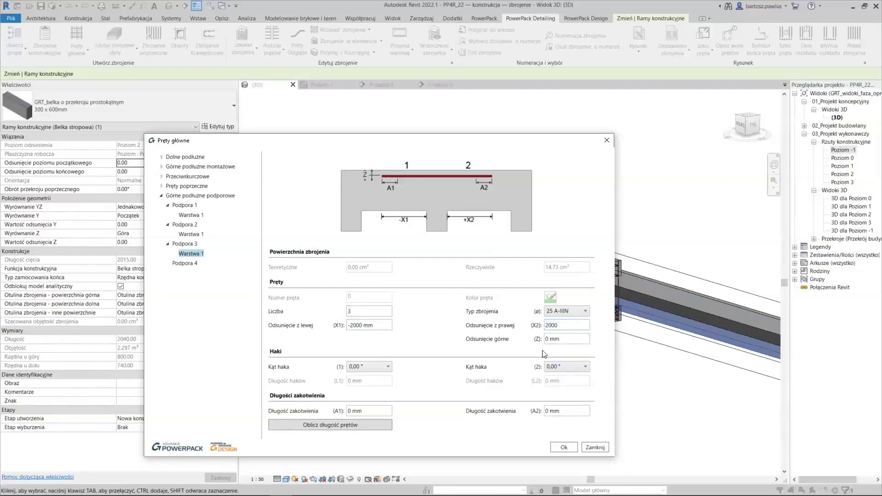
left_click(380, 410)
type("1300")
key("Tab")
type("1")
left_click(195, 263)
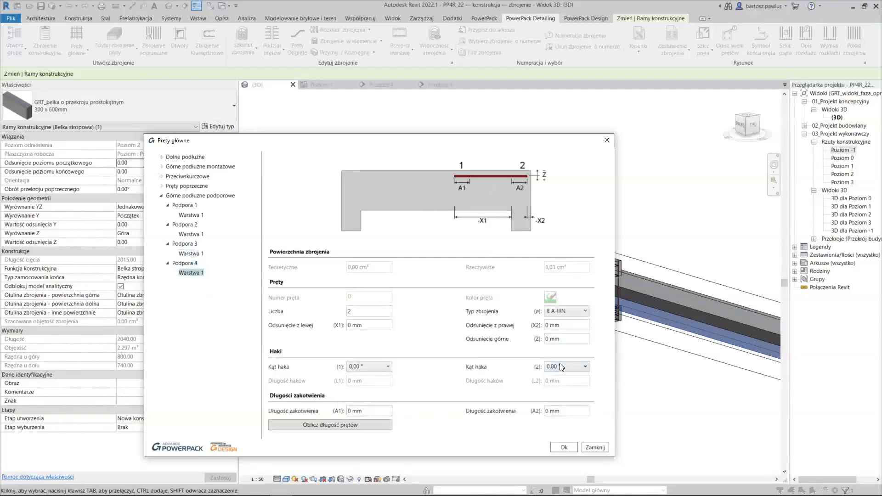
Give Podpora 4 bars a 180° end hook with L2 50 mm and end anchorage A2 200 mm.
left_click(560, 366)
left_click(565, 391)
left_click(557, 385)
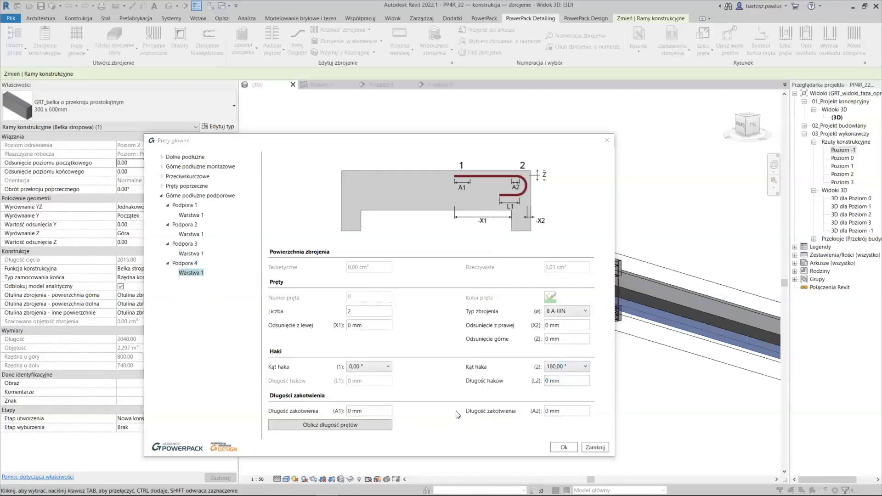
left_click(578, 384)
type("50")
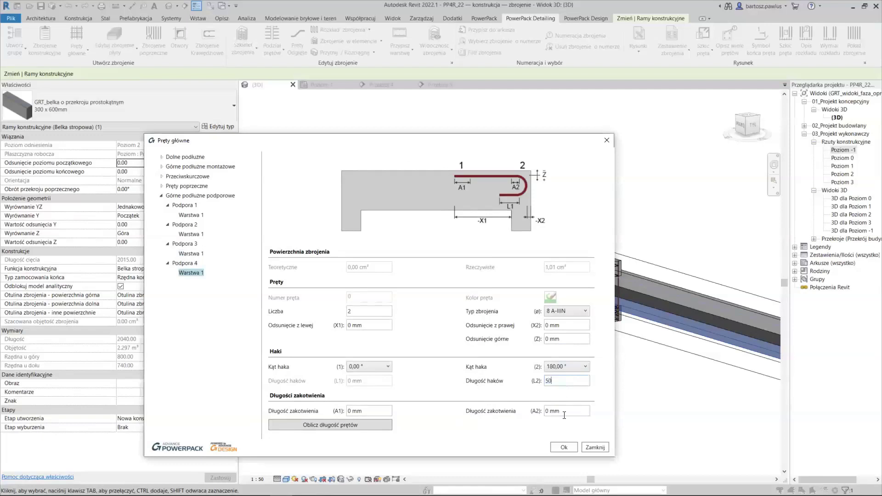
key("Tab")
type("200")
Set A1 800, X2 -50, X1 -3000 and 25 A-IIIN bars, then generate the reinforcement.
left_click(377, 407)
type("2")
left_click(562, 324)
type("-")
type("50")
left_click(379, 327)
type("-3")
type("00")
left_click(555, 317)
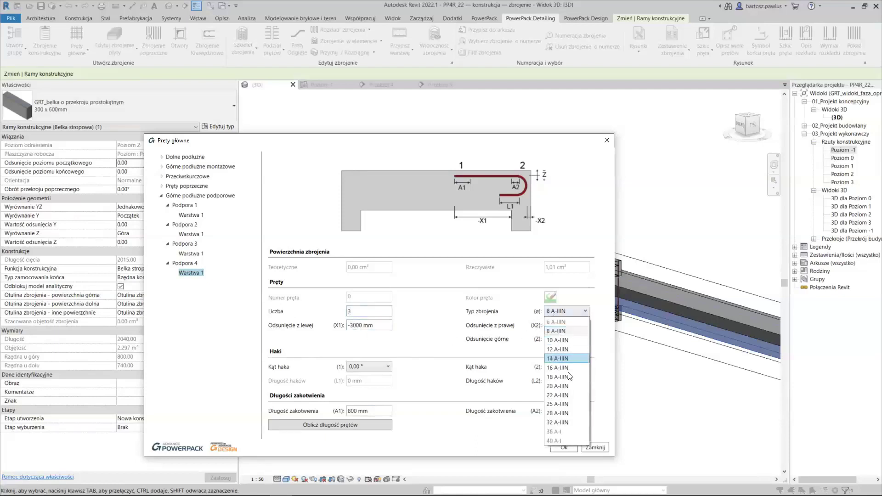
left_click(565, 404)
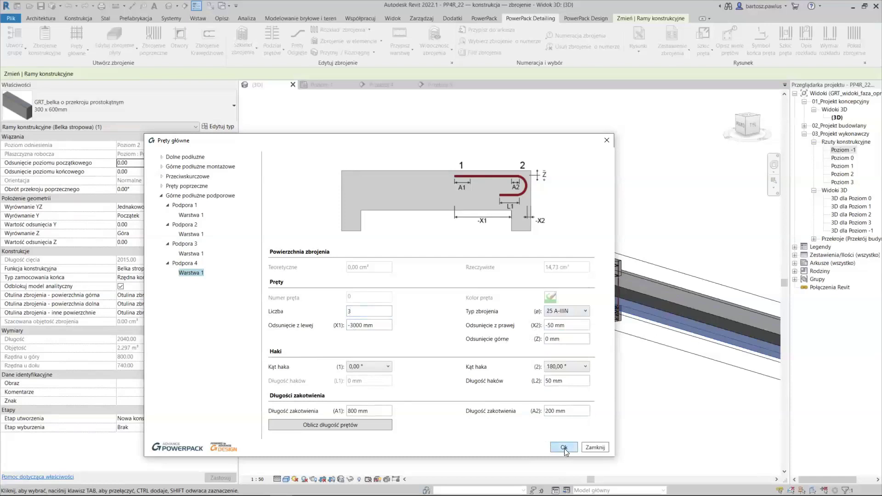
left_click(565, 448)
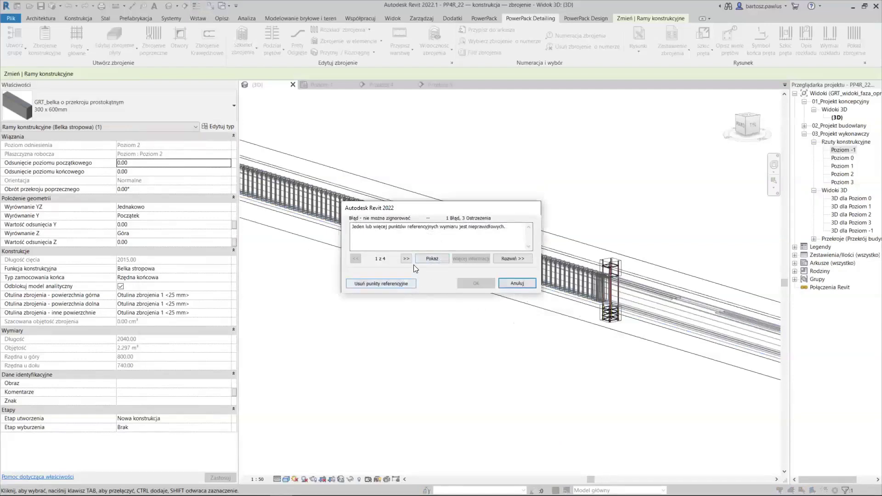
left_click(408, 281)
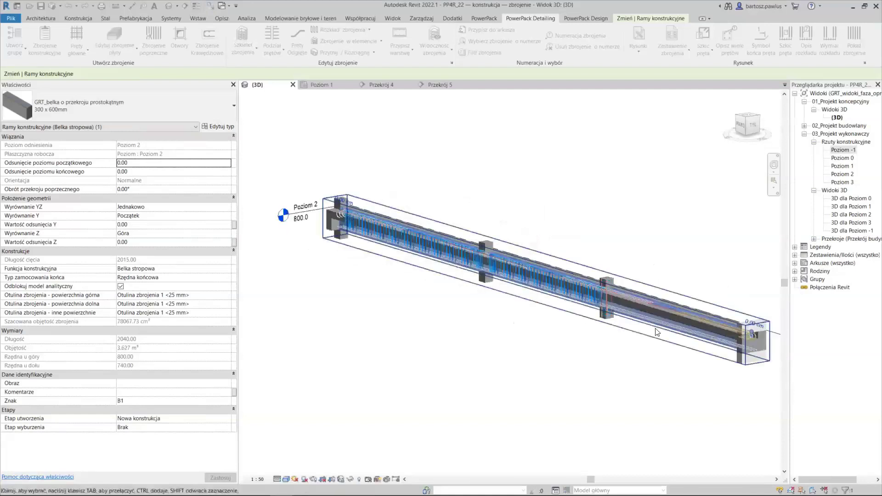
scroll(597, 343, "up", 2)
scroll(560, 353, "up", 2)
scroll(523, 367, "up", 1)
middle_click_drag(523, 367, 398, 269, "shift")
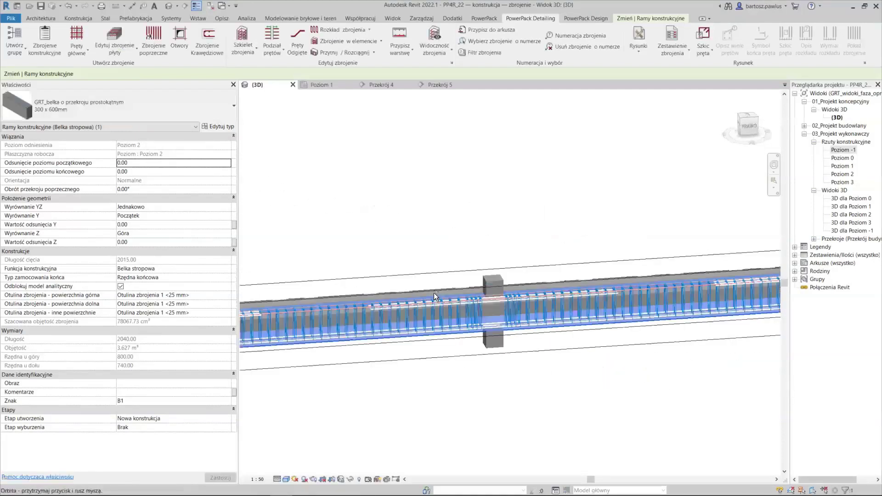
scroll(537, 268, "up", 2)
scroll(451, 334, "down", 1)
scroll(626, 292, "up", 1)
middle_click_drag(626, 292, 501, 348)
scroll(537, 314, "down", 1)
scroll(568, 315, "down", 1)
mouse_move(568, 315)
middle_mouse_down()
mouse_move(638, 272)
mouse_move(490, 326)
mouse_move(504, 322)
mouse_move(581, 354)
middle_mouse_up()
scroll(489, 326, "up", 1)
scroll(490, 326, "up", 1)
scroll(490, 326, "up", 1)
scroll(507, 406, "down", 3)
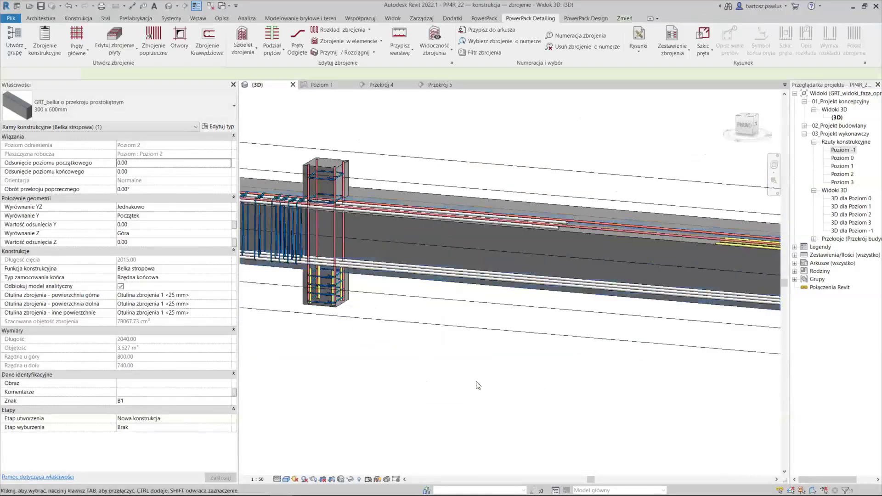
left_click(478, 381)
mouse_move(477, 366)
middle_mouse_down()
mouse_move(614, 363)
mouse_move(491, 331)
middle_mouse_up()
scroll(491, 332, "up", 1)
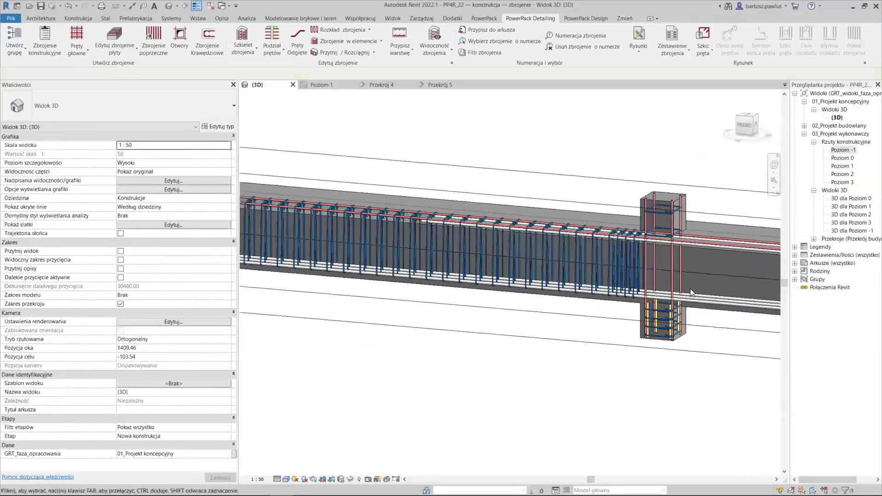
mouse_move(381, 319)
middle_mouse_down("shift")
mouse_move(404, 343)
mouse_move(449, 321)
mouse_move(568, 338)
middle_mouse_up("shift")
scroll(424, 236, "up", 2)
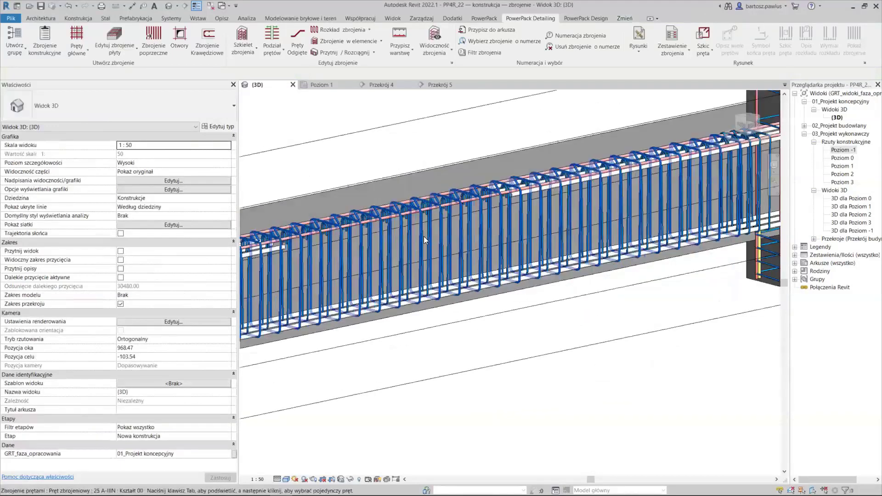
scroll(439, 173, "up", 2)
scroll(434, 178, "up", 1)
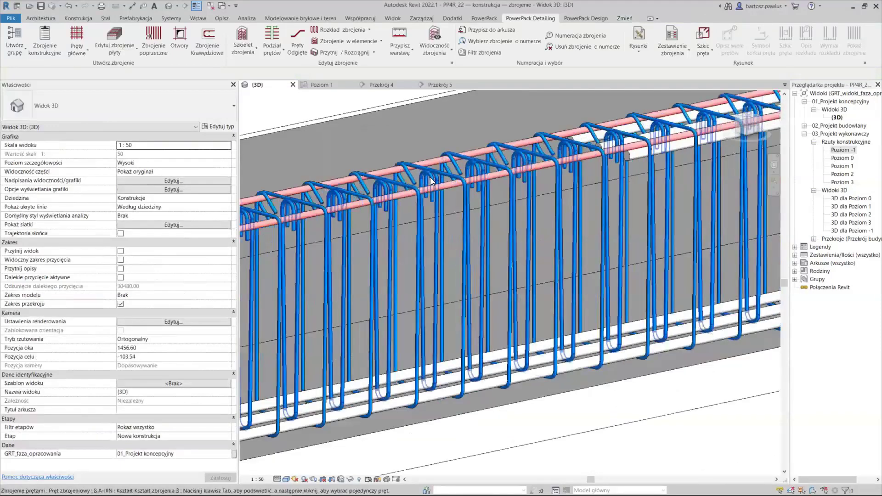
left_click(457, 335)
scroll(413, 331, "down", 3)
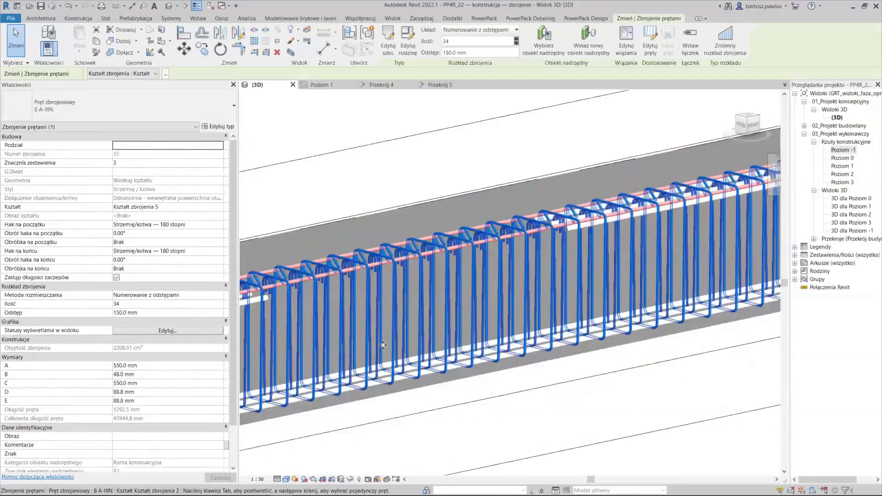
scroll(550, 293, "down", 1)
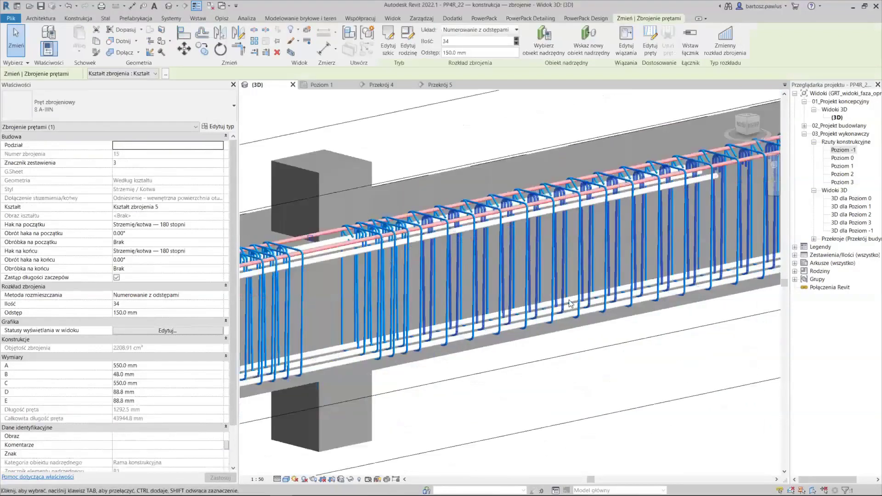
scroll(370, 325, "up", 2)
scroll(376, 319, "up", 1)
scroll(558, 303, "up", 1)
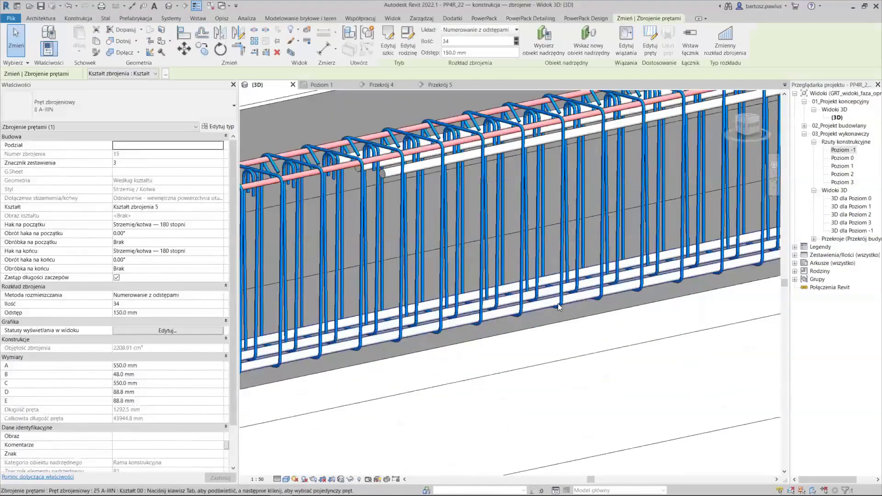
scroll(624, 299, "down", 3)
scroll(517, 296, "up", 2)
scroll(461, 296, "up", 1)
scroll(461, 296, "down", 3)
mouse_move(621, 280)
middle_mouse_down("shift")
mouse_move(595, 299)
mouse_move(522, 300)
mouse_move(620, 280)
mouse_move(623, 300)
mouse_move(437, 301)
mouse_move(696, 312)
middle_mouse_up("shift")
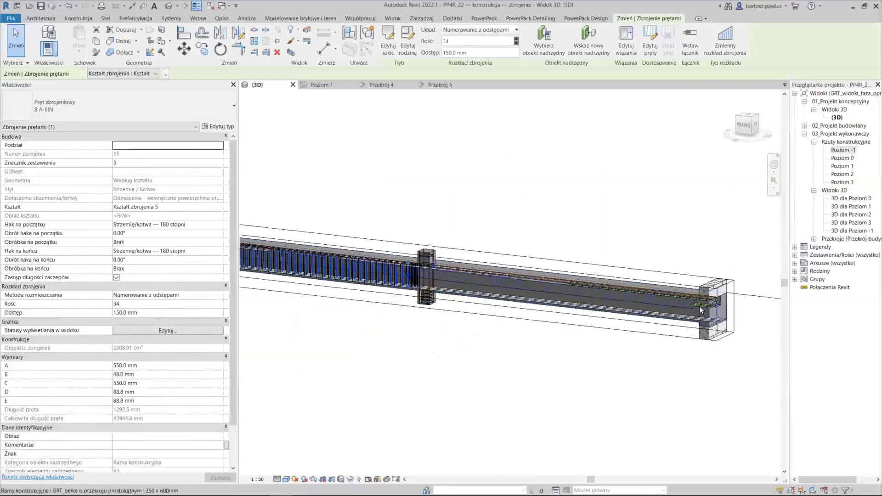
Window-select all elements along the beam in the 3D view.
left_click(697, 305)
mouse_move(384, 309)
middle_mouse_down("shift")
mouse_move(532, 358)
mouse_move(611, 364)
mouse_move(526, 356)
middle_mouse_up("shift")
left_click(420, 327)
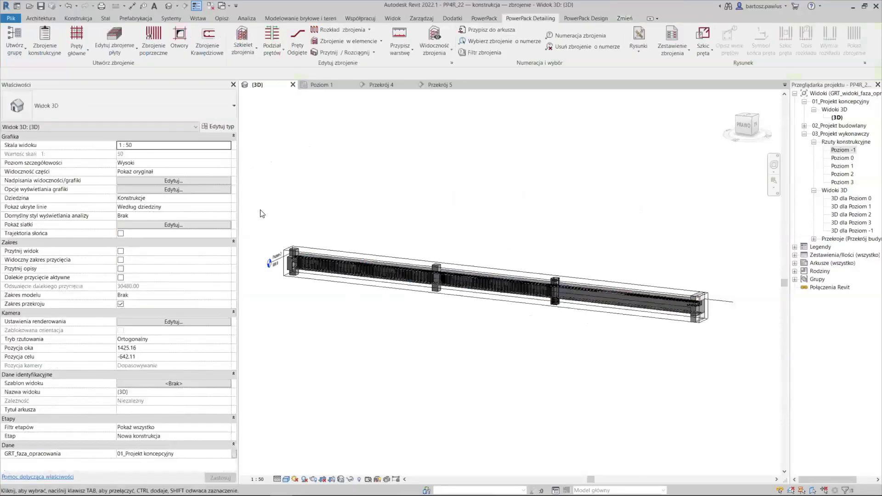
middle_click_drag(282, 228, 269, 203, "shift")
mouse_move(271, 197)
left_mouse_down()
mouse_move(552, 354)
mouse_move(710, 394)
left_mouse_up()
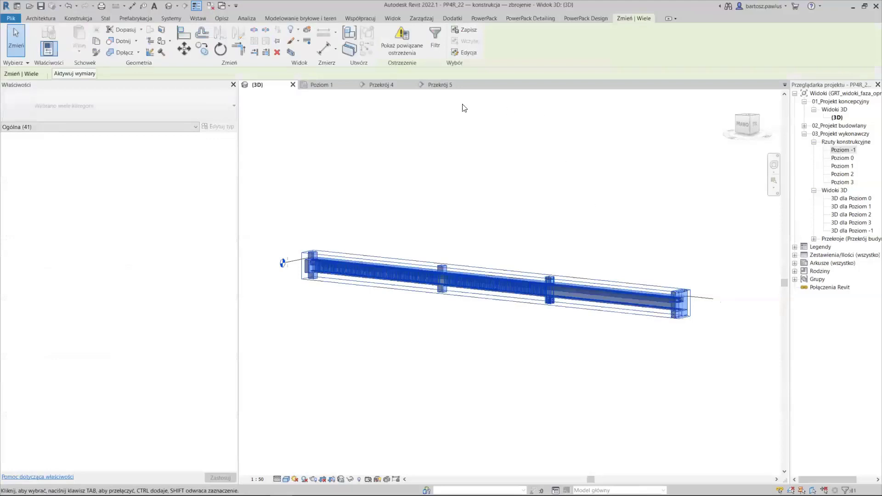
Filter the selection to the 28 Zbrojenie prętami elements and delete them.
left_click(434, 44)
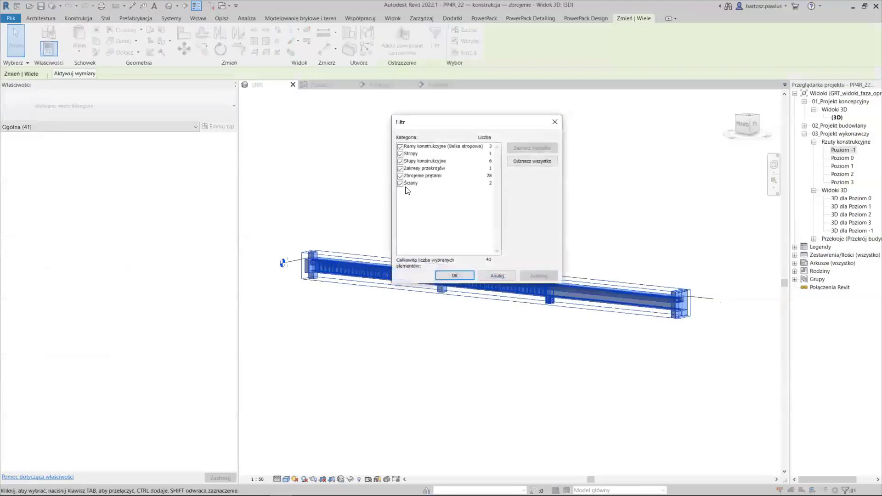
left_click(532, 161)
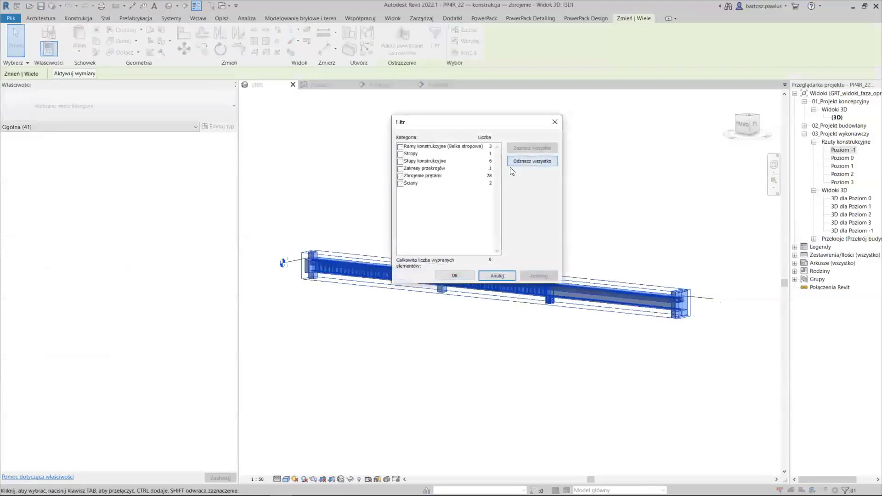
left_click(401, 176)
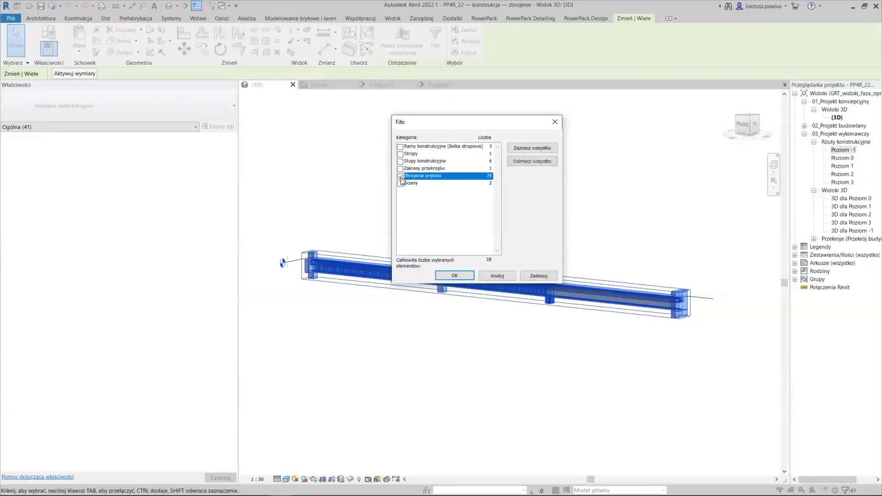
left_click(454, 275)
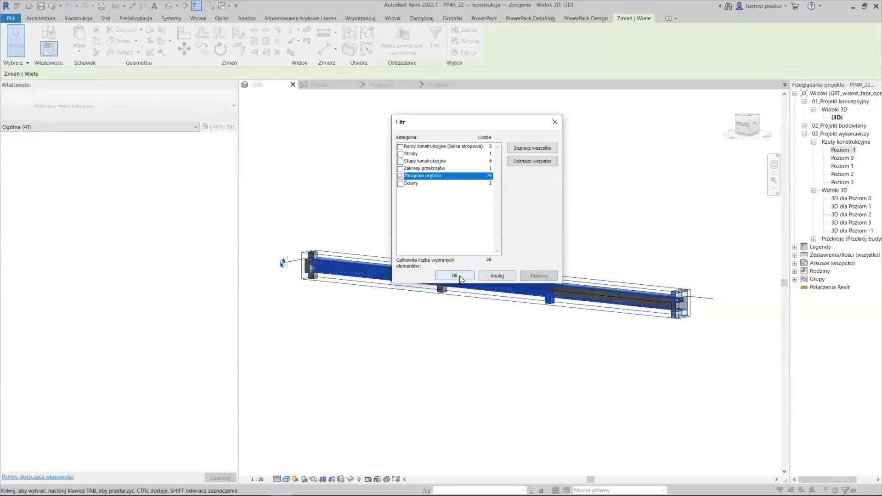
left_click(432, 330)
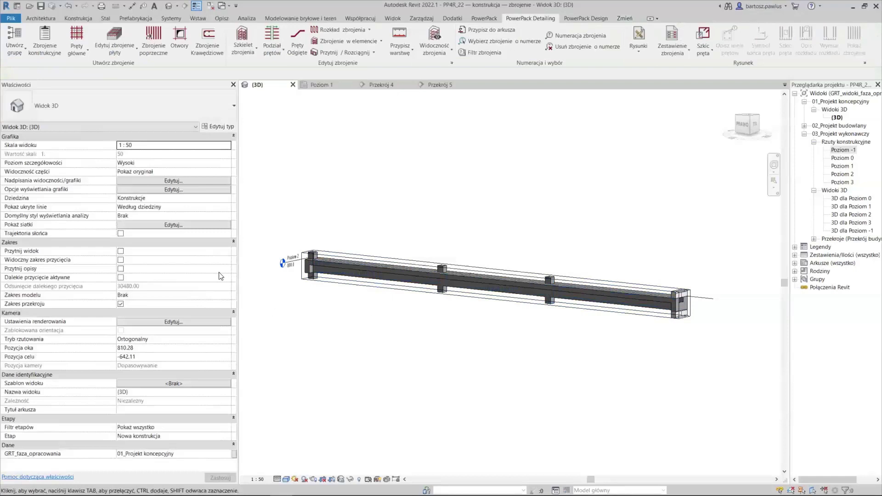
Start Pręty główne on the beam and set support 4 top bars to 20 A-IIIN.
left_click(76, 40)
left_click(374, 277)
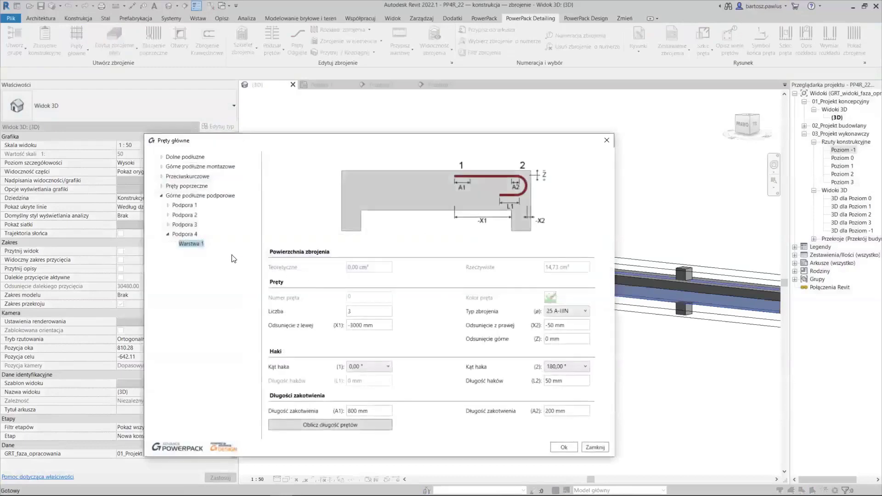
left_click(583, 312)
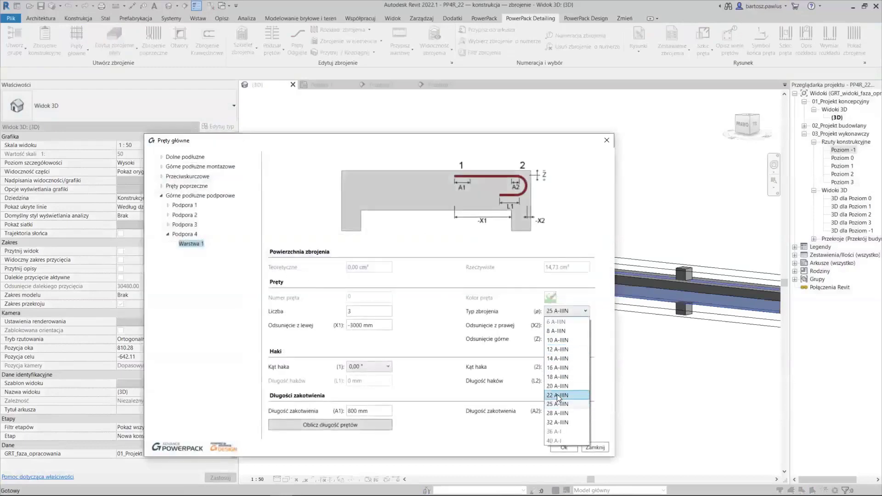
left_click(557, 394)
Change support 4's top bar X1 offset to -3500 mm.
left_click(192, 206)
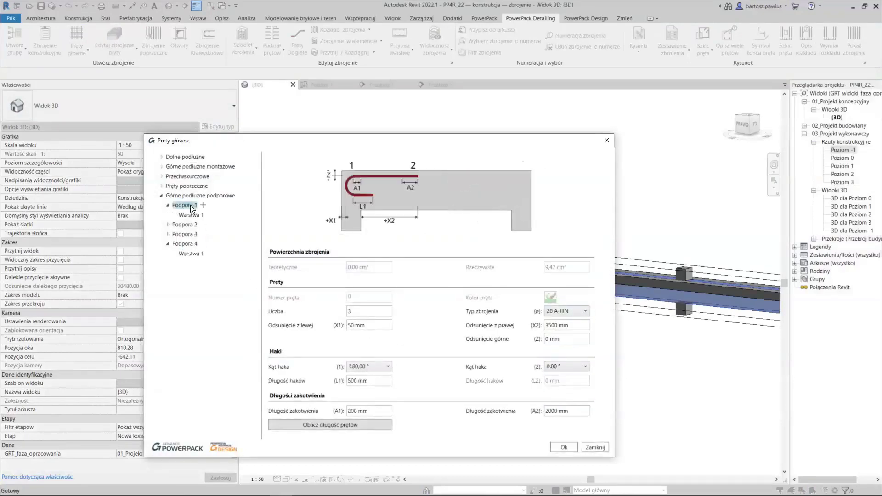
left_click(183, 216)
left_click(189, 254)
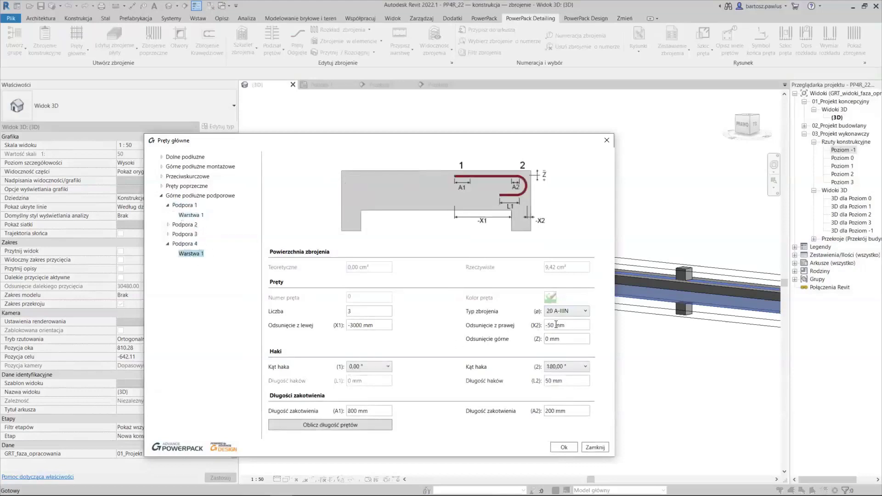
double_click(357, 326)
left_click(357, 325)
key("Delete")
type("5")
left_click(189, 216)
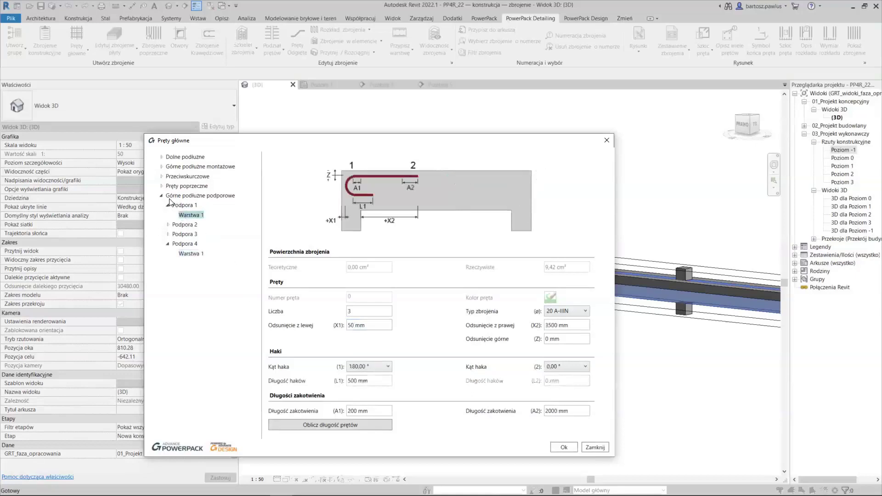
Switch span 1 to plain Strzemiona stirrups.
left_click(161, 186)
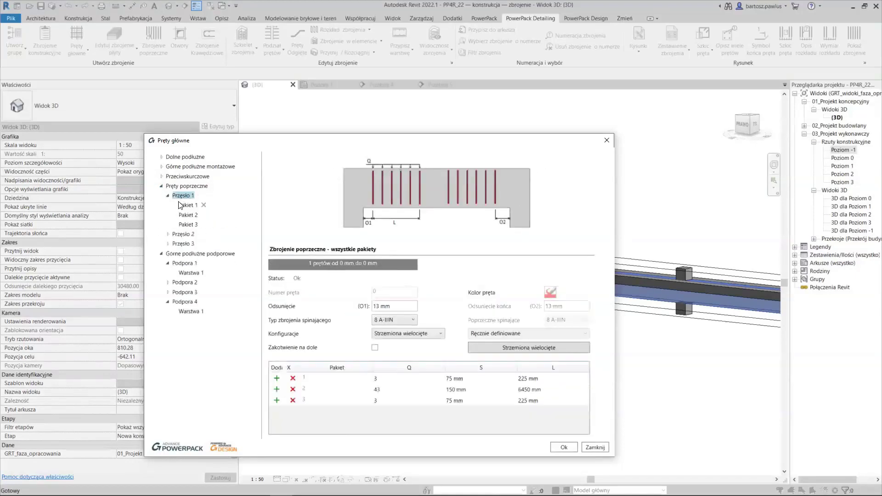
left_click(182, 244)
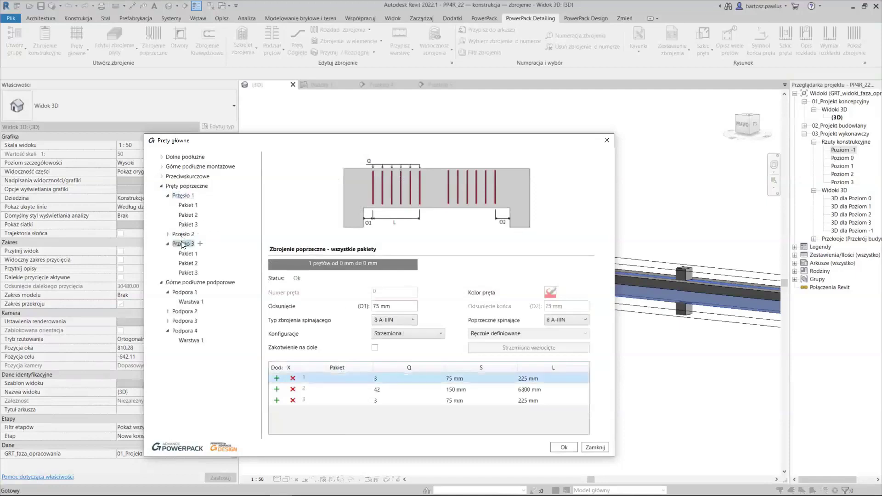
left_click(181, 235)
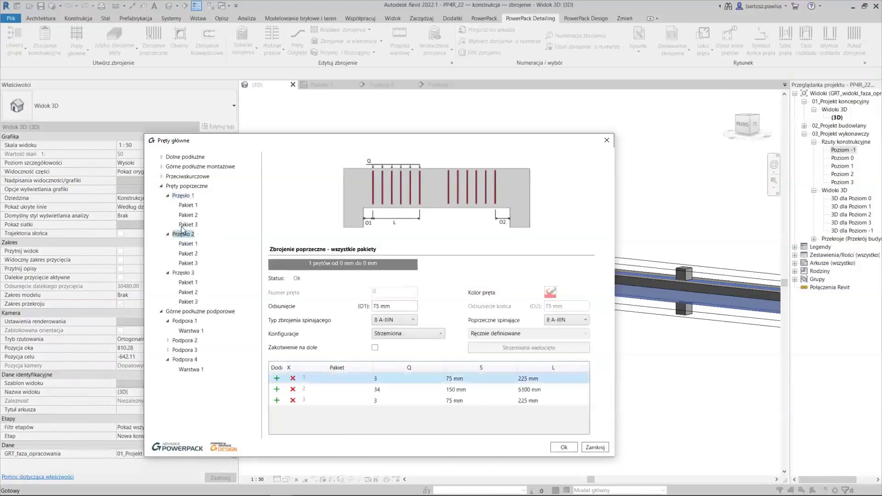
left_click(186, 197)
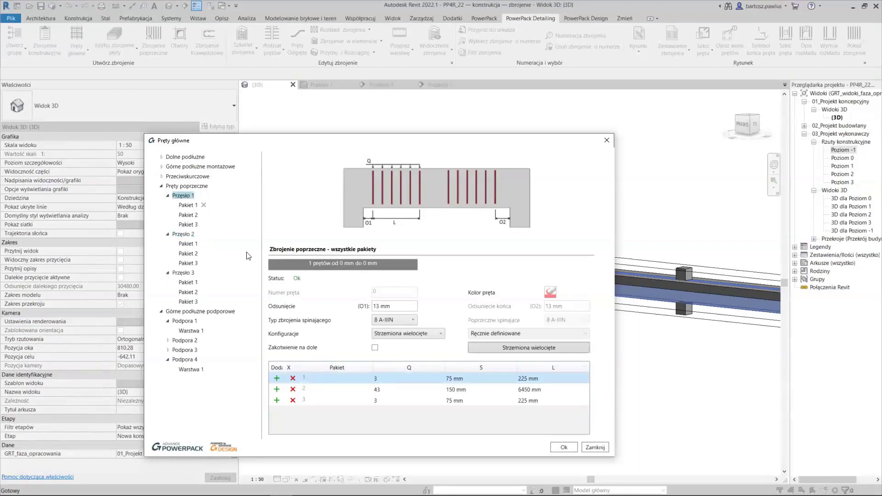
left_click(443, 334)
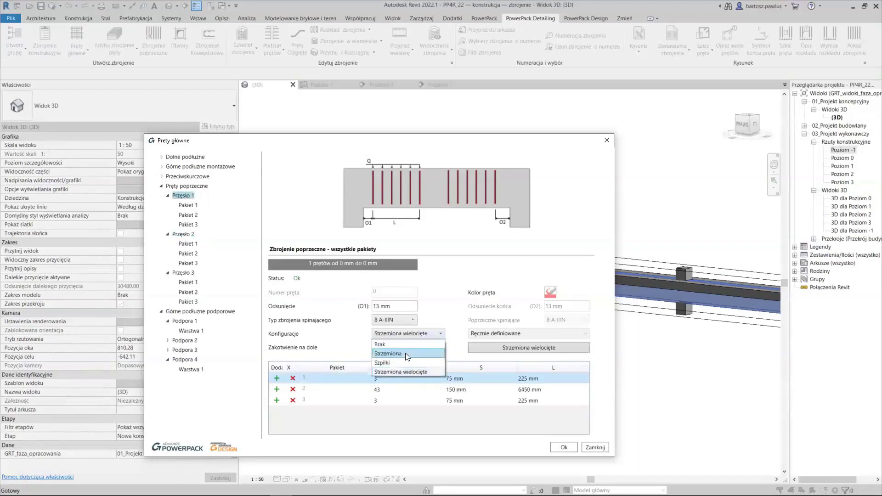
left_click(405, 353)
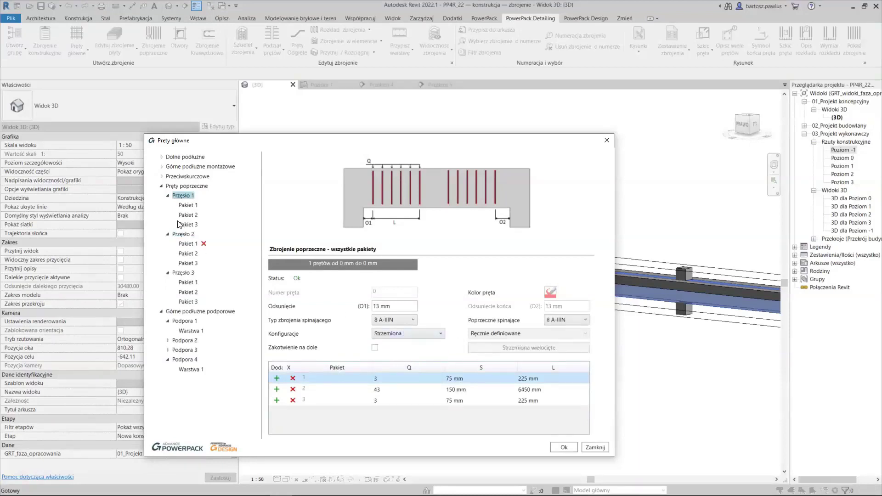
Compare span 1's stirrup packages with those of spans 2 and 3.
left_click(188, 205)
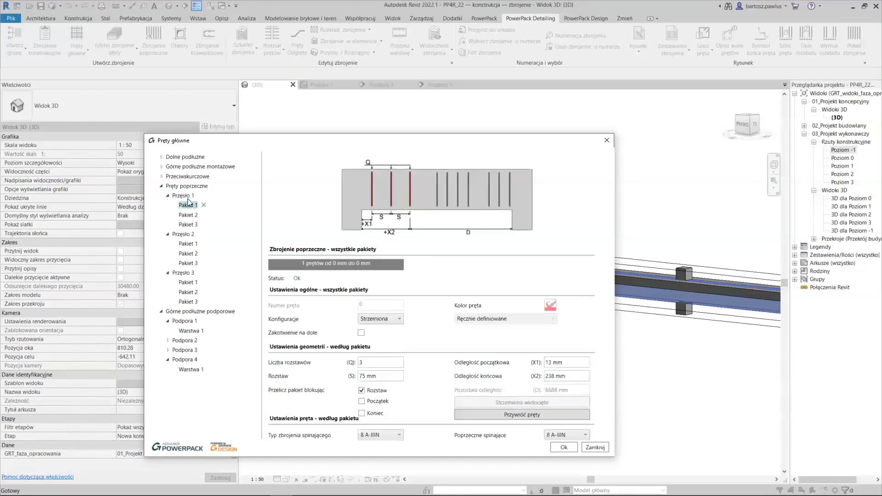
left_click(186, 196)
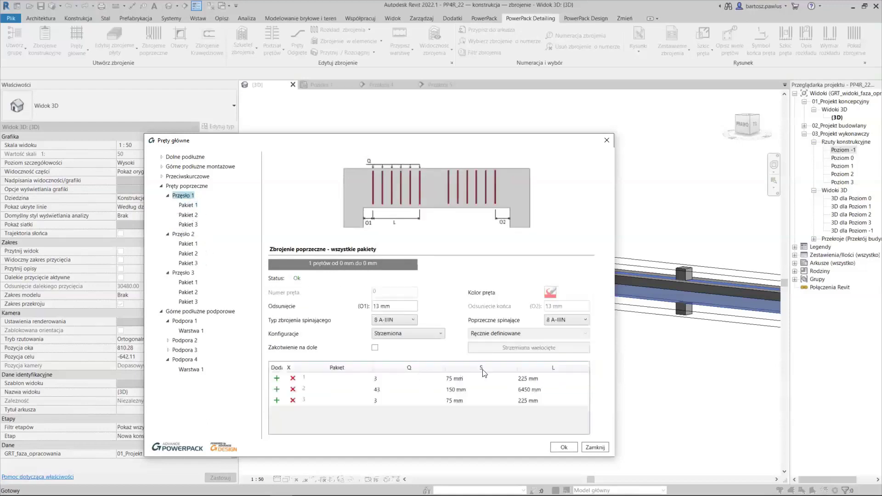
left_click(186, 235)
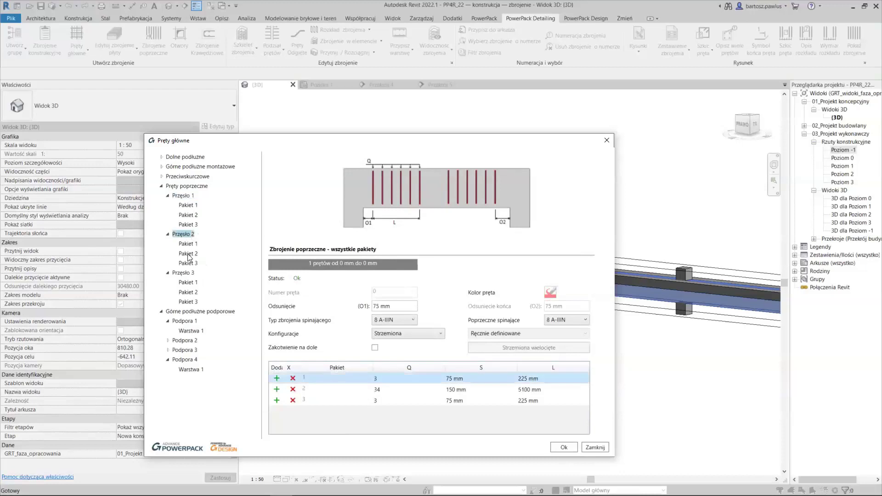
left_click(186, 272)
left_click(179, 235)
left_click(182, 196)
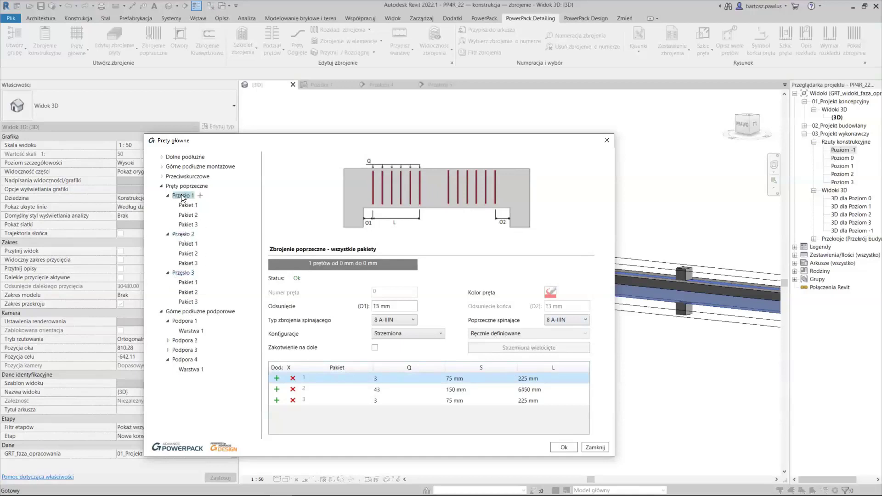
left_click(184, 235)
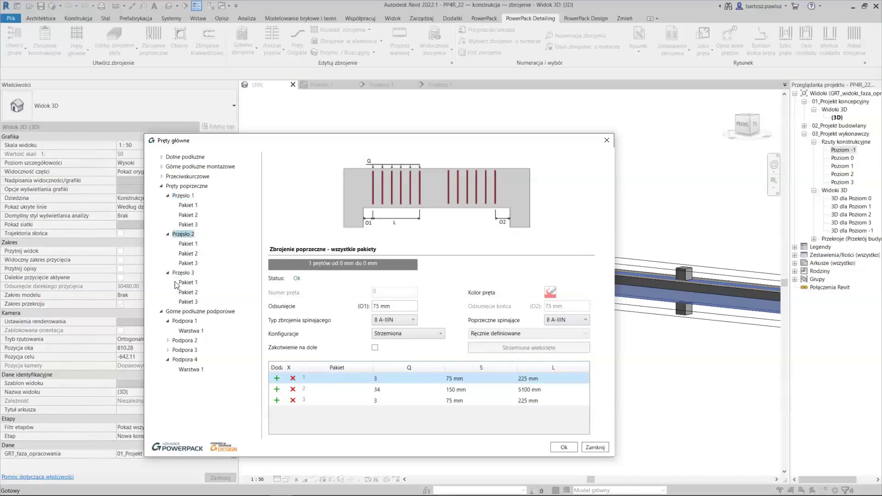
left_click(180, 274)
left_click(183, 196)
Give span 1 a 25 mm stirrup offset and 43 stirrups at 150 mm, then generate.
left_click(411, 307)
type("75")
key("Return")
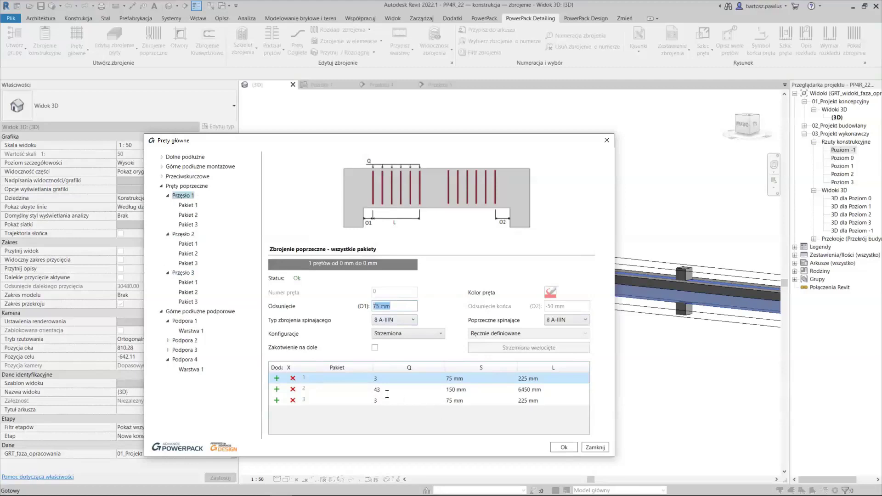
double_click(382, 389)
left_click(384, 390)
type("42")
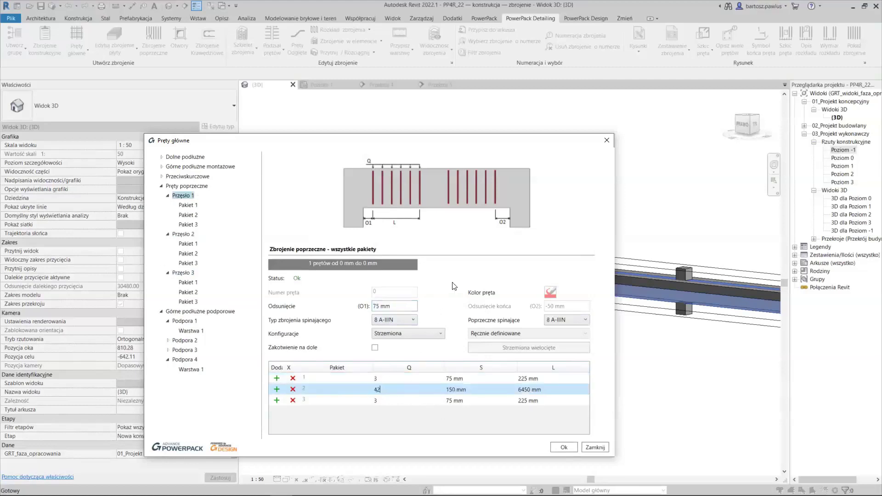
left_click(415, 305)
type("25 mm")
double_click(395, 390)
type("43")
key("Return")
left_click(562, 448)
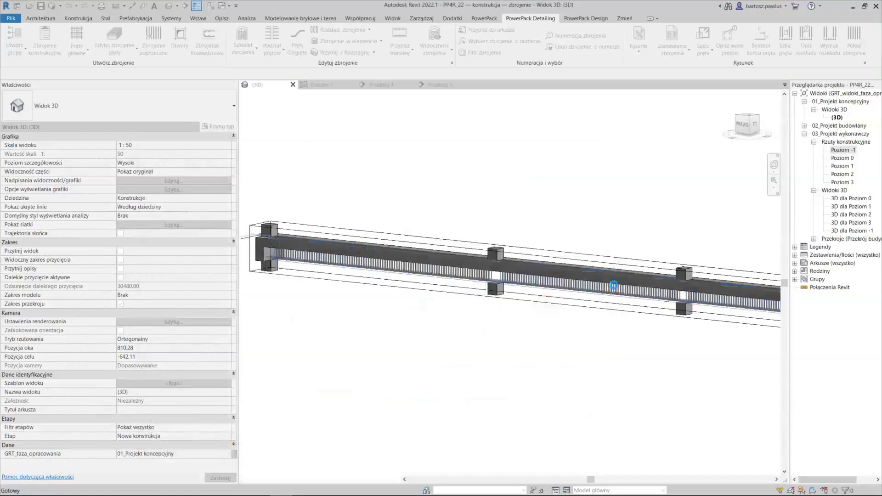
left_click(746, 304)
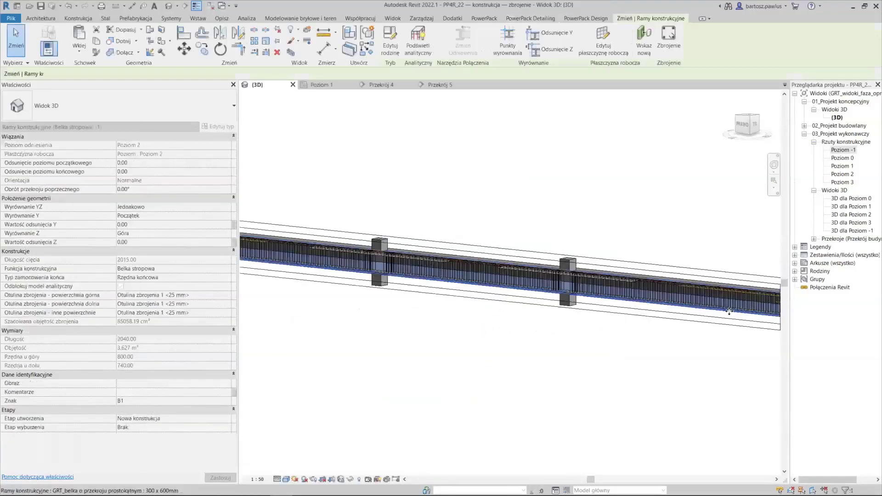
middle_click_drag(746, 305, 495, 322)
scroll(496, 322, "up", 2)
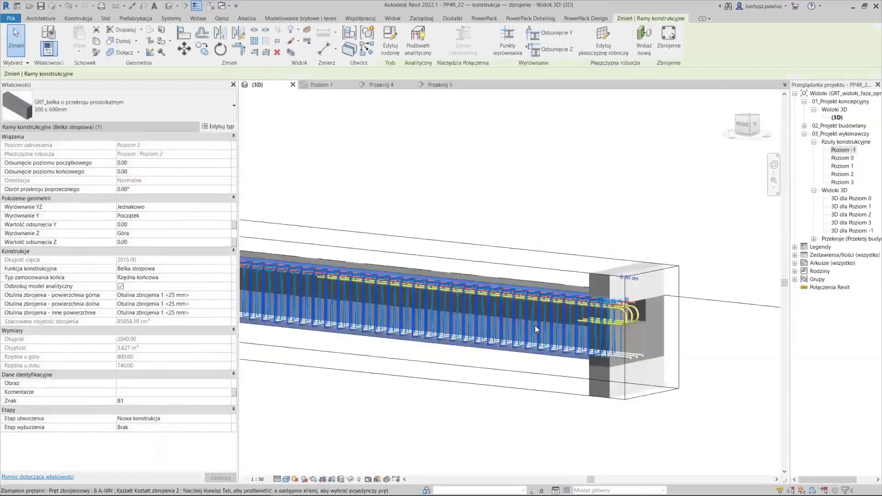
scroll(506, 322, "up", 1)
scroll(518, 313, "up", 1)
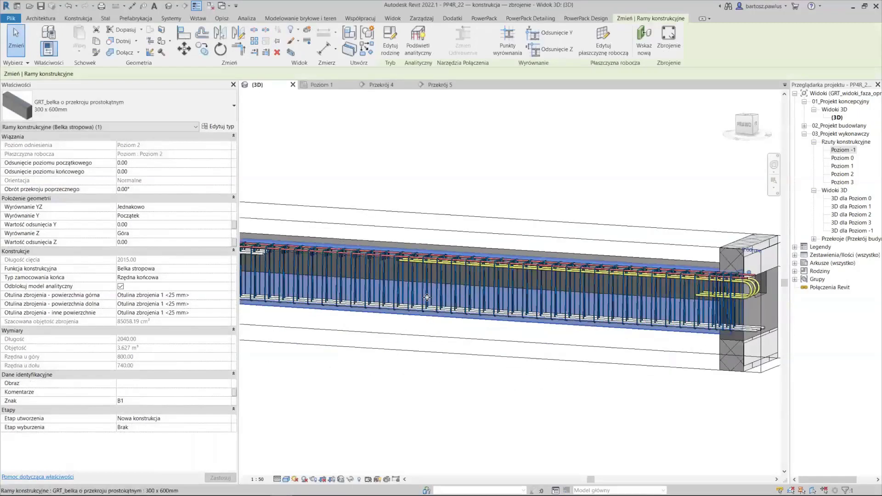
scroll(427, 297, "up", 1)
scroll(417, 297, "up", 1)
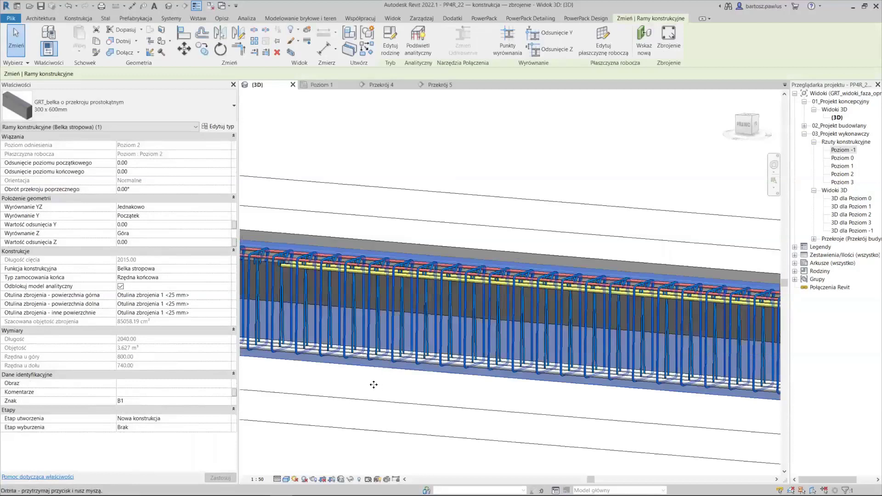
scroll(381, 349, "down", 1)
scroll(388, 404, "up", 1)
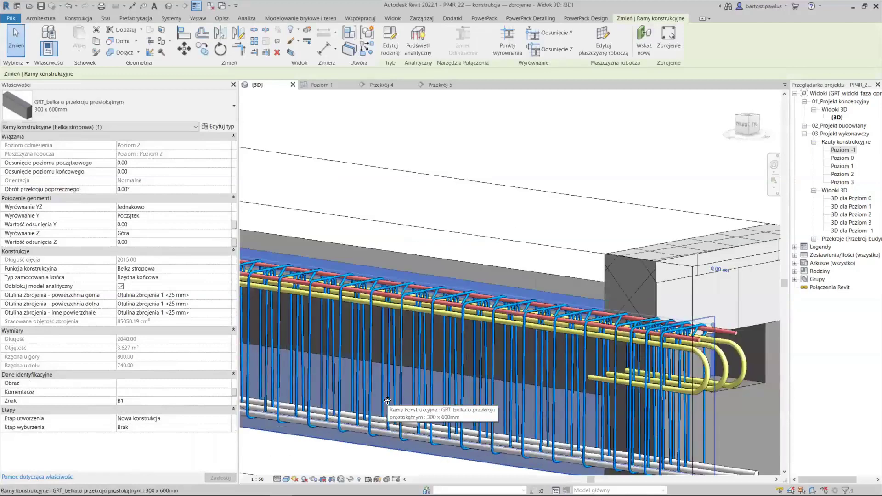
scroll(696, 373, "down", 1)
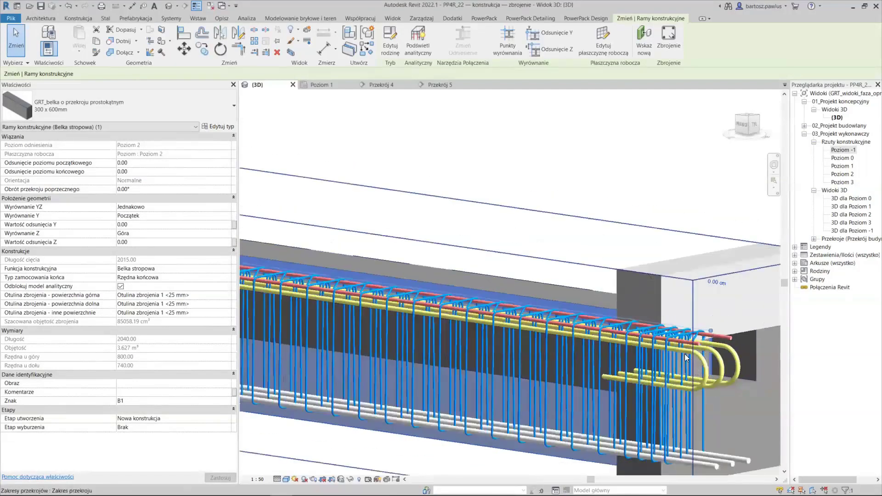
scroll(522, 338, "down", 1)
scroll(551, 329, "down", 1)
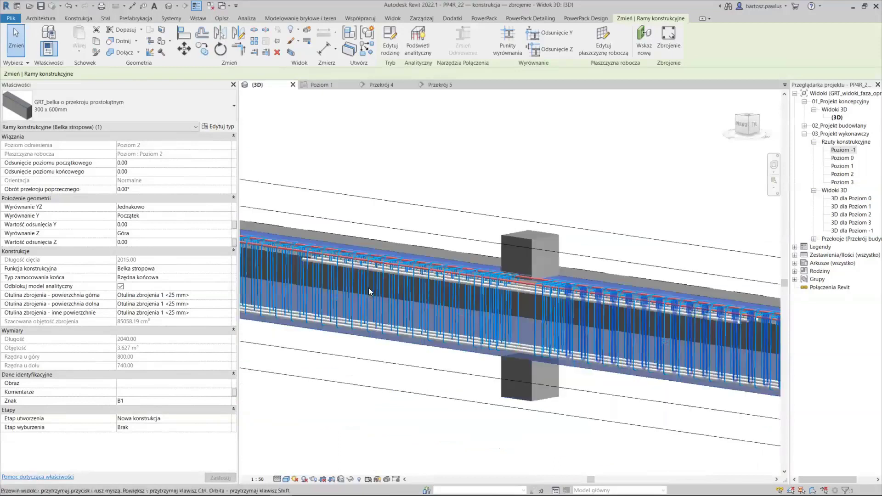
middle_click_drag(582, 324, 659, 351)
scroll(660, 350, "down", 2)
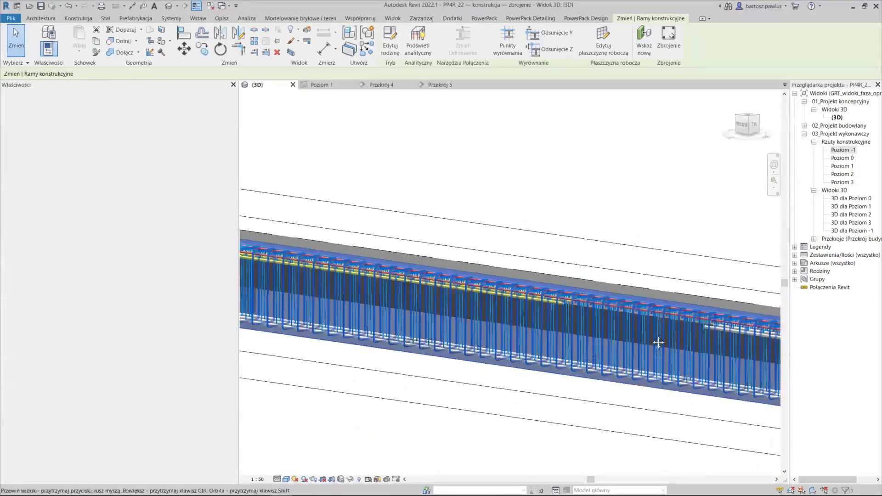
scroll(352, 274, "up", 2)
left_click(334, 299)
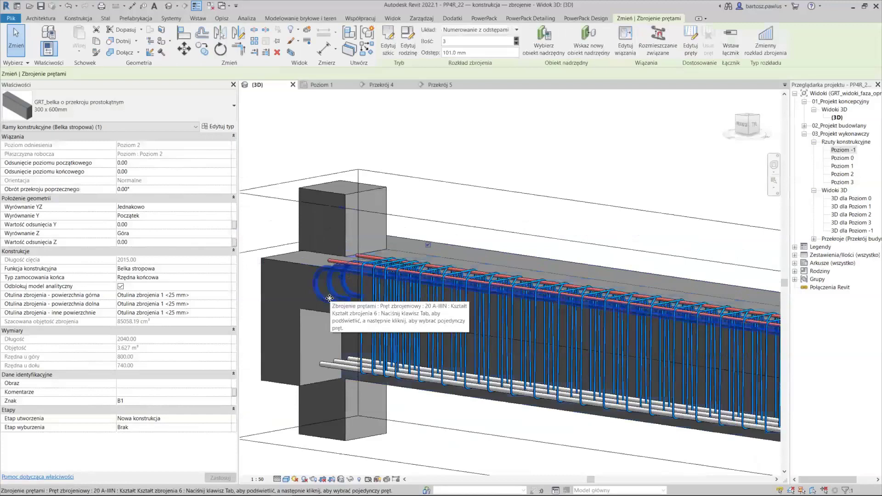
mouse_move(588, 376)
middle_mouse_down()
mouse_move(427, 302)
mouse_move(408, 282)
mouse_move(453, 311)
mouse_move(426, 273)
middle_mouse_up()
scroll(410, 288, "up", 3)
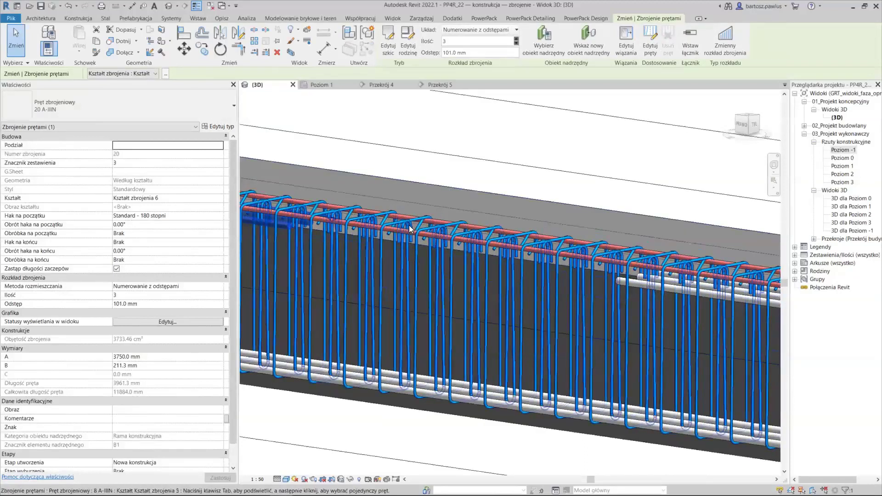
scroll(411, 225, "up", 2)
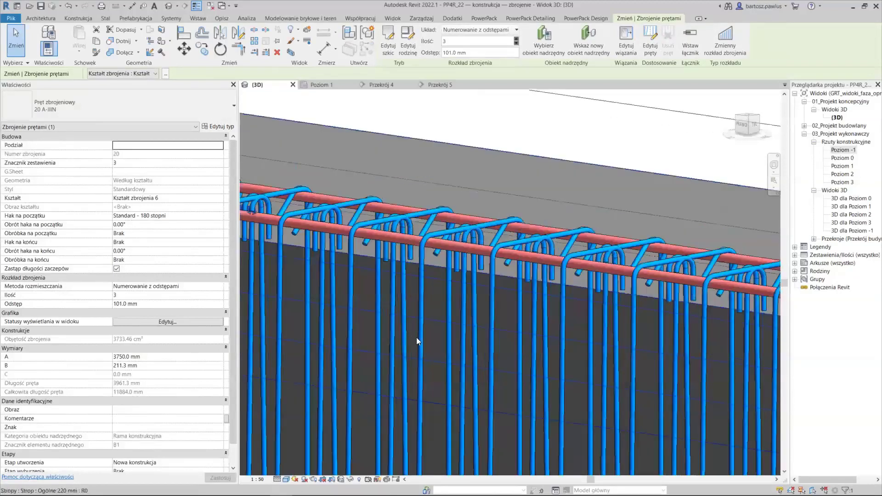
scroll(417, 337, "up", 2)
key("Escape")
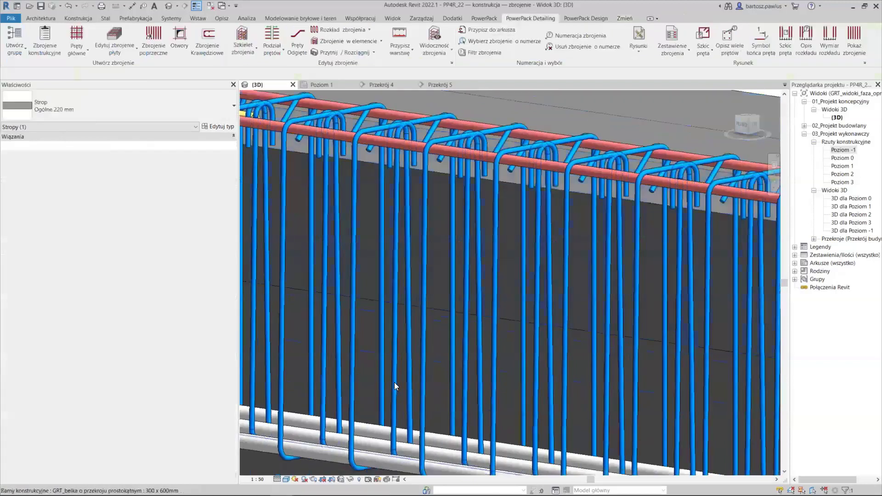
left_click(447, 418)
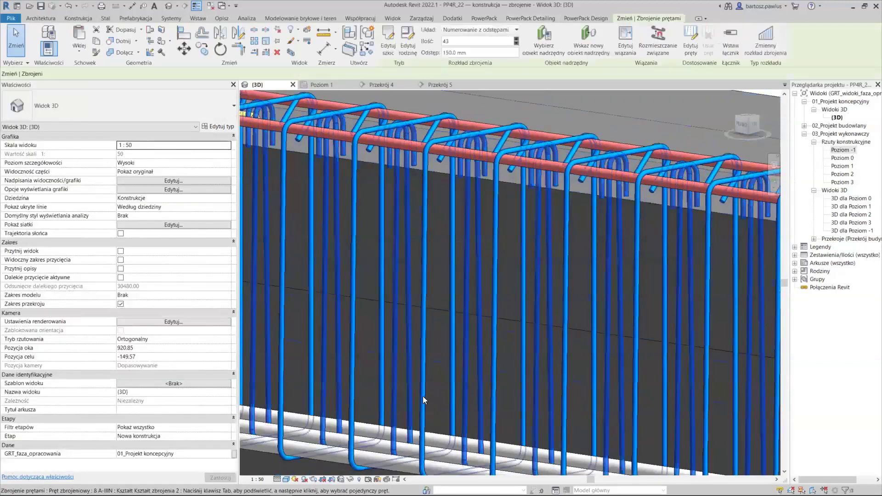
key("Escape")
scroll(430, 368, "down", 3)
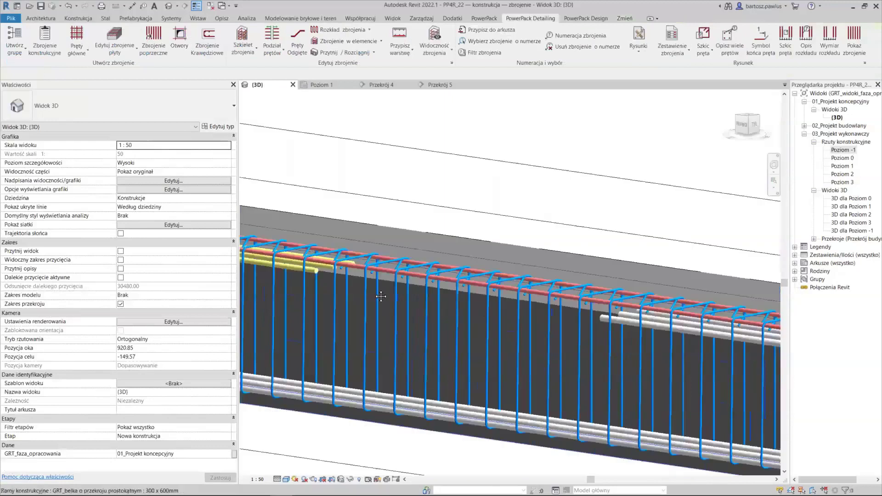
middle_click_drag(432, 361, 646, 332, "shift")
scroll(530, 315, "down", 2)
scroll(515, 358, "up", 1)
scroll(515, 359, "up", 3)
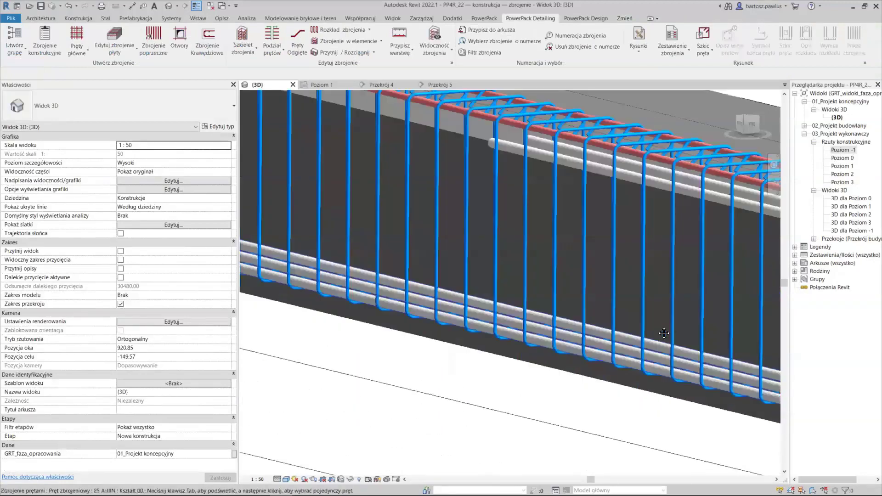
middle_click_drag(551, 350, 458, 343)
middle_click_drag(516, 330, 509, 315, "shift")
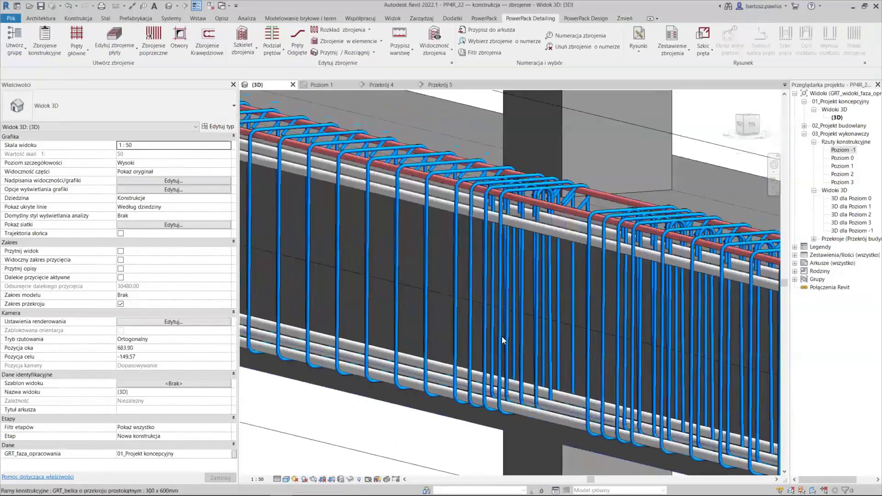
left_click(552, 366)
middle_click_drag(631, 383, 536, 370)
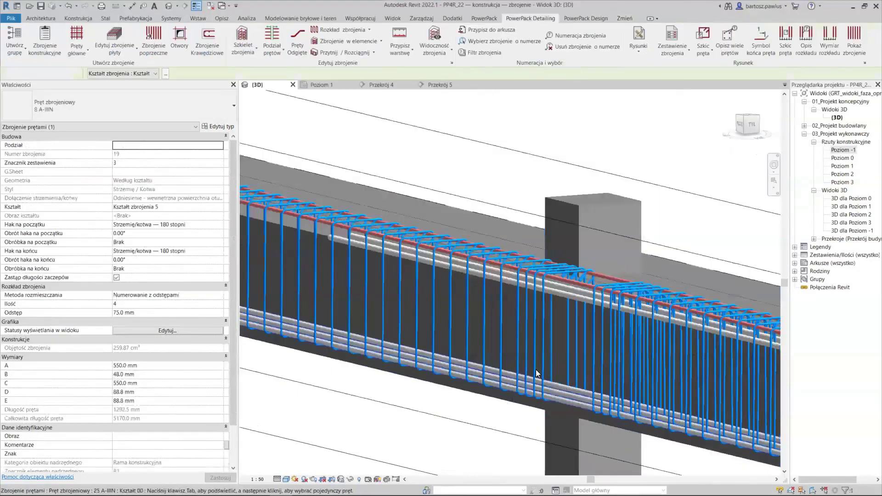
mouse_move(488, 405)
middle_mouse_down("shift")
mouse_move(569, 339)
mouse_move(495, 352)
middle_mouse_up("shift")
key("Escape")
scroll(529, 388, "down", 3)
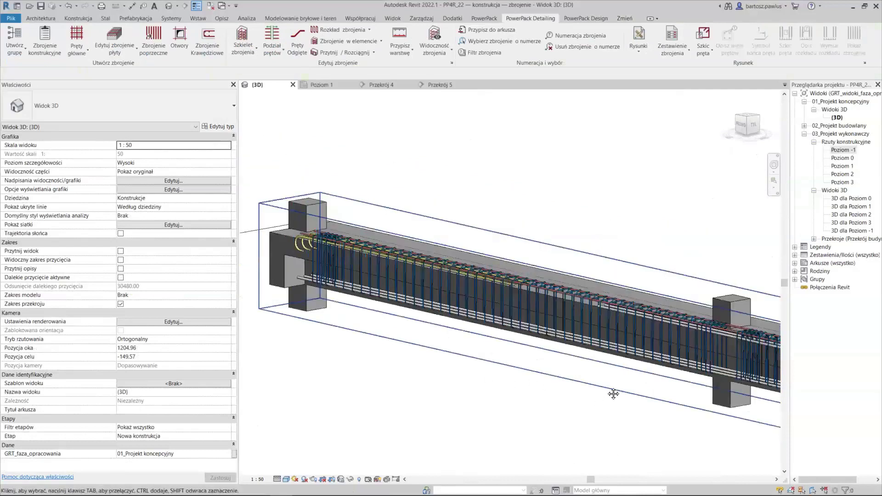
scroll(556, 393, "up", 3)
scroll(674, 344, "up", 2)
scroll(626, 345, "up", 2)
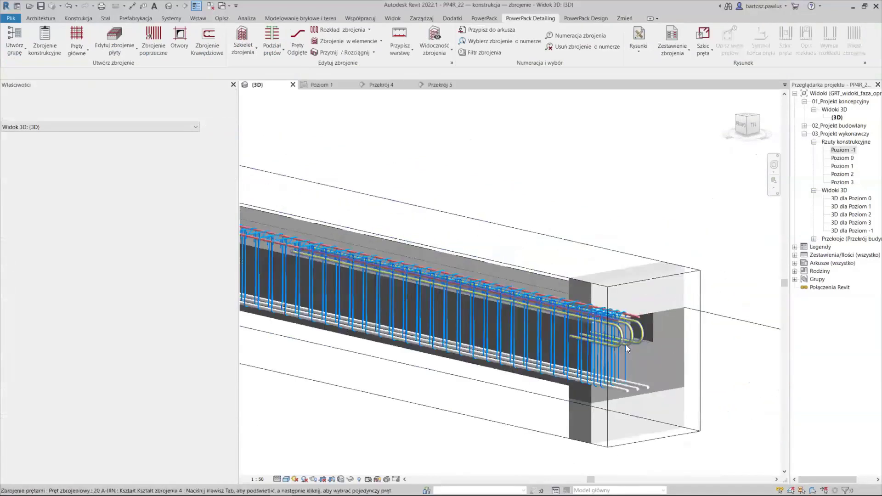
scroll(639, 389, "down", 3)
scroll(593, 397, "down", 2)
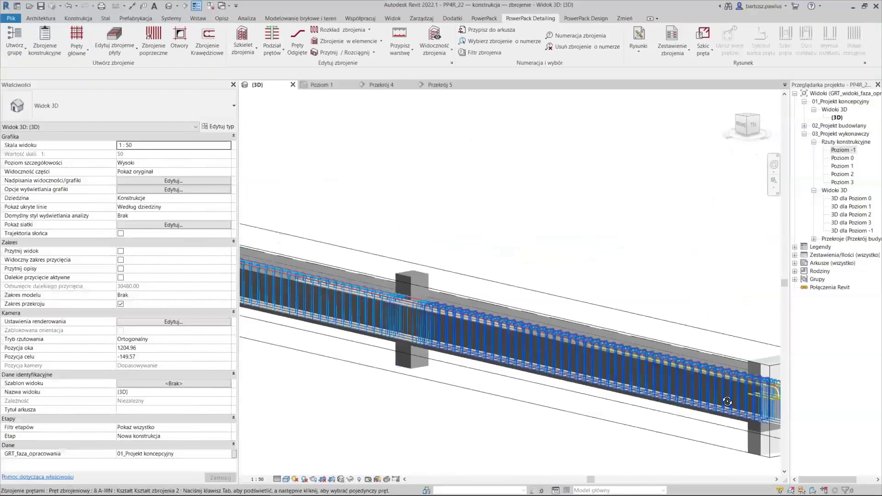
scroll(550, 414, "down", 1)
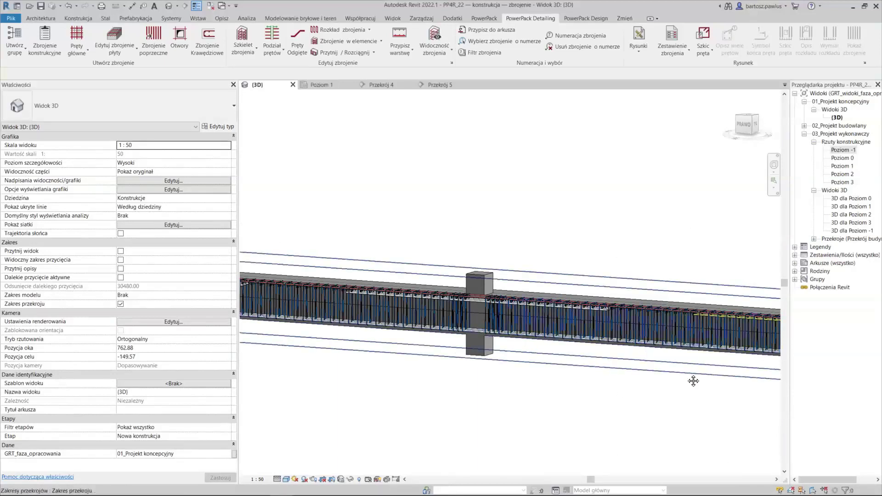
scroll(644, 354, "down", 2)
scroll(641, 426, "up", 2)
scroll(666, 351, "up", 1)
scroll(666, 346, "up", 1)
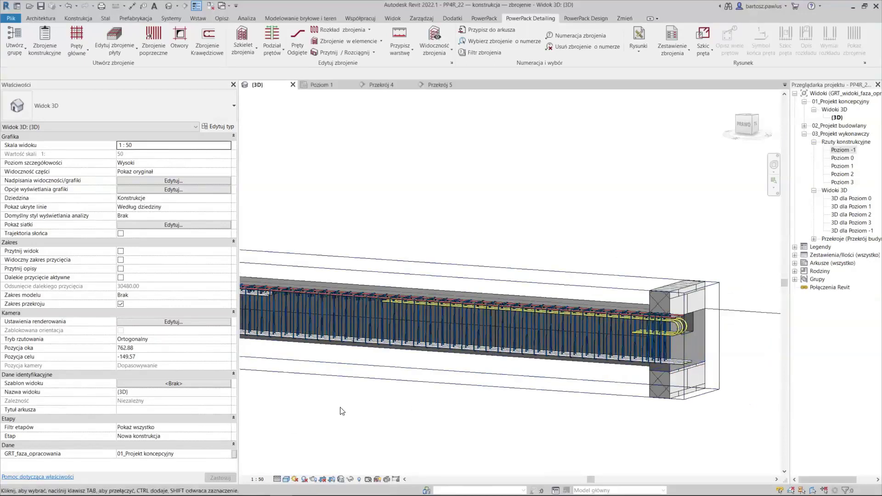
middle_click_drag(413, 415, 535, 377)
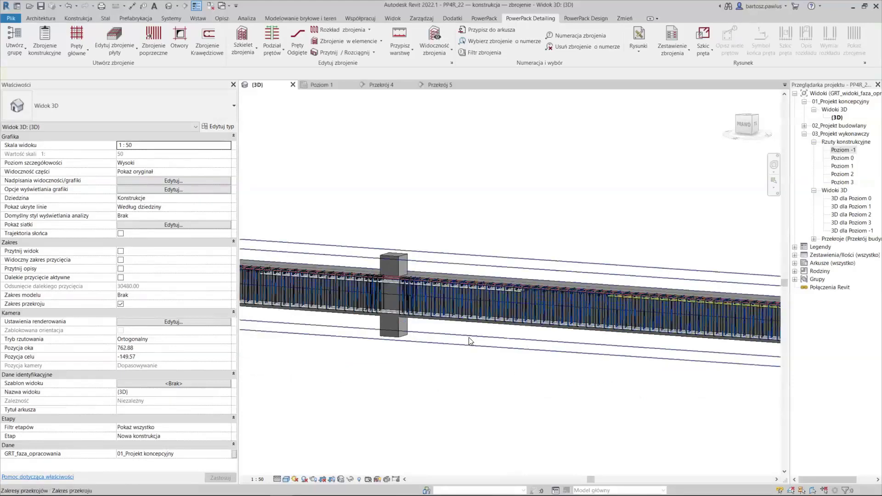
mouse_move(535, 337)
middle_mouse_down()
mouse_move(331, 325)
mouse_move(512, 325)
middle_mouse_up()
middle_click_drag(400, 318, 467, 372)
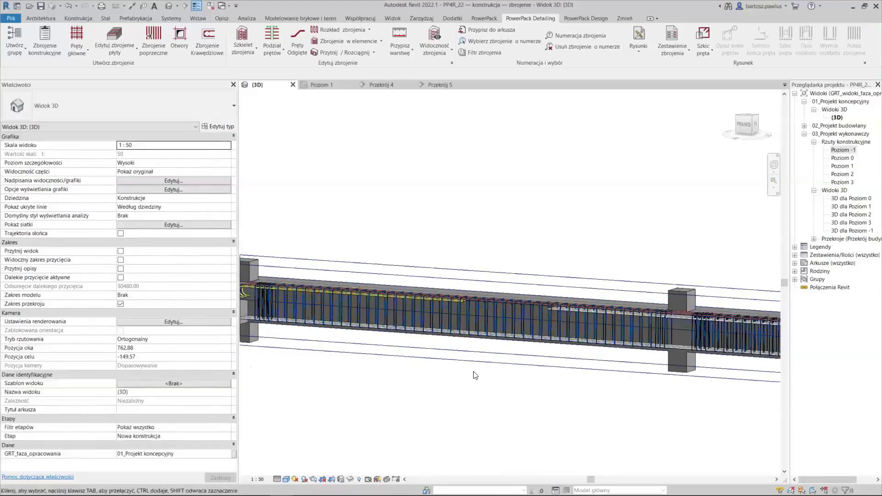
mouse_move(683, 293)
middle_mouse_down()
mouse_move(641, 278)
mouse_move(522, 316)
mouse_move(446, 314)
mouse_move(444, 327)
middle_mouse_up()
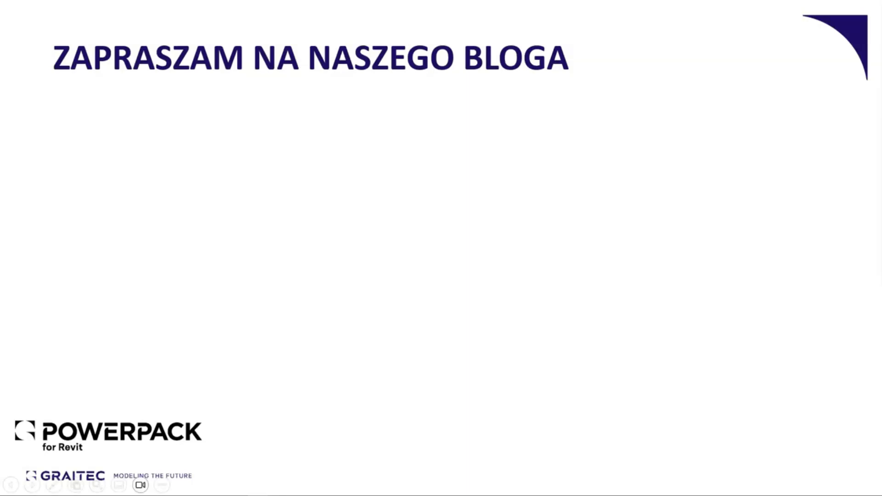
Play the slide animations revealing the GRAITEC menu with MATERIAŁY and Blog circled.
key("Right")
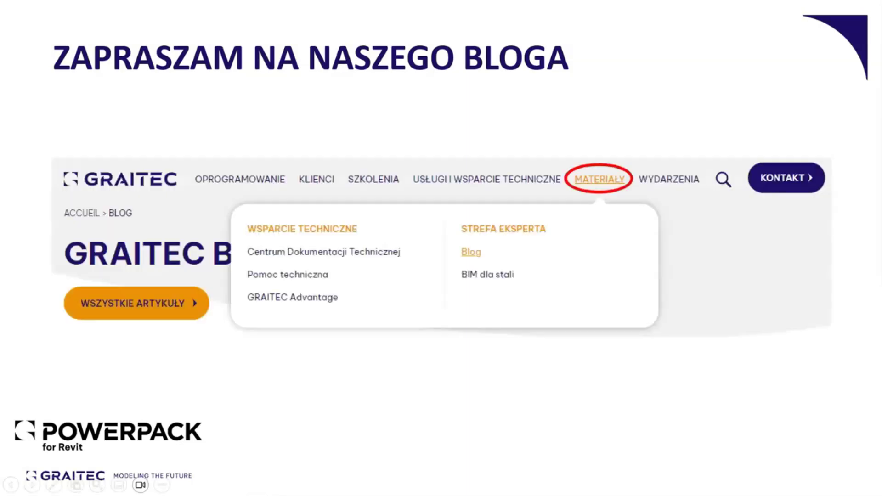
key("Right")
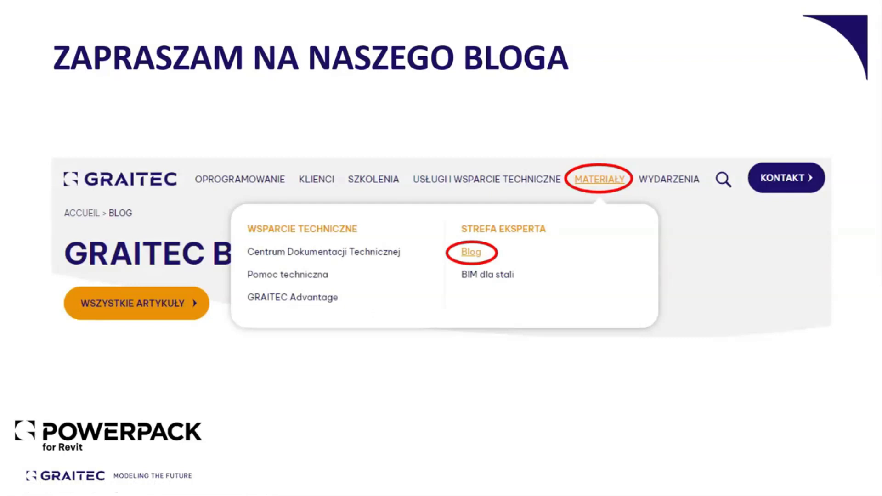